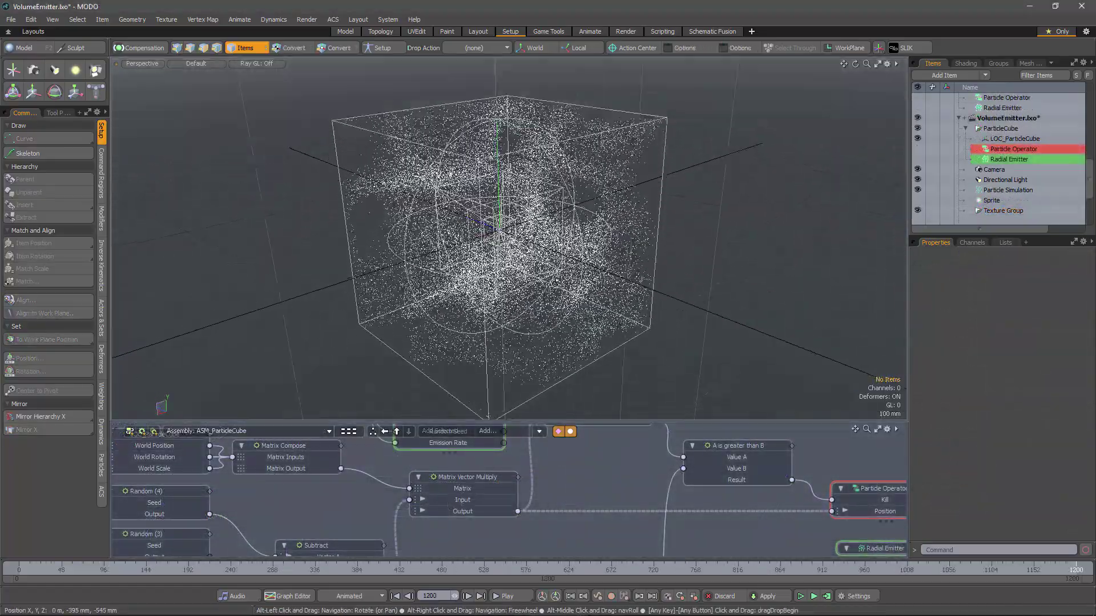
left_click_drag(605, 239, 656, 366, "alt")
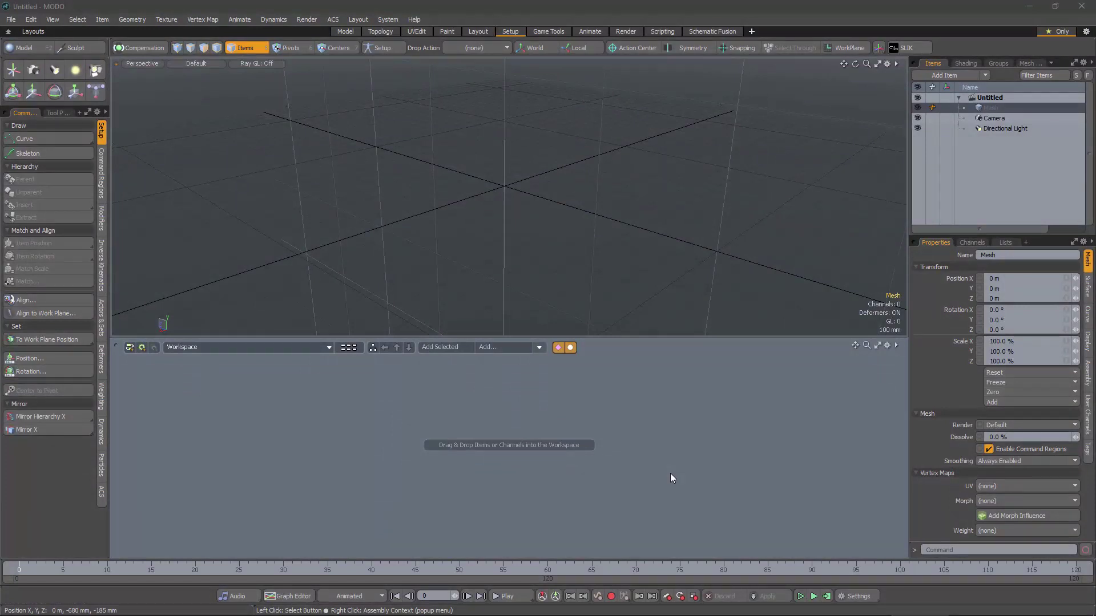
Create a Radial Emitter and place it as a node in the schematic workspace
left_click(102, 468)
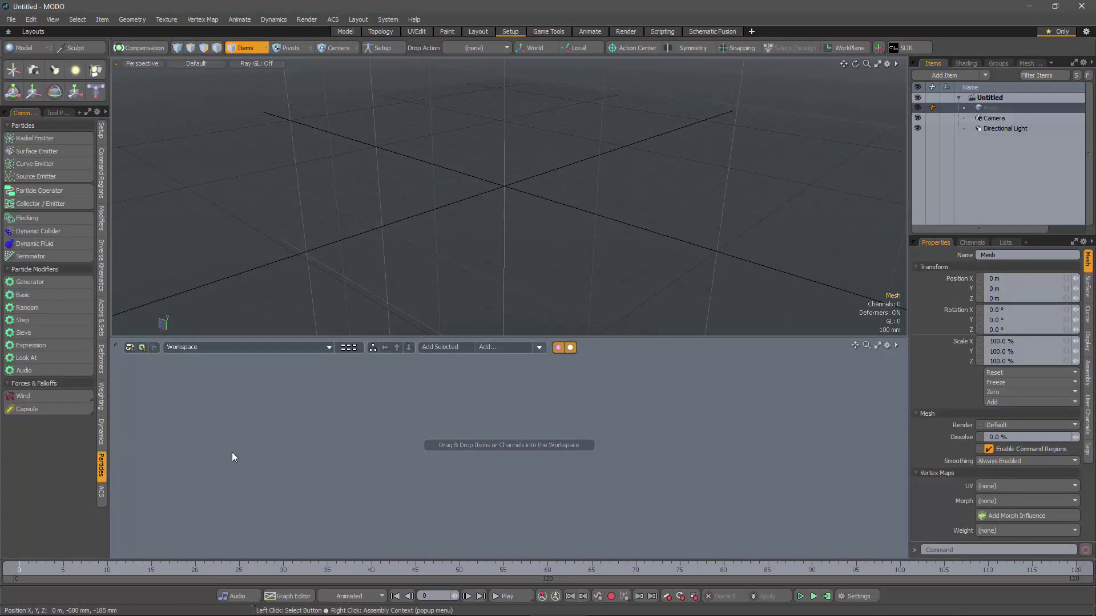
left_click(39, 140)
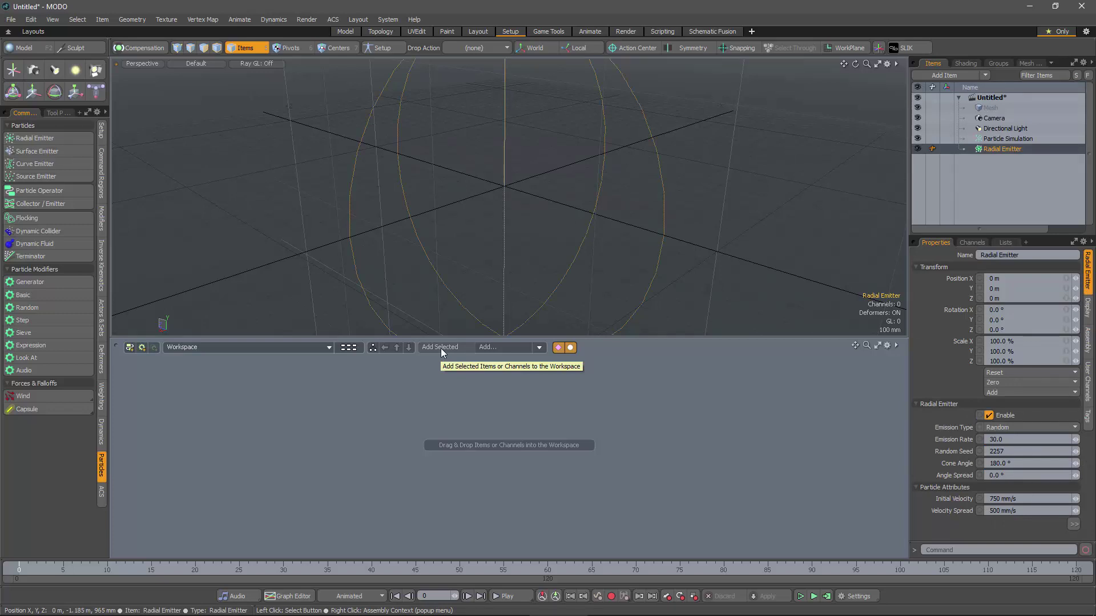
left_click(440, 348)
left_click_drag(603, 417, 489, 463)
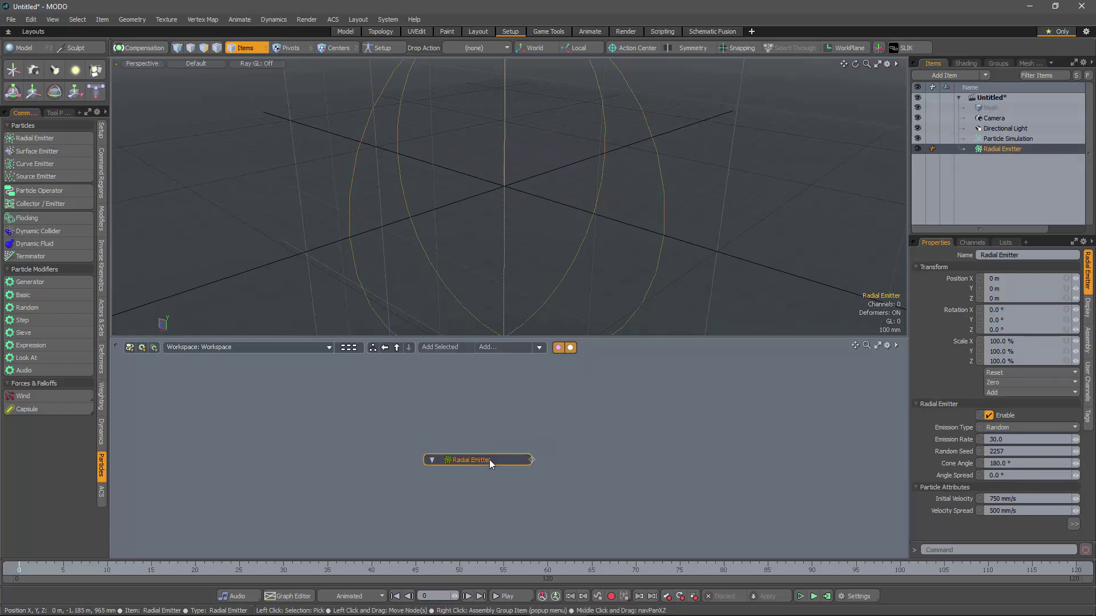
Bring the emitter's linked Particle Simulation node into the schematic and space the two nodes apart
double_click(533, 460)
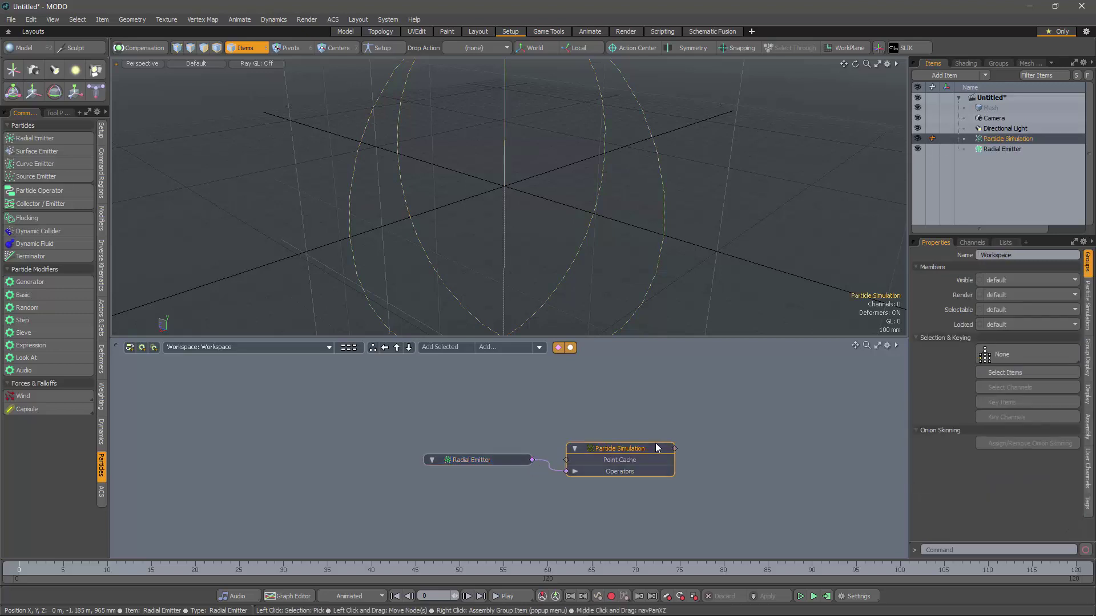
left_click_drag(629, 450, 663, 431)
left_click_drag(496, 457, 501, 471)
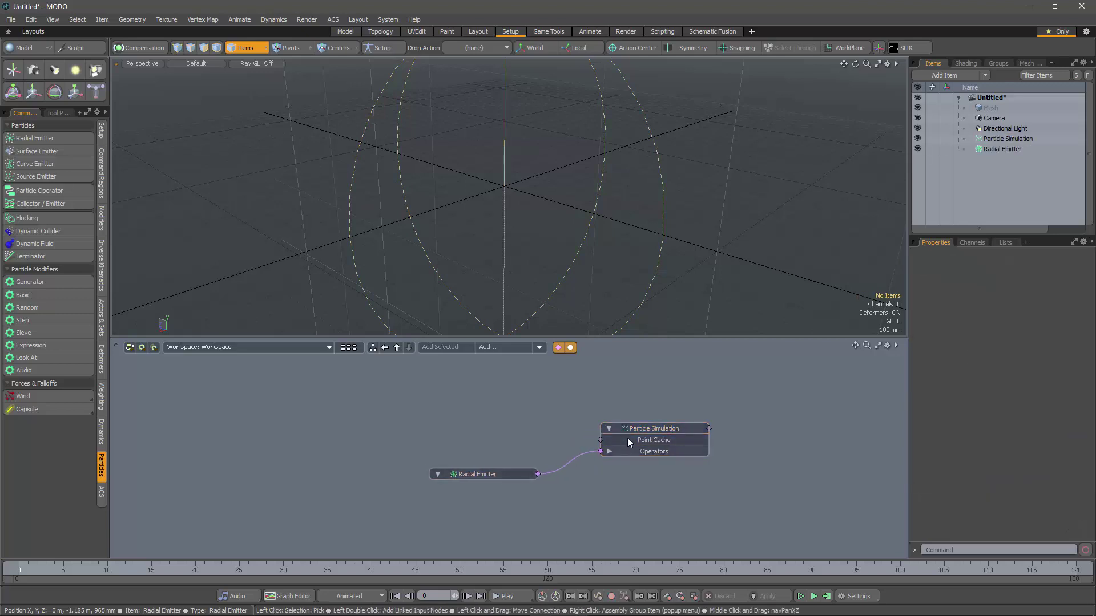
left_click_drag(645, 431, 645, 439)
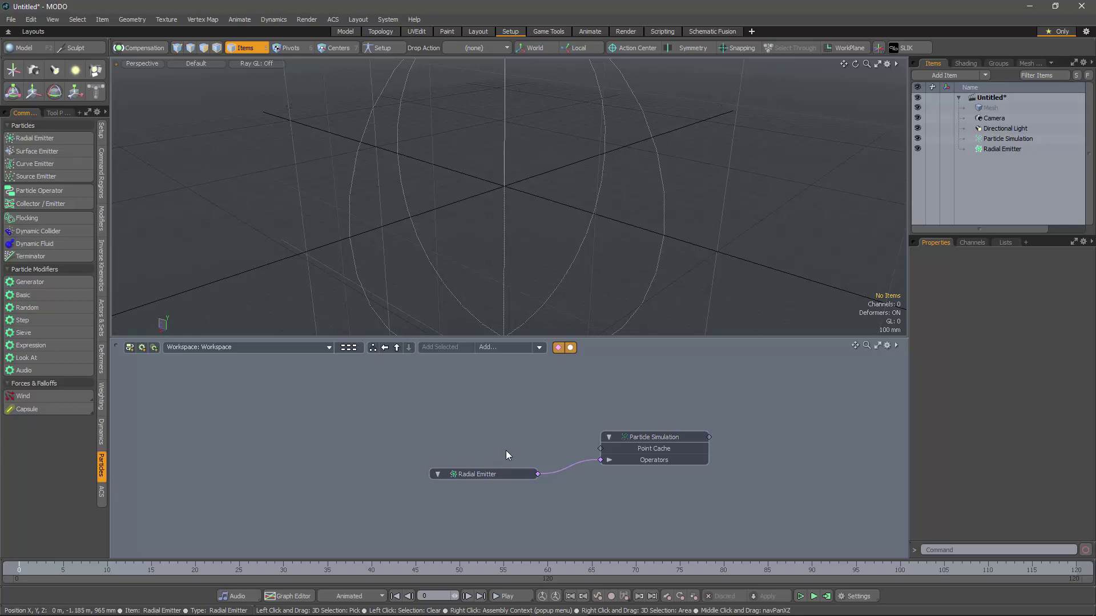
left_click_drag(497, 474, 497, 491)
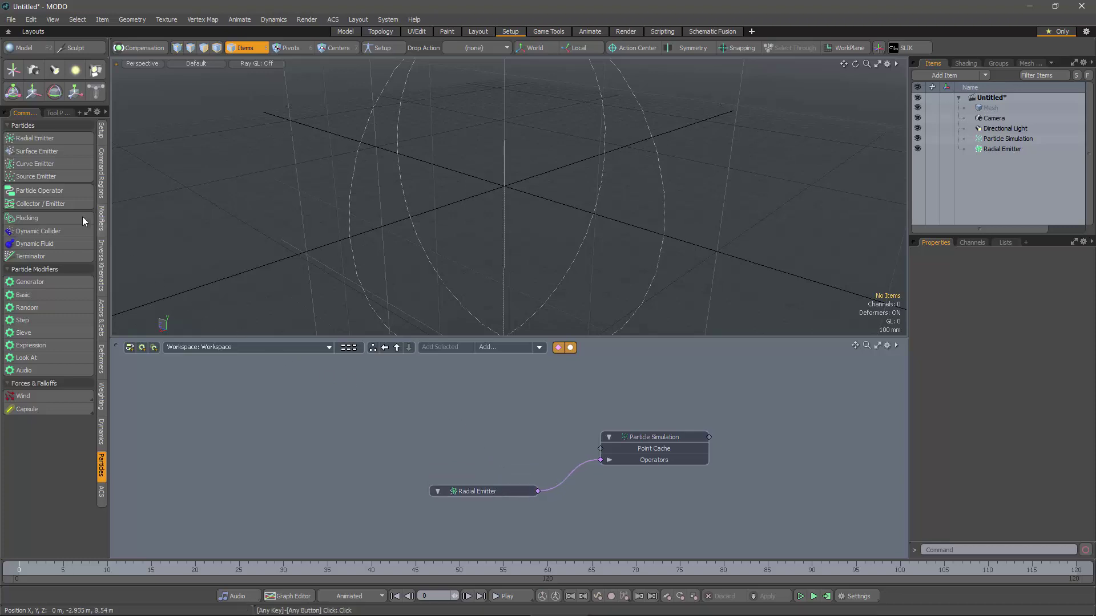
Create a Particle Operator, connect it to the Particle Simulation's Operators input, and place it above the Radial Emitter
left_click(53, 191)
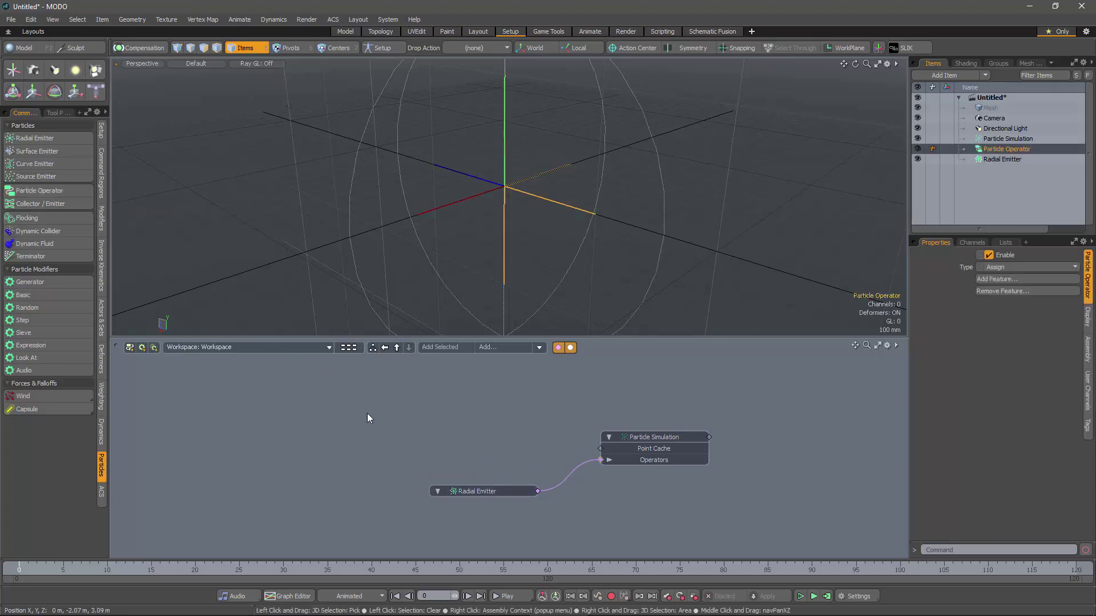
left_click(601, 460)
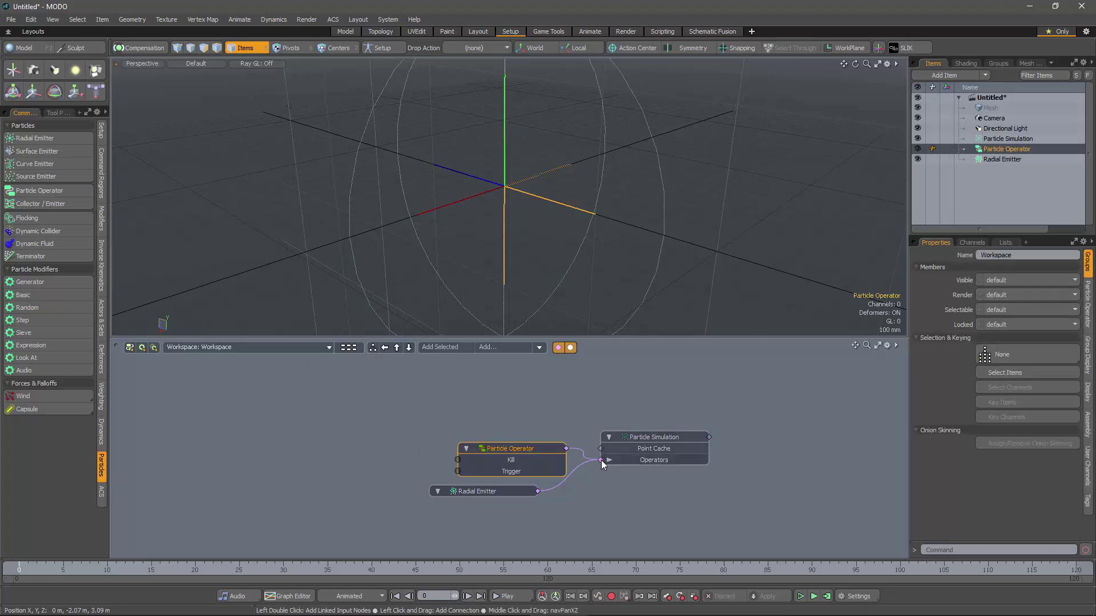
left_click_drag(523, 450, 495, 427)
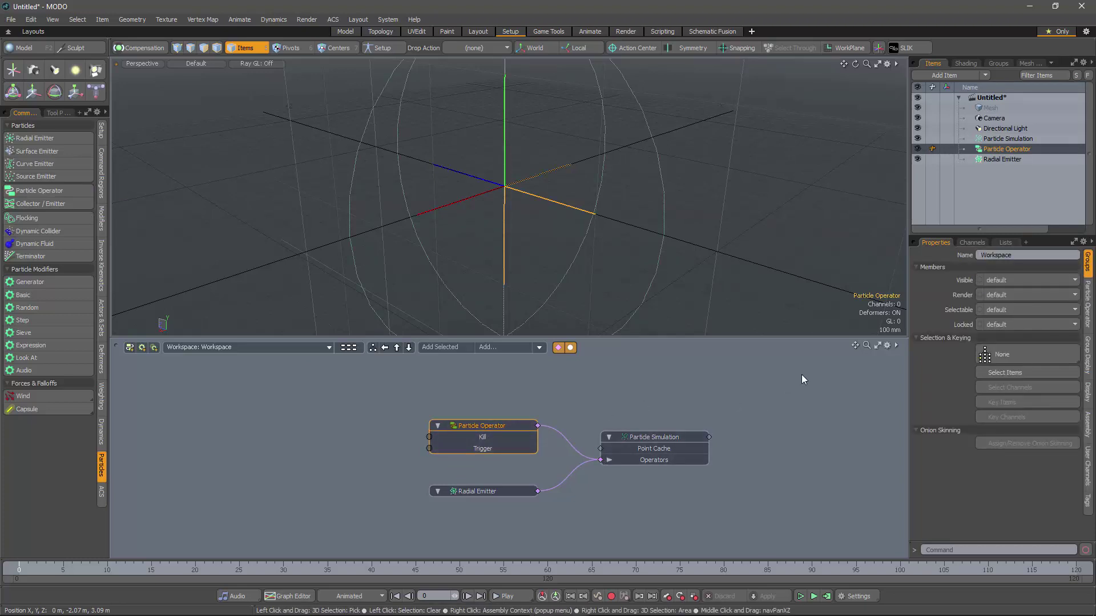
Set the Particle Operator's type to New and remove its Trigger channel
left_click(1087, 303)
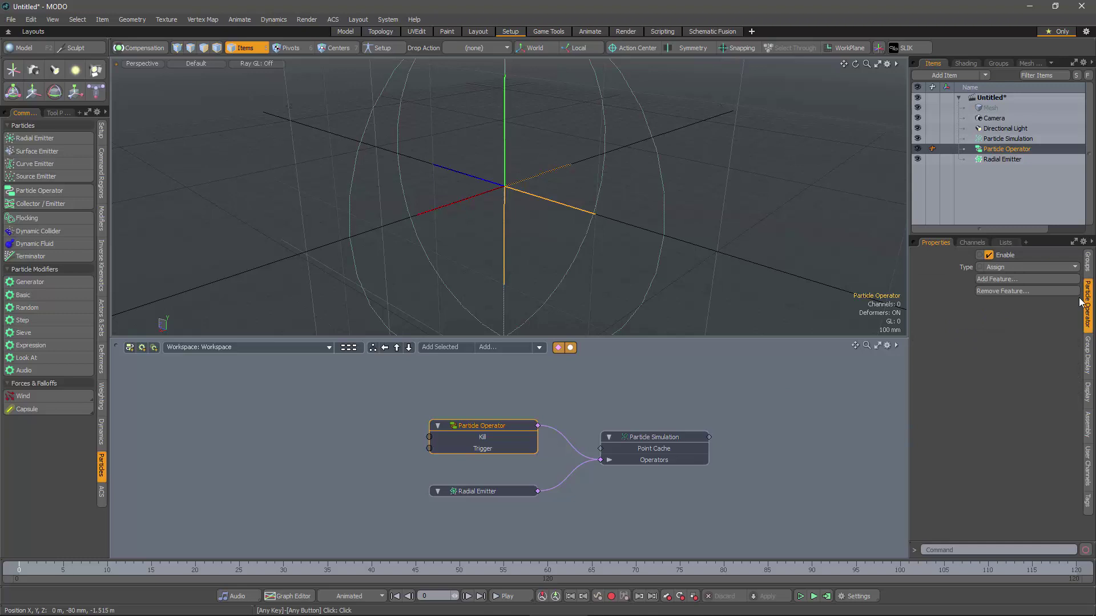
left_click(1018, 266)
left_click(1015, 284)
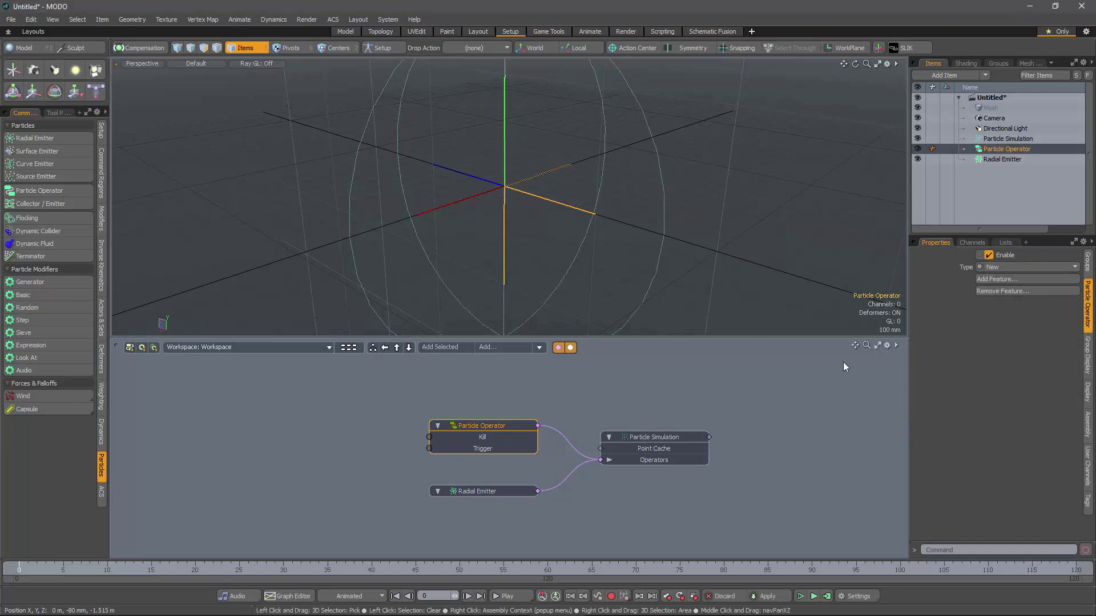
right_click(494, 450)
left_click(491, 554)
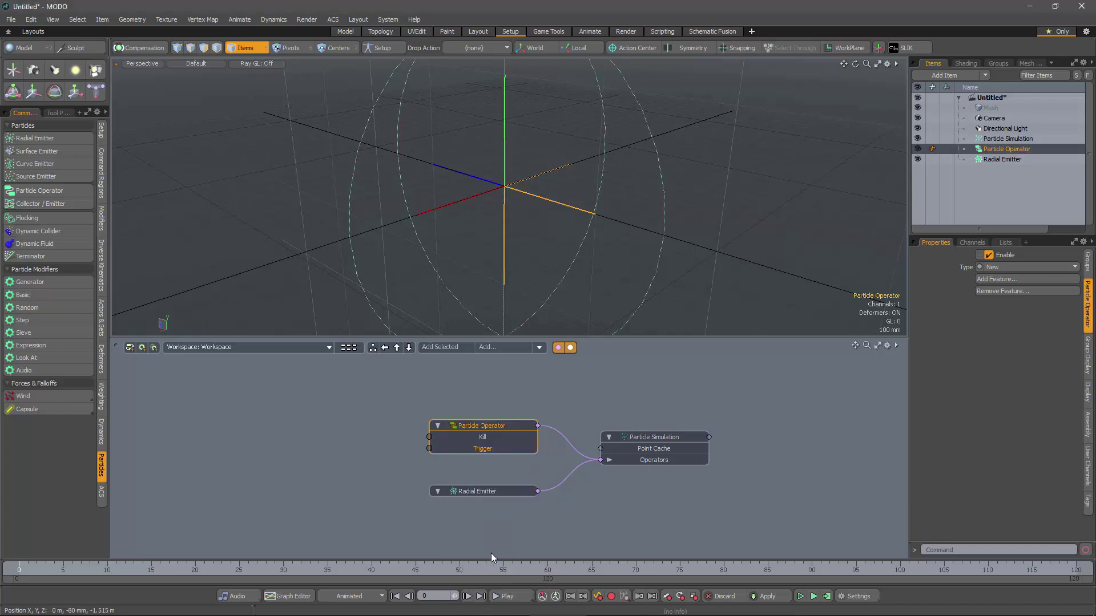
left_click_drag(495, 426, 495, 417)
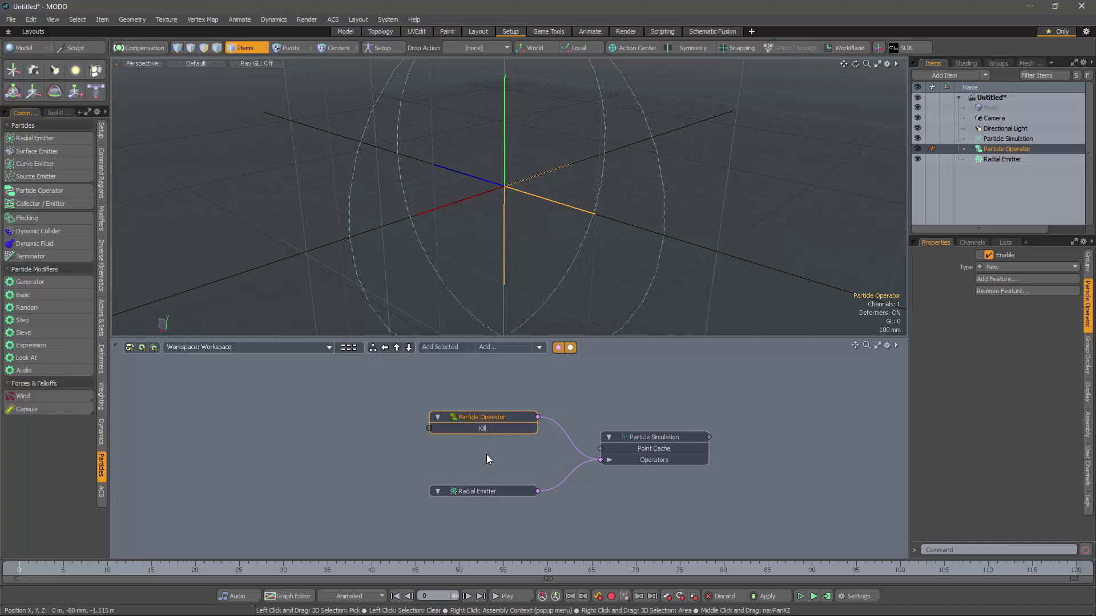
Add the writable Position particle feature to the Particle Operator node
right_click(492, 417)
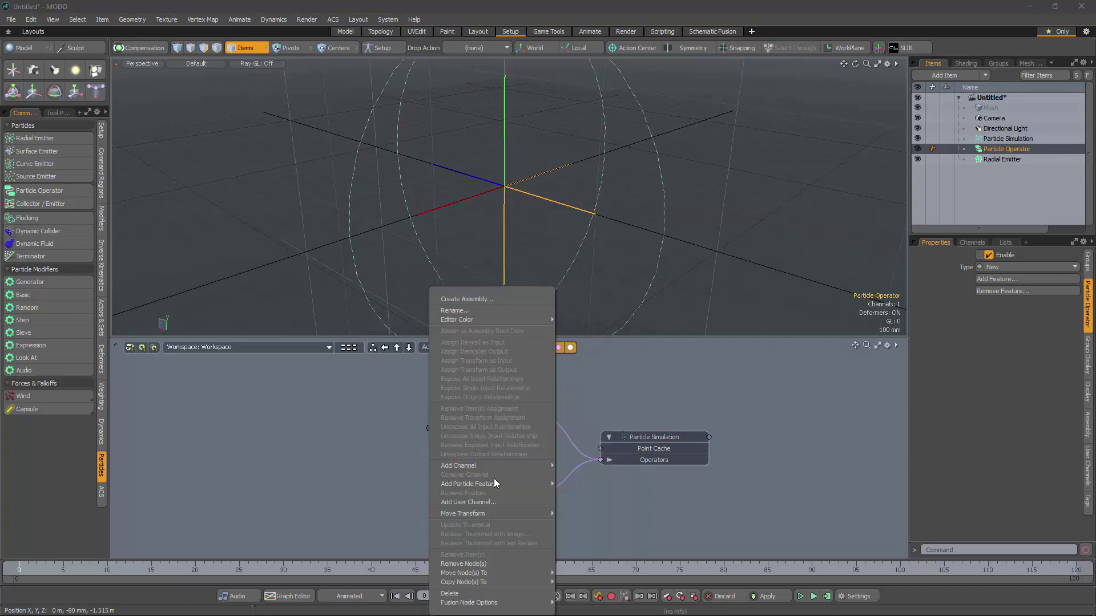
mouse_move(498, 484)
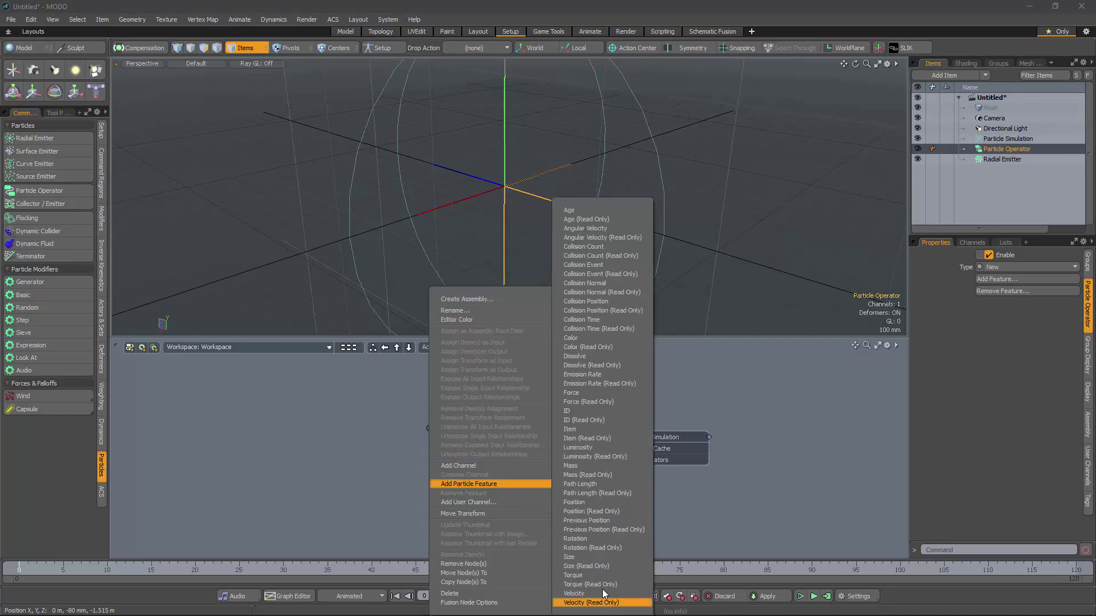
left_click(605, 501)
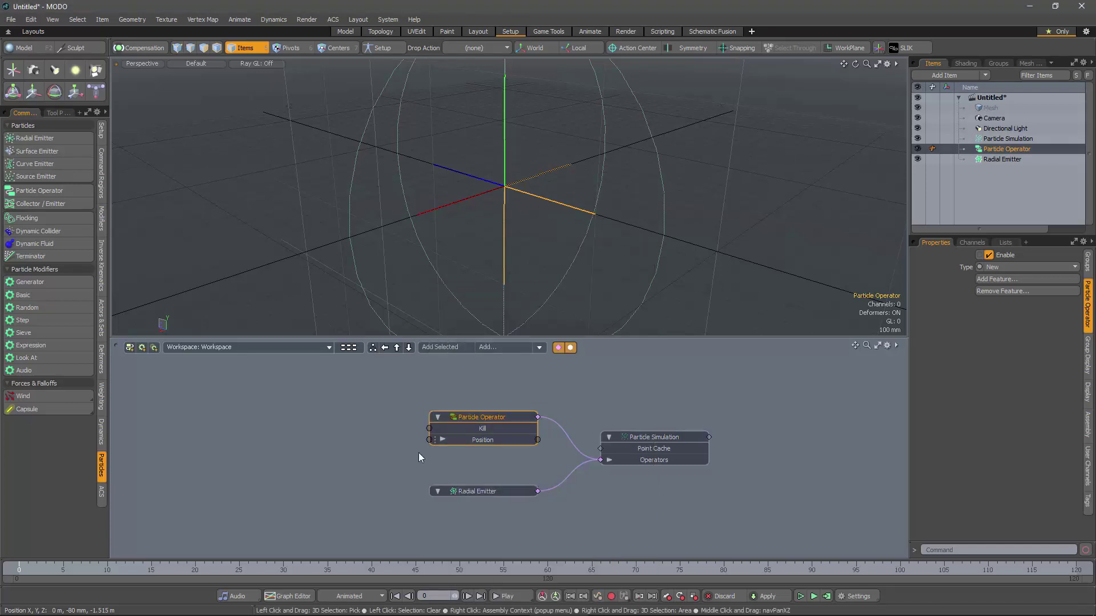
Add a Random channel modifier to the schematic and place it up and to the left of the Particle Operator
left_click_drag(425, 467, 531, 468, "alt+shift")
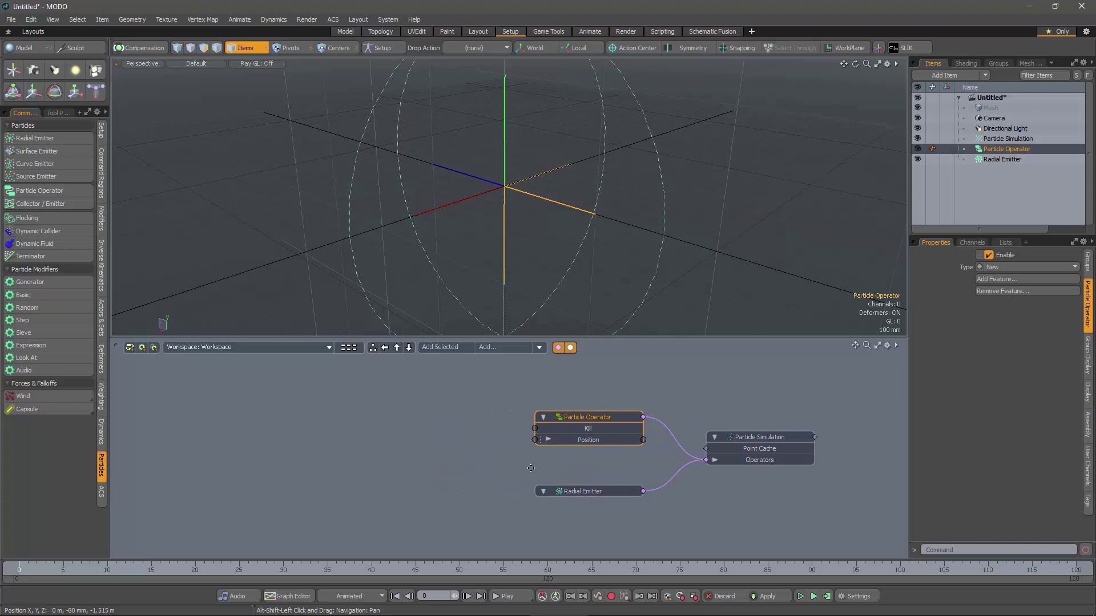
left_click(500, 347)
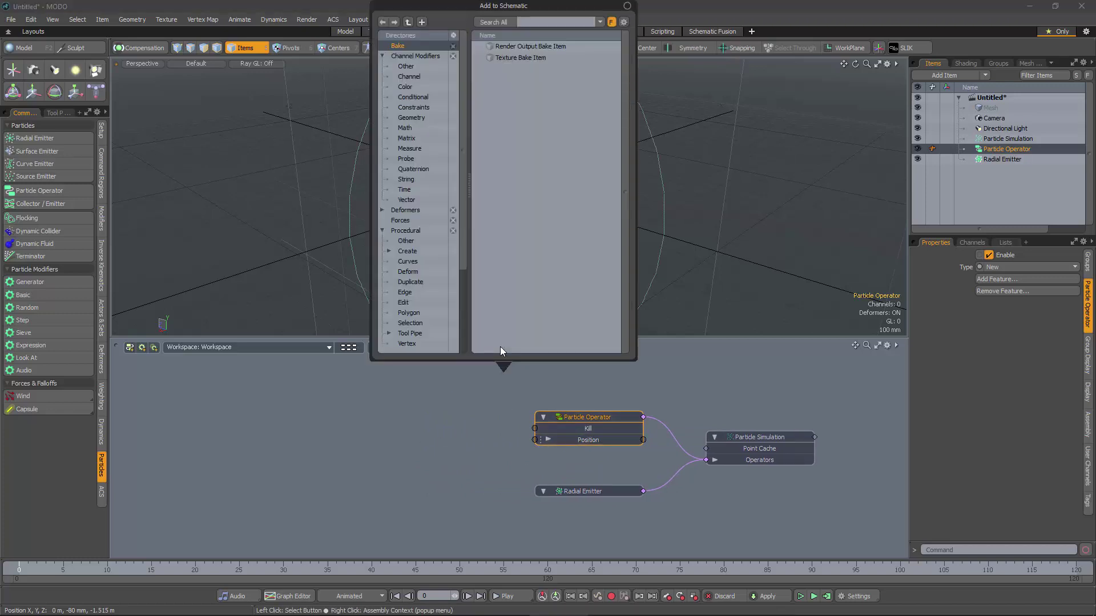
type("rando")
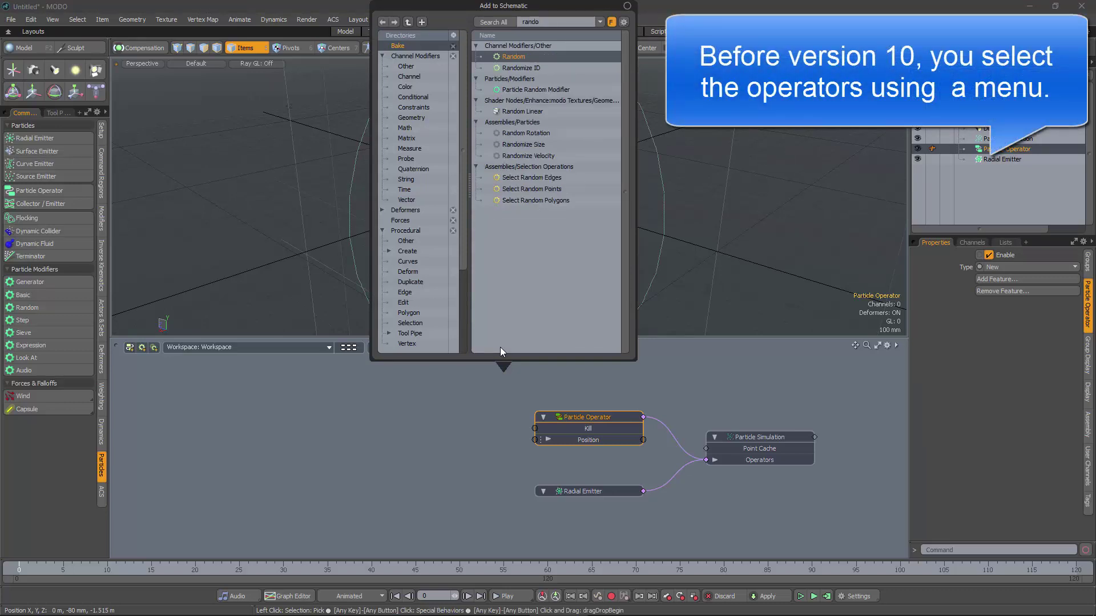
left_click(513, 57)
left_click_drag(554, 394, 384, 384)
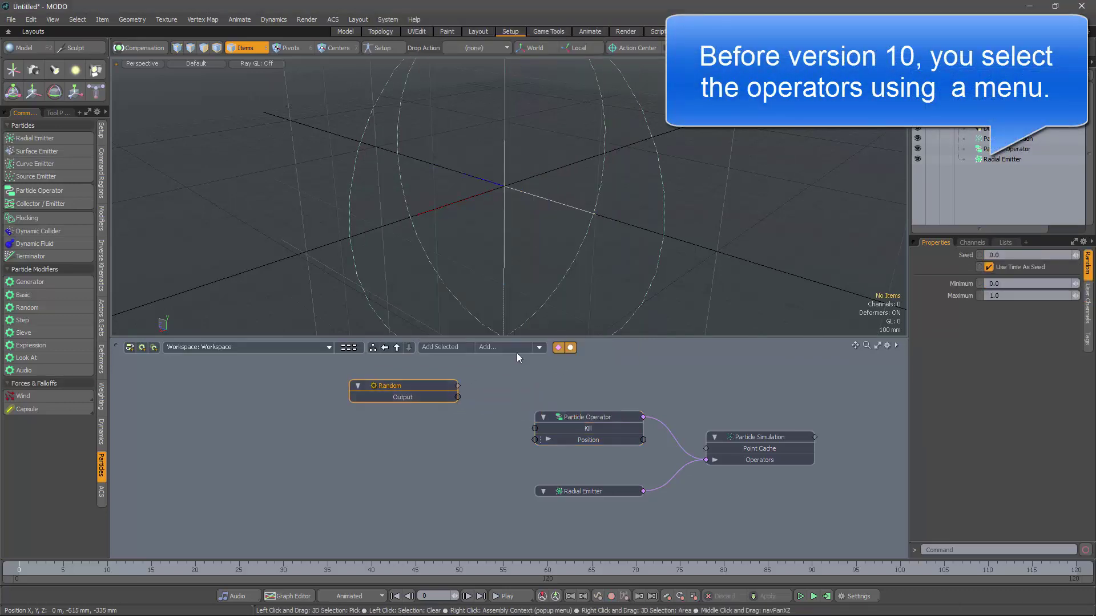
Add two more Random channel modifiers and stack them below the first one
left_click(501, 346)
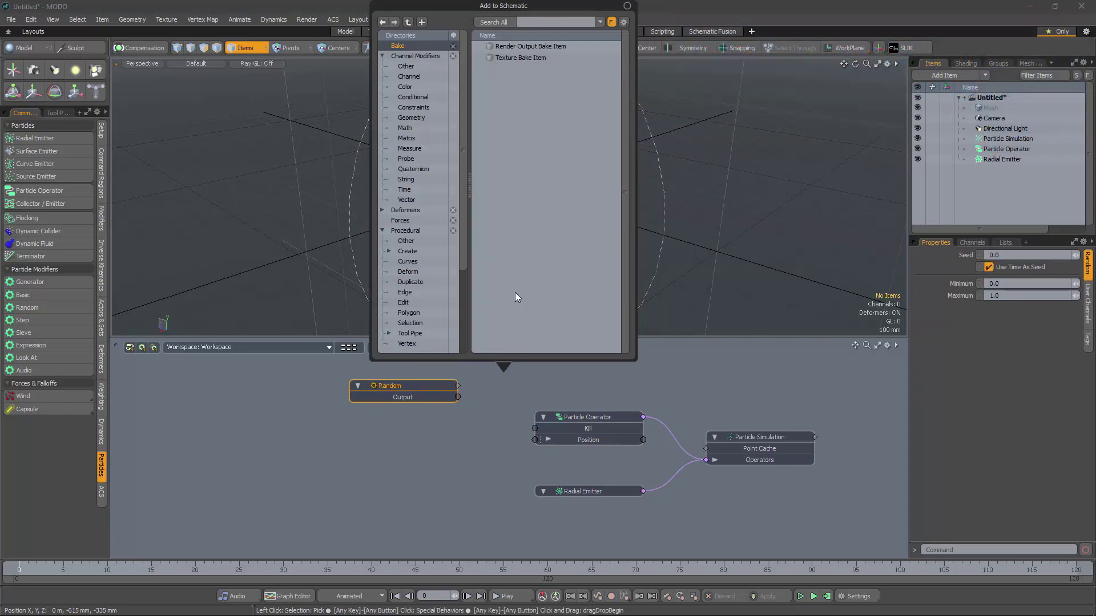
type("ran")
left_click(516, 56)
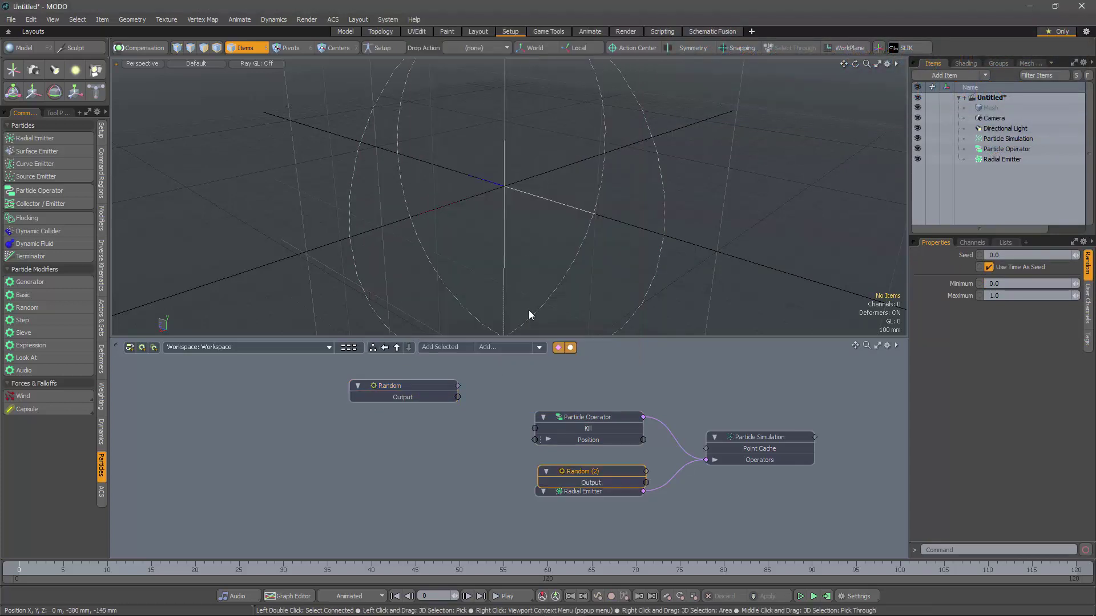
left_click_drag(565, 470, 378, 428)
left_click(502, 346)
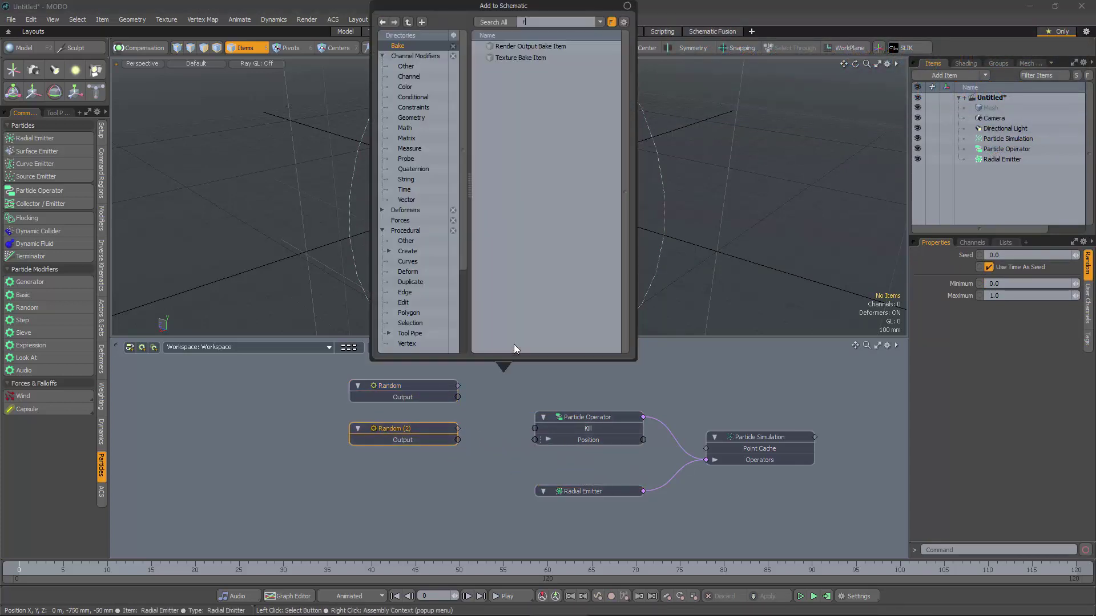
type("rand")
left_click(517, 57)
left_click_drag(606, 437, 403, 474)
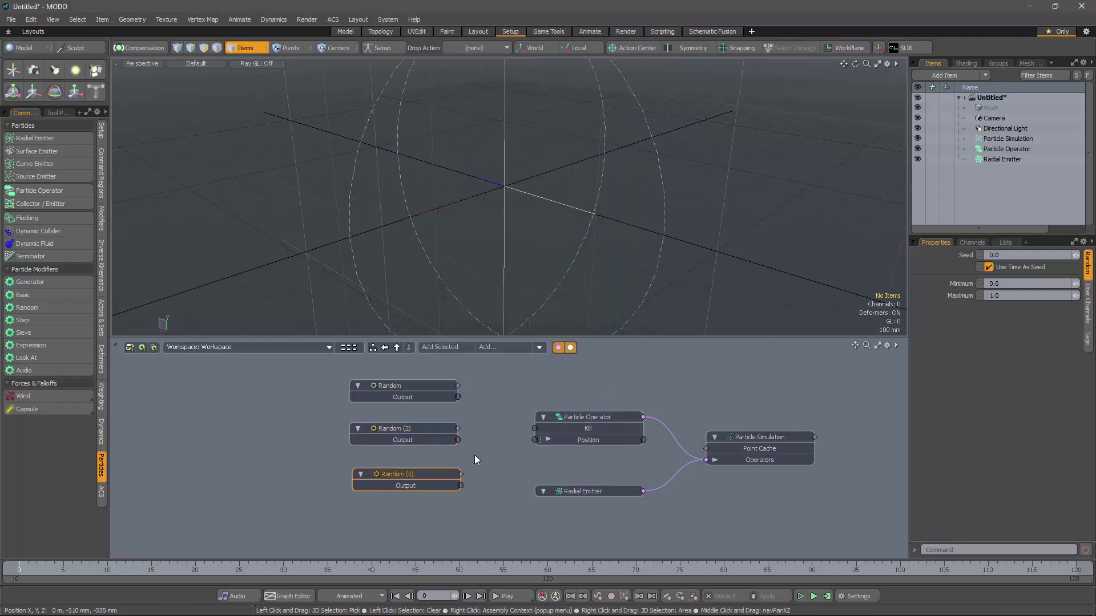
Expand the Particle Operator's Position channel and connect the three Random outputs to Position X, Y and Z in order
middle_click_drag(505, 472, 413, 479)
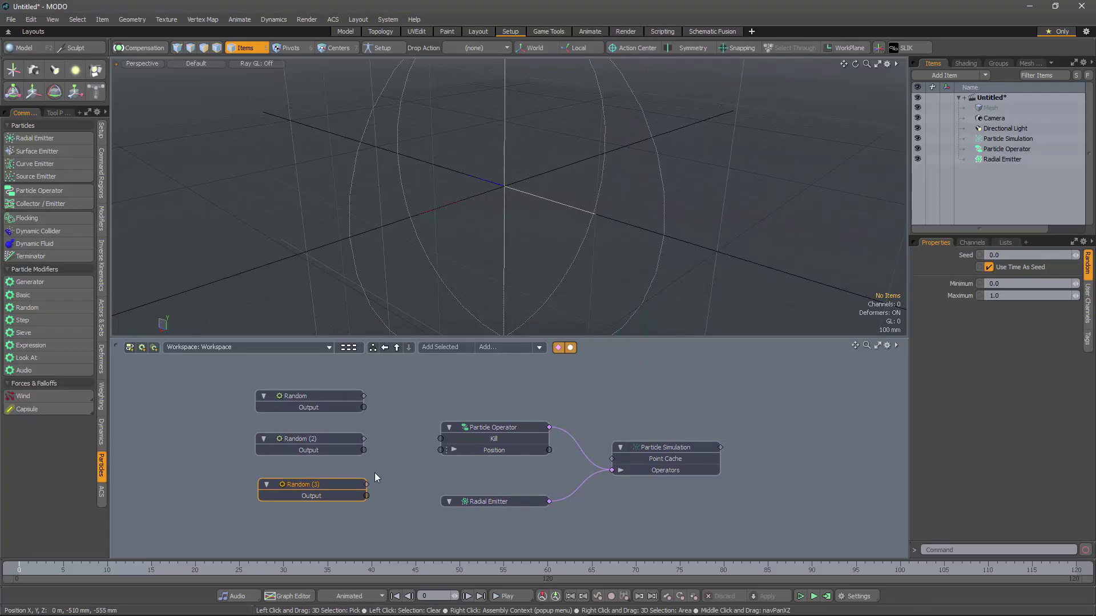
left_click(453, 450)
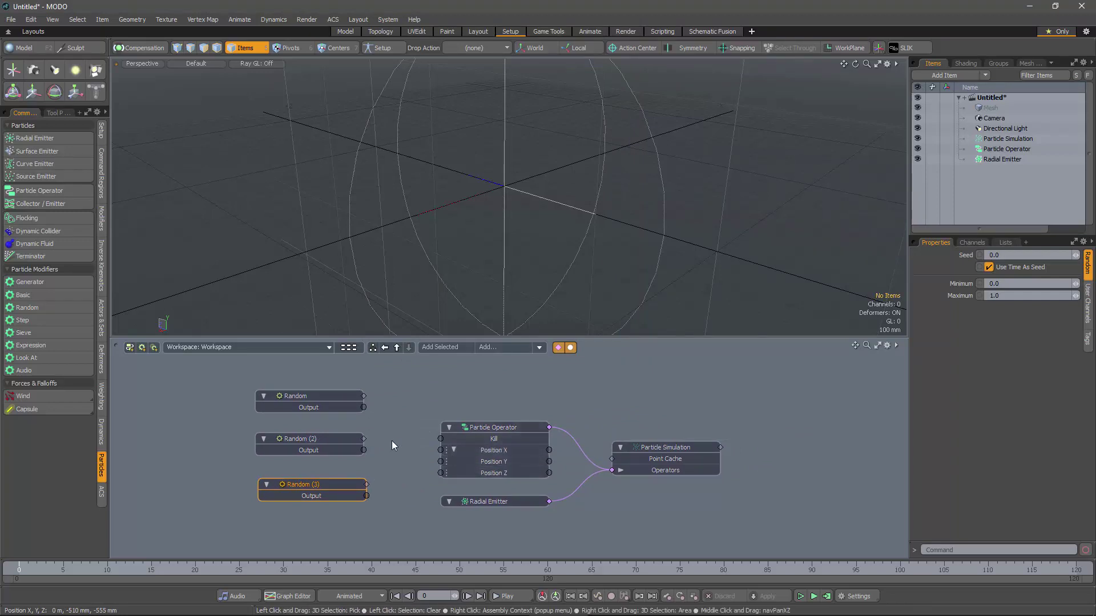
left_click_drag(477, 425, 468, 405)
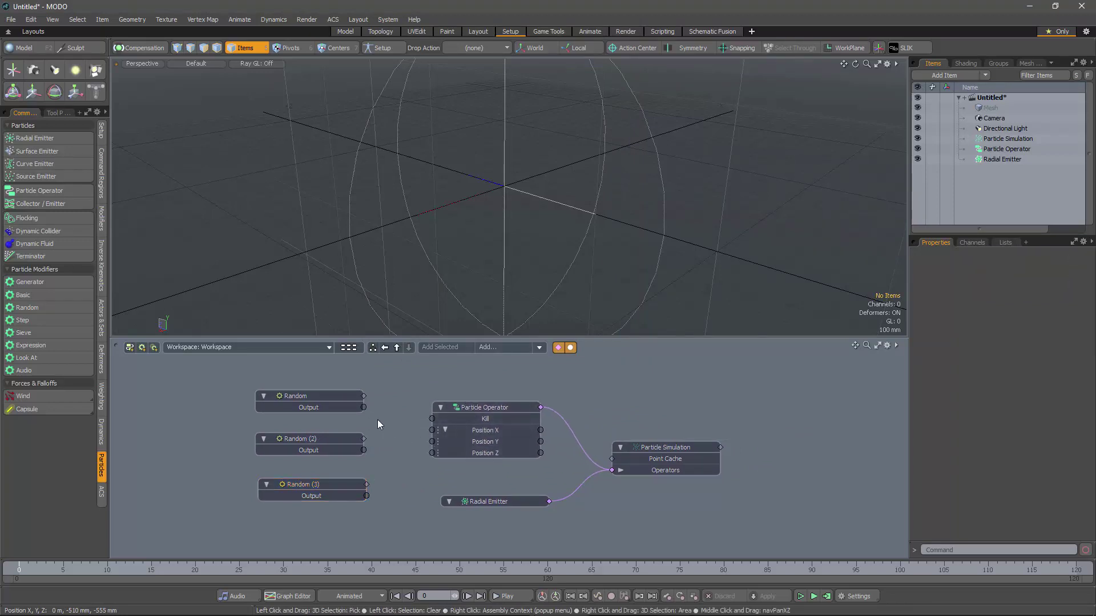
left_click_drag(363, 407, 432, 430)
left_click_drag(363, 451, 433, 442)
left_click_drag(367, 496, 432, 454)
Set the Radial Emitter's Initial Velocity and Velocity Spread to 0
left_click(489, 501)
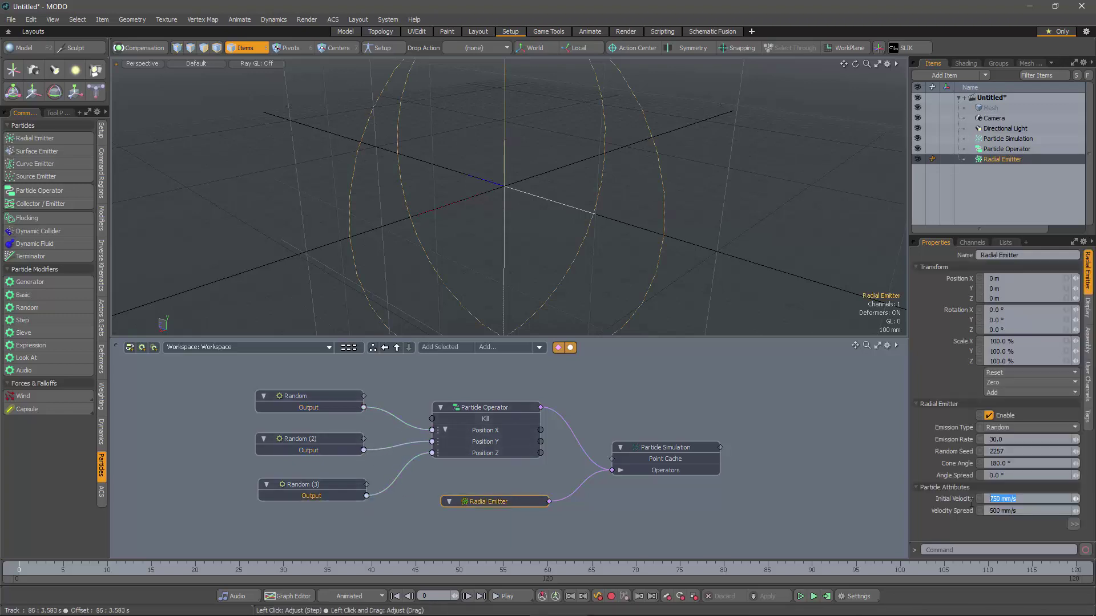
type("0")
key("Tab")
type("0")
key("Return")
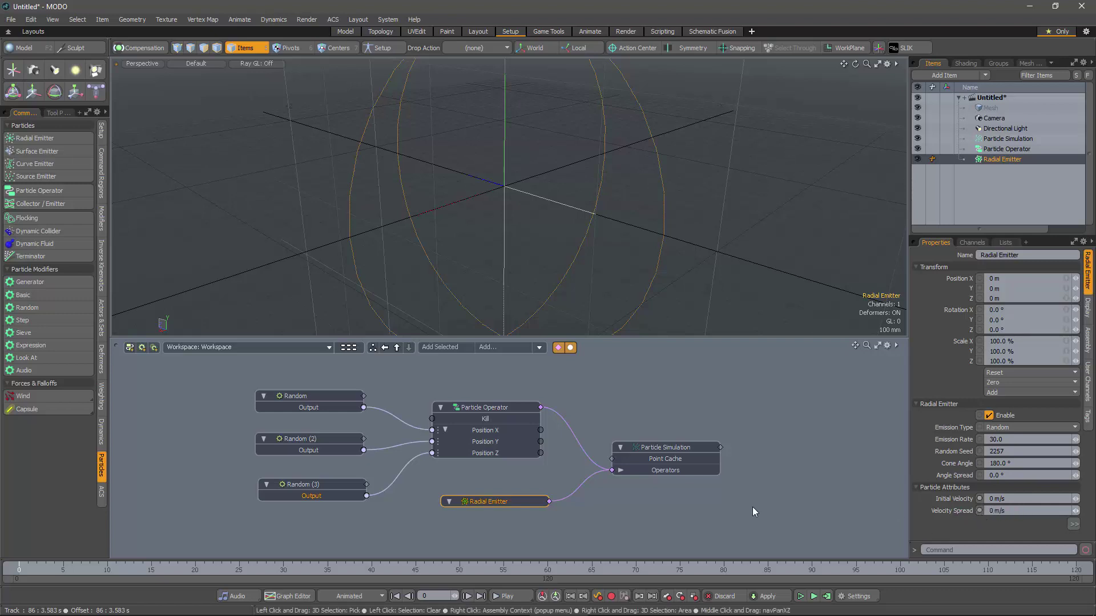
Run the live particle simulation, examine the particle distribution around the emitter, and stop it
left_click(813, 597)
left_click_drag(485, 258, 493, 206, "alt")
scroll(491, 251, "down", 3)
scroll(493, 279, "down", 2)
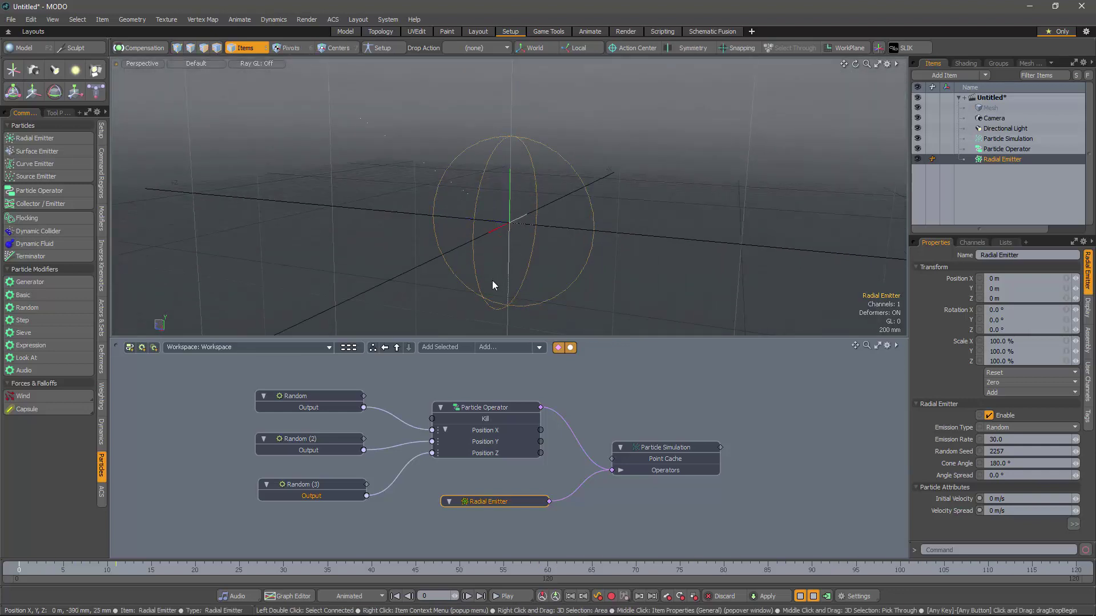
left_click(813, 596)
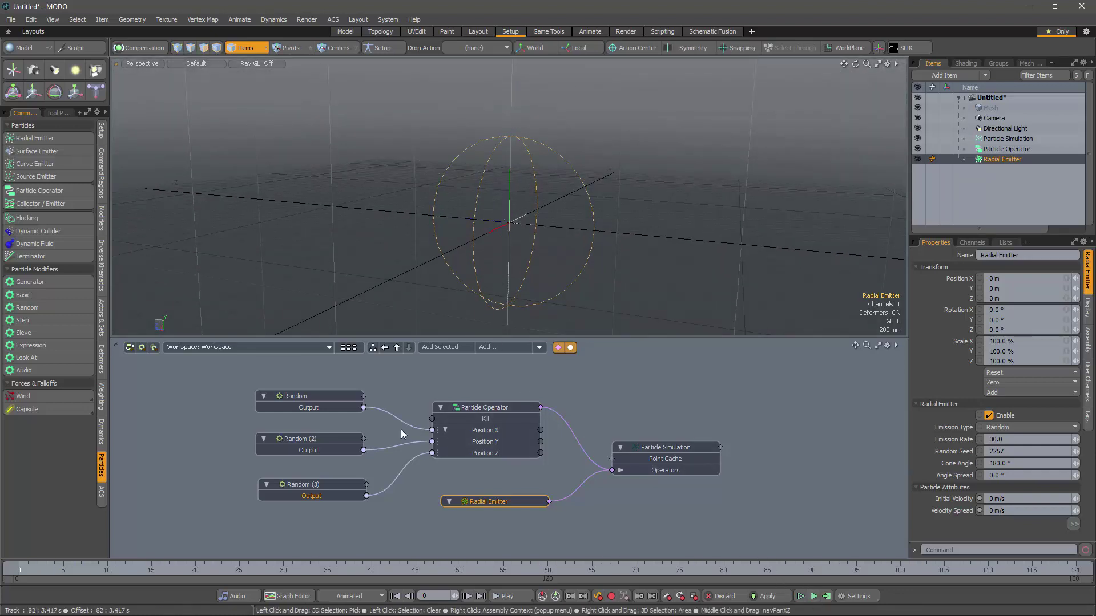
Set the first Random modifier's Minimum to -0.5 and Maximum to 0.5
left_click(311, 401)
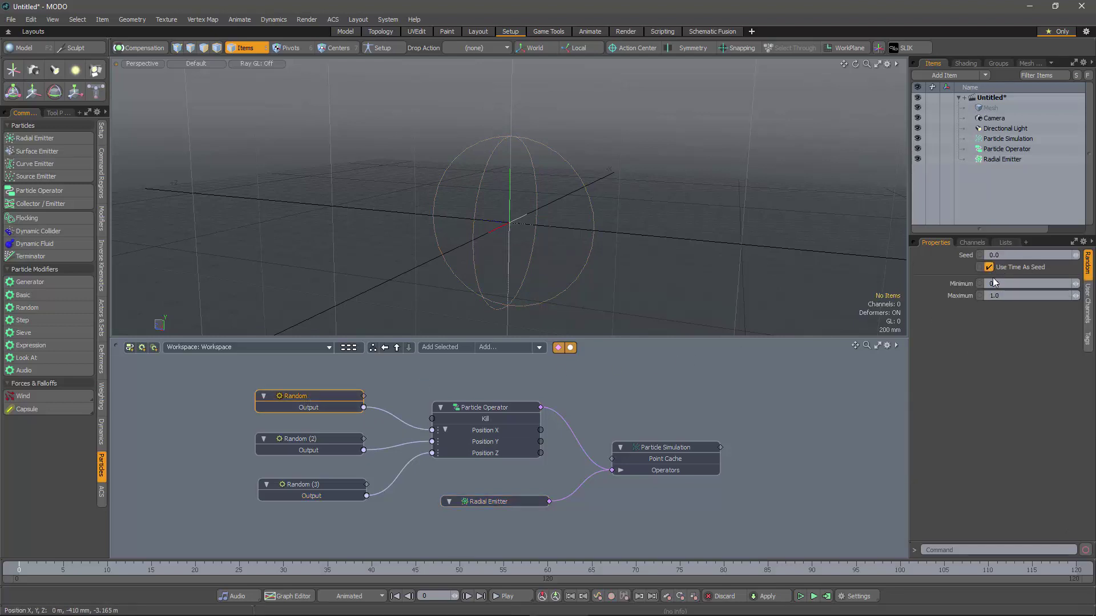
left_click(296, 437)
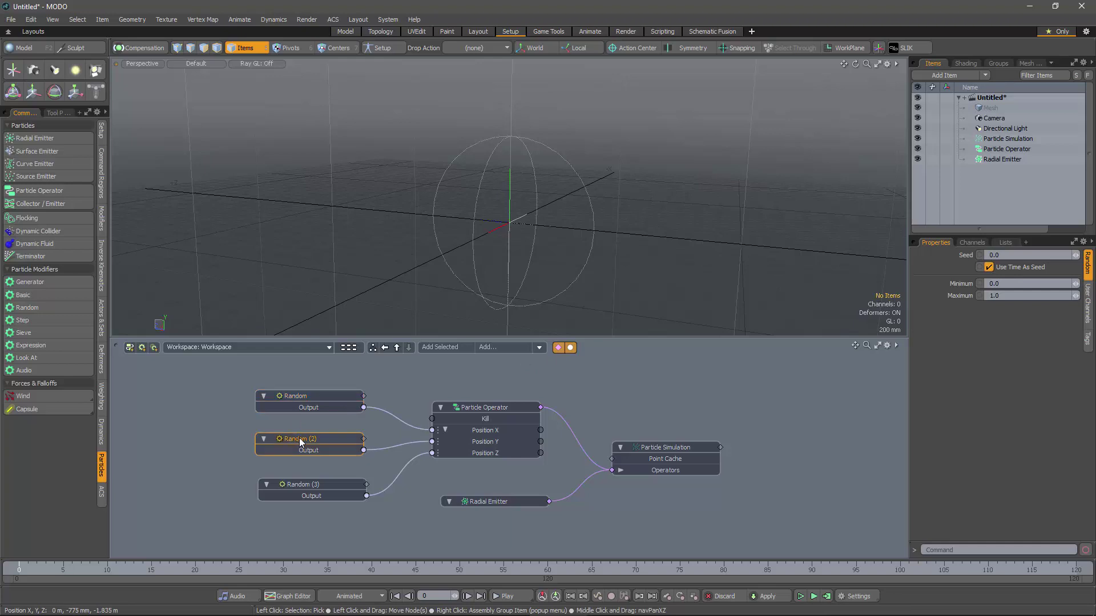
left_click(321, 485)
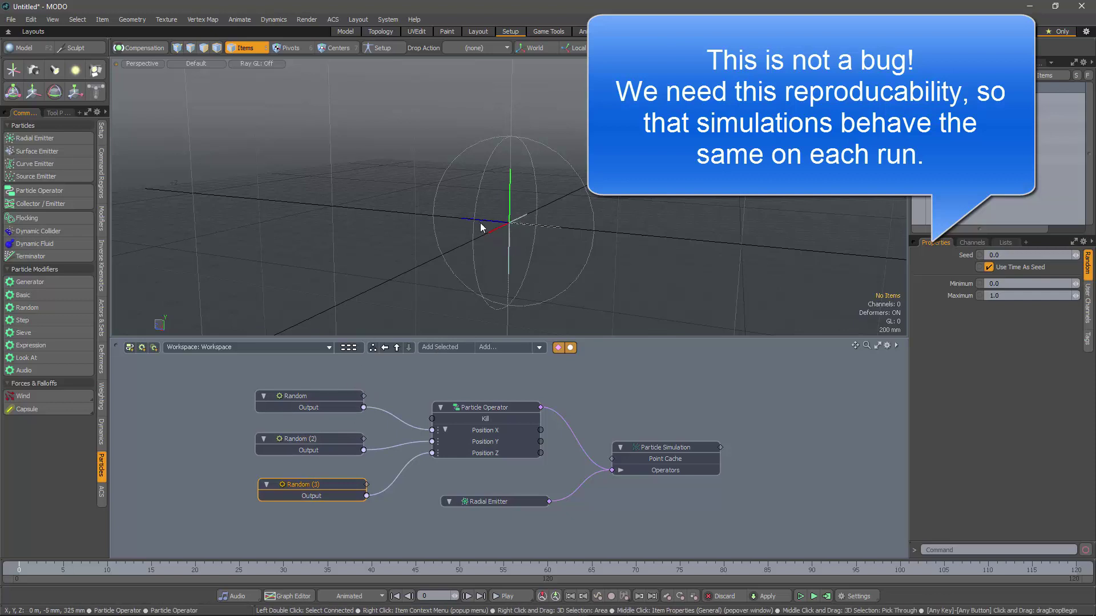
left_click(326, 395)
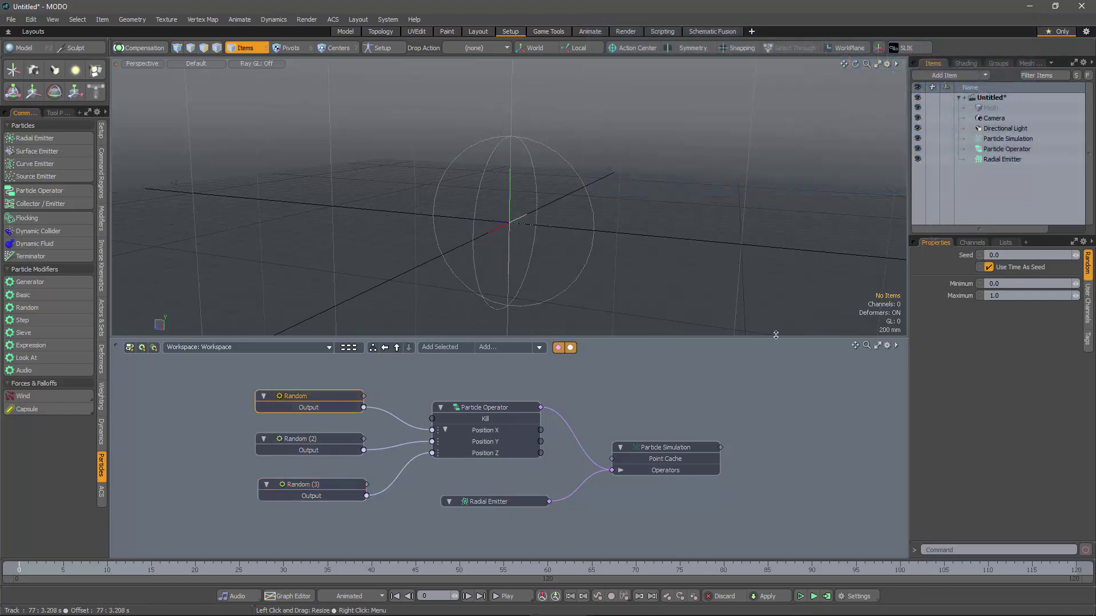
left_click(983, 284)
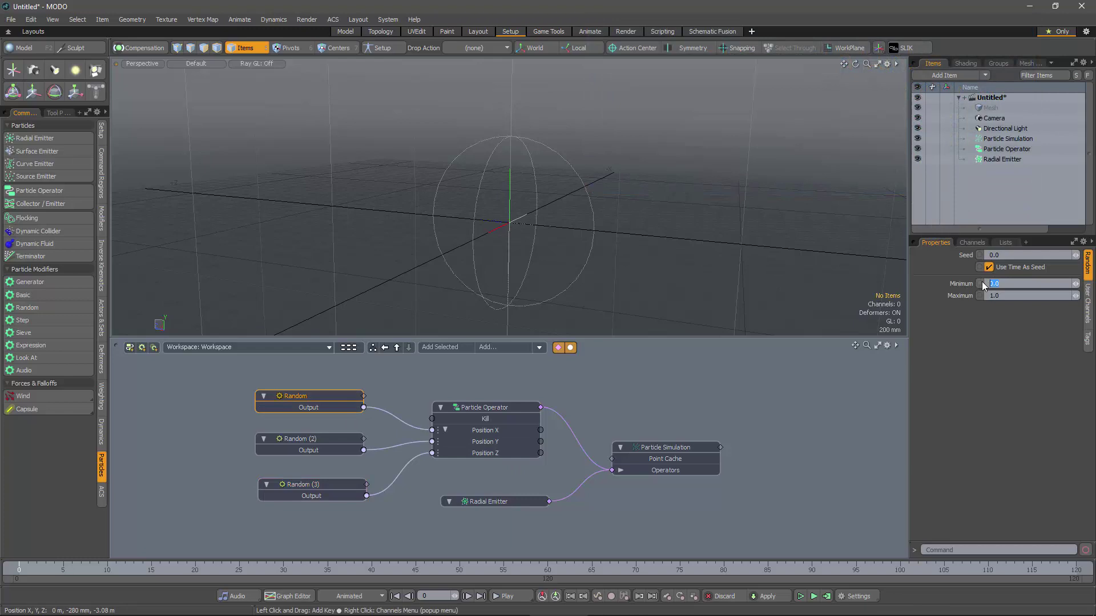
type("0.5")
key("Tab")
type("0.5")
Set Minimum to -0.5 and Maximum to 0.5 on Random (2) and Random (3), and disable Random (3)'s Use Time As Seed
left_click(343, 439)
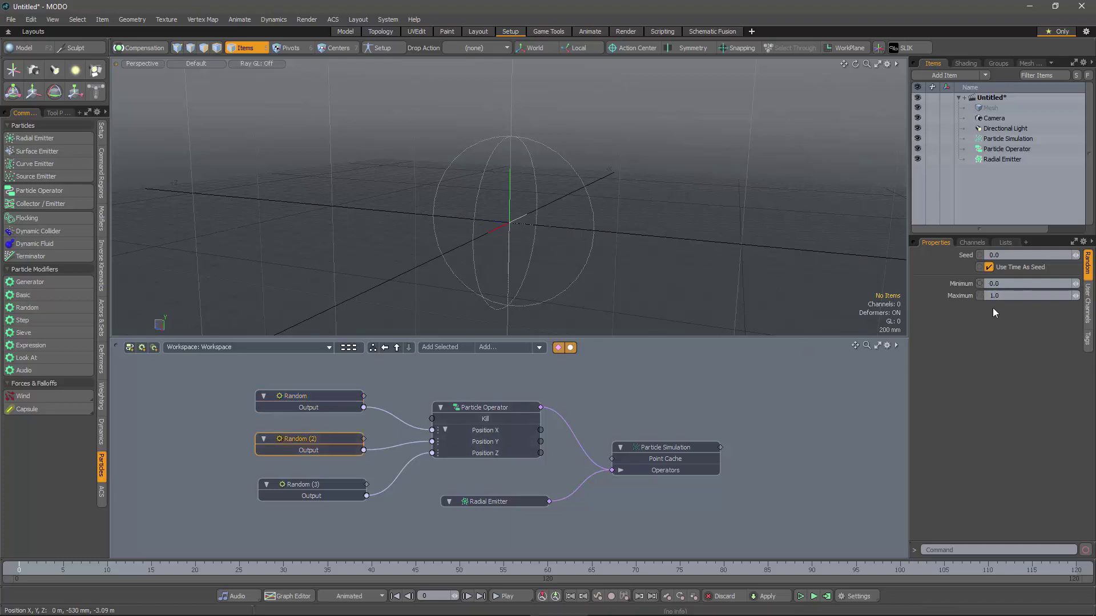
left_click(994, 284)
type("-0")
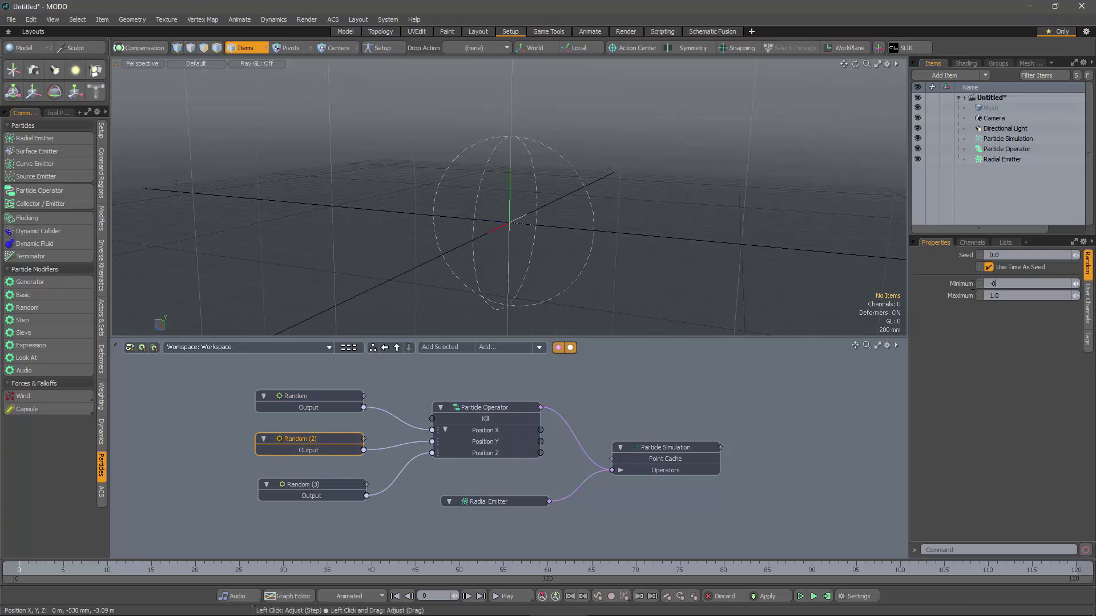
key("Tab")
type("0.")
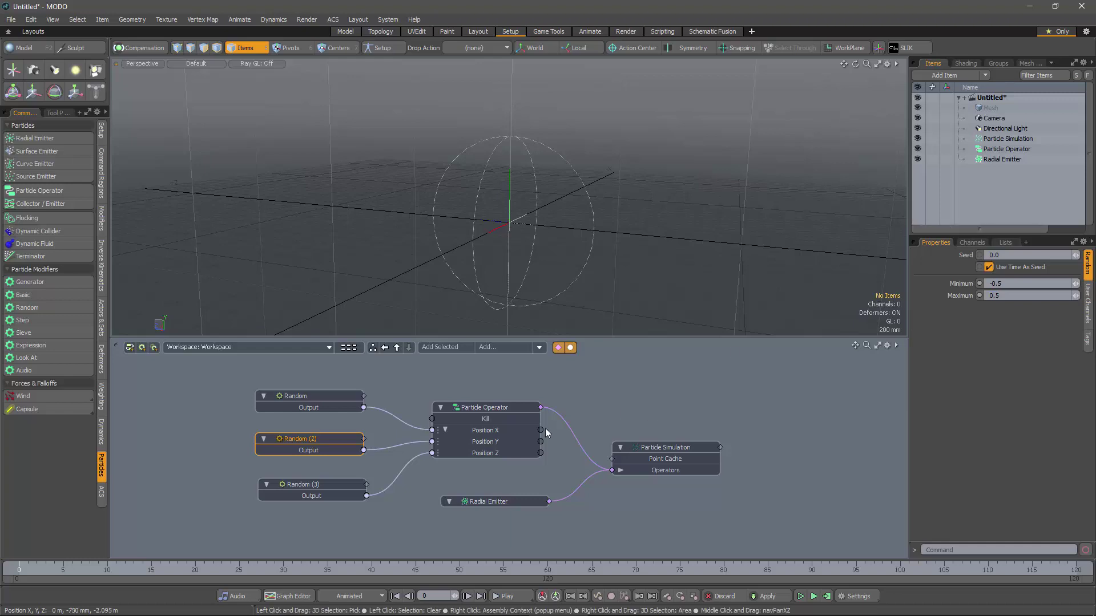
left_click(353, 486)
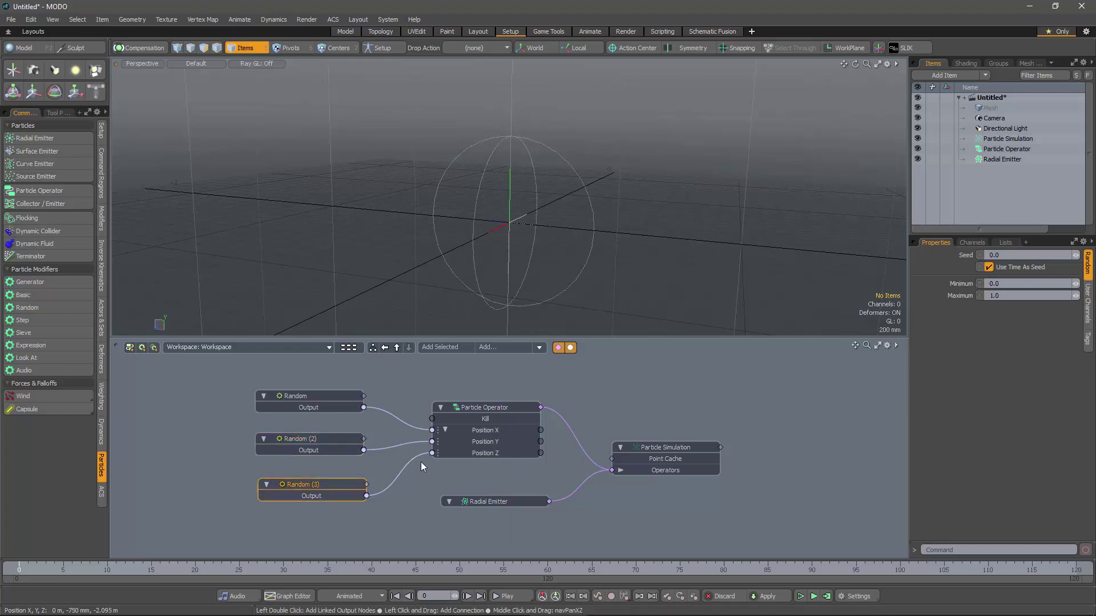
left_click(983, 284)
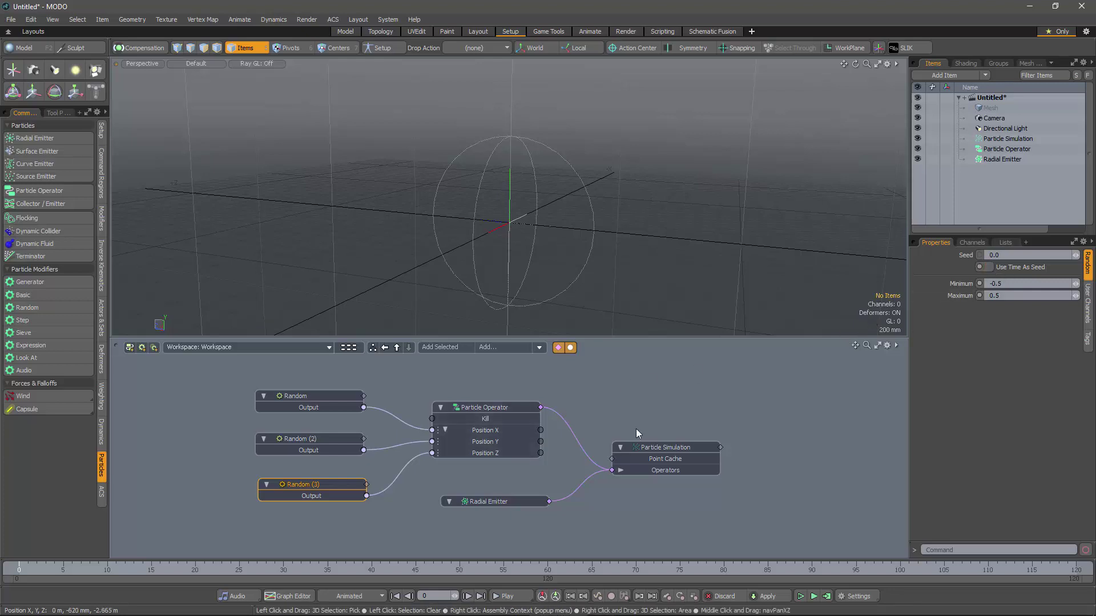
Move the Particle Simulation, Radial Emitter and Particle Operator nodes farther from the Random nodes to make room
left_click_drag(660, 449, 708, 451)
left_click_drag(501, 501, 541, 501)
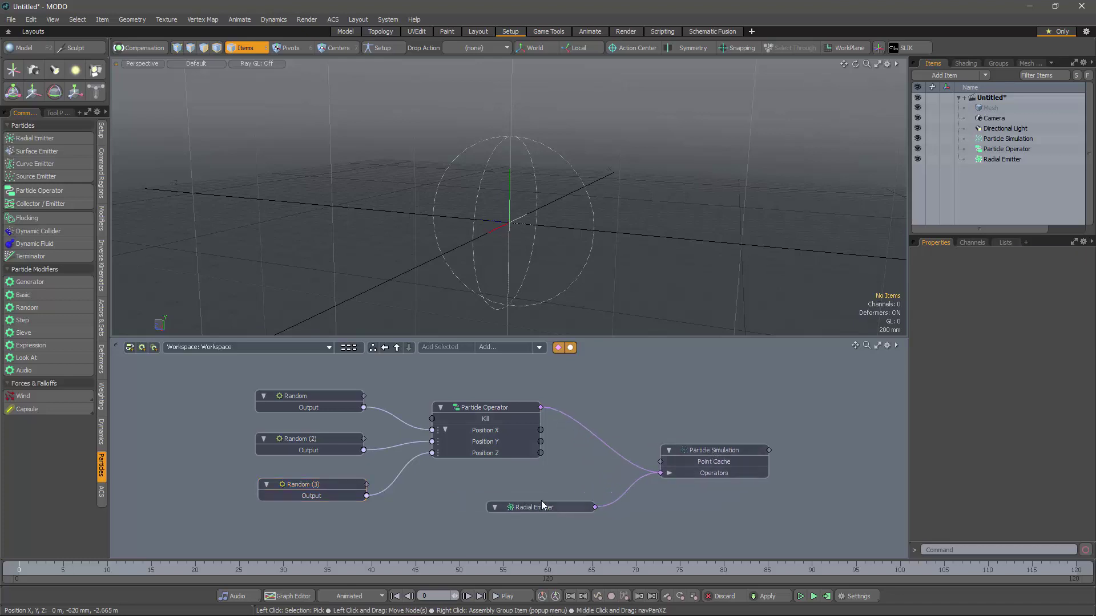
left_click_drag(494, 409, 540, 406)
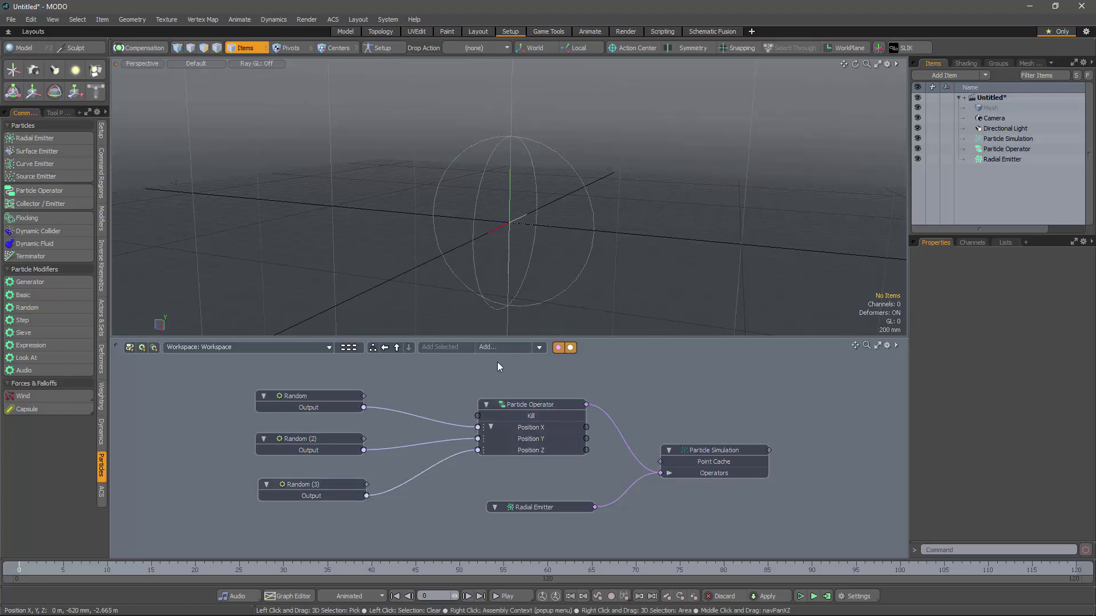
Add the ID (Read Only) particle feature to the Particle Operator, separate it into its own node and place it below the Random nodes
right_click(526, 405)
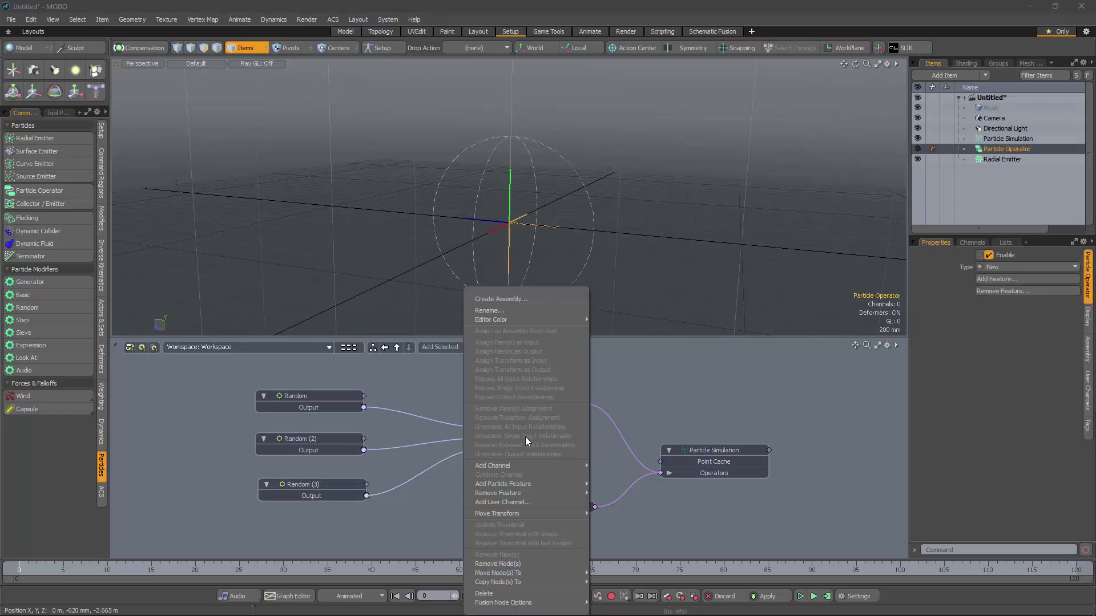
mouse_move(526, 484)
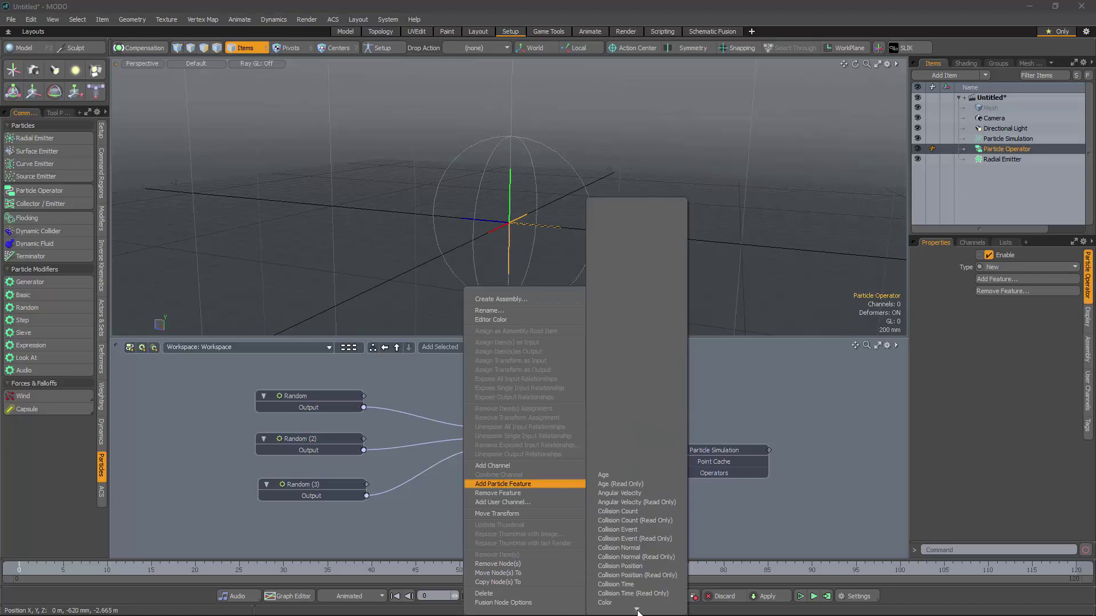
scroll(636, 593, "down", 8)
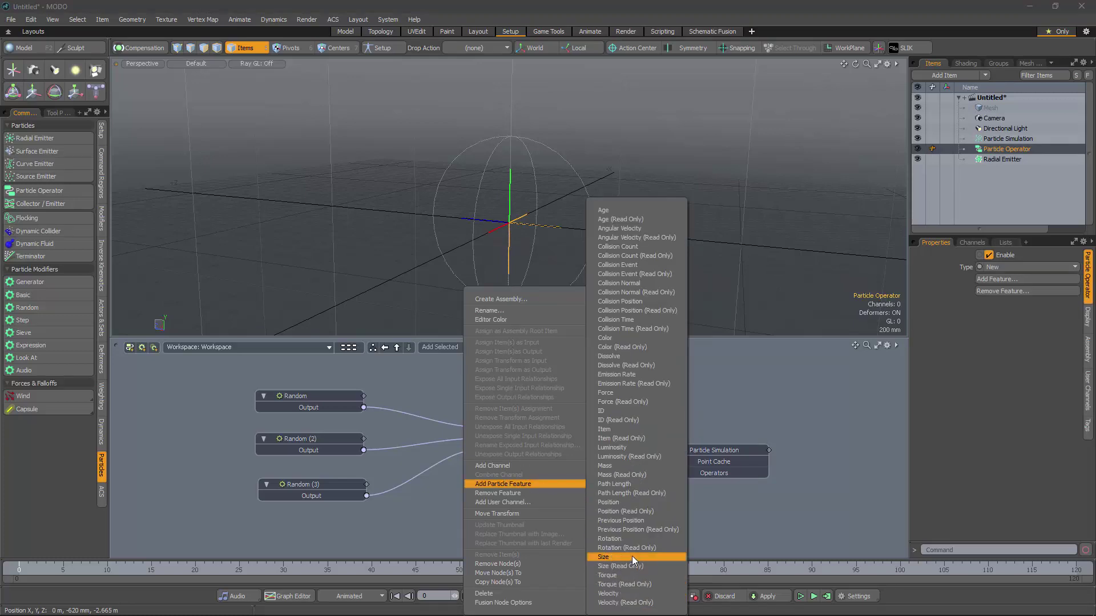
left_click(618, 417)
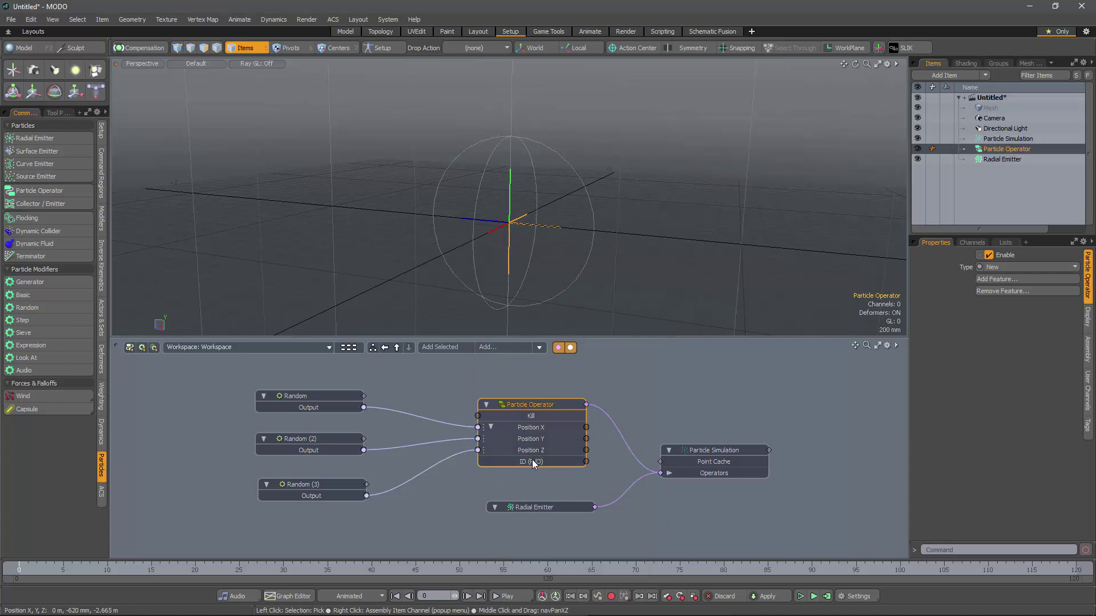
right_click(532, 460)
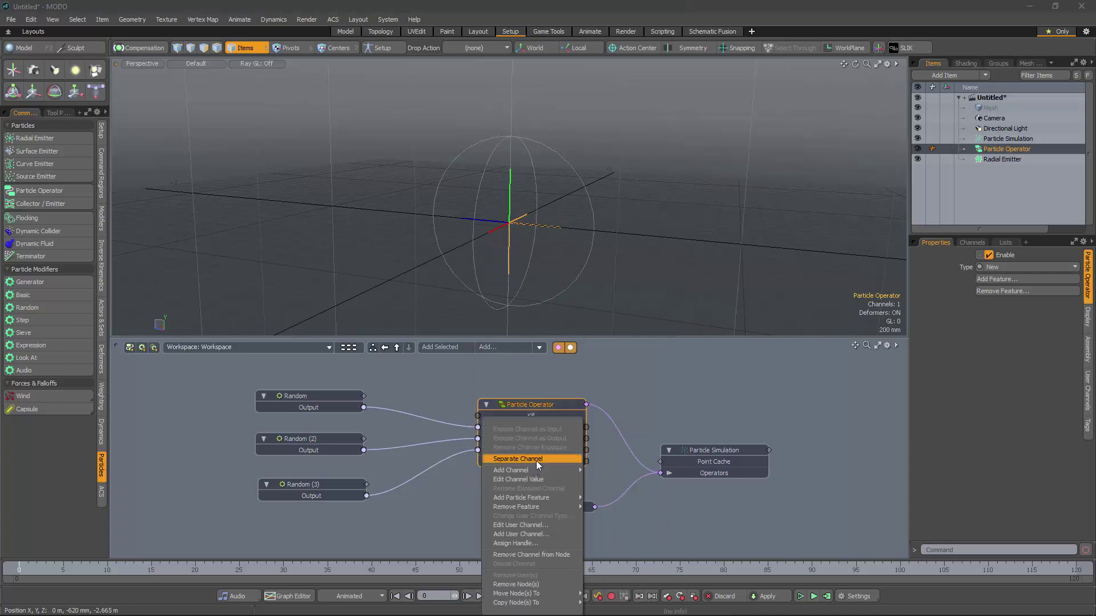
left_click(536, 461)
left_click_drag(660, 404, 198, 524)
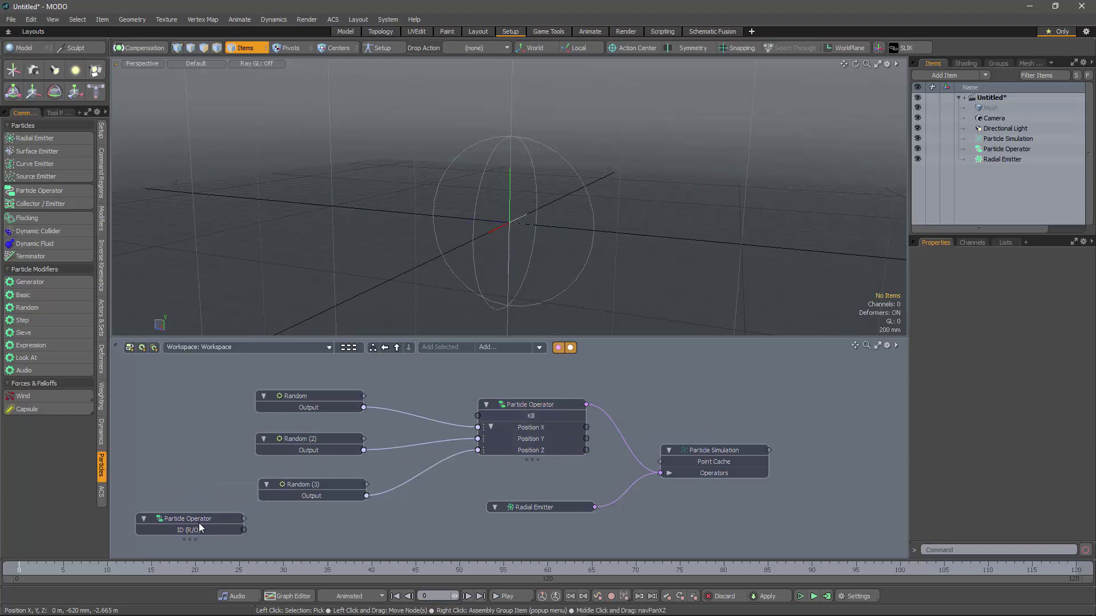
Disable Use Time As Seed on all three Random modifiers together and add their Seed channels to the schematic nodes
left_click(321, 396)
left_click(327, 439)
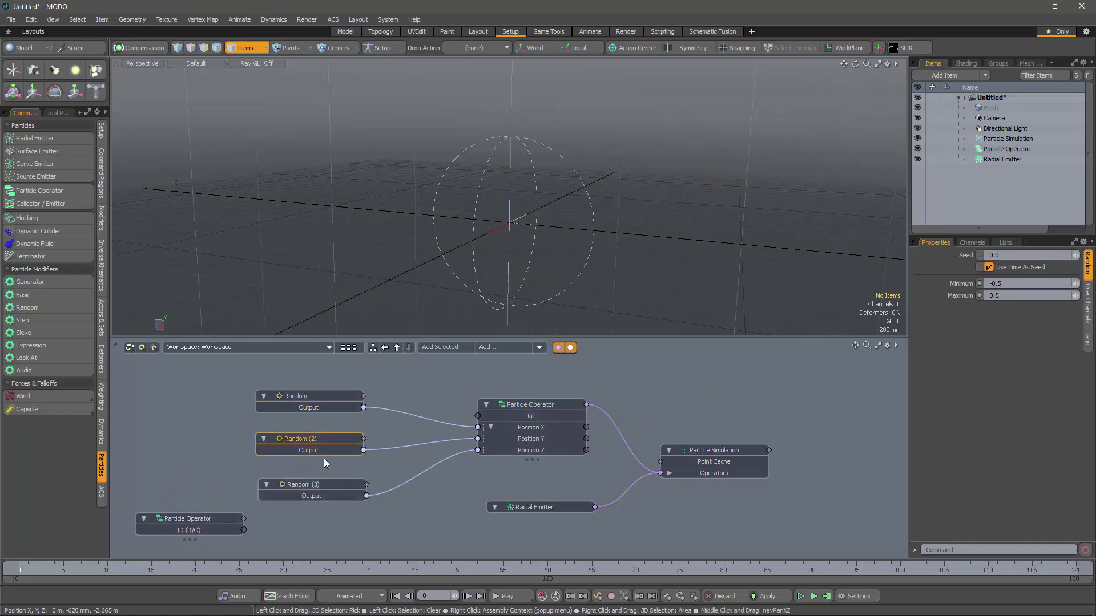
left_click(321, 396, "shift")
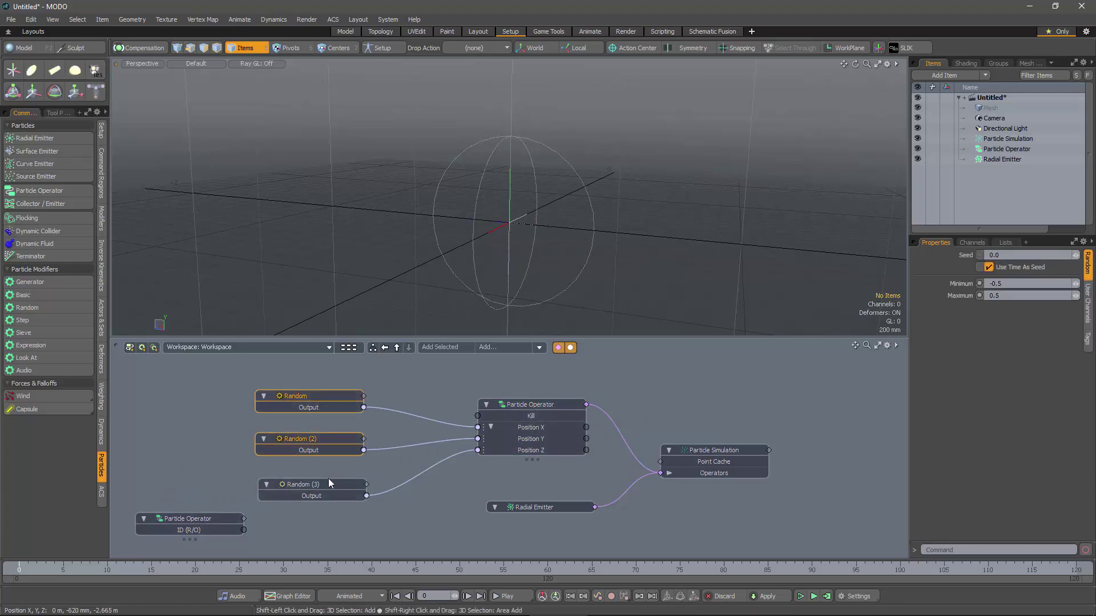
left_click(328, 483, "shift")
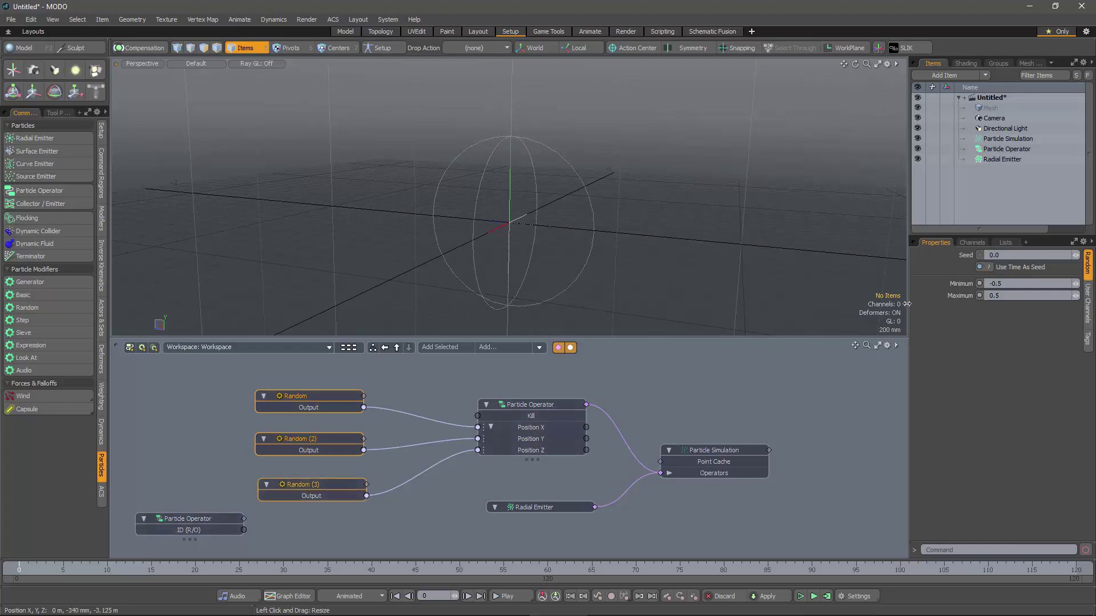
left_click(988, 268)
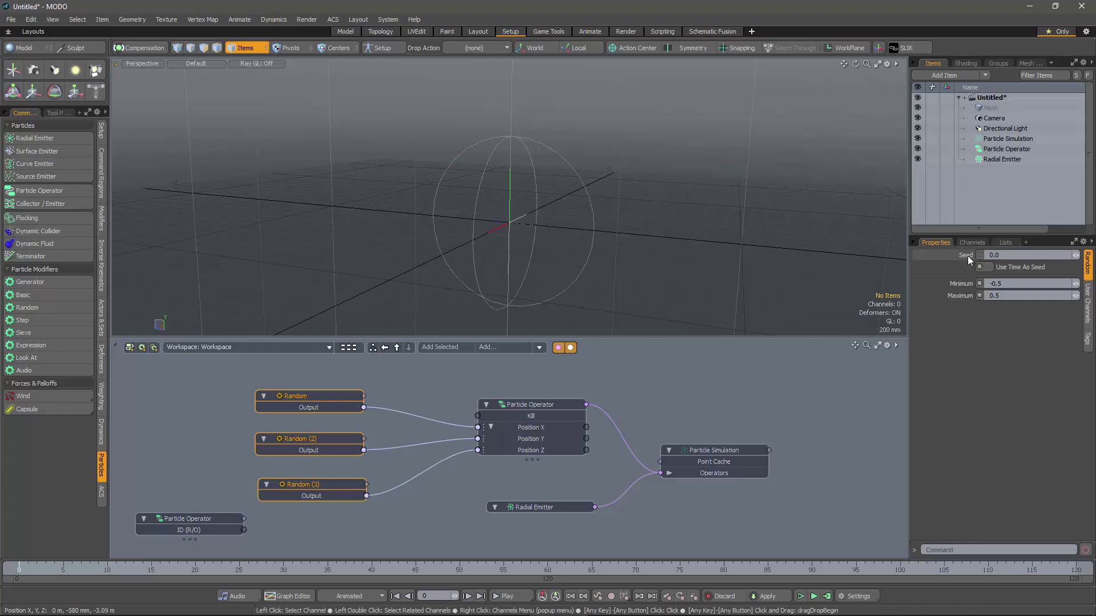
left_click_drag(736, 362, 739, 364)
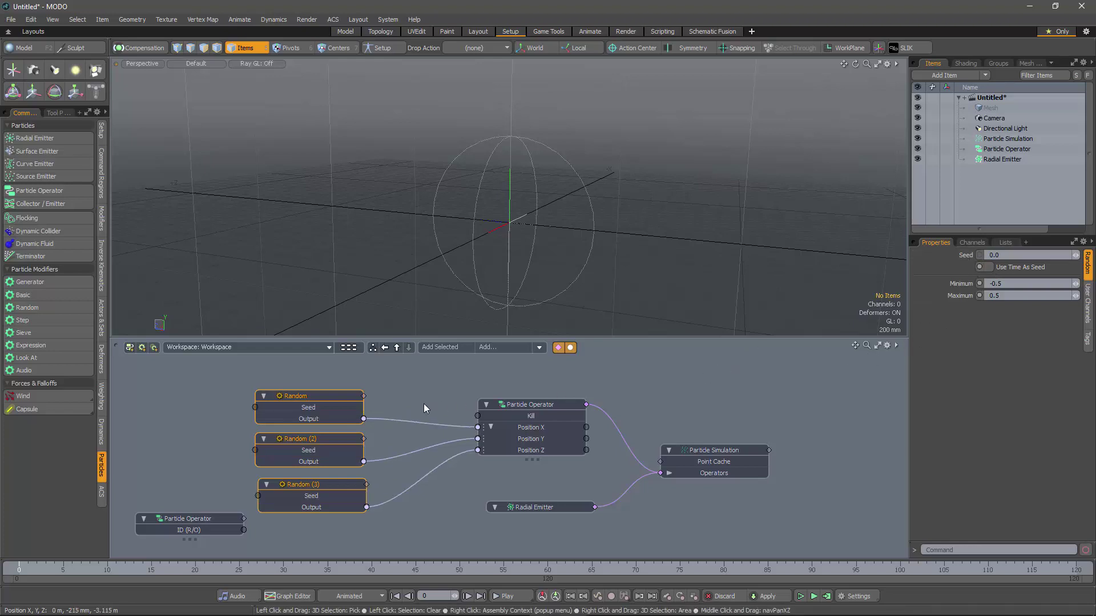
Shift the three Random nodes closer to the Particle Operator and place the separated ID node ahead of them, leaving a gap between
left_click_drag(332, 395, 358, 379)
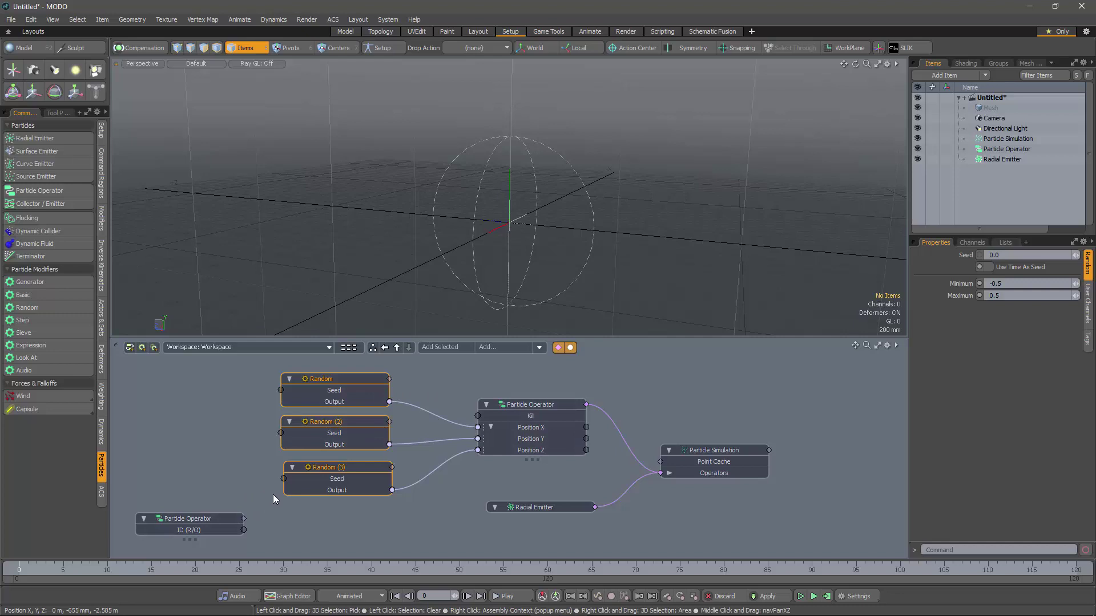
left_click_drag(321, 525, 507, 515, "alt")
left_click_drag(391, 507, 274, 423)
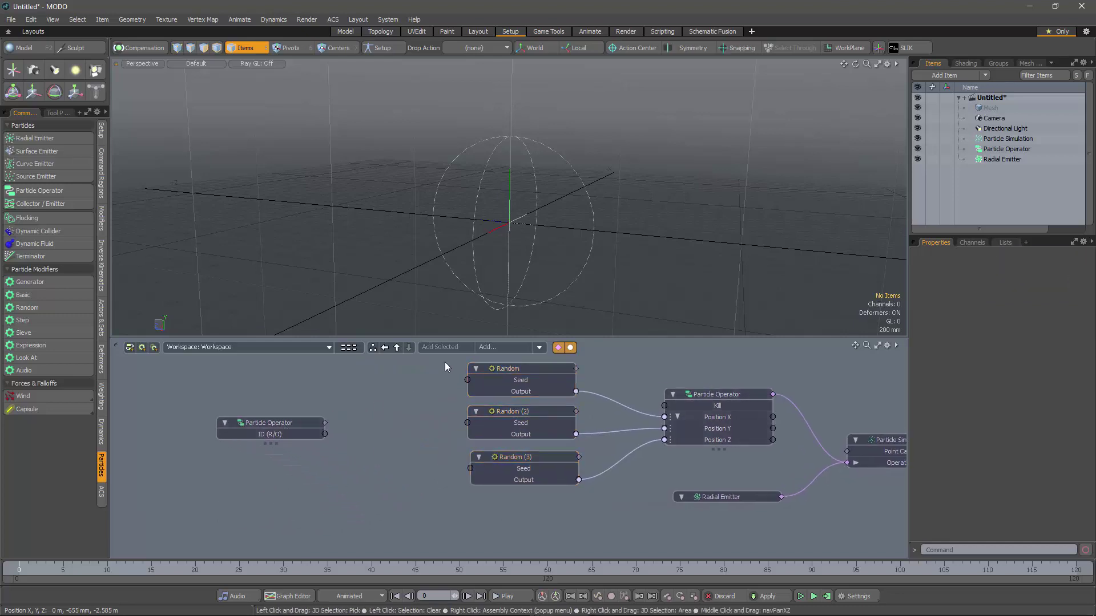
Add a Time channel modifier and arrange it directly below the separated ID node
left_click(491, 346)
type("TIME")
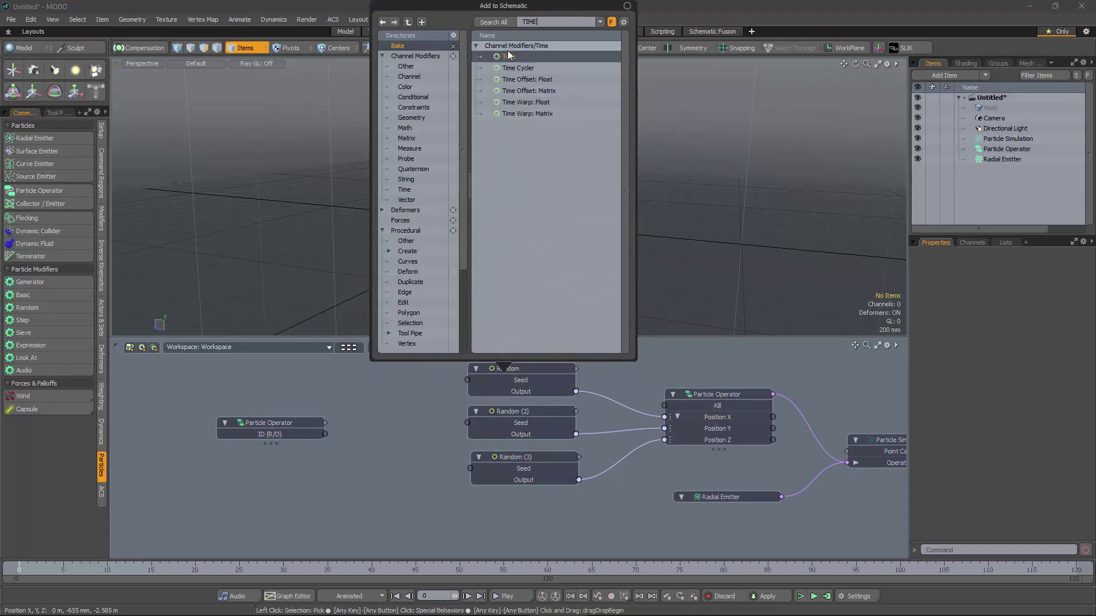
double_click(506, 58)
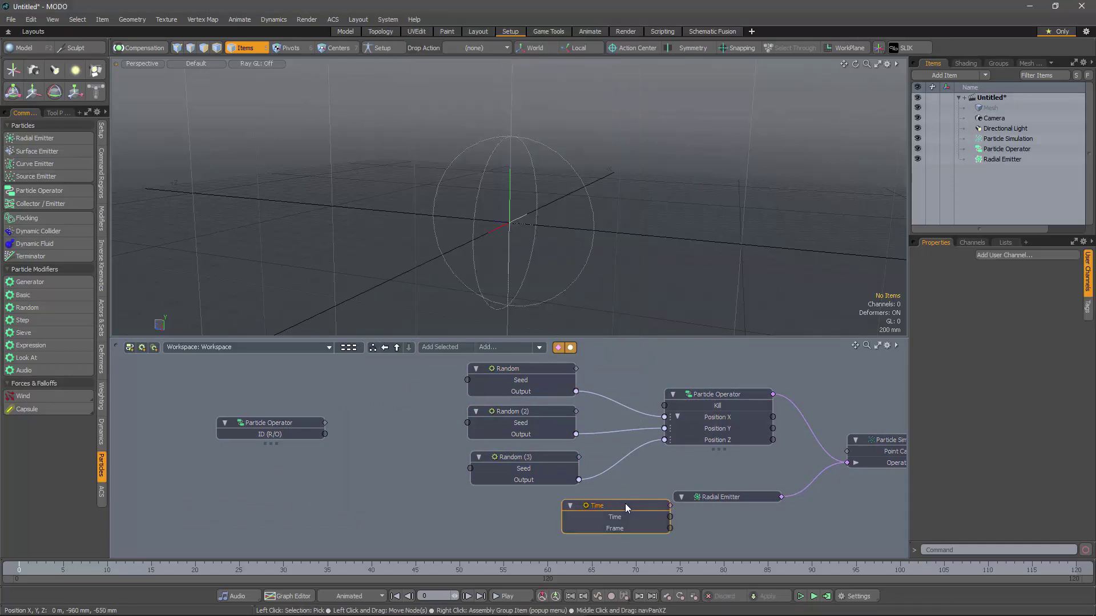
left_click_drag(625, 504, 235, 470)
left_click_drag(276, 420, 252, 409)
left_click_drag(249, 475, 229, 456)
left_click_drag(258, 413, 244, 404)
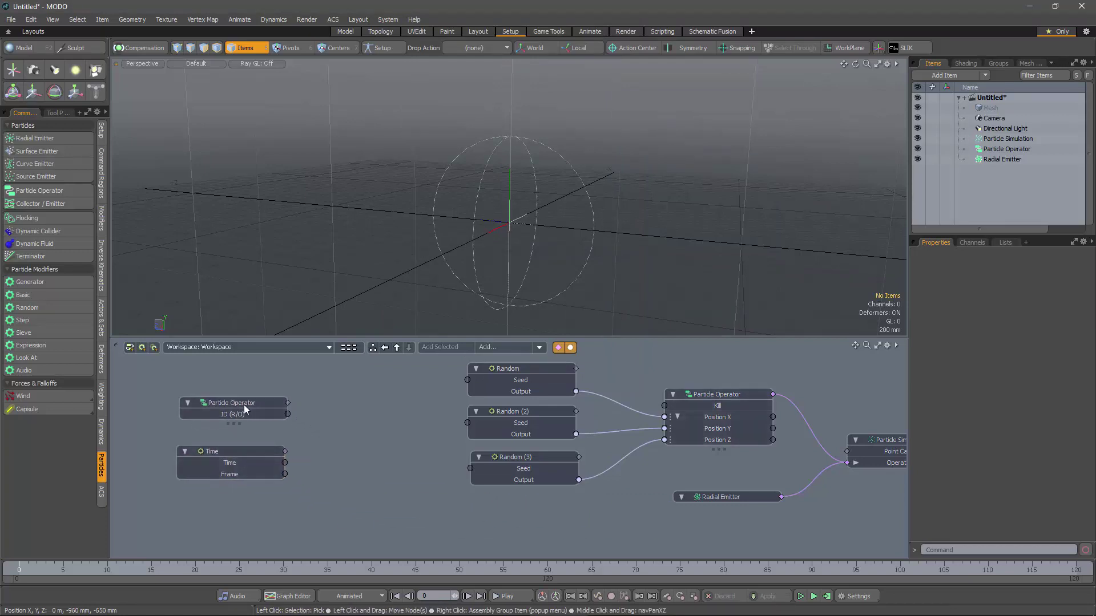
Add a Basic Math:Add modifier and place it between the ID node and the Random nodes
left_click(497, 347)
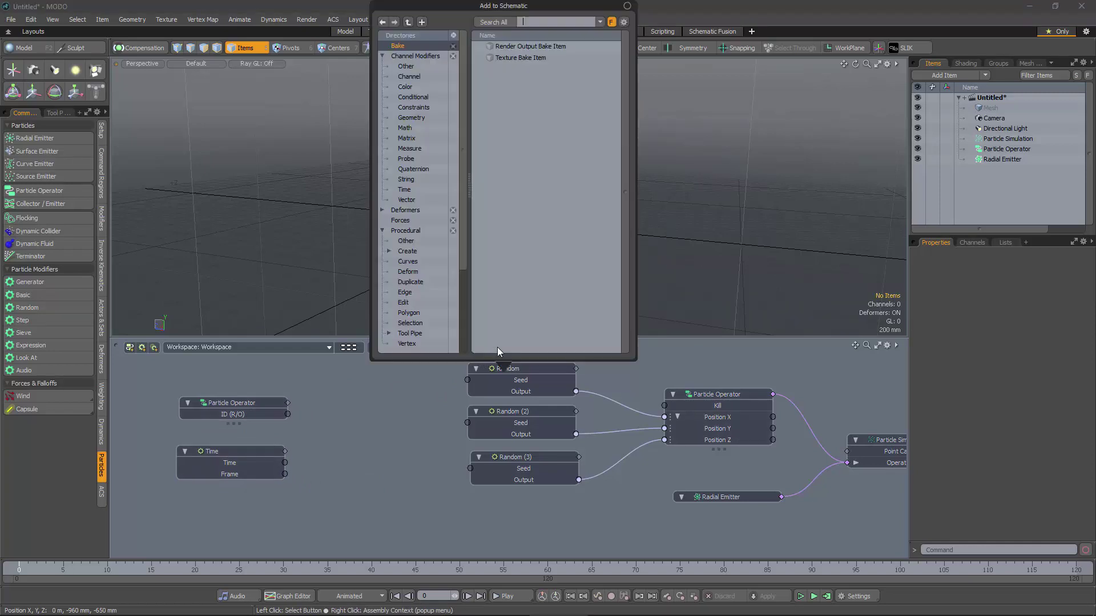
type("ADD")
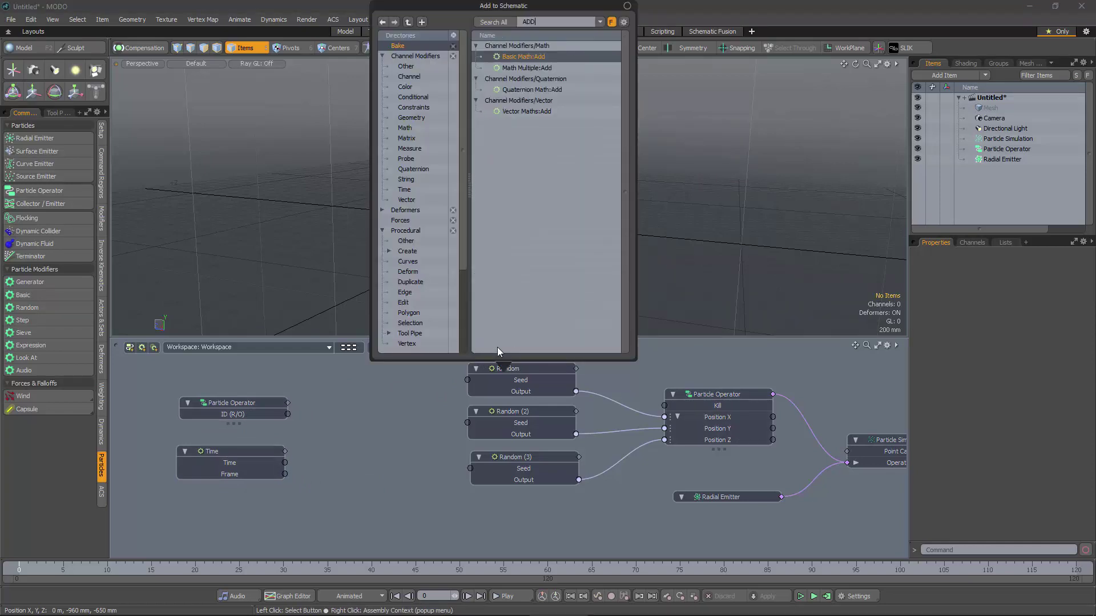
key("Return")
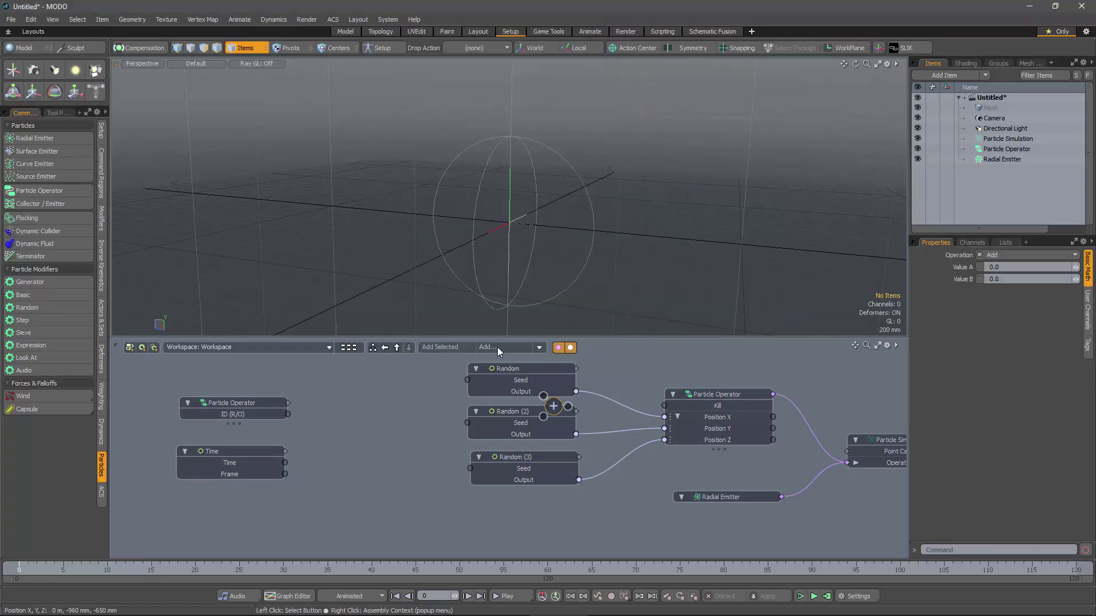
left_click_drag(553, 407, 348, 403)
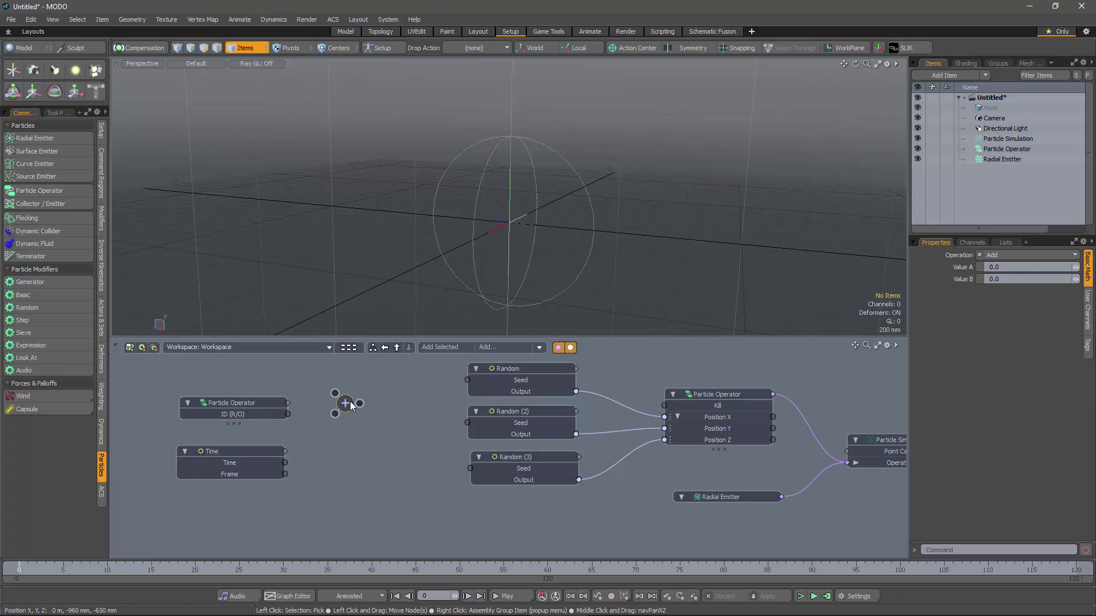
Add two more Basic Math:Add modifiers and stack them below the first one
left_click(506, 349)
type("ADD")
key("Return")
left_click_drag(542, 509, 343, 448)
left_click(503, 350)
type("ADD")
key("Return")
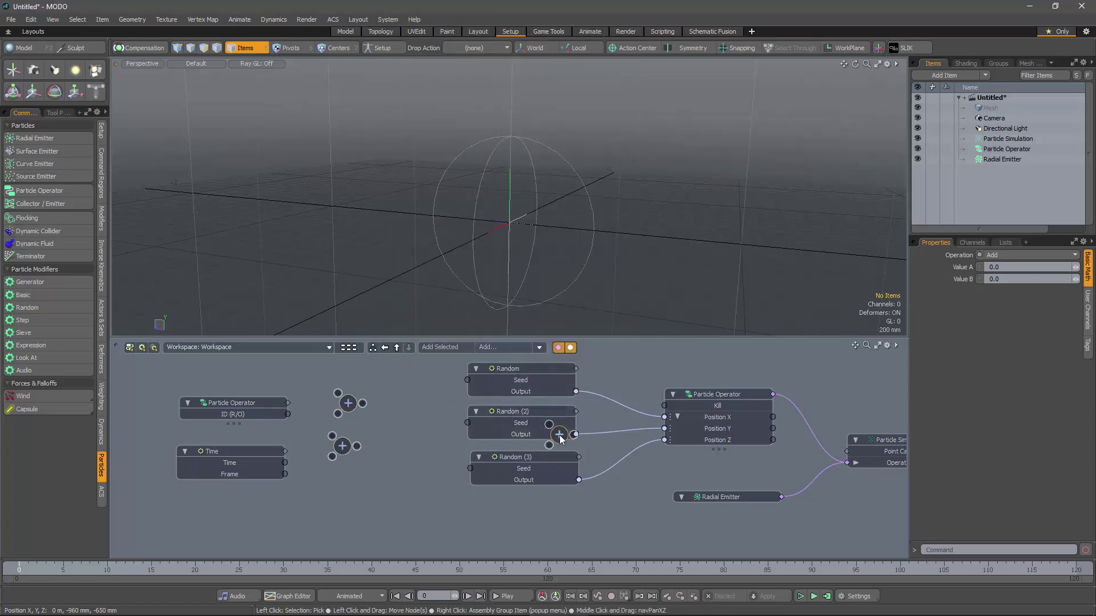
left_click_drag(561, 437, 339, 500)
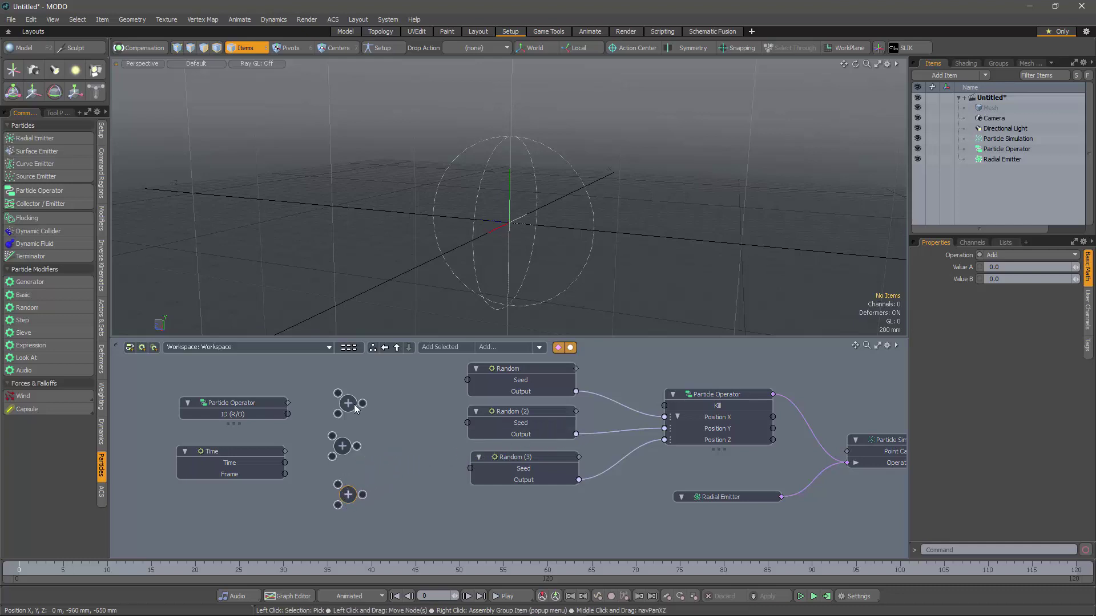
Connect the particle ID and the Time node's Frame channel to the two inputs of each of the three Add nodes
left_click_drag(288, 415, 340, 392)
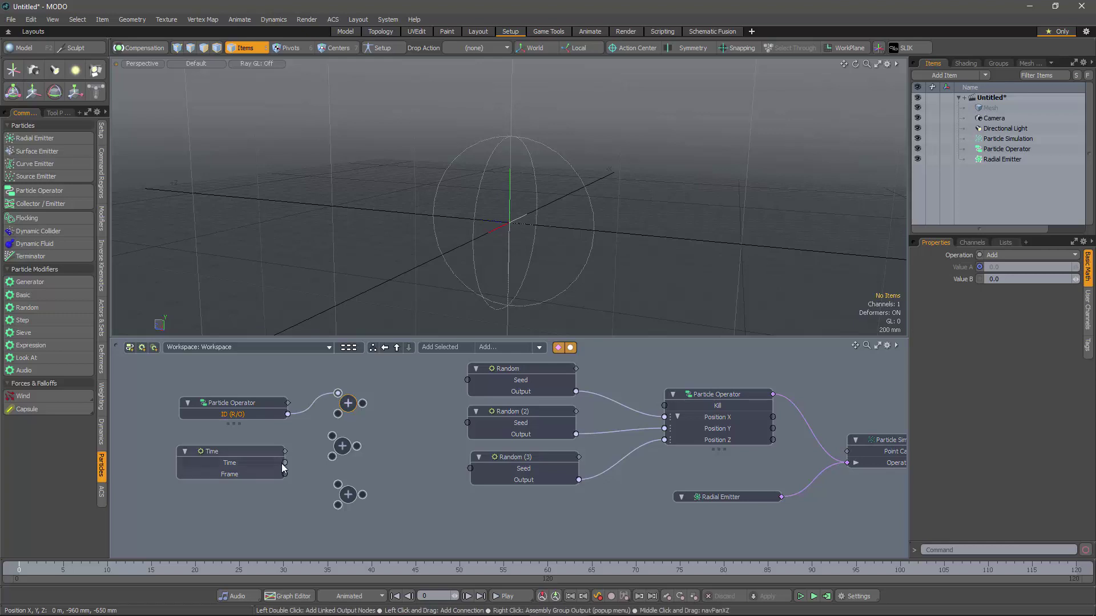
left_click_drag(284, 474, 332, 457)
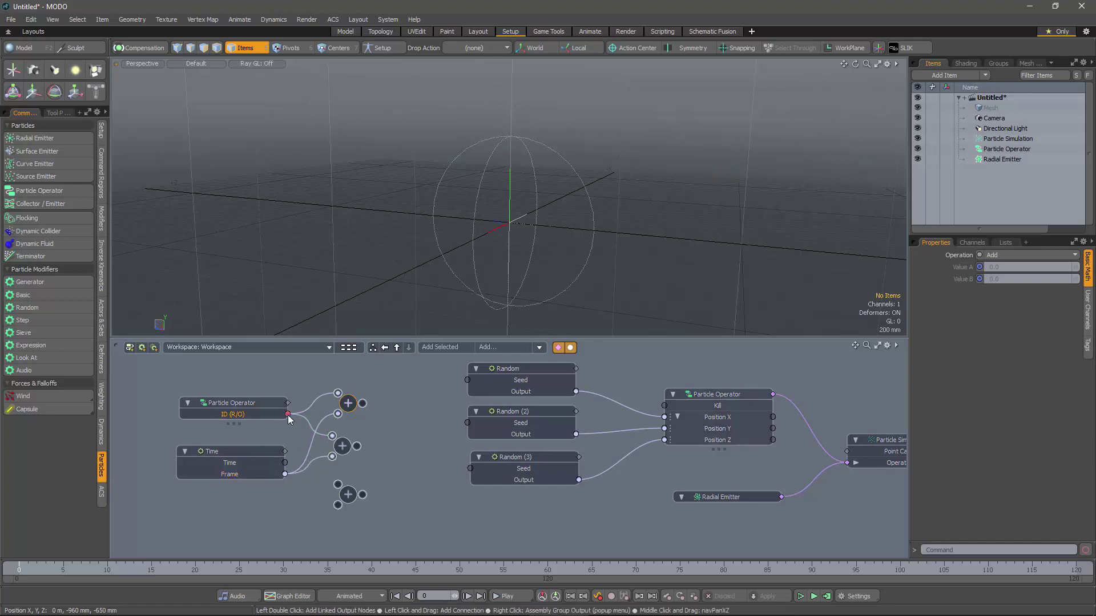
left_click_drag(288, 415, 342, 492)
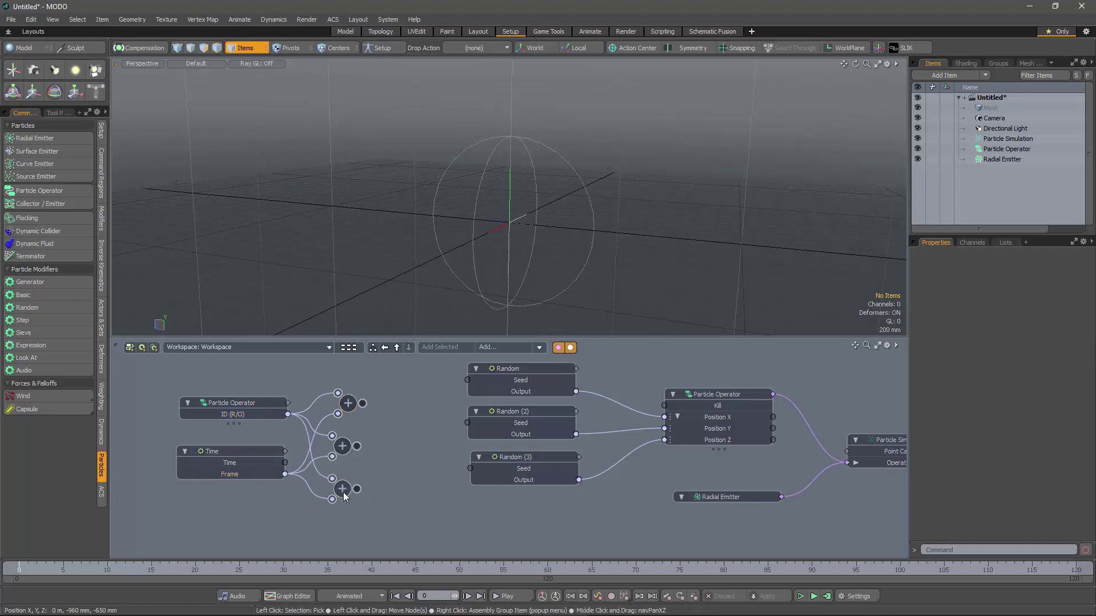
Connect each Add node's output to the Seed of its matching Random node and test-run the particle simulation
left_click_drag(363, 403, 466, 380)
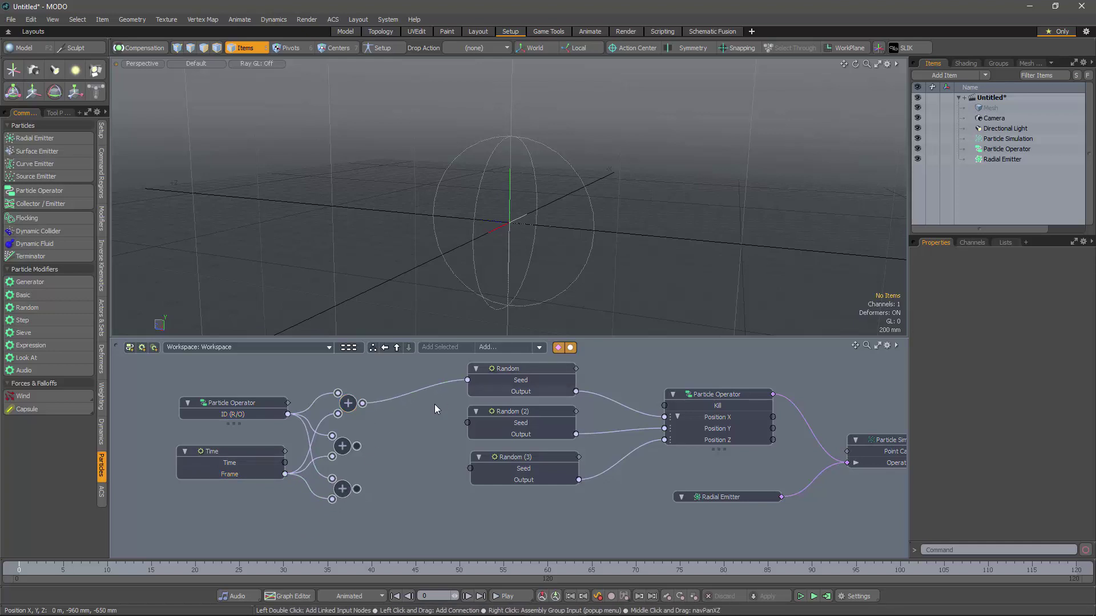
left_click_drag(357, 446, 467, 423)
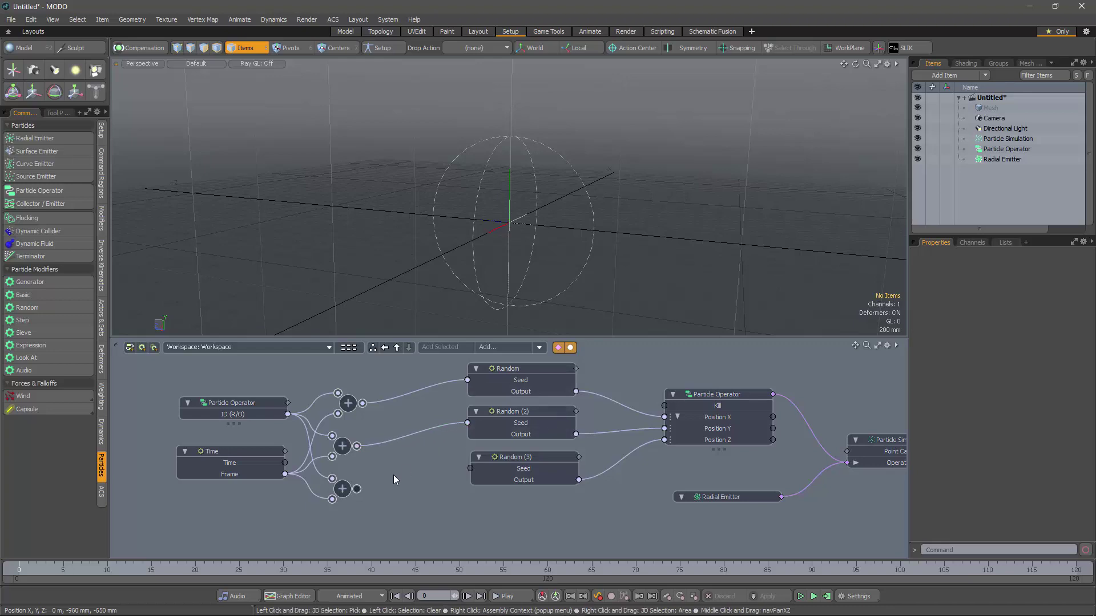
left_click_drag(357, 489, 470, 469)
left_click(814, 596)
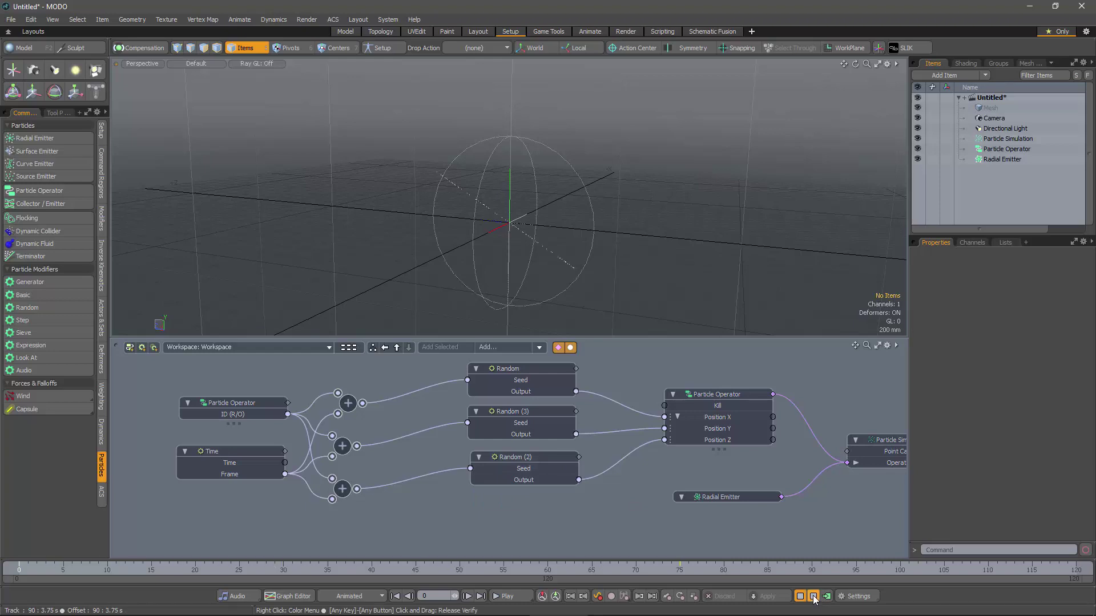
left_click(814, 596)
Shift the three Add nodes closer to the Random nodes, leaving space after the ID and Time nodes
left_click_drag(349, 403, 412, 386)
left_click_drag(345, 444, 411, 440)
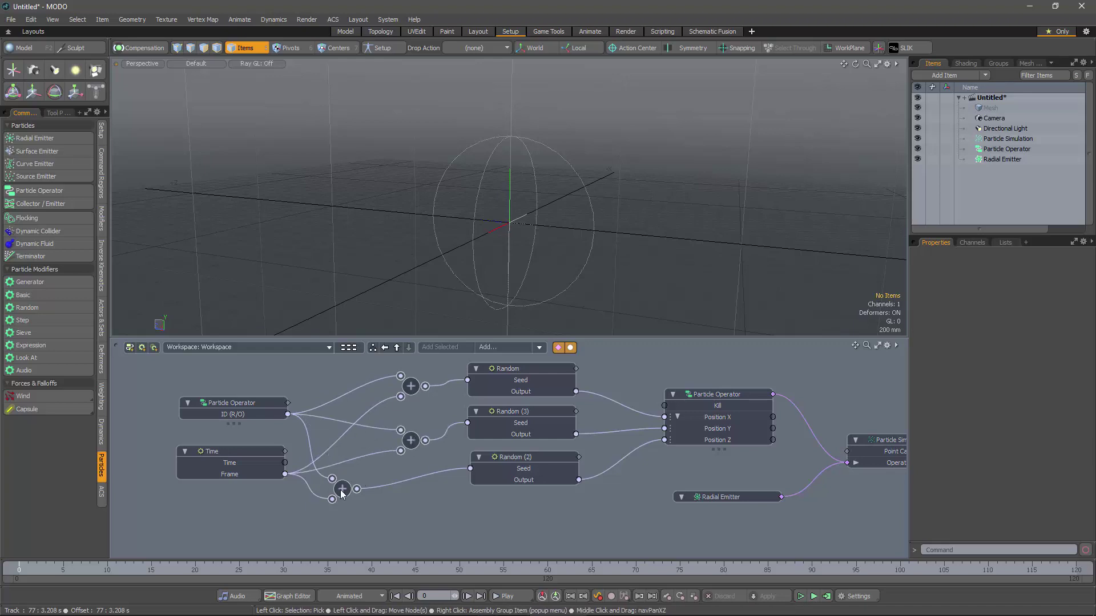
left_click_drag(343, 489, 413, 483)
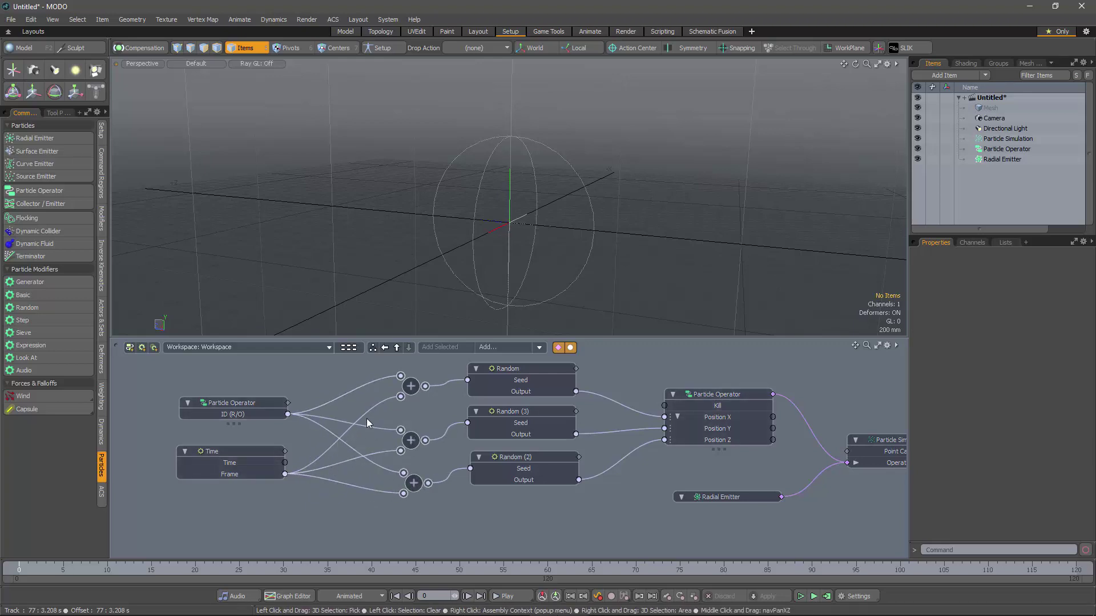
Add another Basic Math:Add modifier and wire it between the particle ID and the first Add node
key("Tab")
type("ADD")
double_click(523, 57)
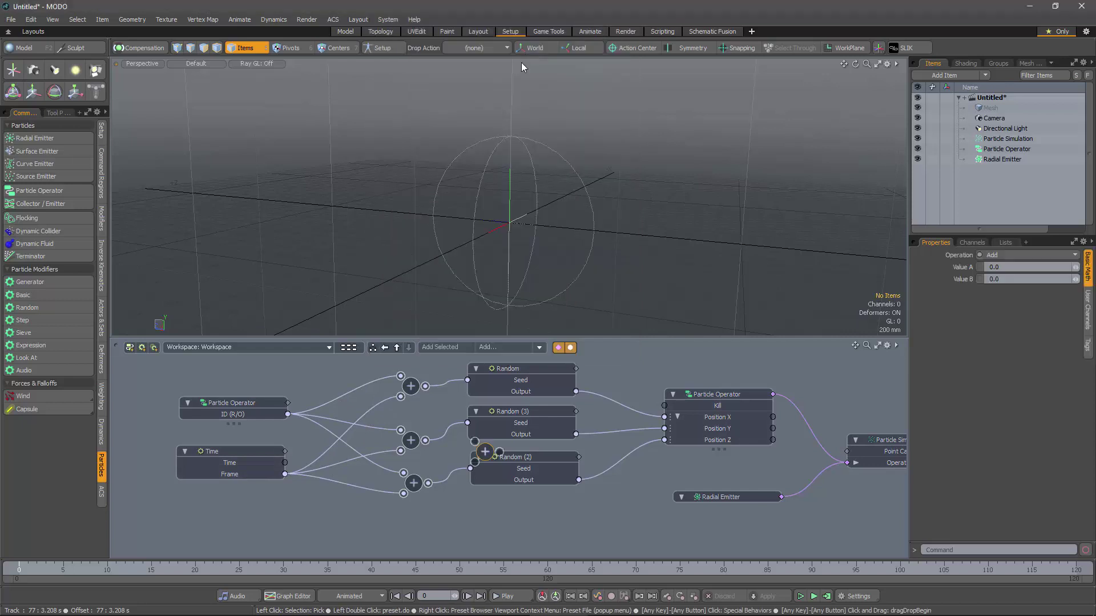
left_click_drag(303, 367, 327, 376)
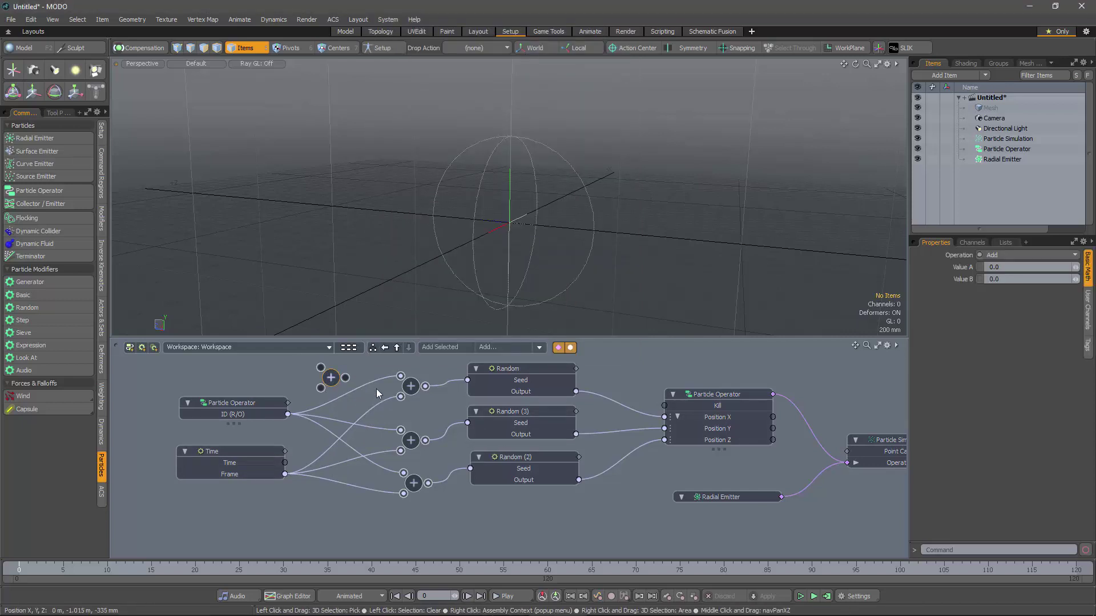
left_click_drag(288, 415, 401, 376)
left_click_drag(332, 380, 339, 388)
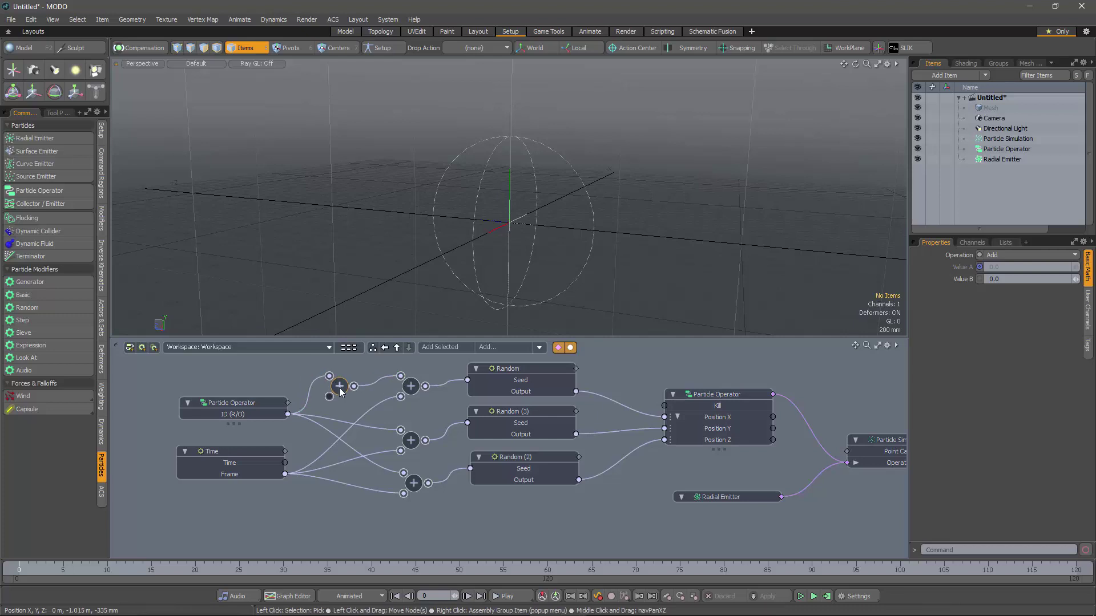
Set Value B of the newly inserted Add node to 0.17
left_click(987, 279)
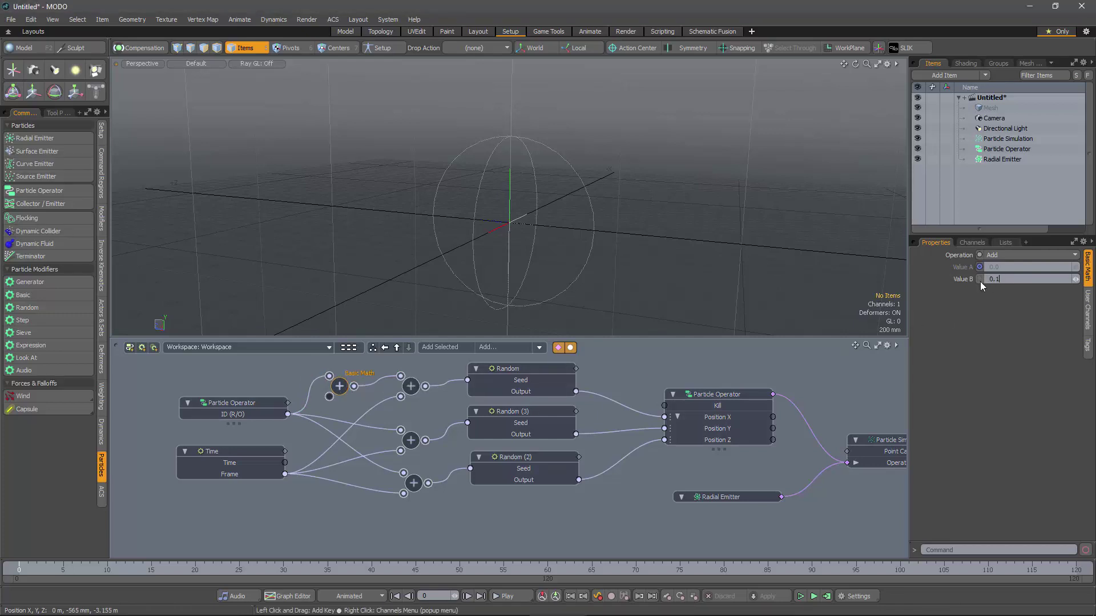
type("0.17")
key("Return")
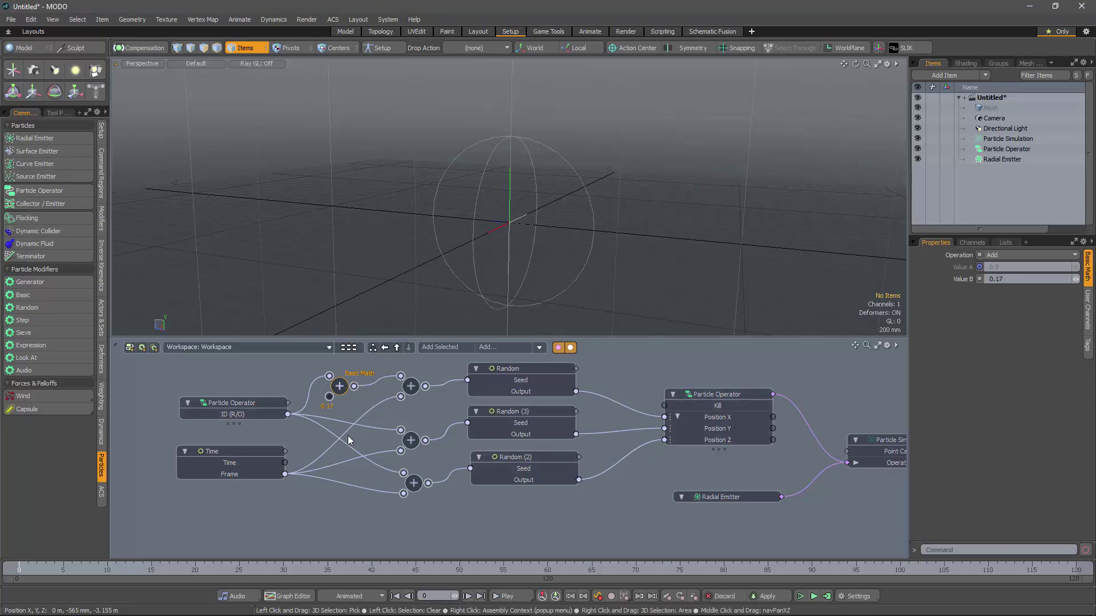
Insert a Basic Math:Add modifier into each of the links from the particle ID to the second and third Add nodes
left_click(331, 434)
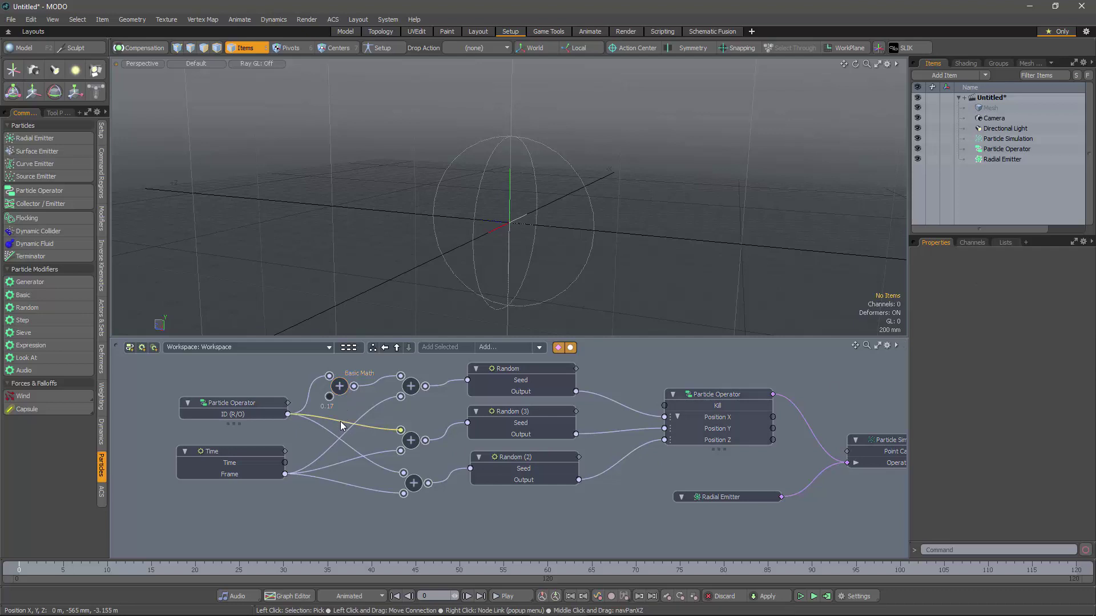
right_click(342, 425)
mouse_move(399, 460)
mouse_move(426, 481)
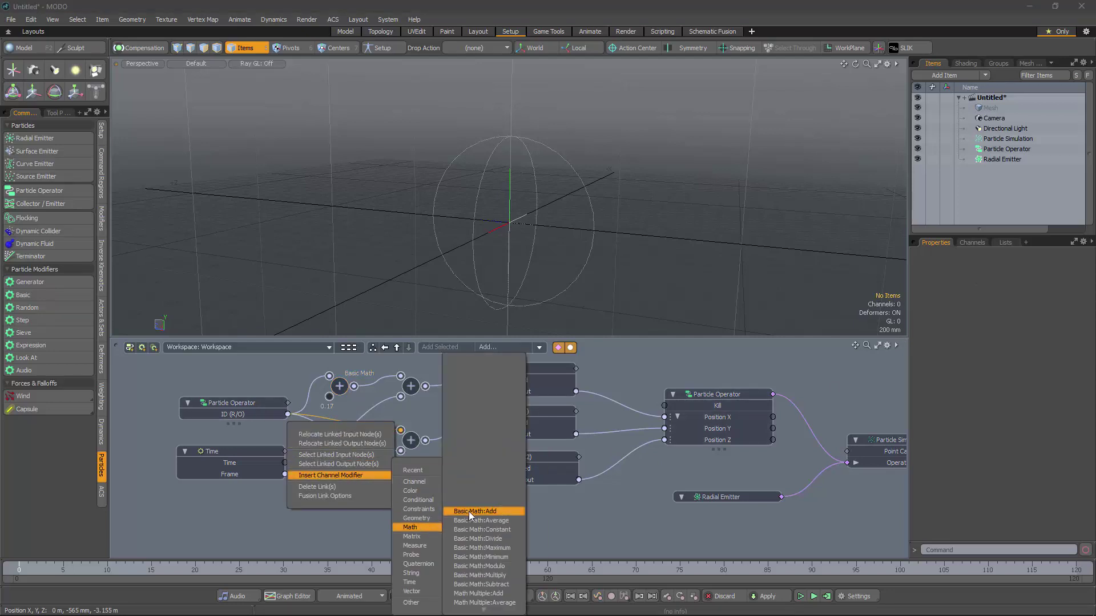
left_click(468, 512)
left_click_drag(336, 447, 341, 418)
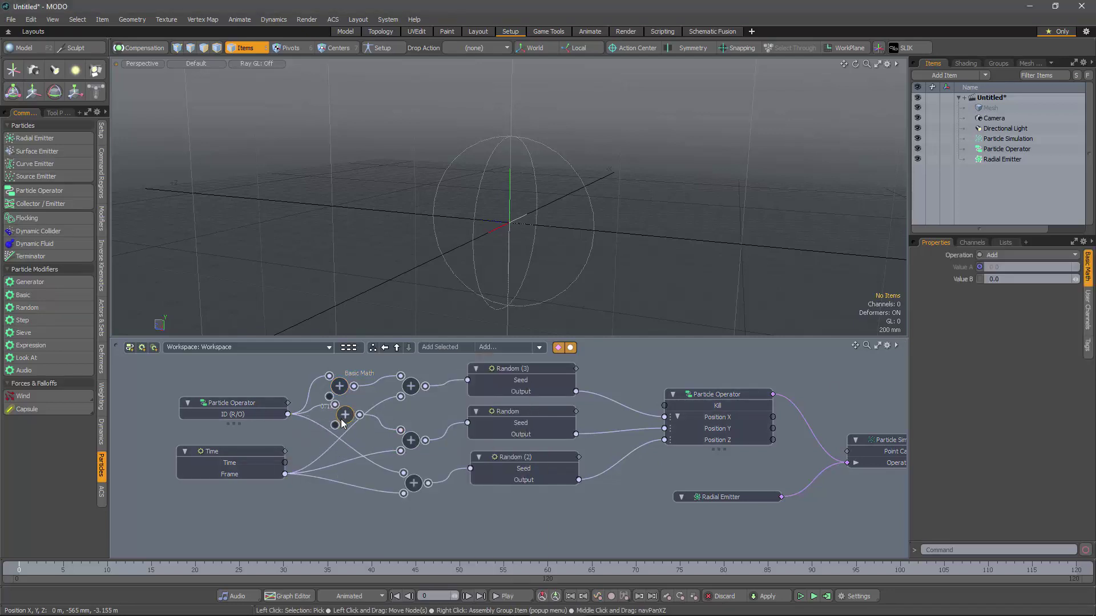
right_click(347, 449)
mouse_move(404, 483)
mouse_move(431, 505)
left_click(471, 531)
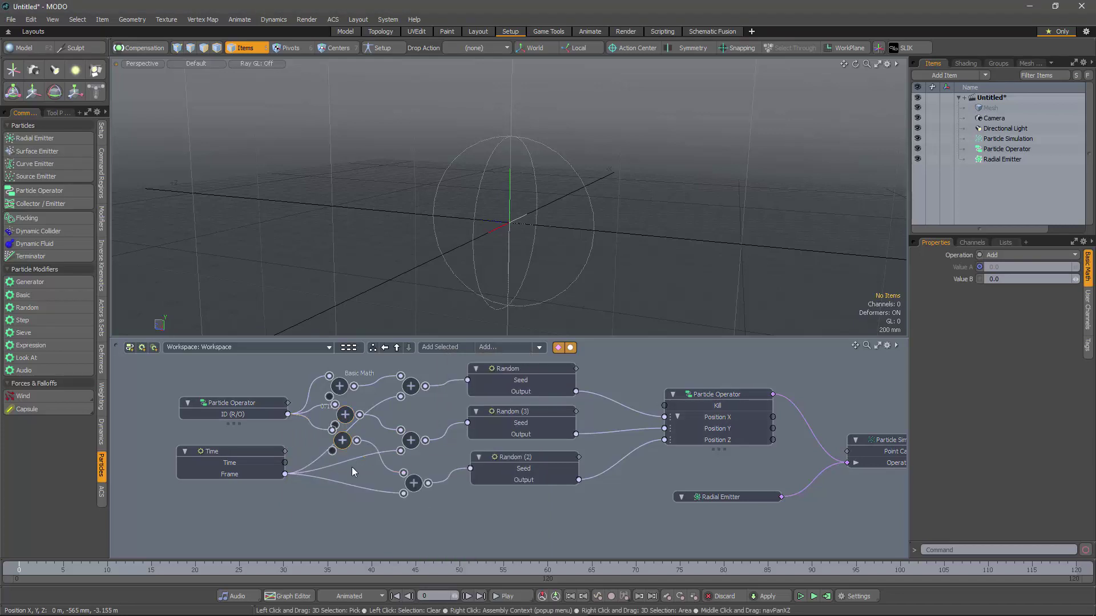
Set Value B to 0.57 on the second inserted Add node and 0.77 on the third
left_click(347, 438)
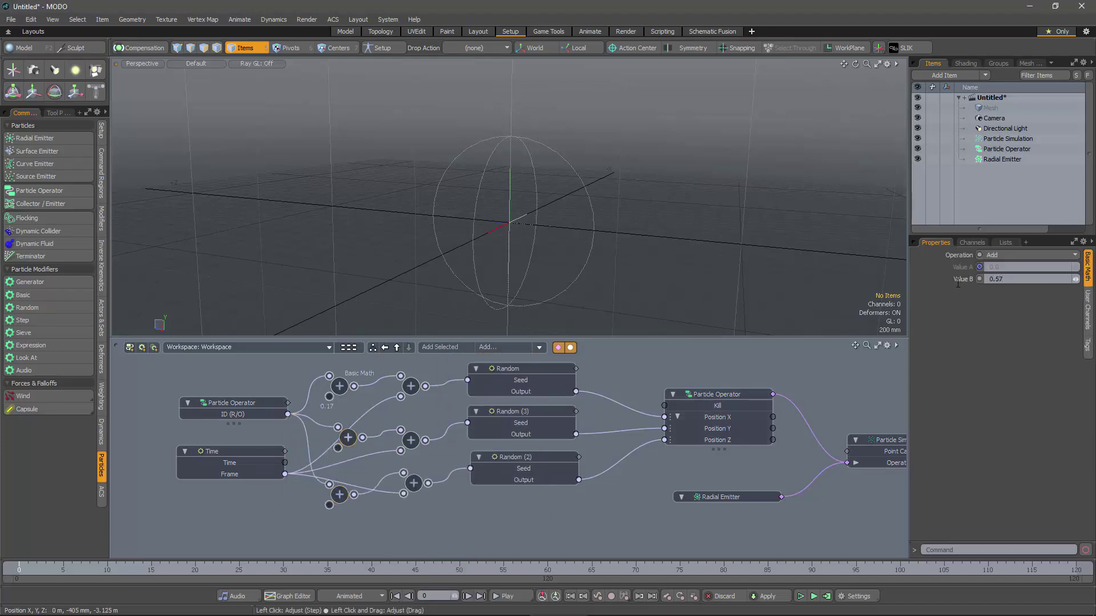
key("Return")
left_click(340, 495)
left_click(964, 280)
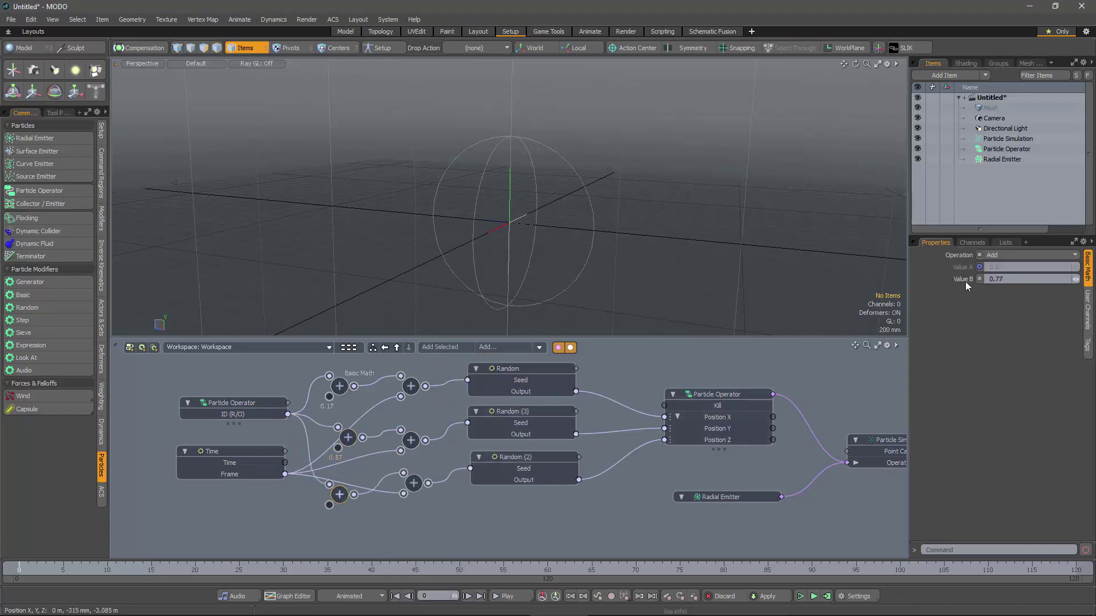
type("0.77")
key("Return")
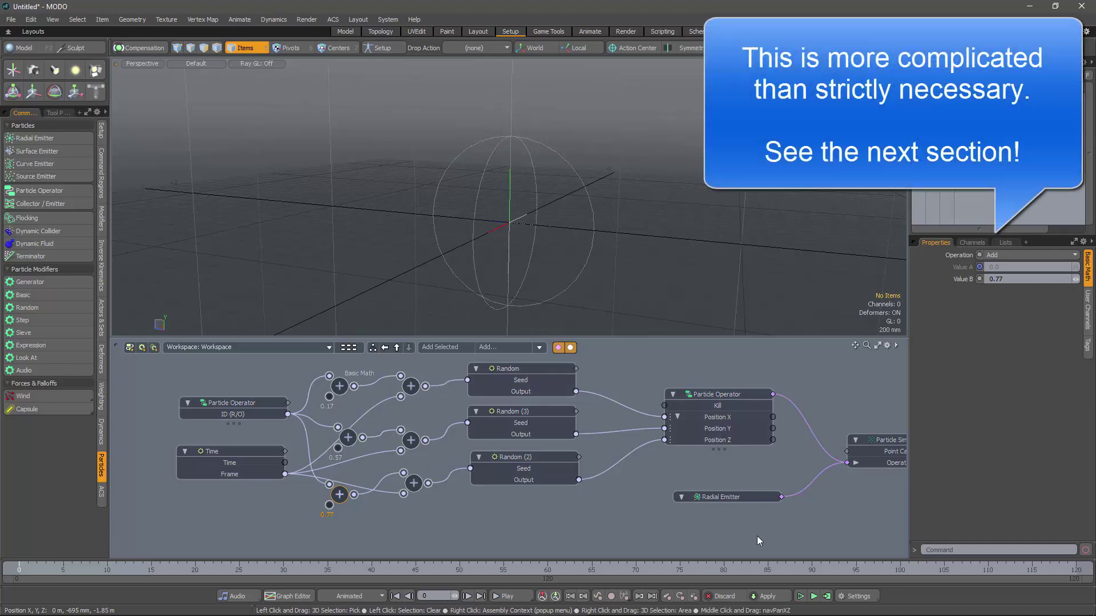
Preview the particle simulation and set the Radial Emitter's Emission Rate to 3000
left_click(815, 596)
left_click_drag(565, 205, 558, 264, "alt")
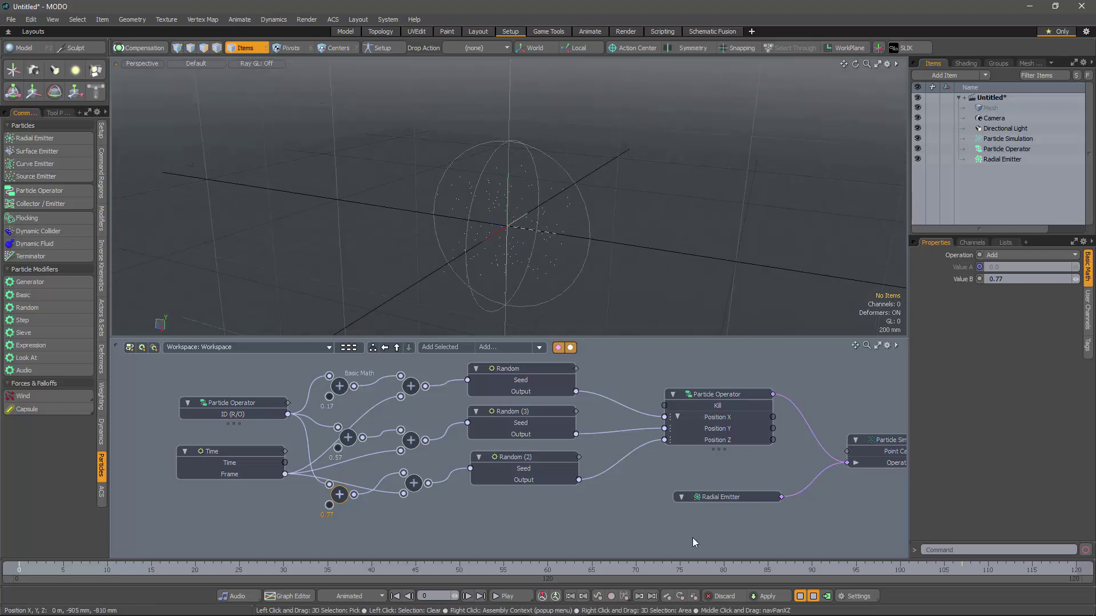
left_click(714, 496)
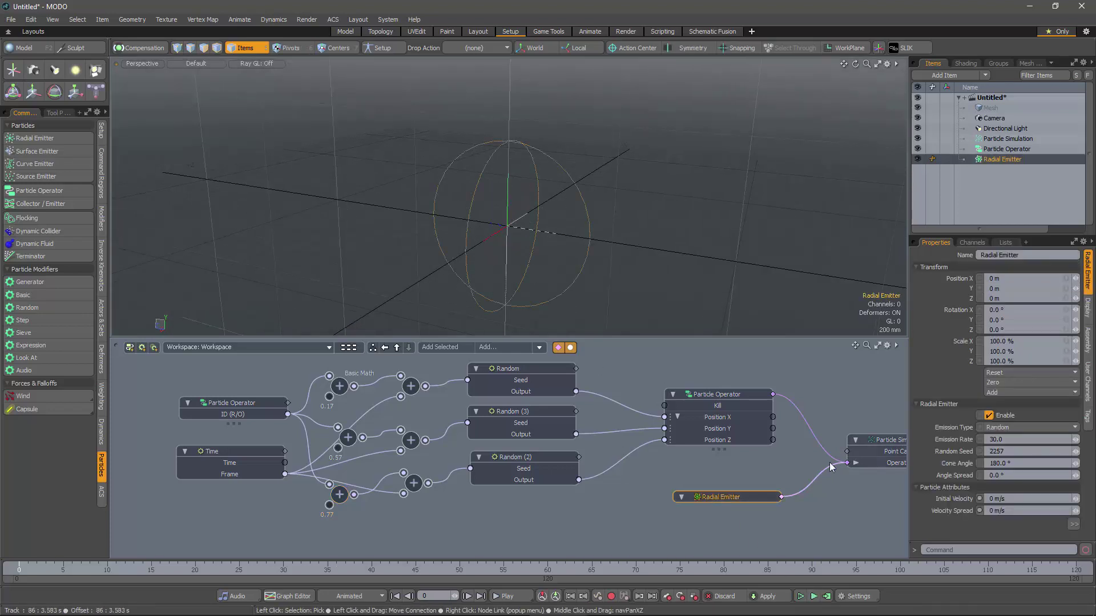
left_click(1021, 439)
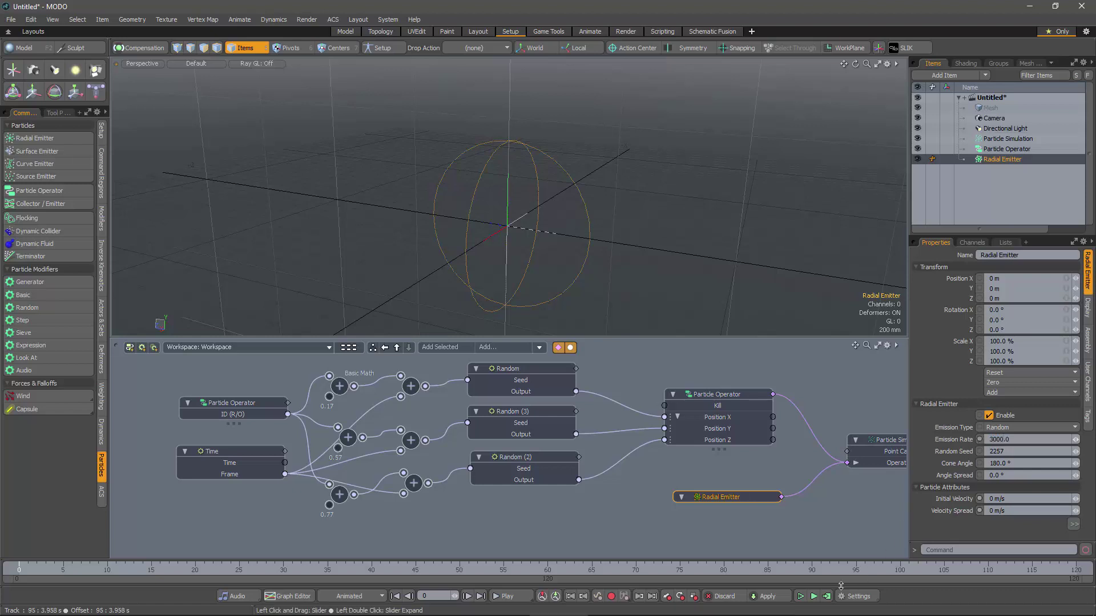
Run the simulation and examine the shape of the particle cloud from several angles, stopping it when done
left_click(813, 597)
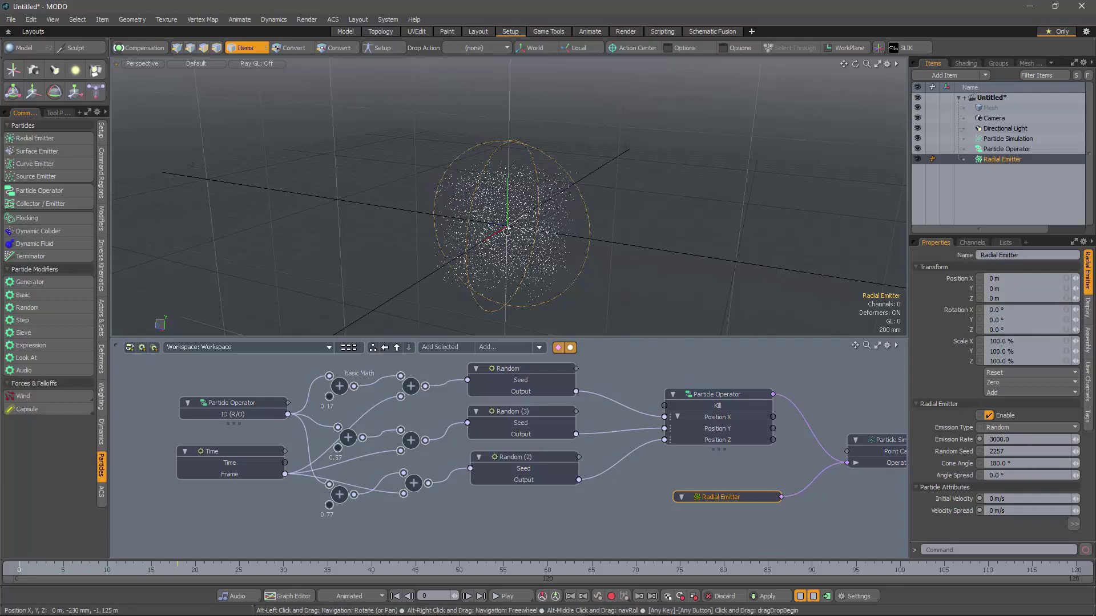
left_click_drag(536, 231, 622, 194, "alt")
scroll(519, 236, "up", 5)
left_click_drag(498, 178, 568, 238, "alt")
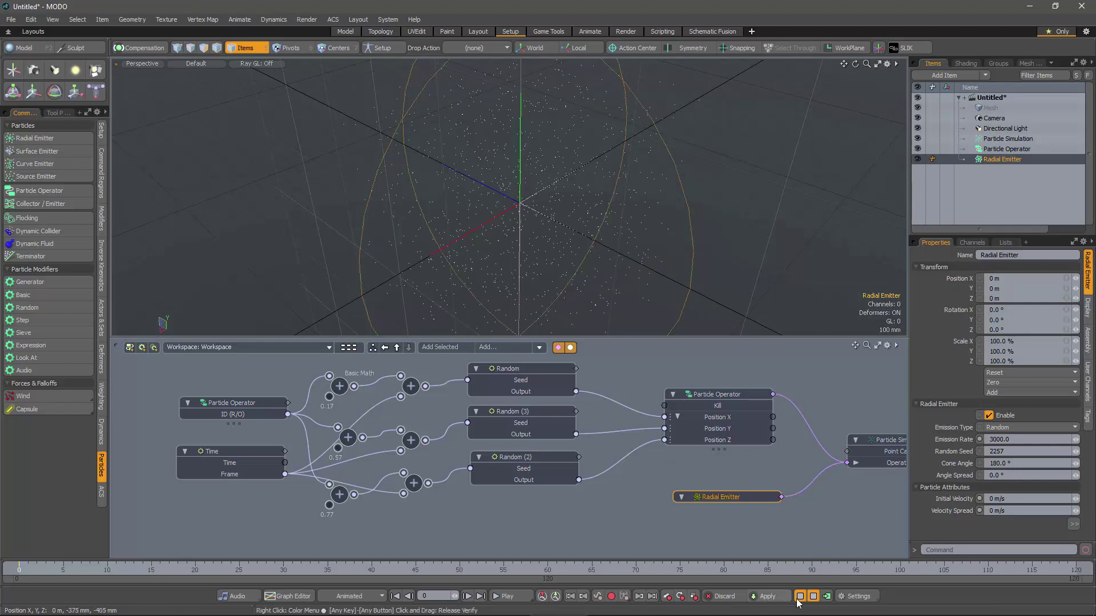
left_click_drag(535, 204, 627, 239, "alt")
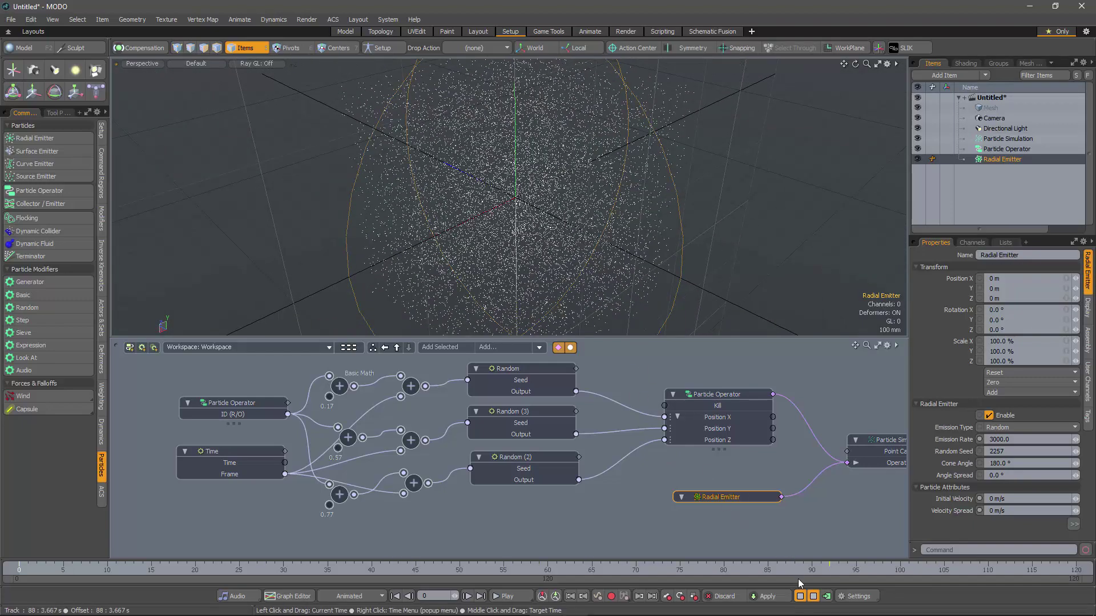
left_click(800, 595)
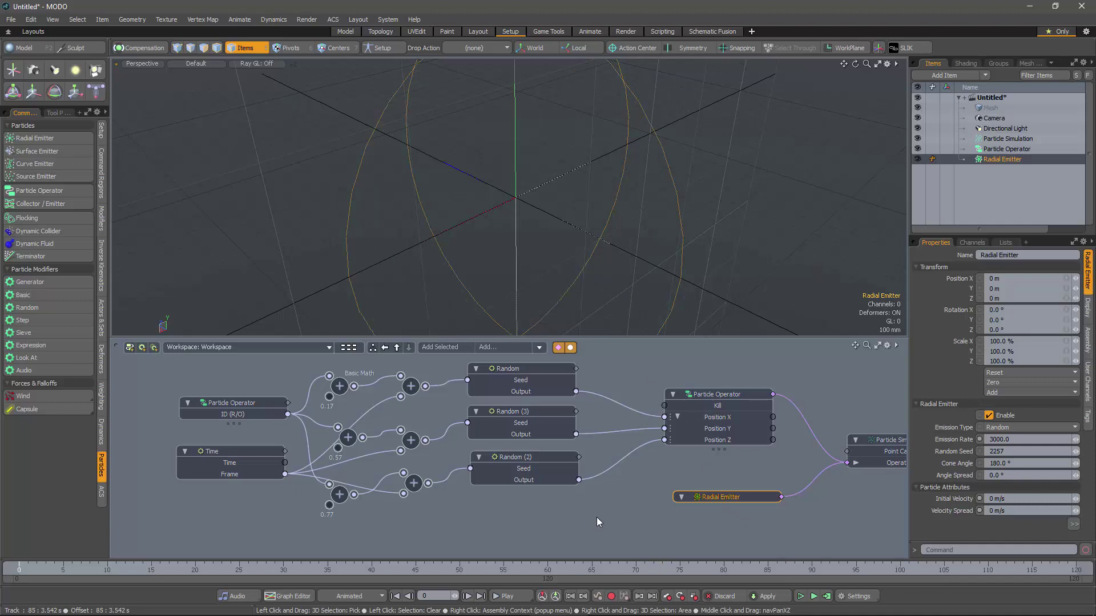
scroll(595, 517, "down", 3)
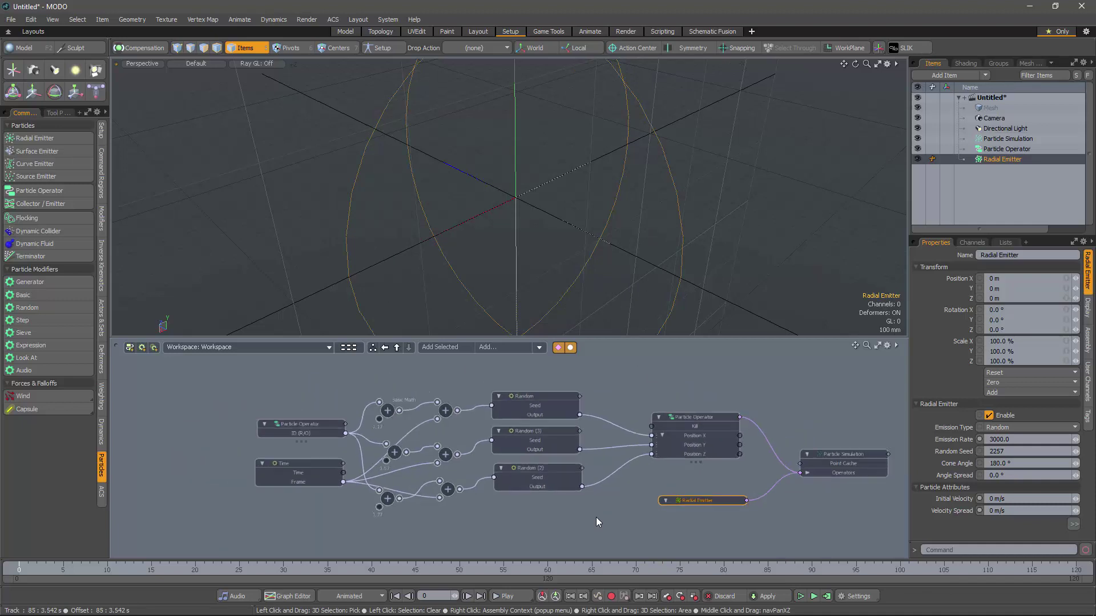
left_click_drag(668, 489, 610, 505, "alt+shift")
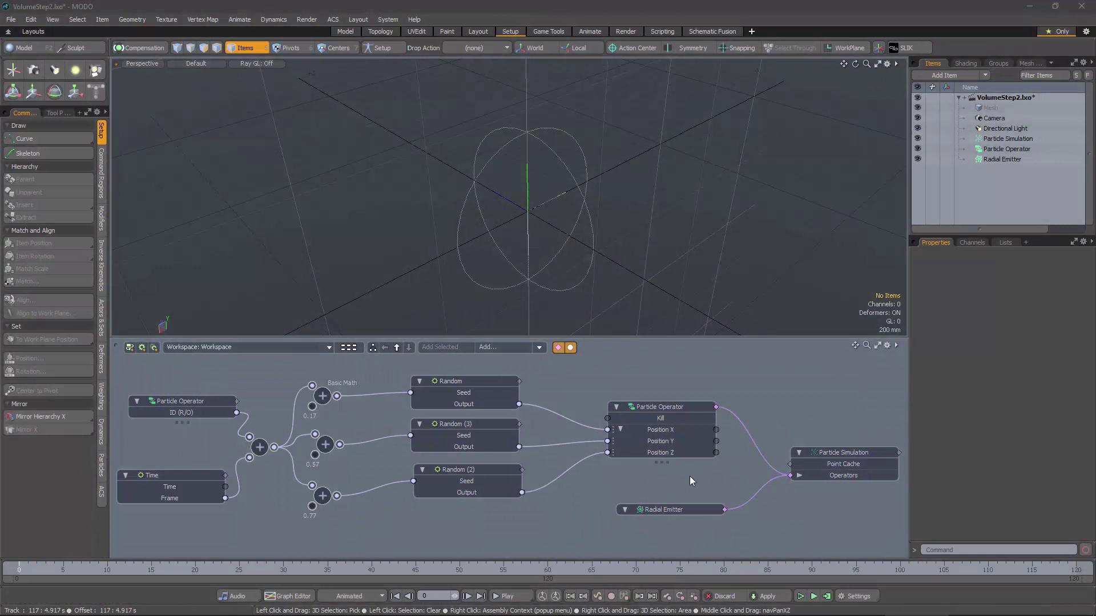
Hide the Particle Operator and the Radial Emitter in the viewport
left_click(673, 408)
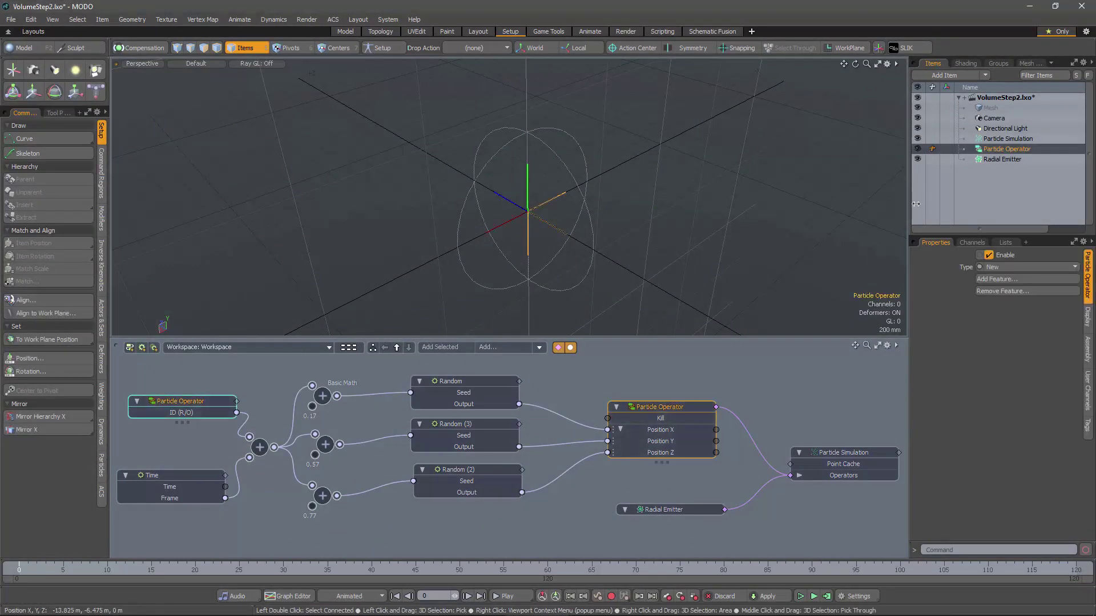
left_click(917, 149)
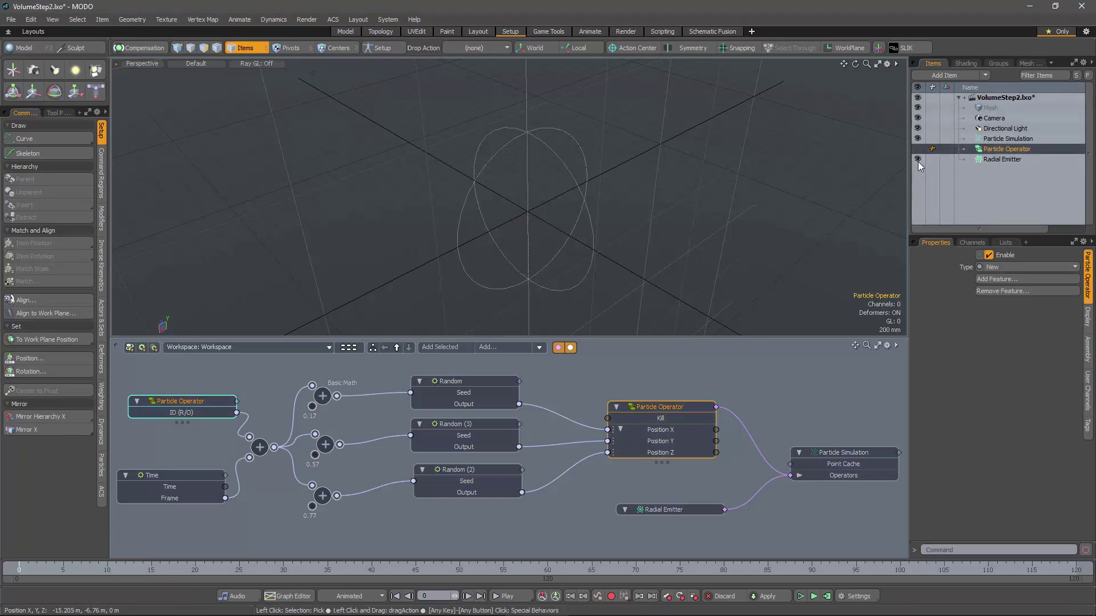
left_click(917, 159)
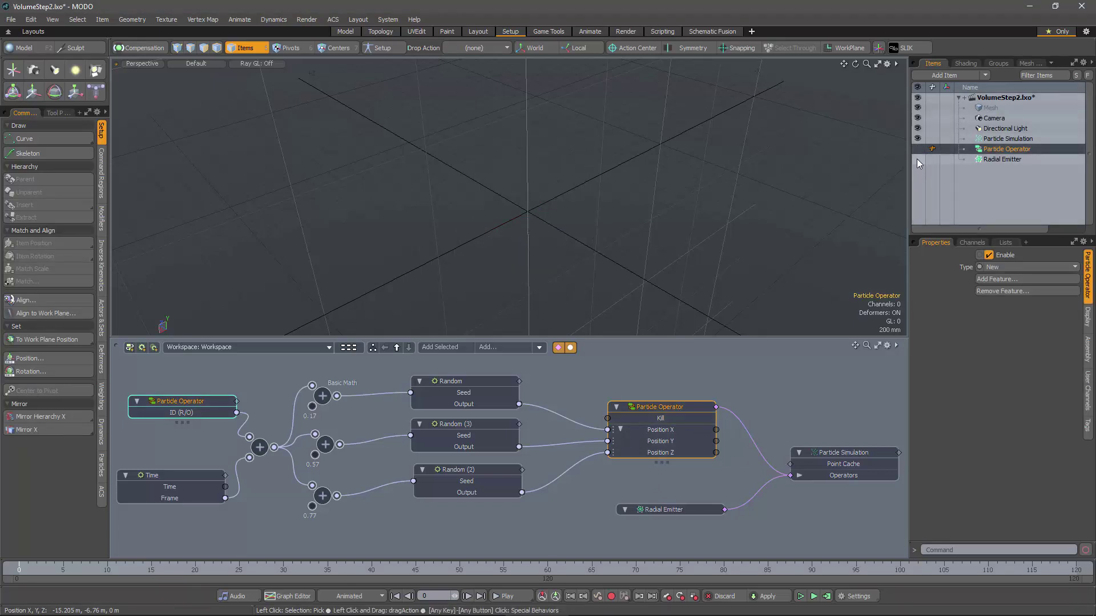
Run the simulation of the simplified node setup and examine the particle volume without the emitter guides
left_click(814, 595)
left_click_drag(527, 159, 593, 229, "alt")
left_click(813, 596)
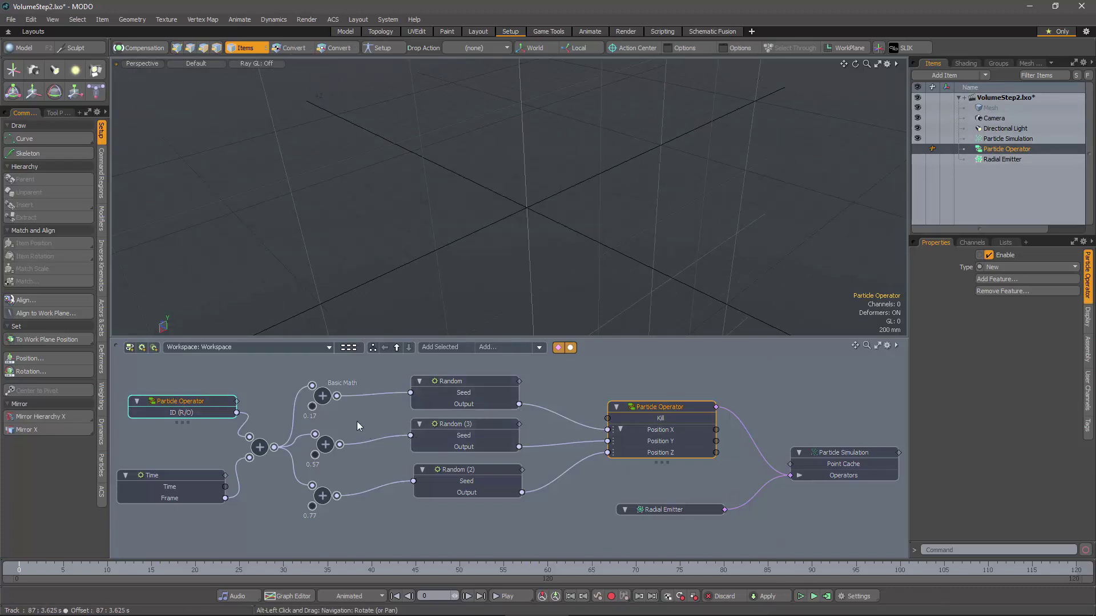
middle_click_drag(357, 422, 412, 421)
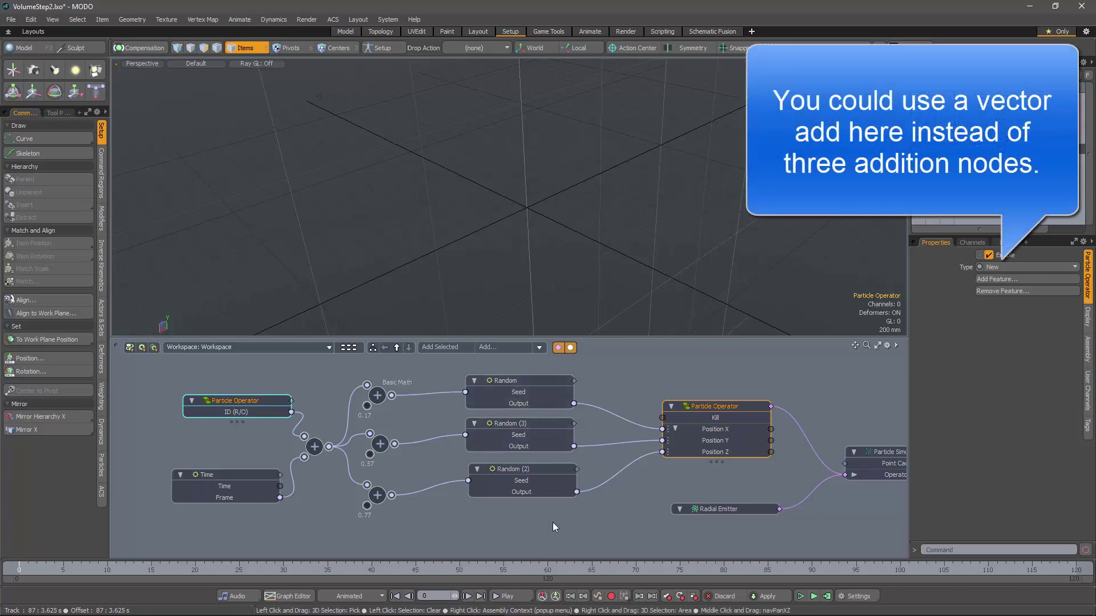
left_click(814, 596)
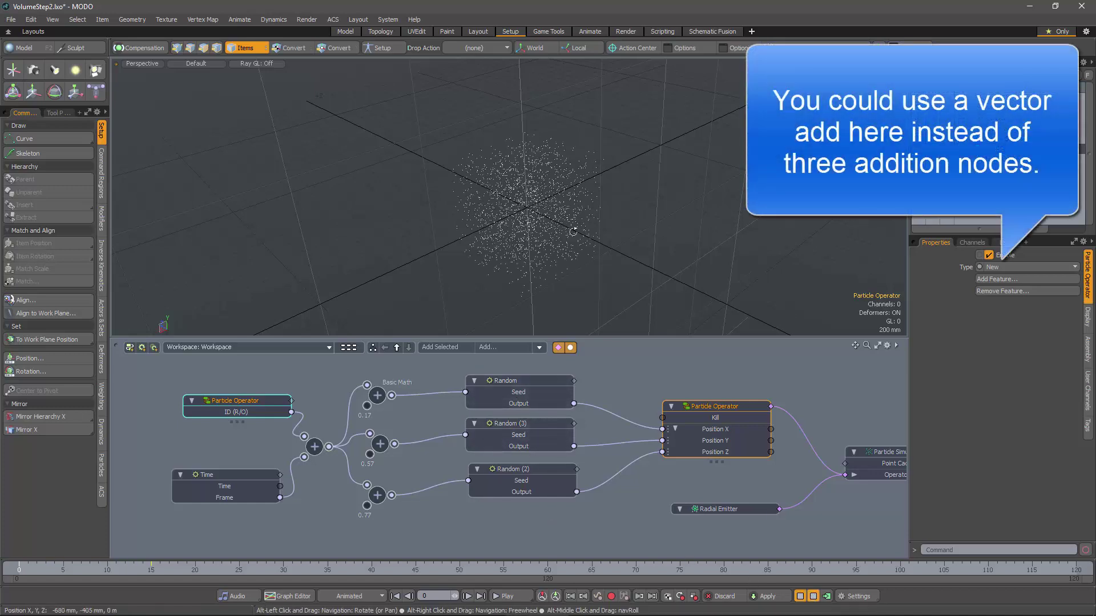
Stop the particle simulation and add a Locator item to the scene
left_click_drag(573, 231, 605, 291, "alt")
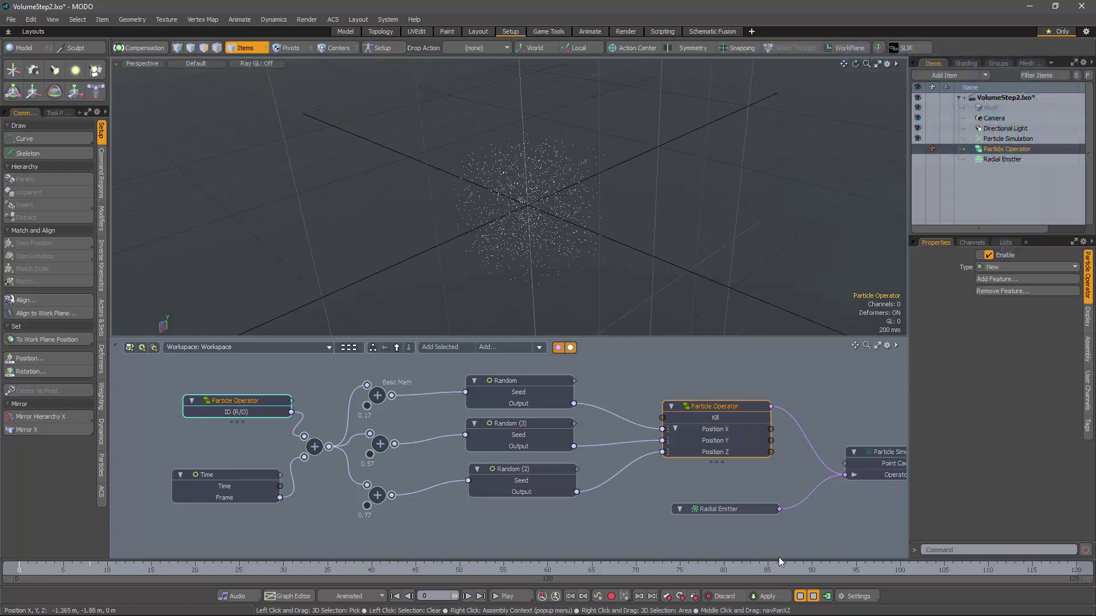
left_click(813, 596)
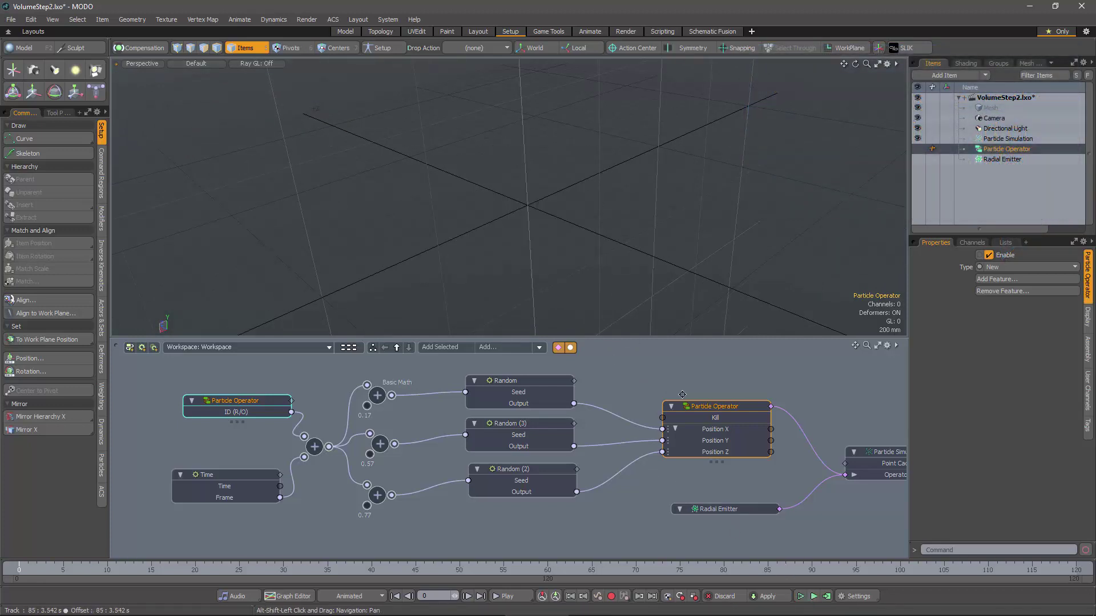
left_click_drag(682, 394, 607, 449, "alt+shift")
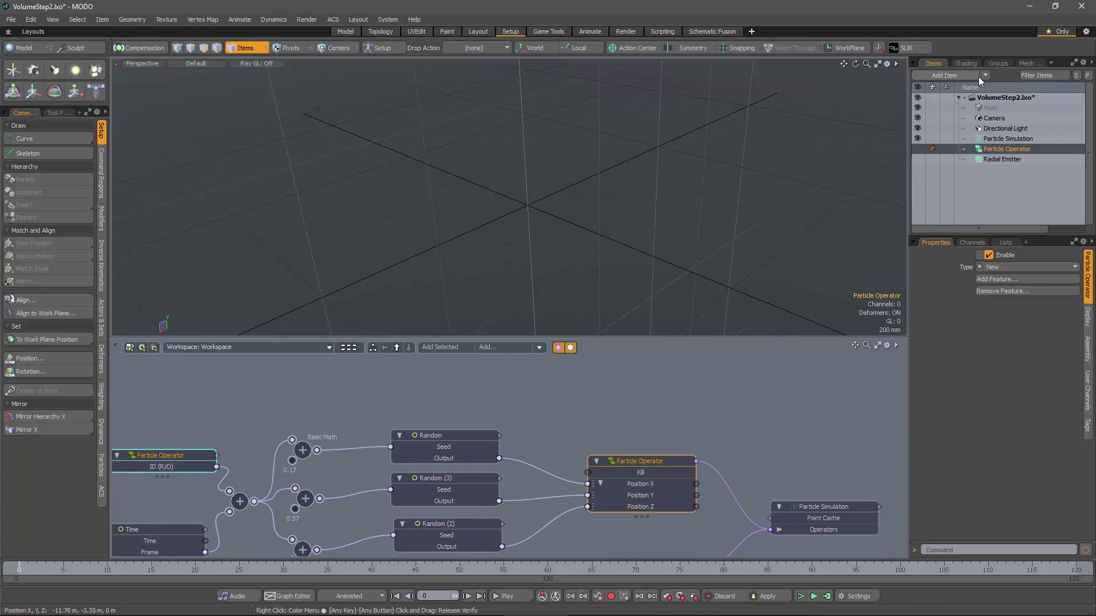
left_click(953, 76)
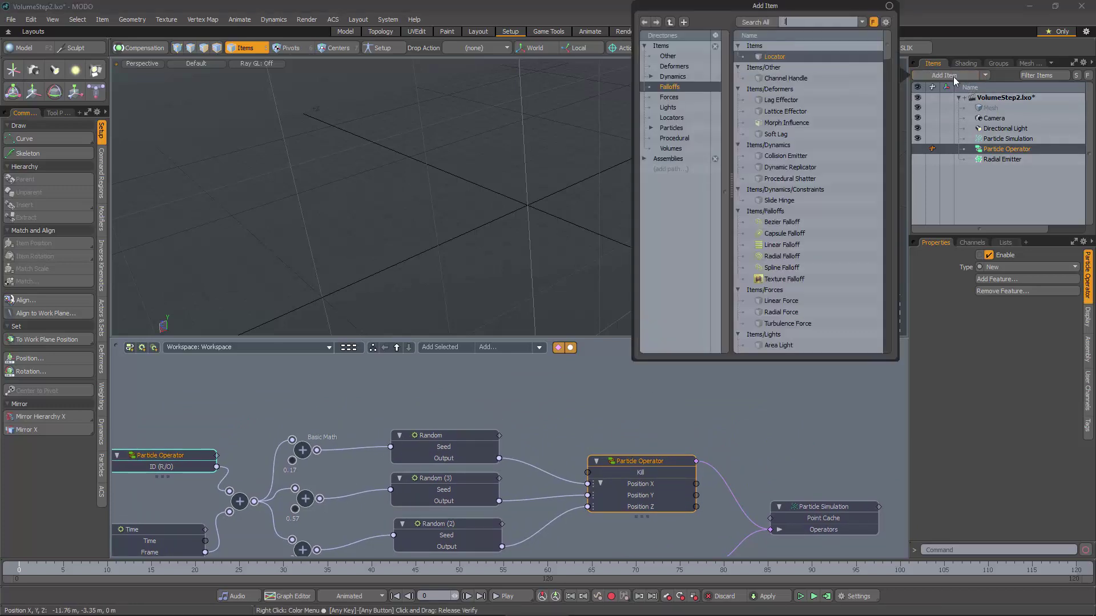
type("locaro")
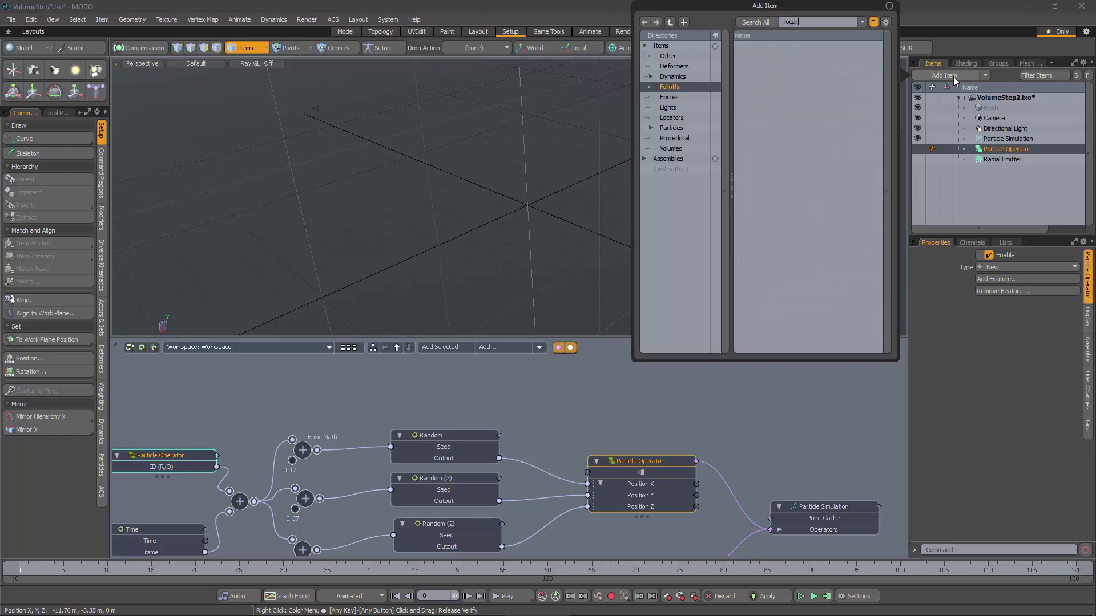
double_click(809, 58)
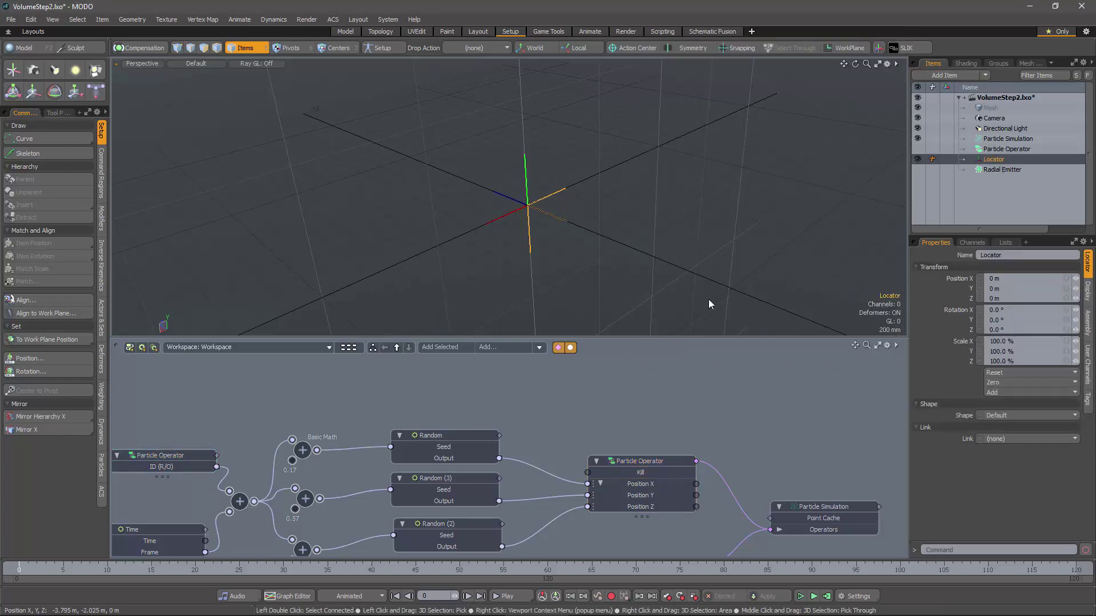
Give the Locator a Custom box shape and turn off its Solid option to show it as a wireframe
left_click_drag(583, 246, 586, 271, "alt")
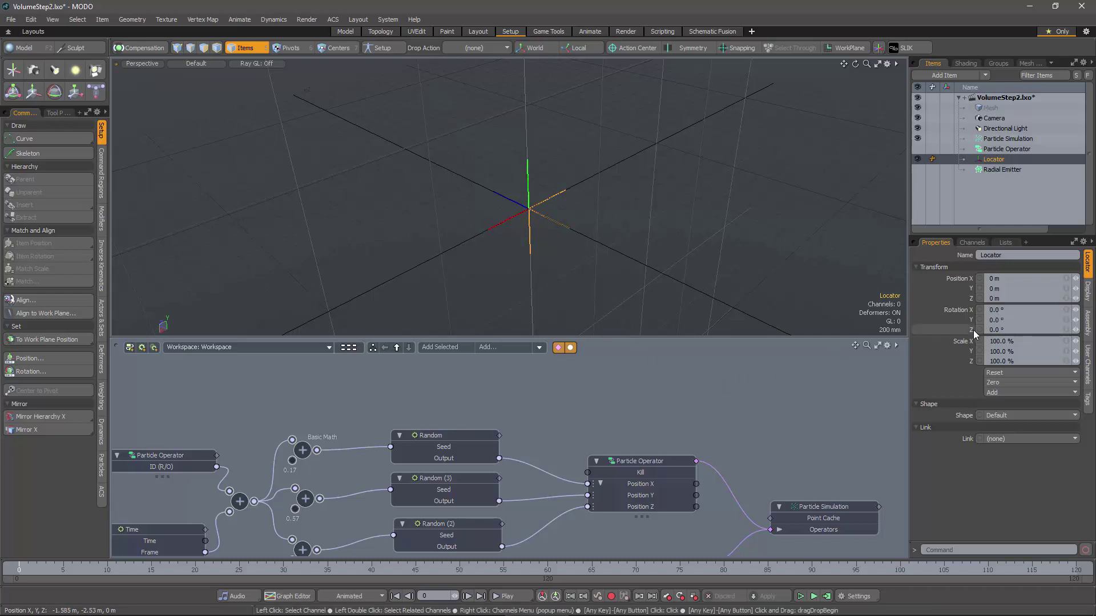
left_click(1002, 421)
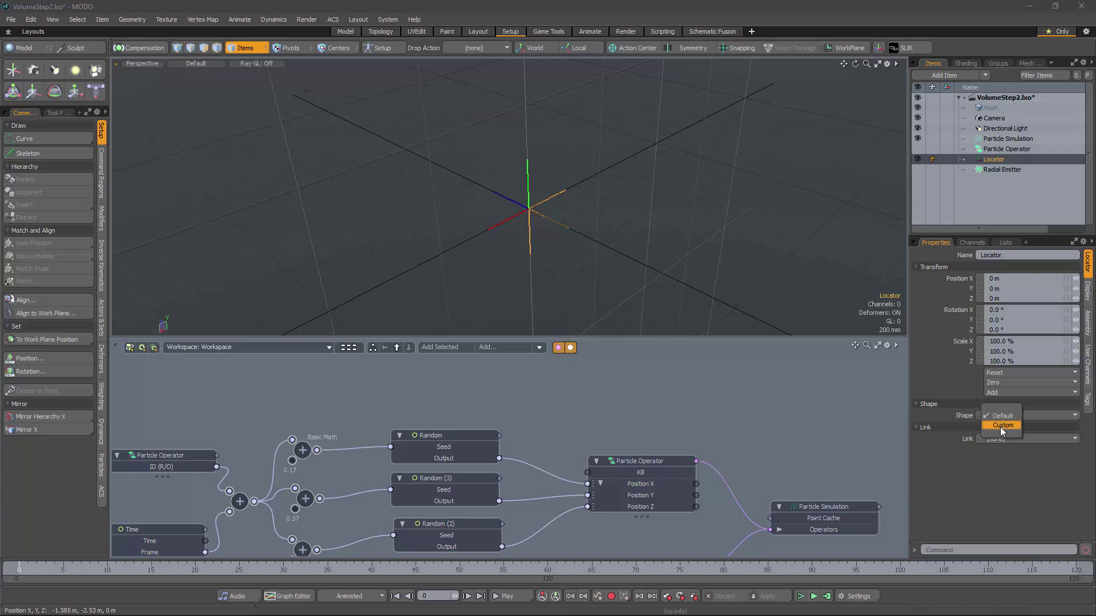
left_click(1002, 427)
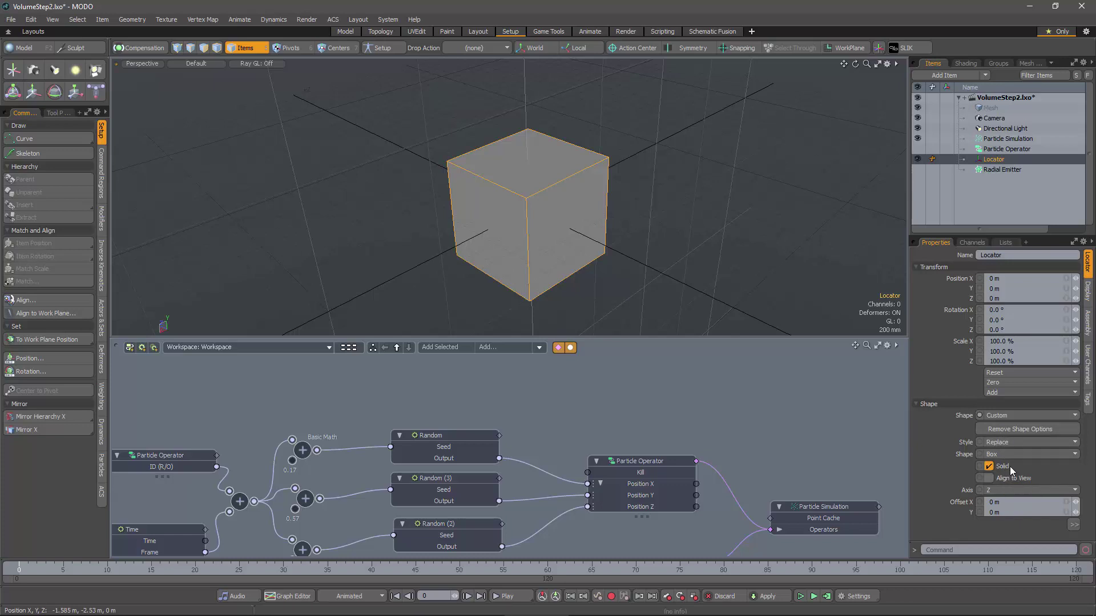
left_click(984, 465)
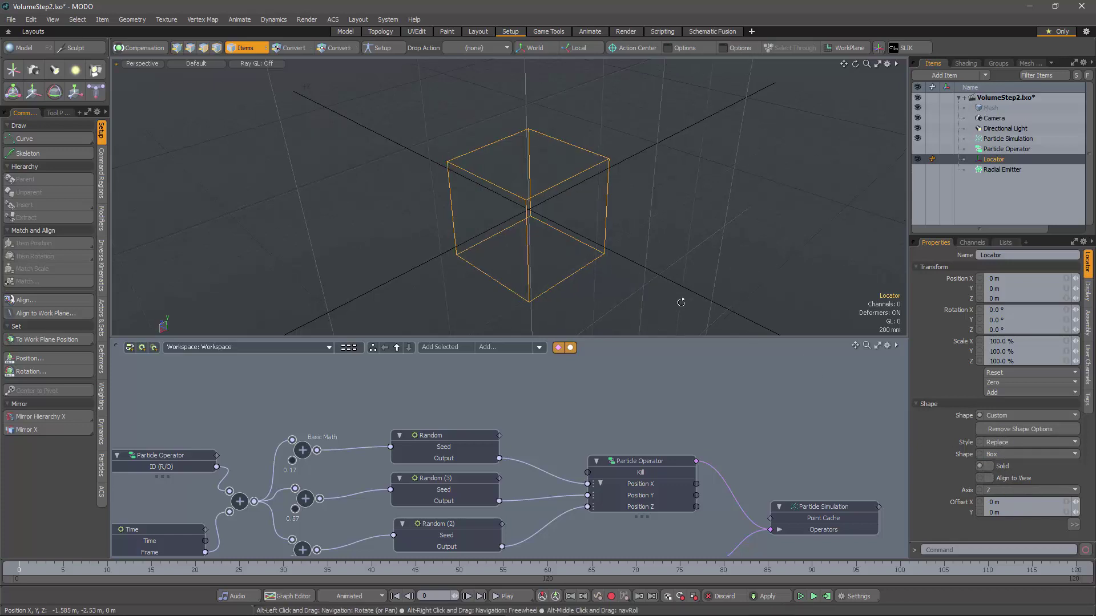
Run the simulation to compare the particle volume with the Locator's box, and stop it when done
left_click(659, 276)
left_click_drag(658, 273, 635, 303, "alt")
left_click(814, 595)
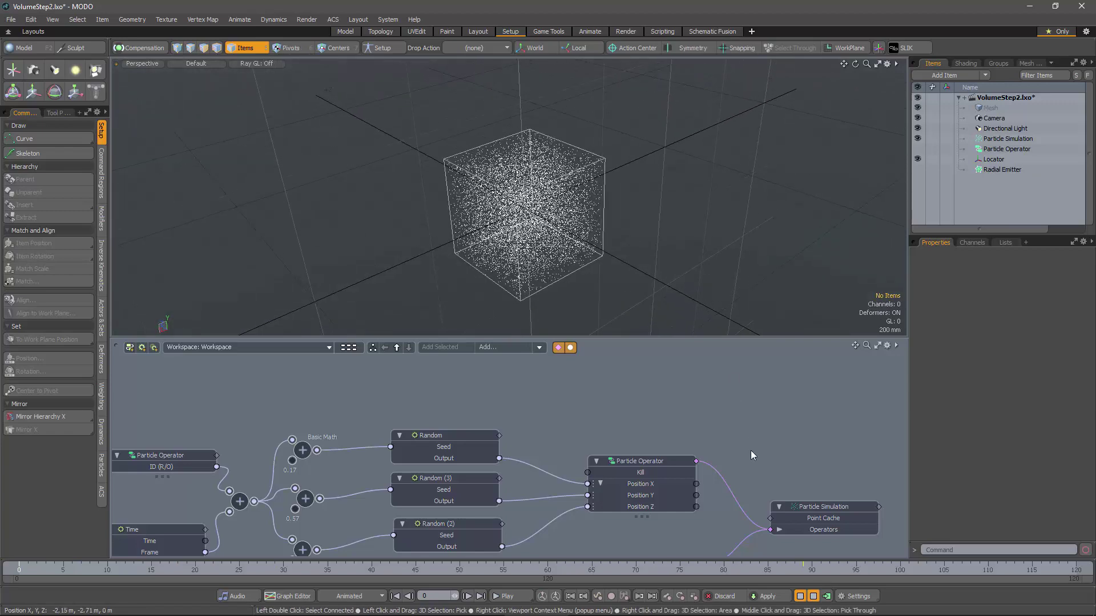
left_click(814, 596)
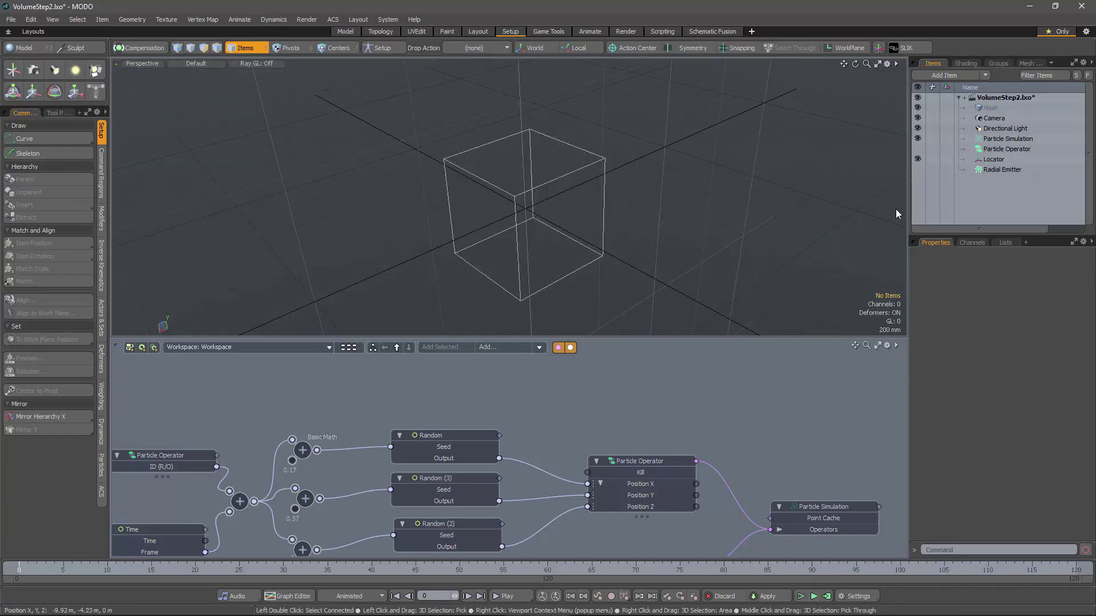
Add the Locator to the schematic with its World Position, World Rotation and World Scale channels exposed
left_click(993, 159)
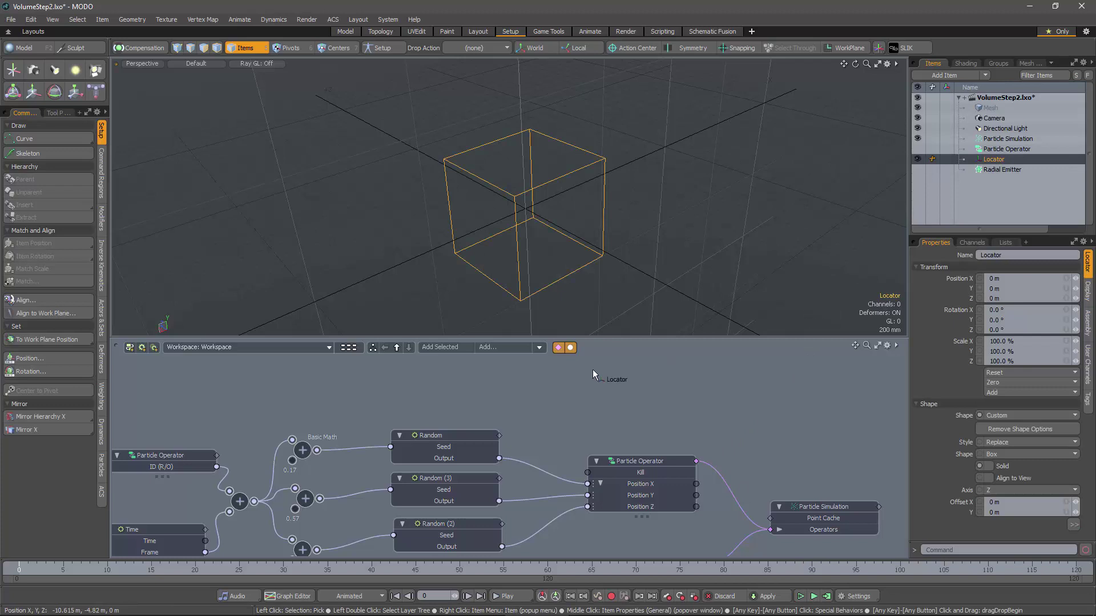
left_click_drag(593, 369, 328, 392)
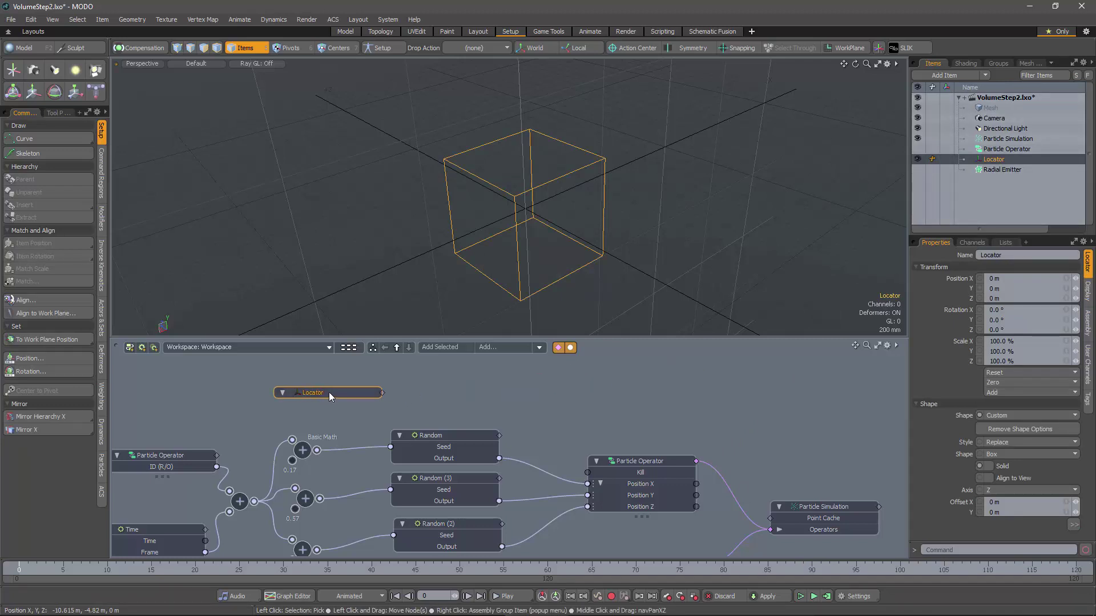
middle_click_drag(329, 392, 384, 400)
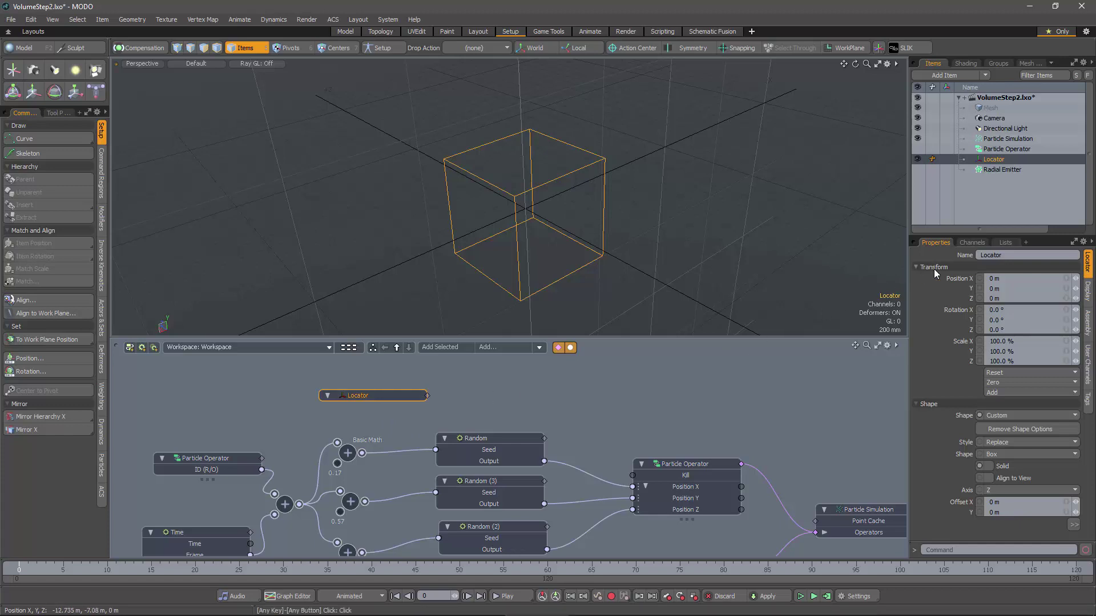
left_click(971, 242)
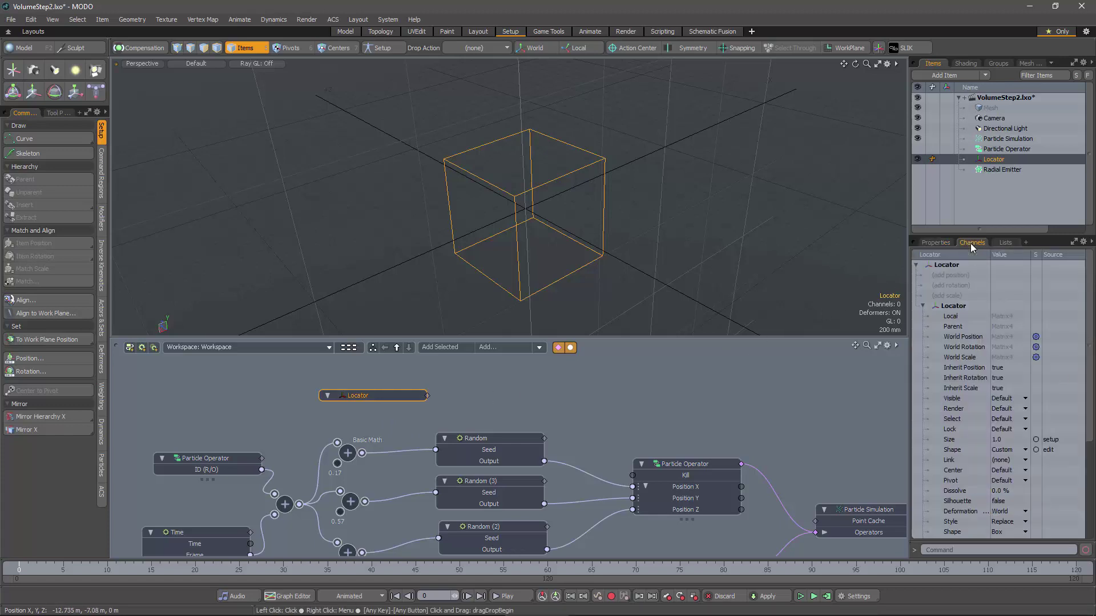
left_click(955, 336)
left_click(955, 351, "shift")
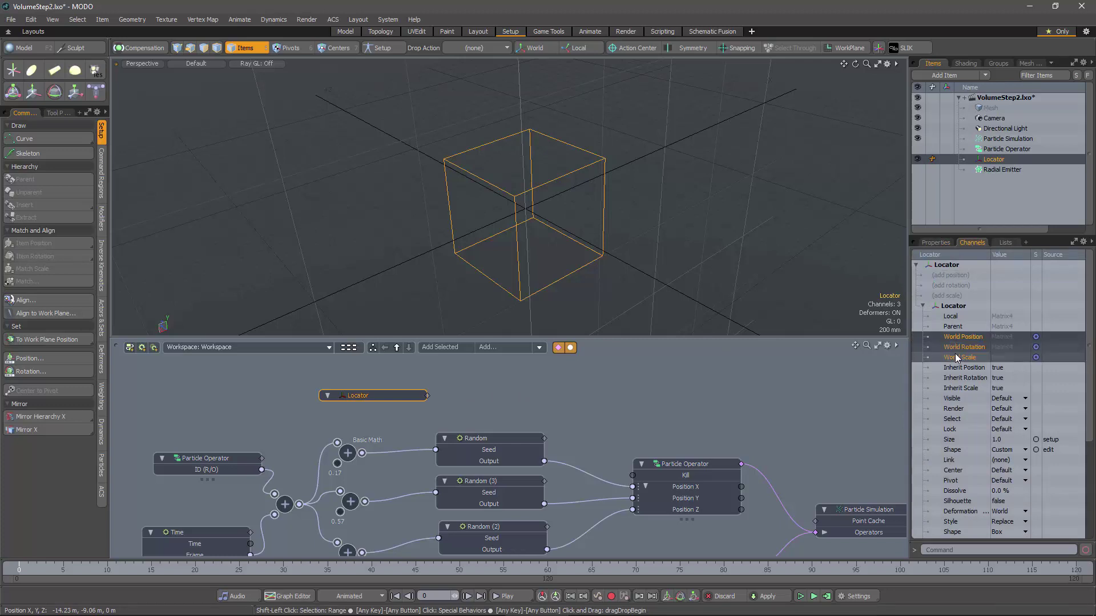
left_click_drag(958, 337, 382, 372)
left_click_drag(455, 395, 439, 398, "alt")
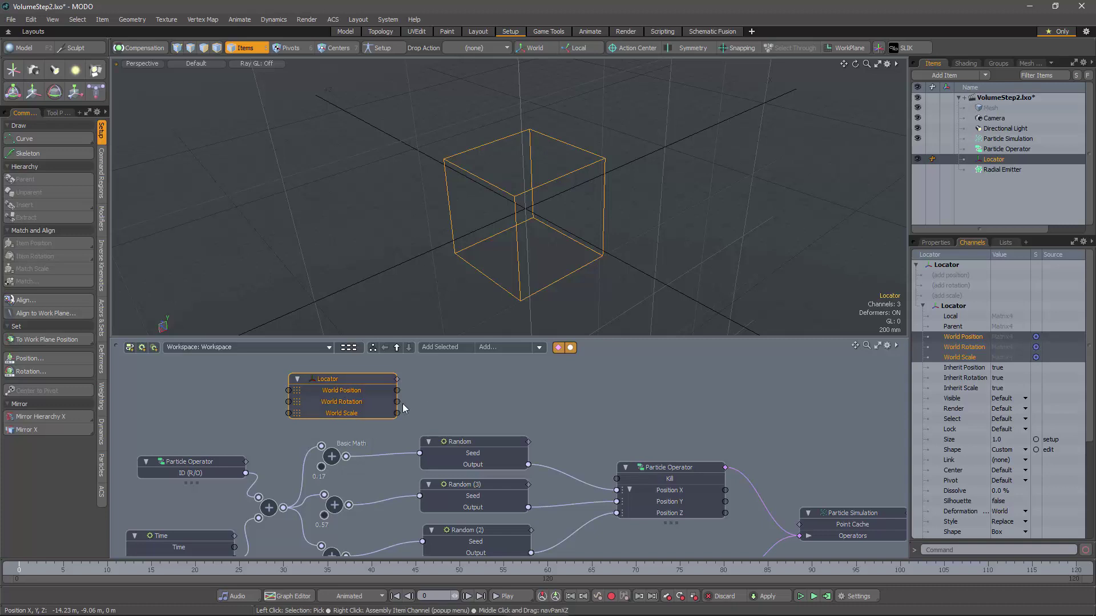
Add a Matrix Compose modifier to the schematic and place it beside the Locator node
left_click(494, 346)
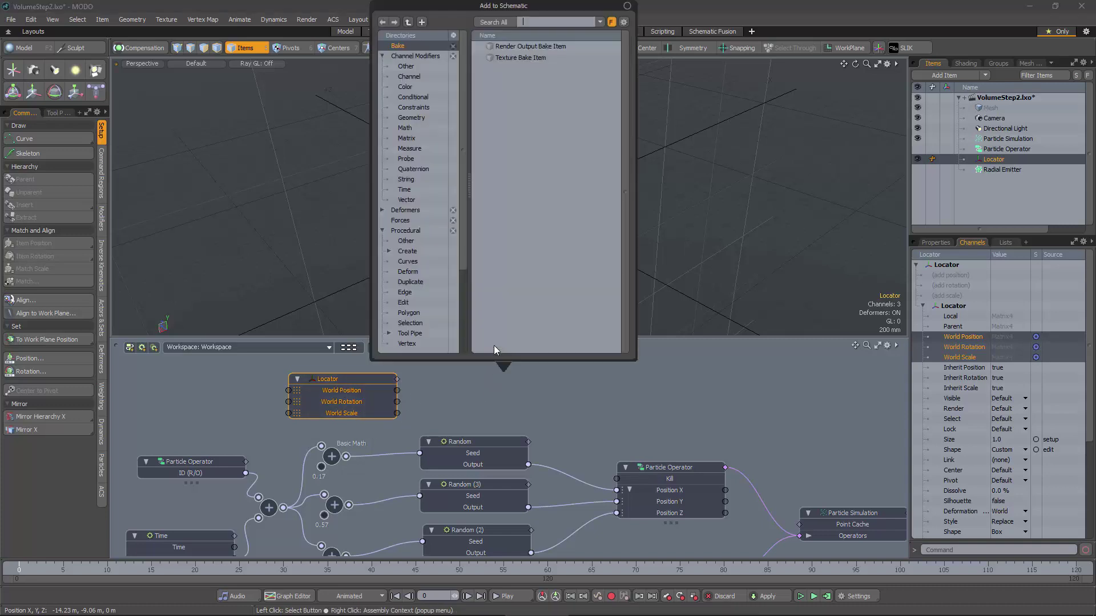
type("ma")
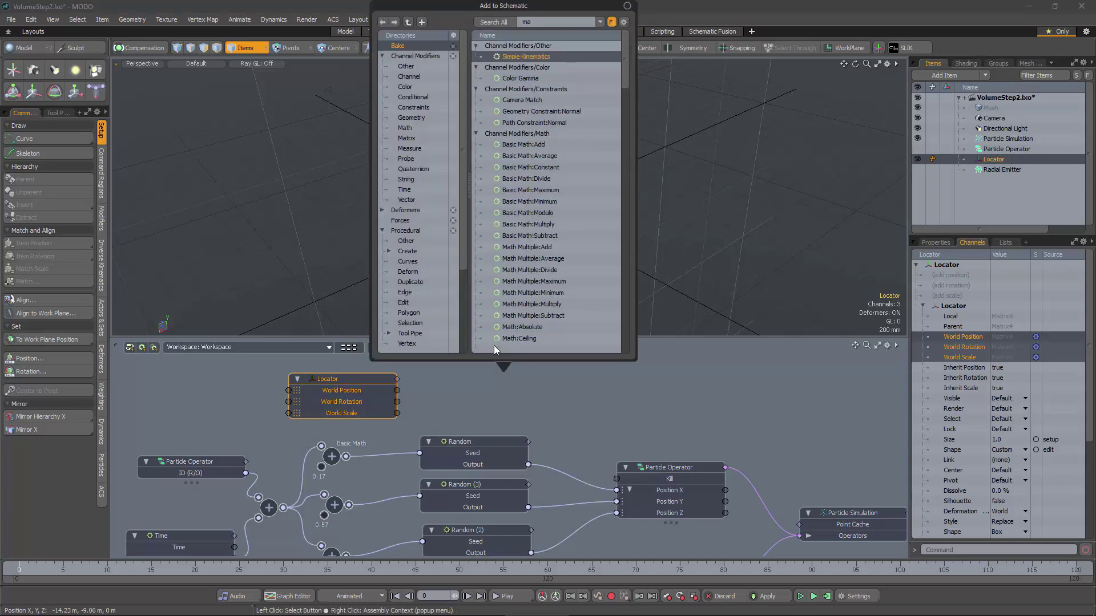
type("trix com")
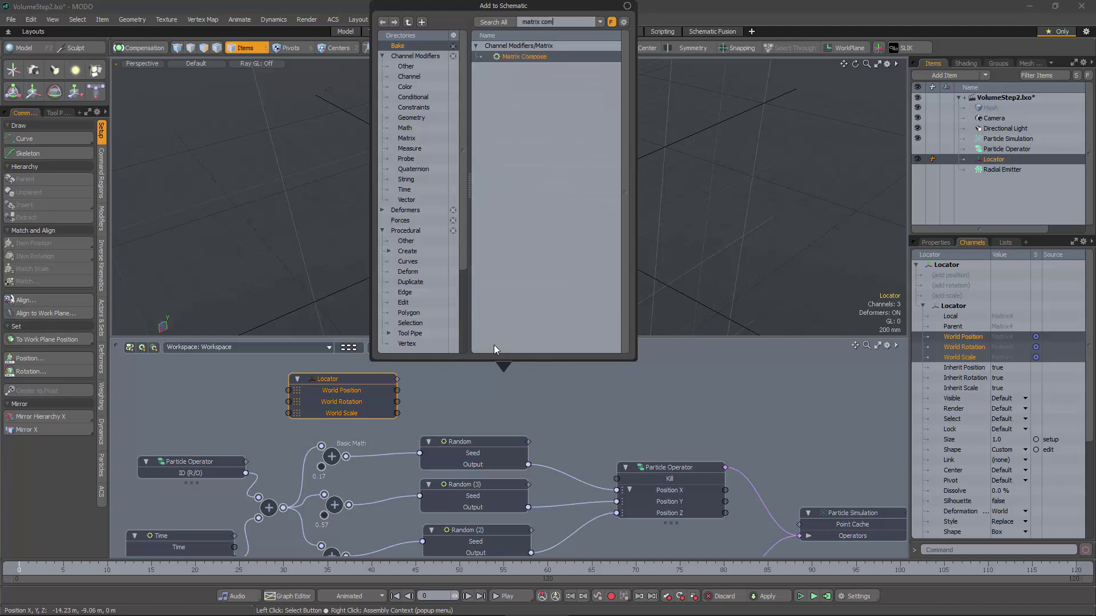
double_click(524, 57)
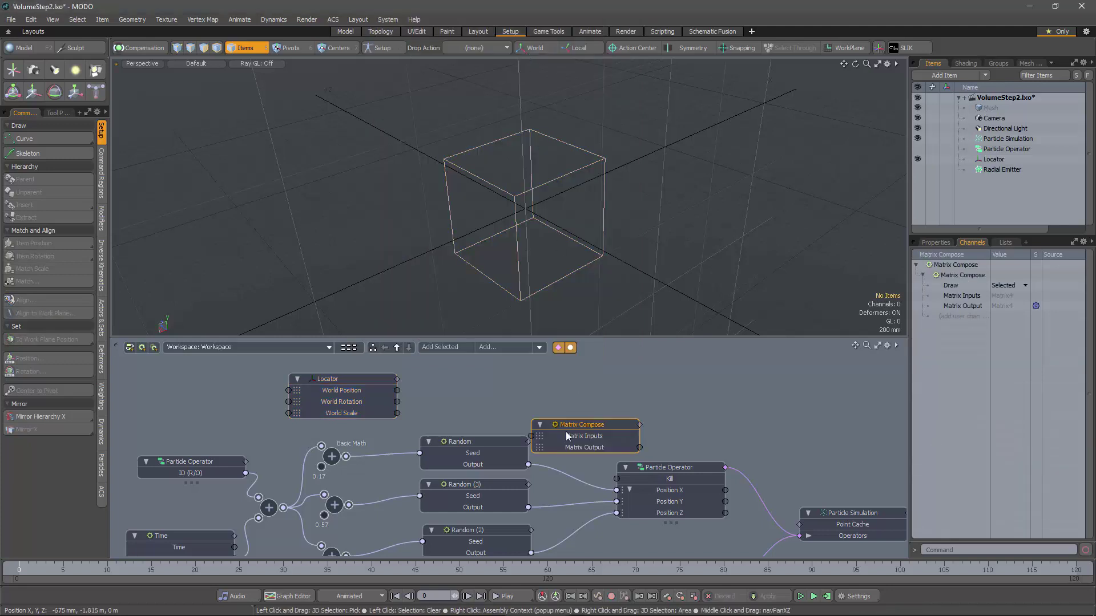
left_click_drag(571, 424, 506, 381)
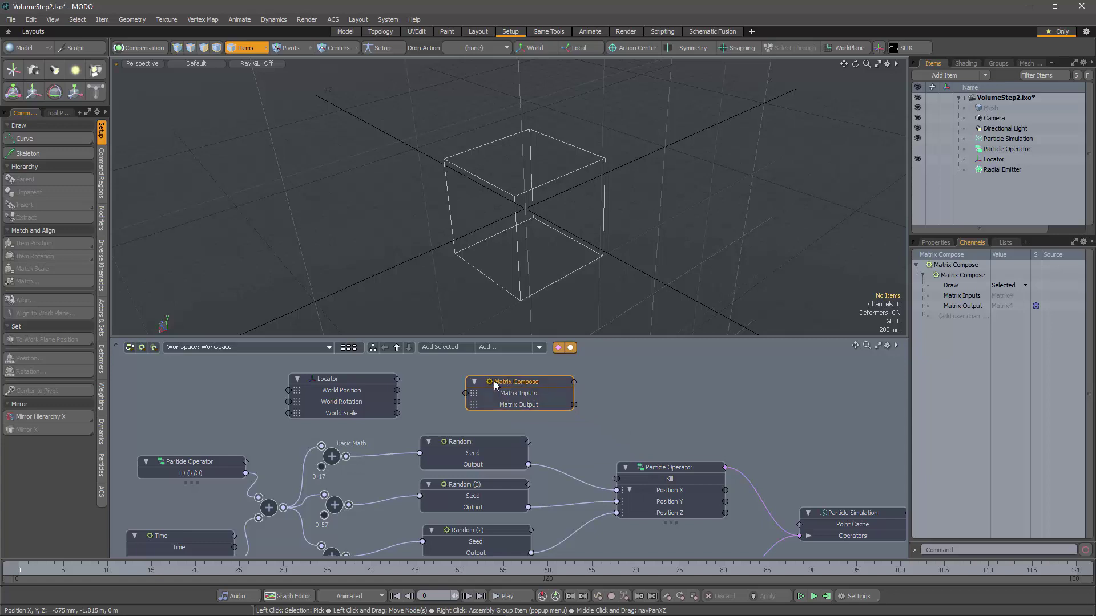
Connect the Locator's World Scale, World Rotation and World Position, in that order, to the Matrix Inputs of Matrix Compose
left_click_drag(398, 414, 465, 393)
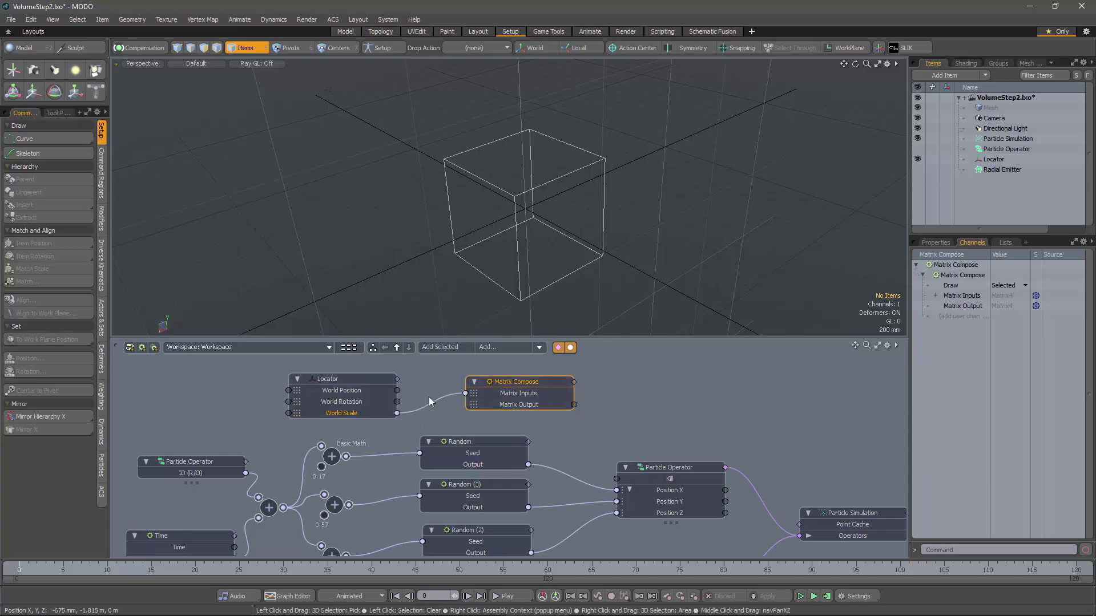
left_click_drag(398, 402, 465, 393)
left_click(399, 392)
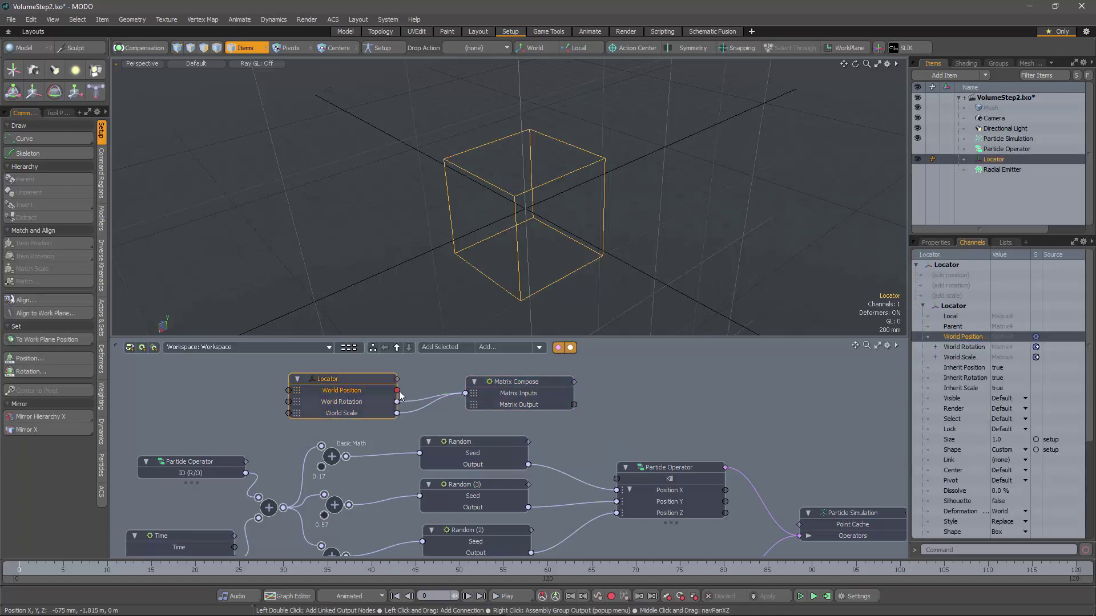
left_click_drag(398, 390, 487, 381)
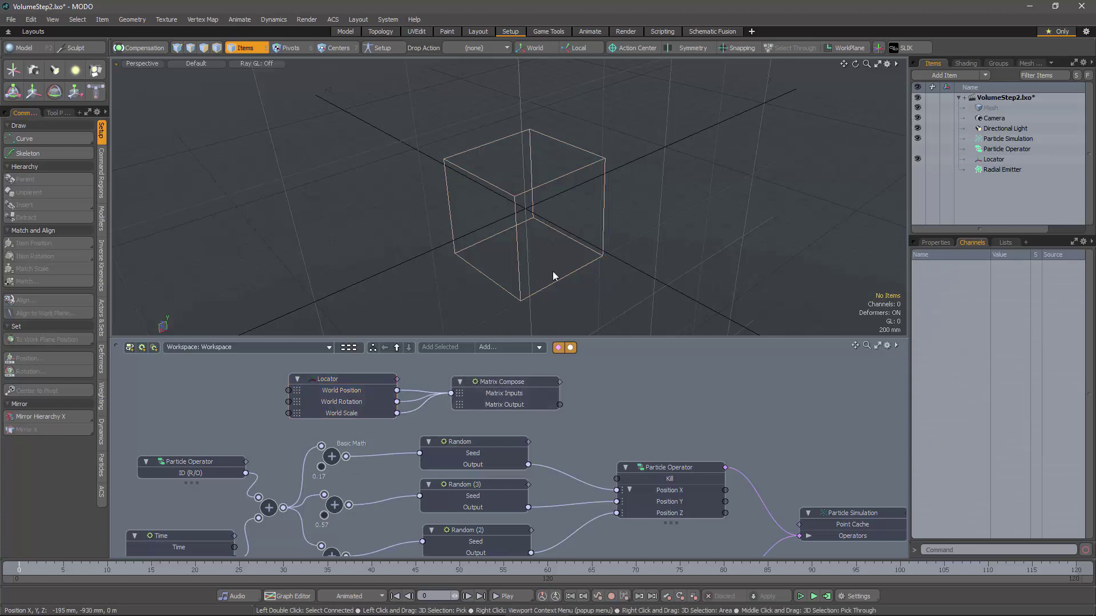
Make room in the schematic by moving the Particle Operator away from the Random nodes and repositioning Matrix Compose near the Locator
left_click_drag(565, 199, 549, 261, "alt")
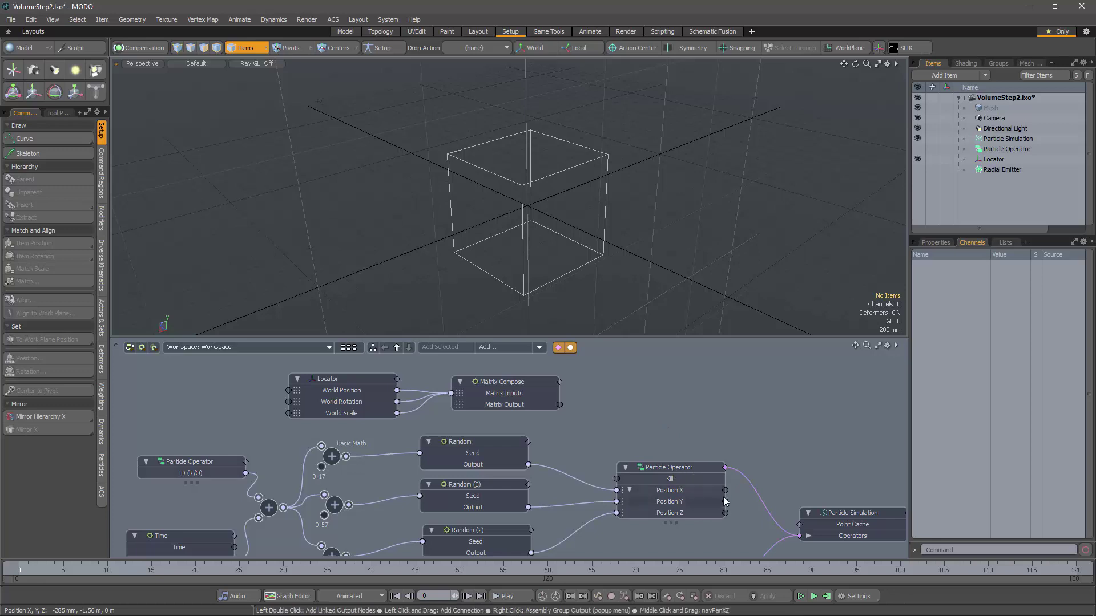
middle_click_drag(767, 469, 581, 466)
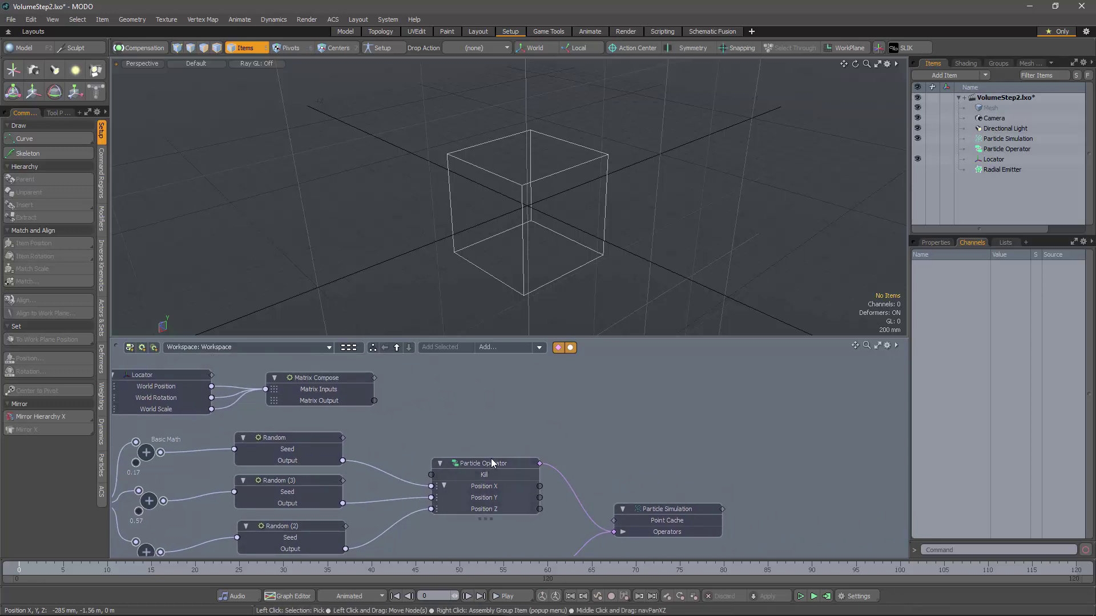
left_click_drag(492, 463, 532, 457)
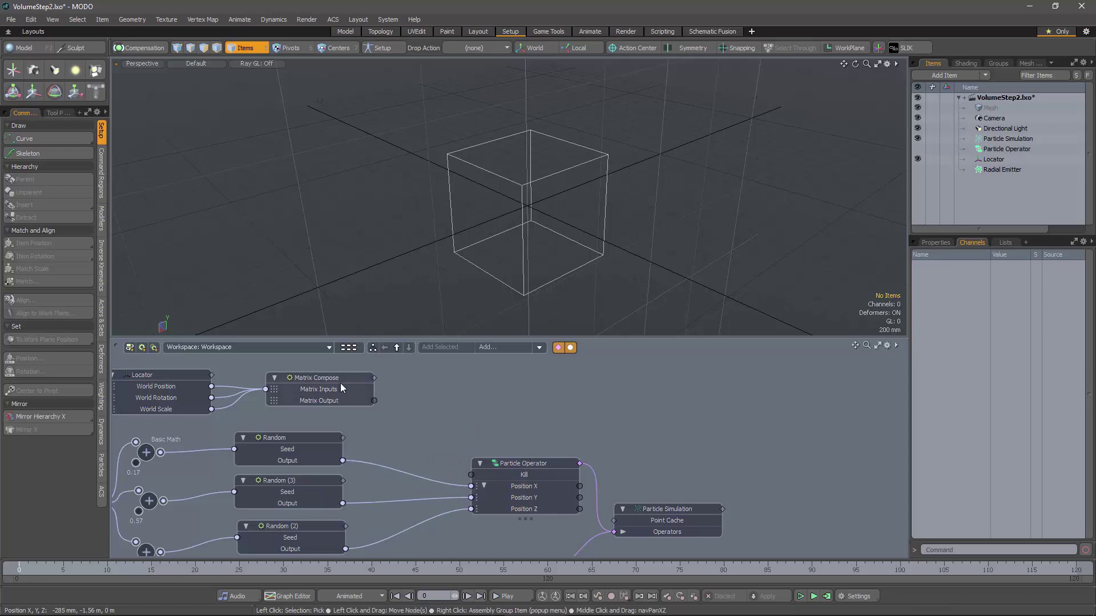
left_click_drag(353, 380, 465, 390)
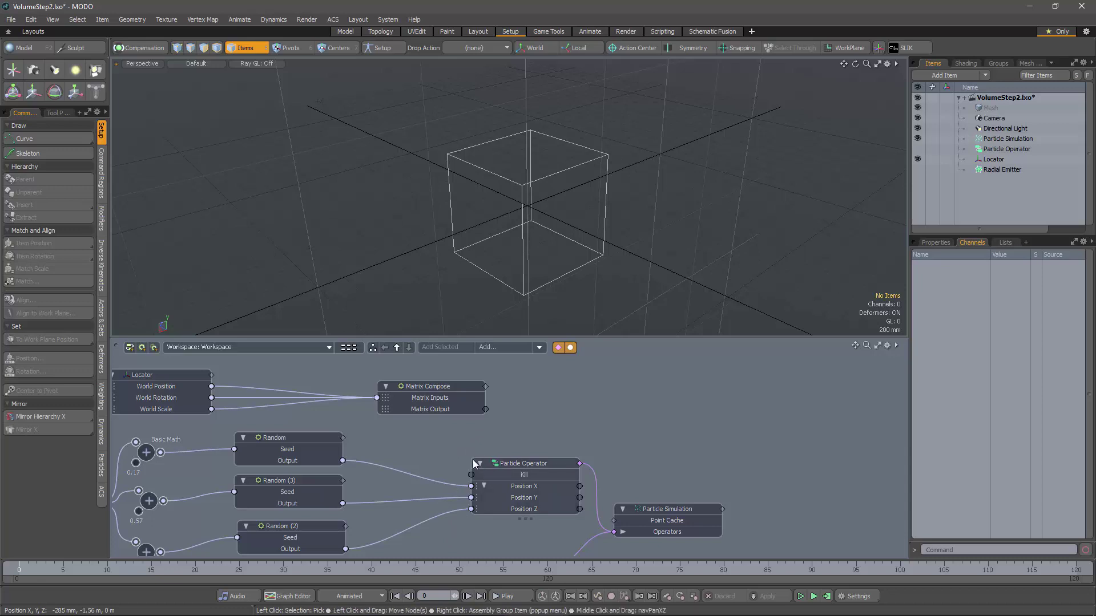
left_click_drag(424, 388, 338, 380)
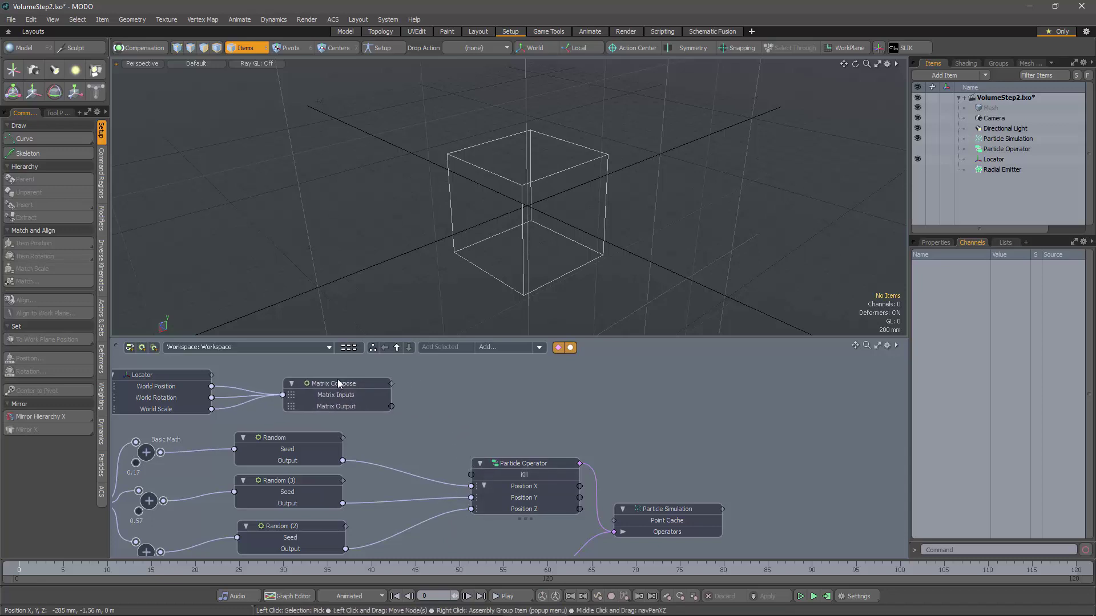
Add a Matrix Vector Multiply modifier to the schematic and place it beside Matrix Compose
left_click(497, 348)
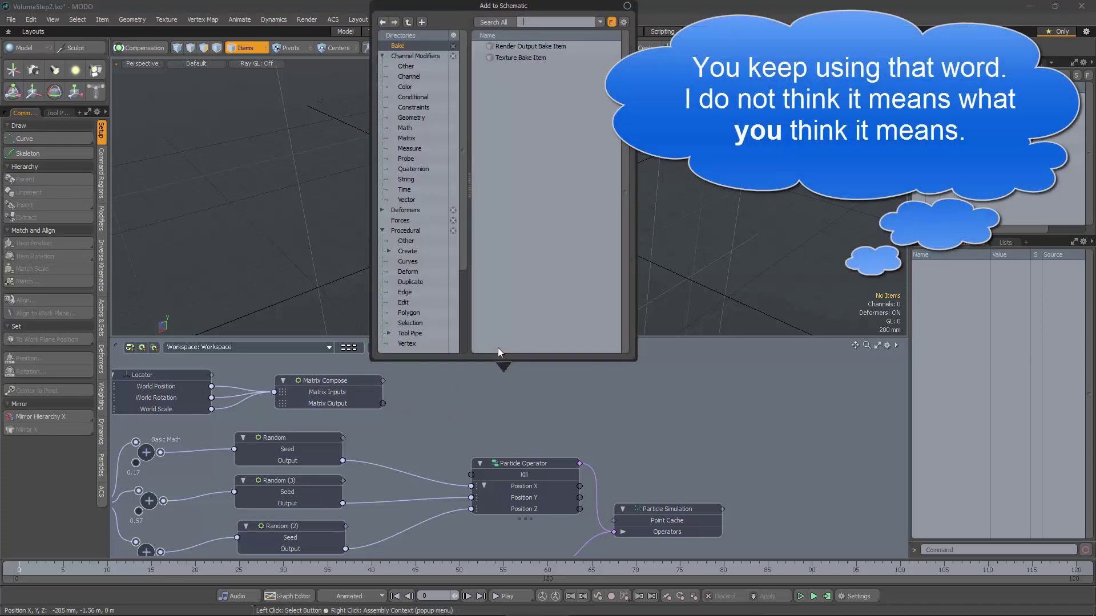
type("vector")
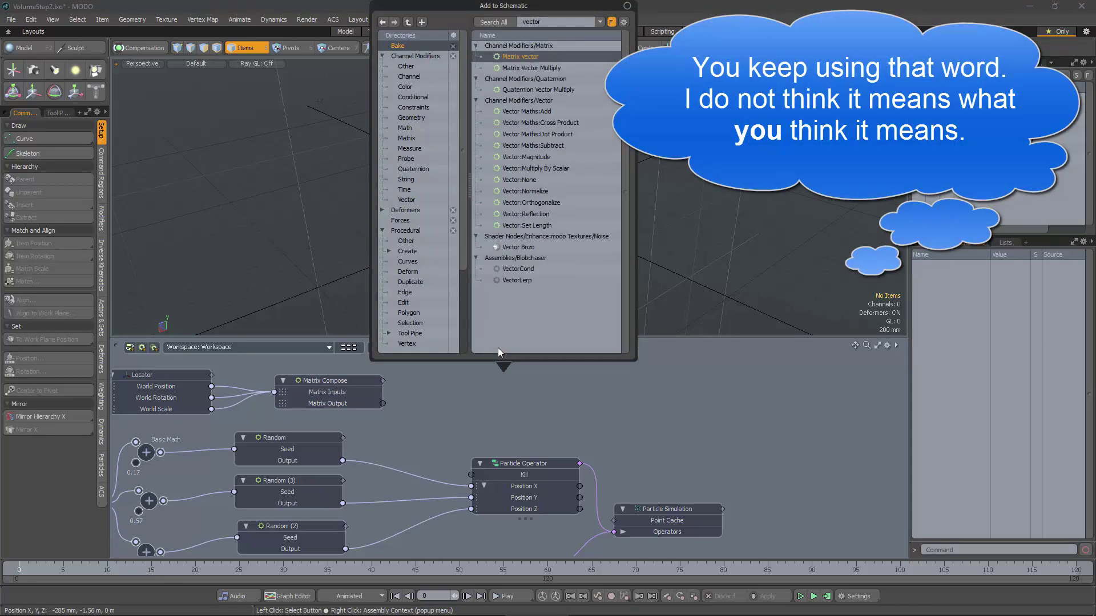
double_click(539, 70)
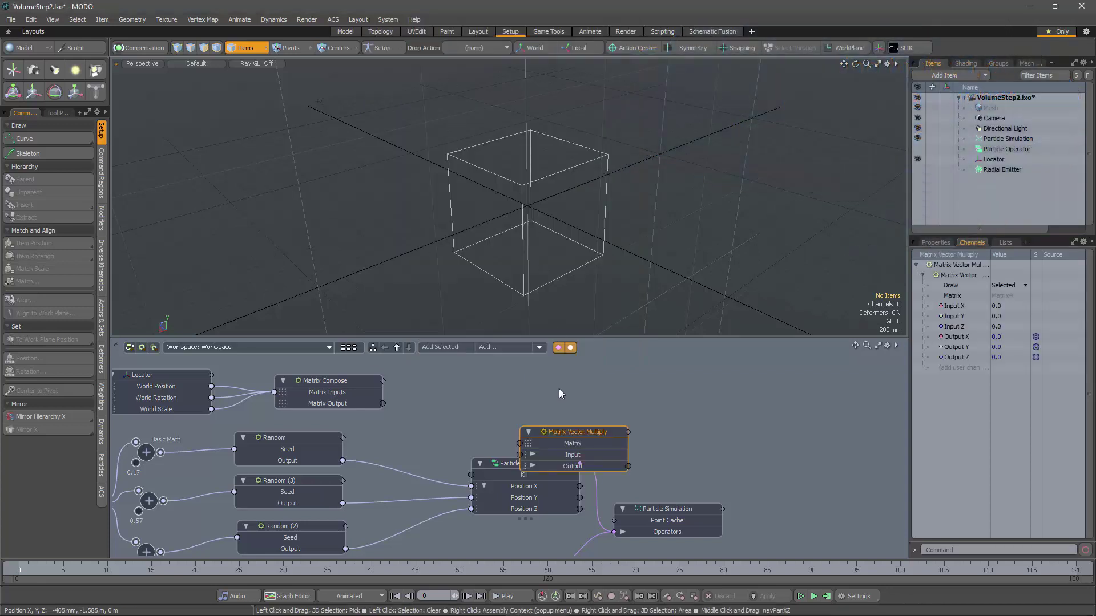
left_click_drag(565, 430, 464, 379)
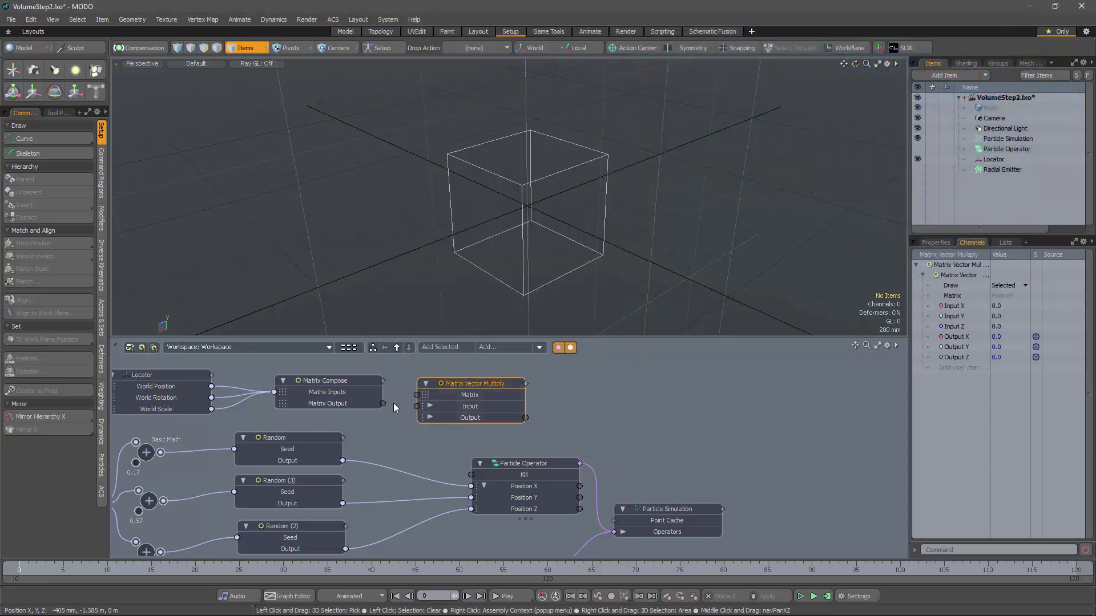
Connect Matrix Compose's Matrix Output to Matrix Vector Multiply's Matrix, and reroute the three Random outputs from Particle Operator to Input X, Y and Z
left_click_drag(383, 404, 418, 396)
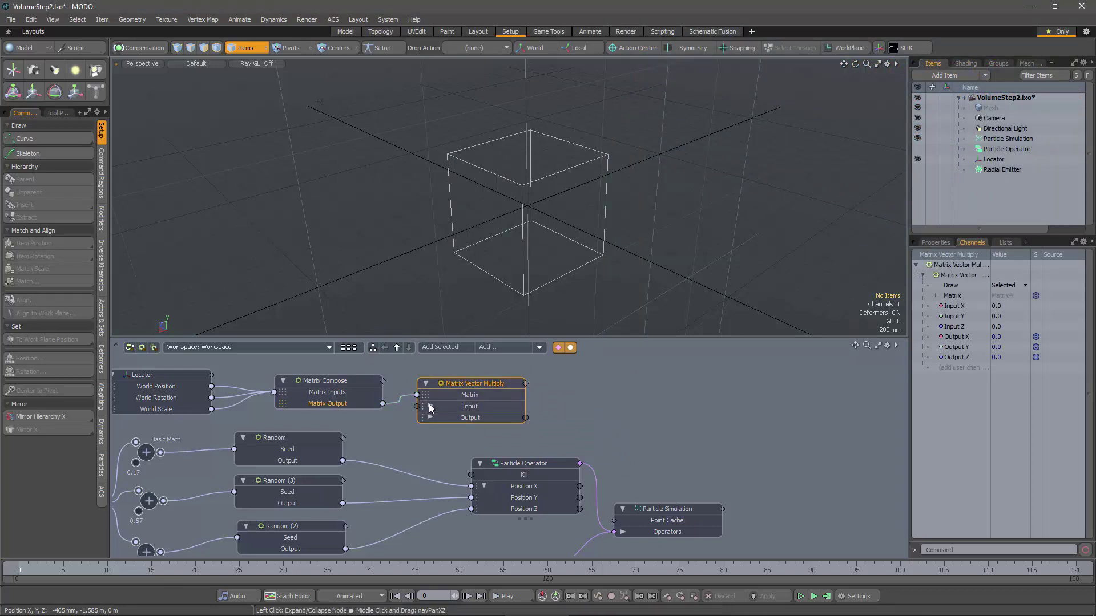
left_click(429, 406)
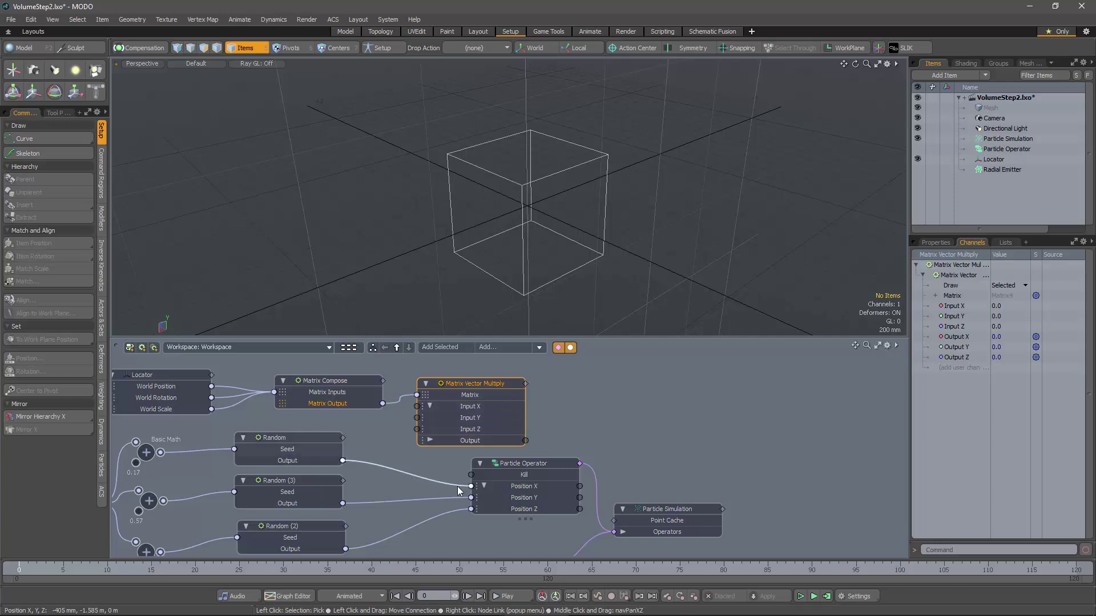
left_click_drag(443, 465, 416, 407)
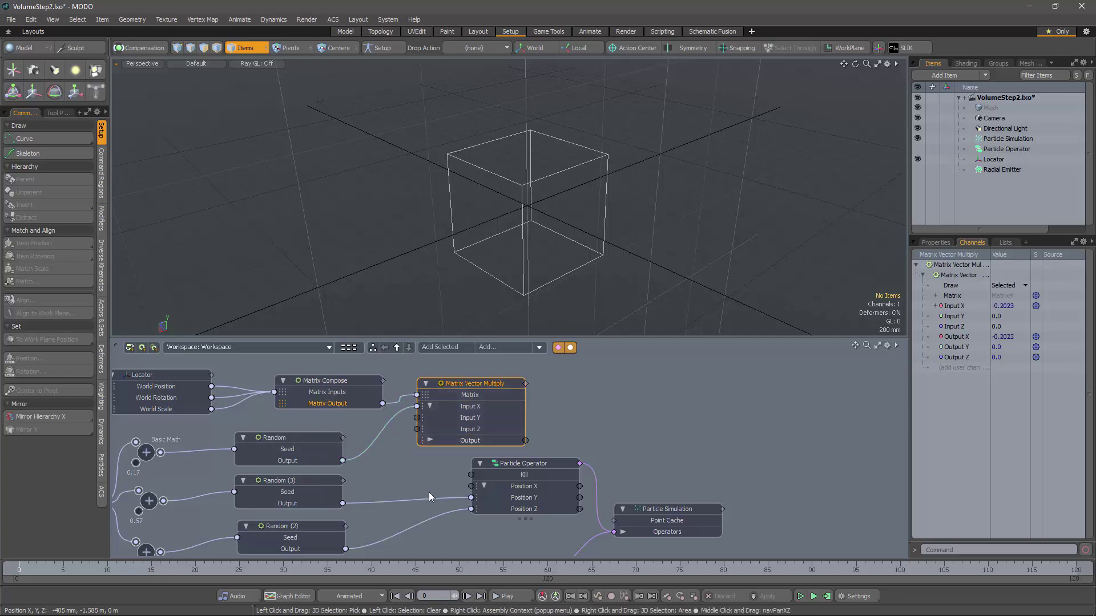
left_click_drag(431, 498, 418, 429)
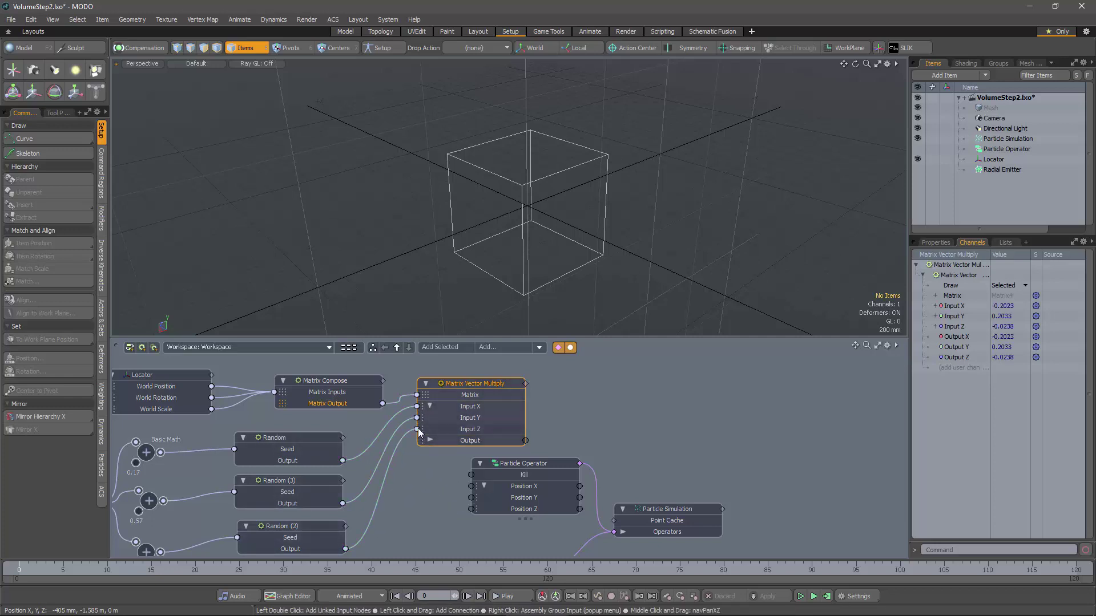
left_click(430, 406)
left_click_drag(471, 382, 463, 383)
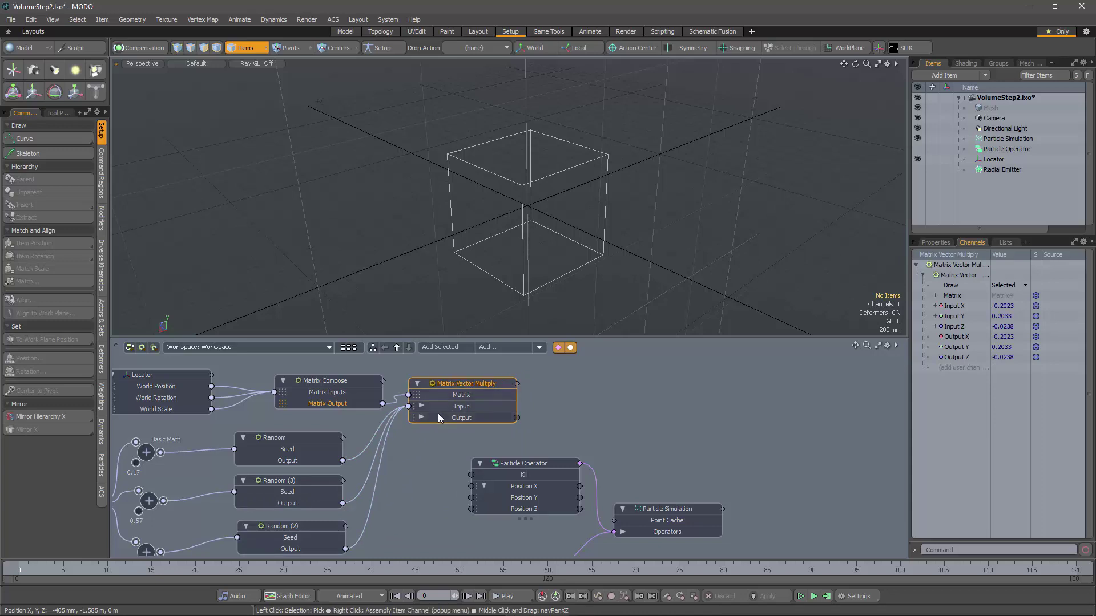
Connect the combined Output of Matrix Vector Multiply to the Particle Operator's collapsed Position channel and tidy the node placement
left_click(422, 417)
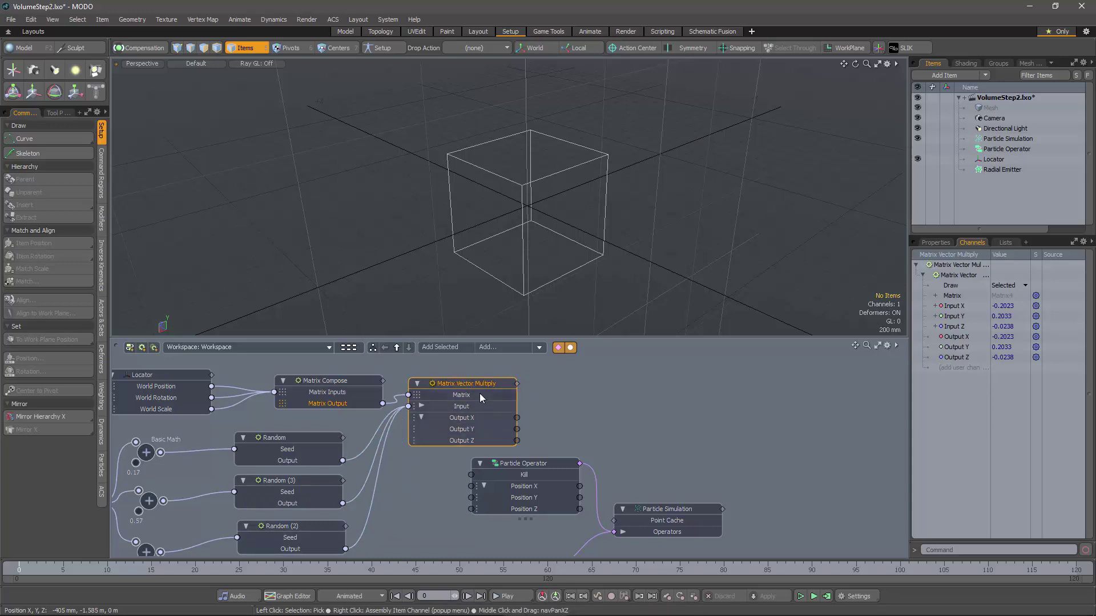
left_click(422, 418)
left_click(484, 486)
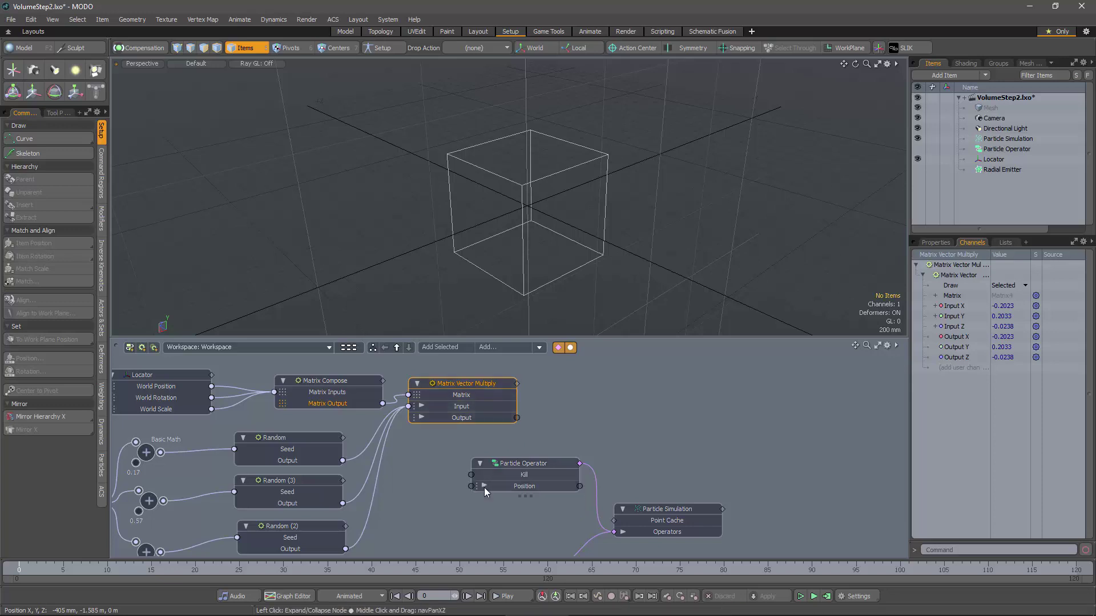
left_click_drag(516, 417, 471, 488)
left_click_drag(478, 405, 473, 417)
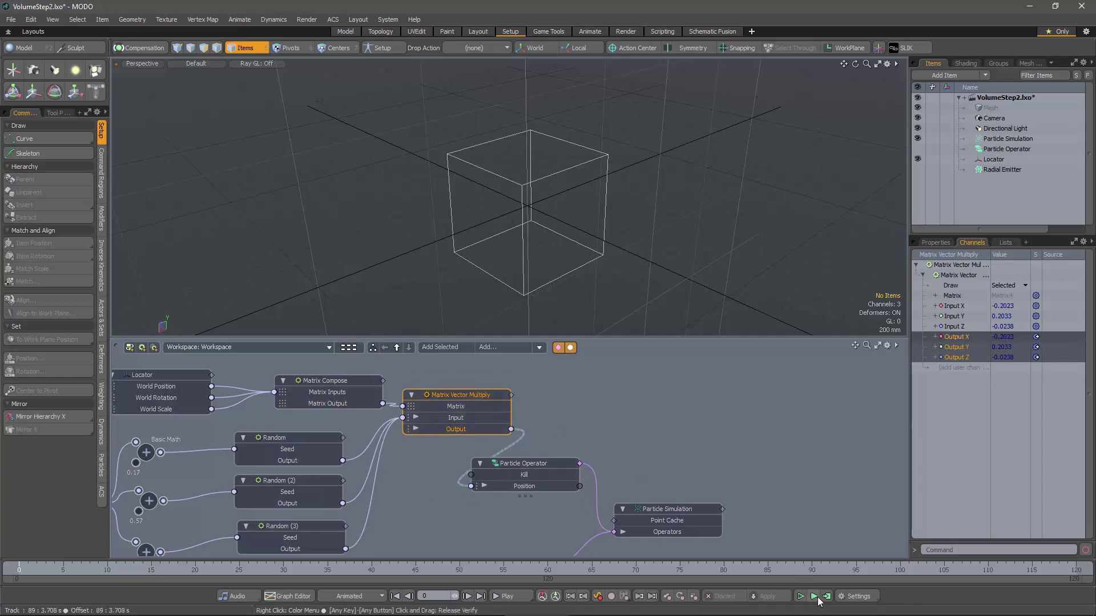
Run the particle simulation, inspect how the particles fill the Locator's box, and stop the simulation
left_click(801, 596)
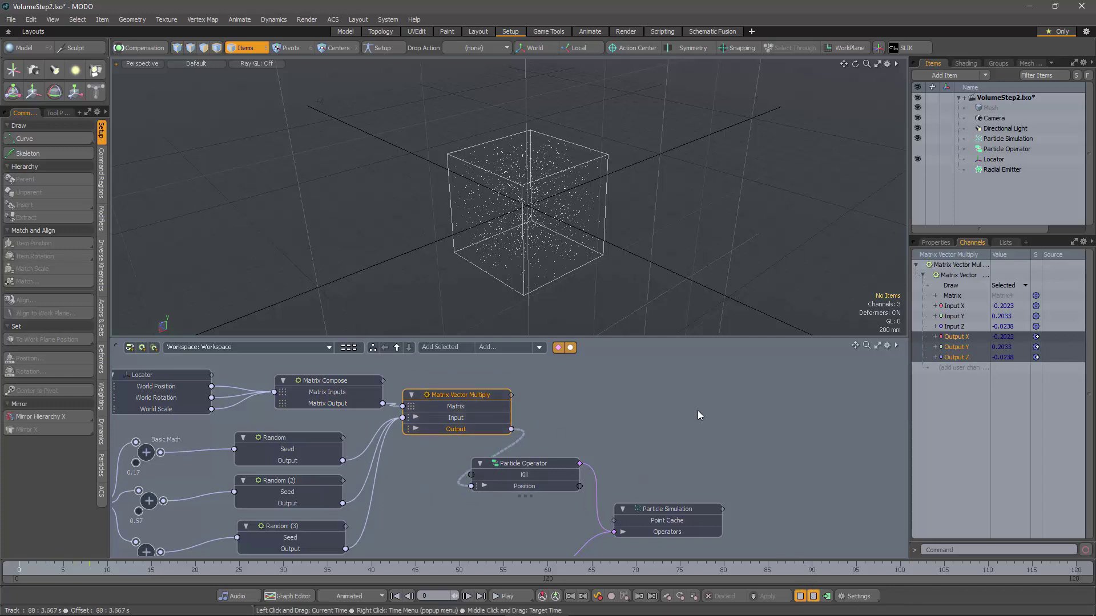
left_click_drag(636, 277, 594, 286, "alt")
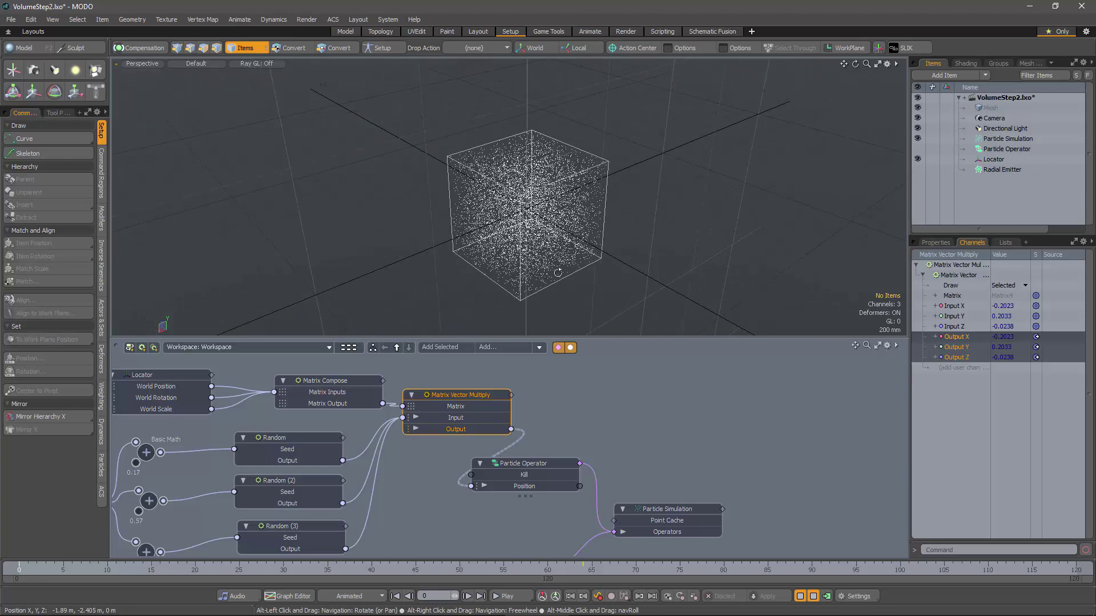
left_click(814, 596)
Rotate the Locator 41.5° about Y and run the simulation to check how the particles follow the rotation
left_click(569, 182)
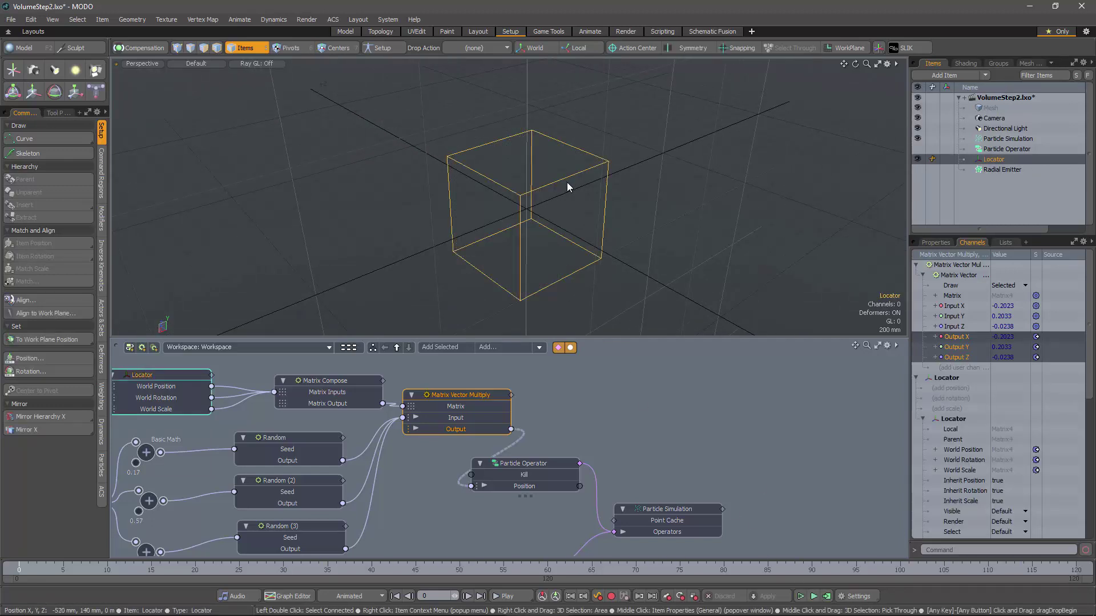
key("e")
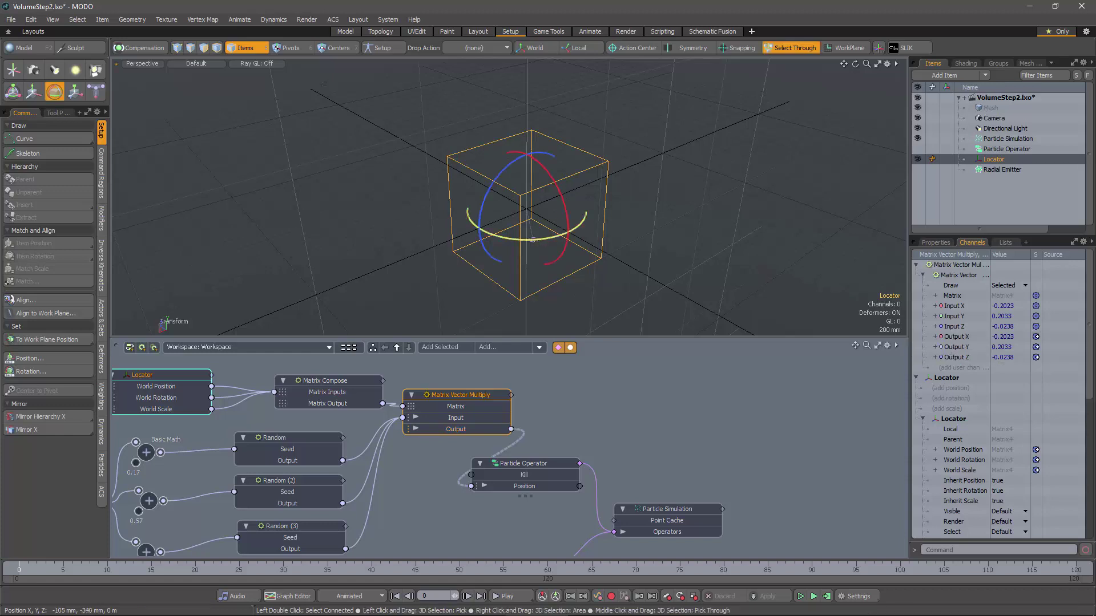
left_click_drag(536, 240, 576, 242)
left_click(813, 596)
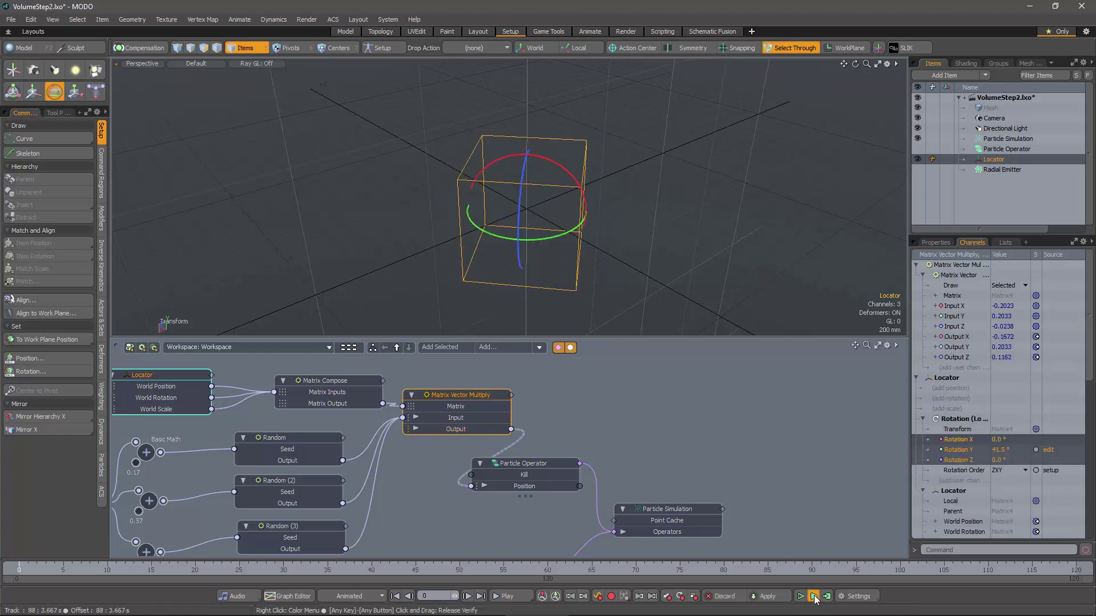
left_click_drag(451, 300, 539, 292, "alt")
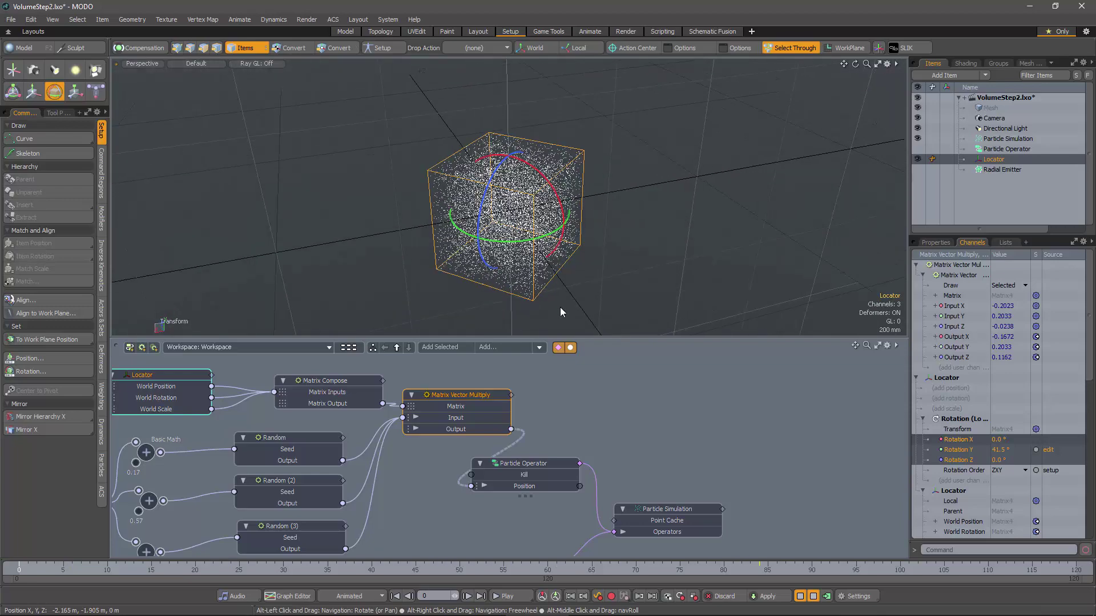
Move the Locator to 720 mm in Y to test the volume's position, and undo the Locator's test transforms
key("w")
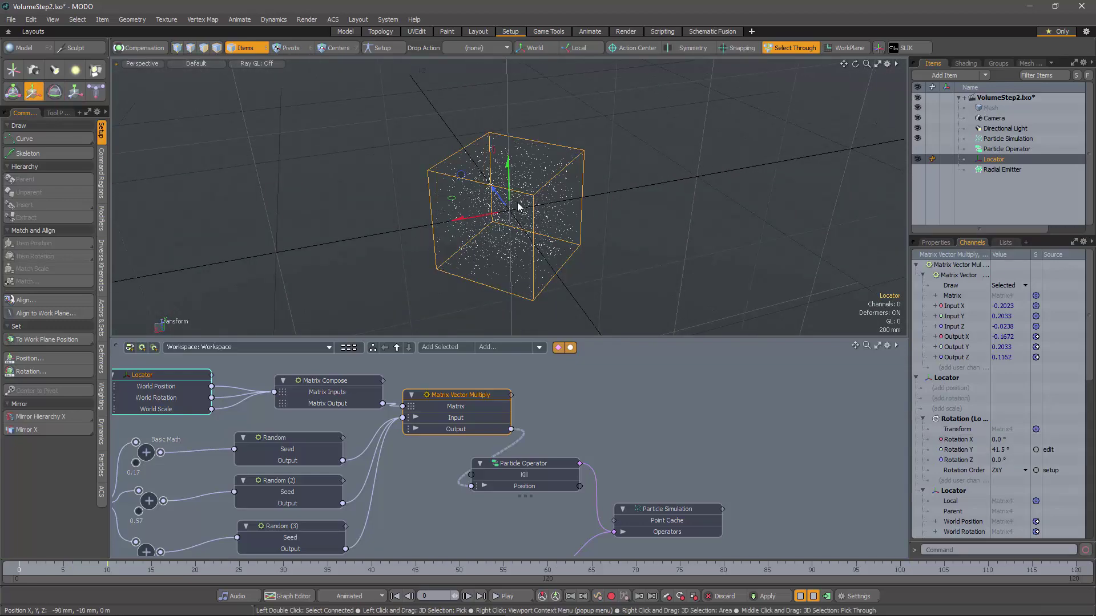
left_click_drag(512, 194, 562, 228)
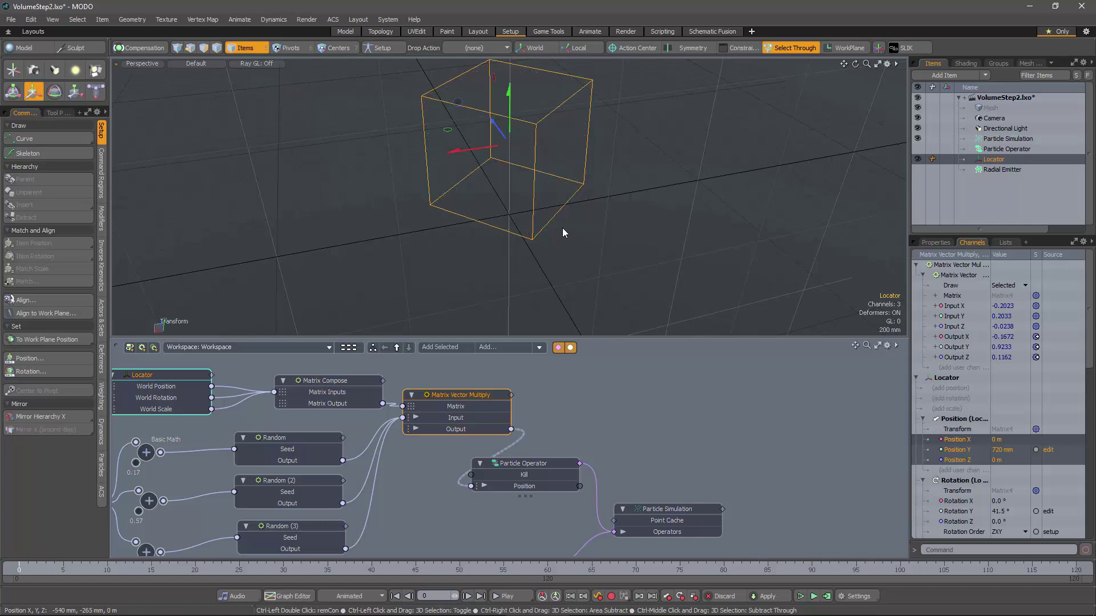
key("e")
key("ctrl+z")
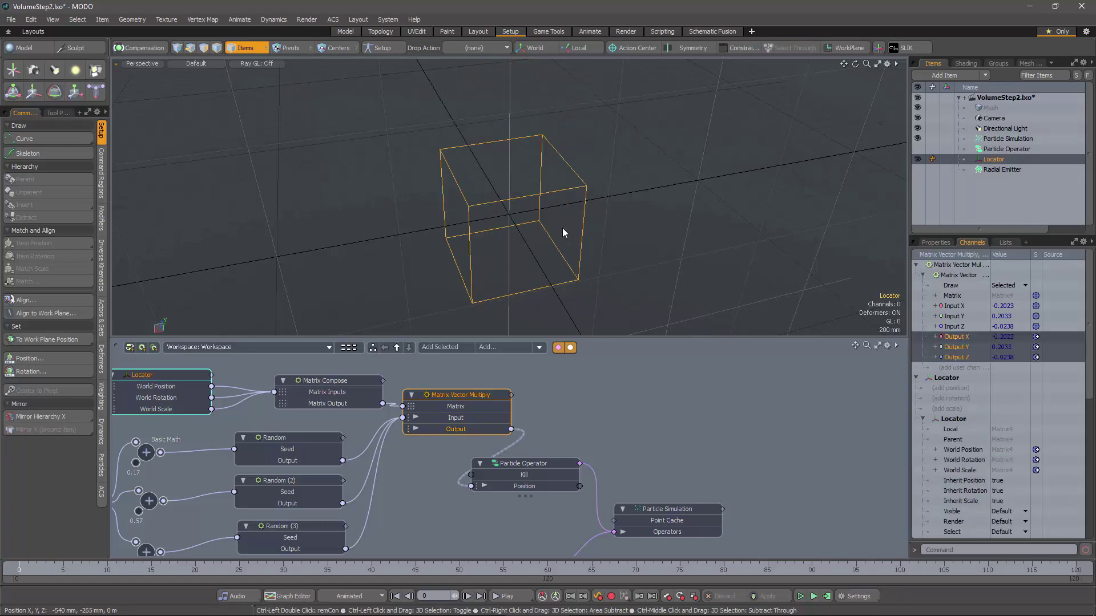
left_click_drag(611, 272, 575, 280, "alt")
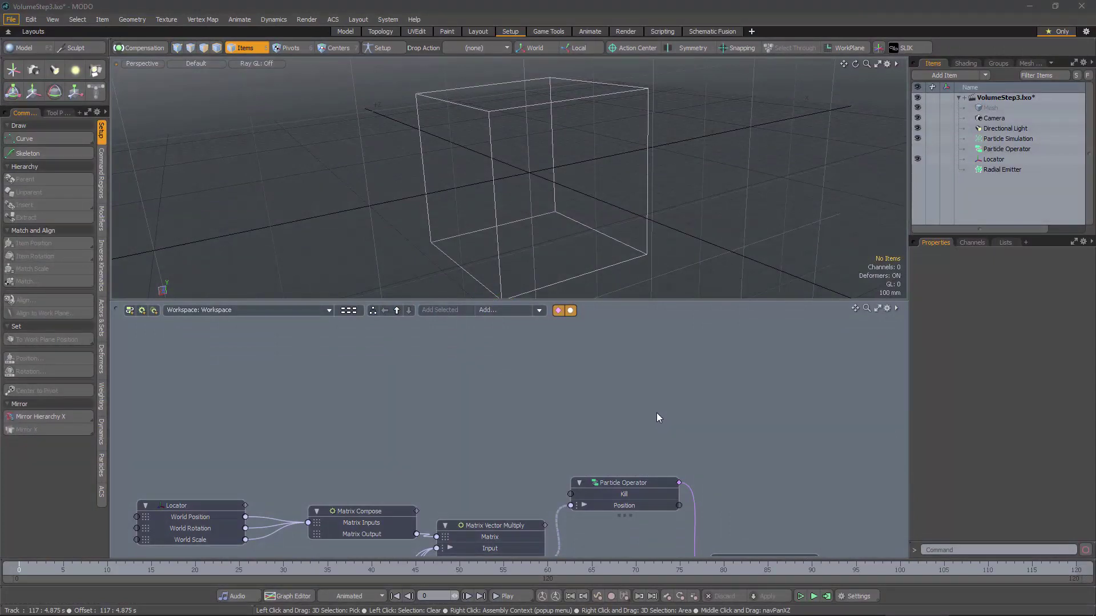
Add a Falloff Probe modifier to the schematic and place it above the Matrix Vector Multiply node
left_click_drag(594, 435, 611, 398, "alt")
left_click(655, 444)
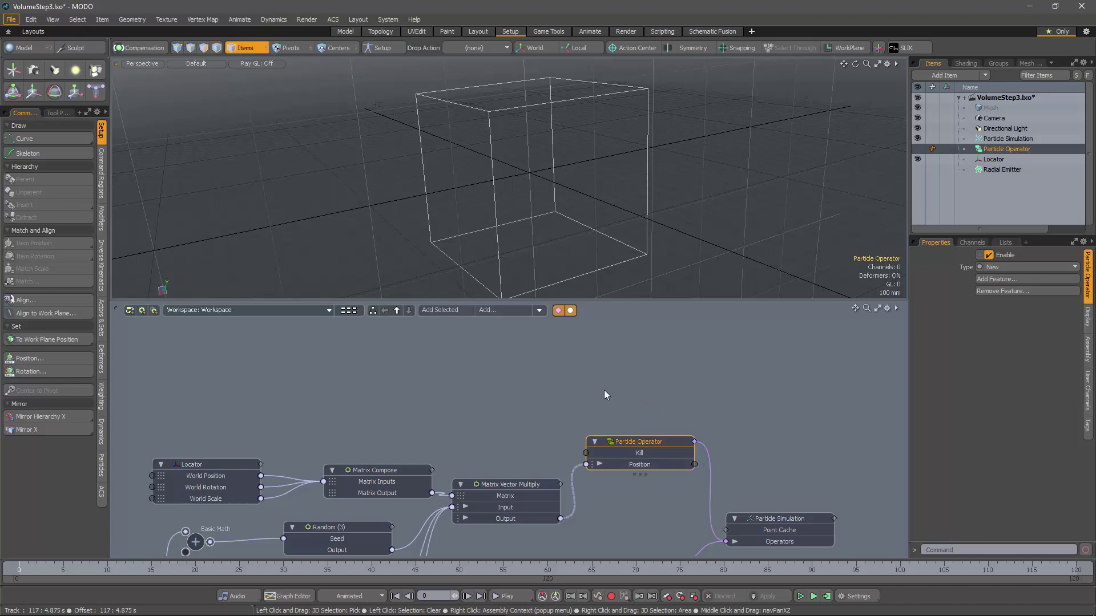
left_click(506, 310)
type("fall")
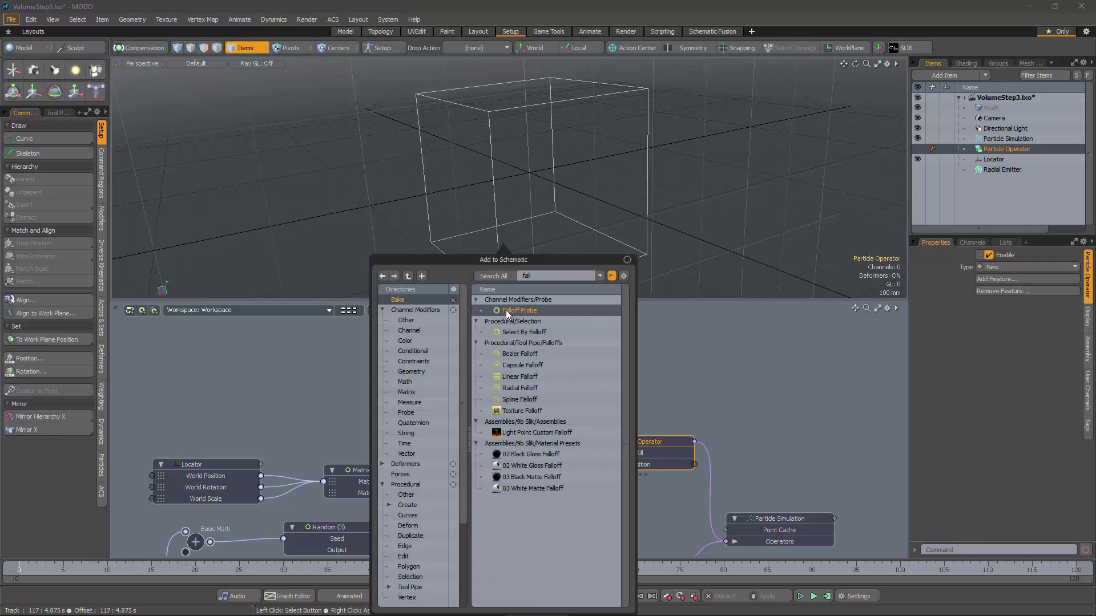
double_click(506, 311)
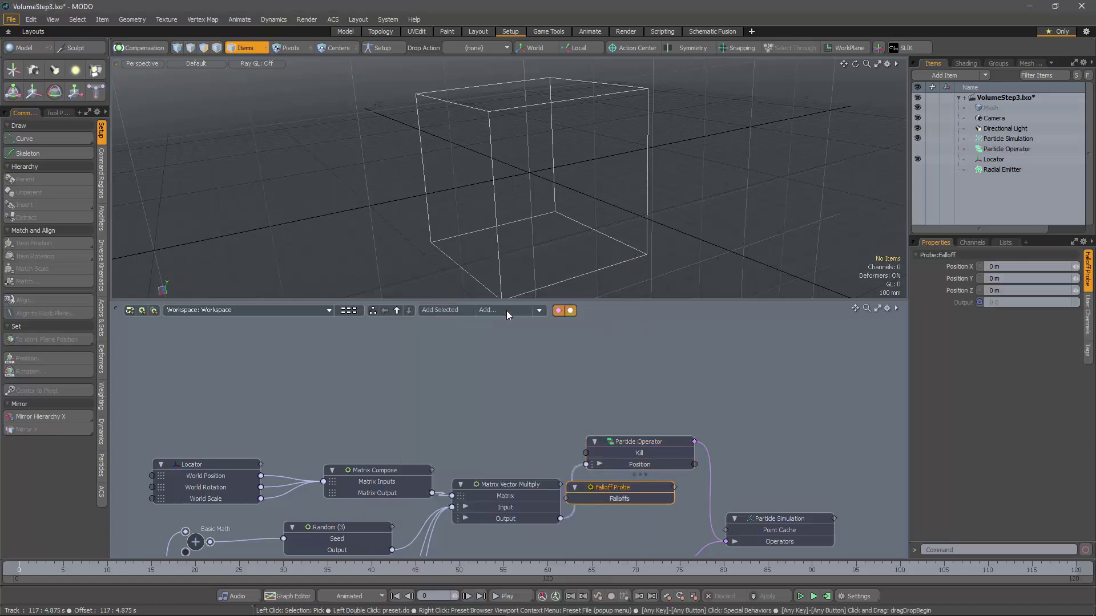
left_click_drag(610, 490, 485, 387)
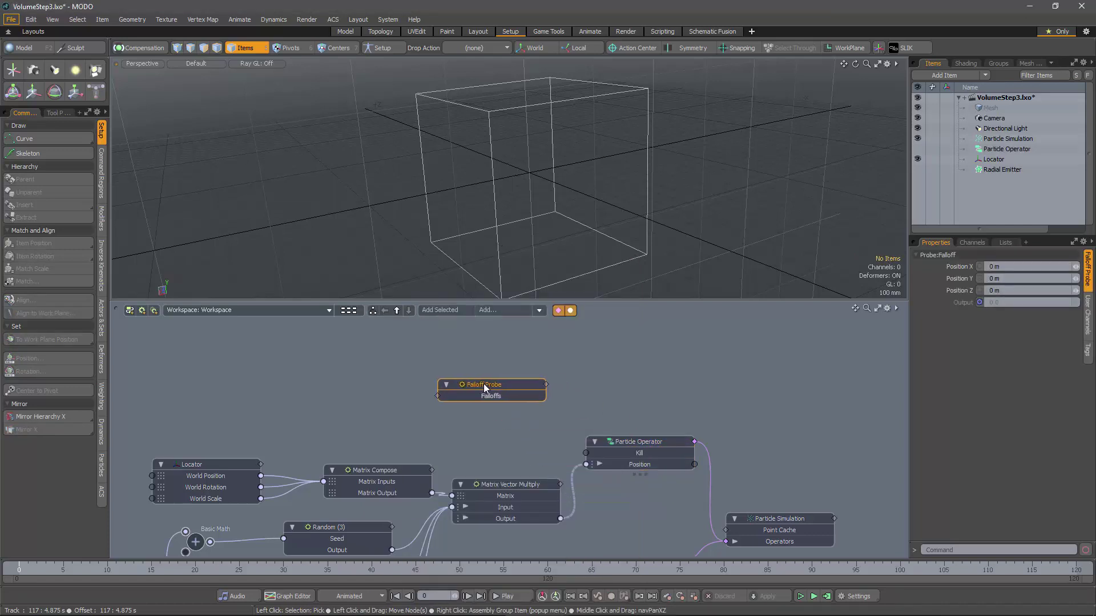
Expose the Falloff Probe's Position X, Y, Z and Output channels on its schematic node and shift the node slightly
left_click(960, 269)
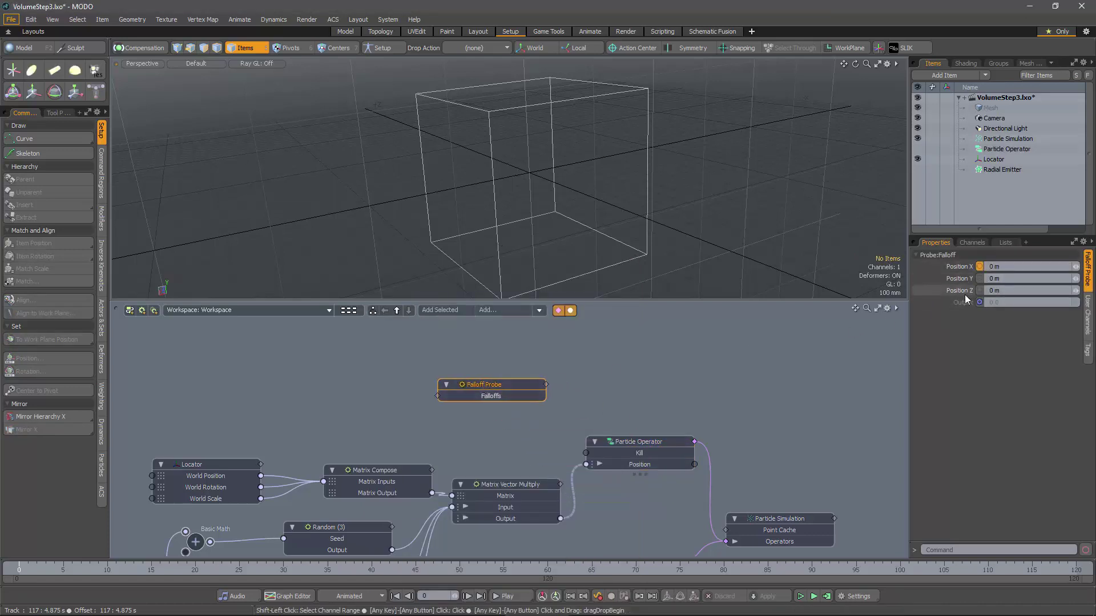
left_click(963, 300, "shift")
left_click_drag(964, 300, 729, 360)
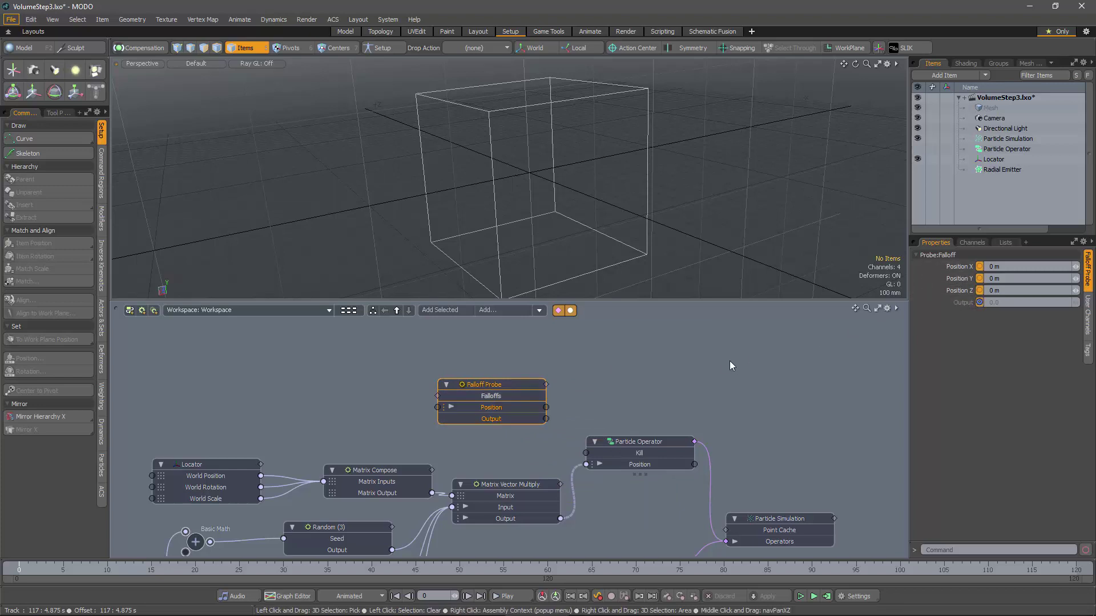
left_click_drag(509, 385, 532, 365)
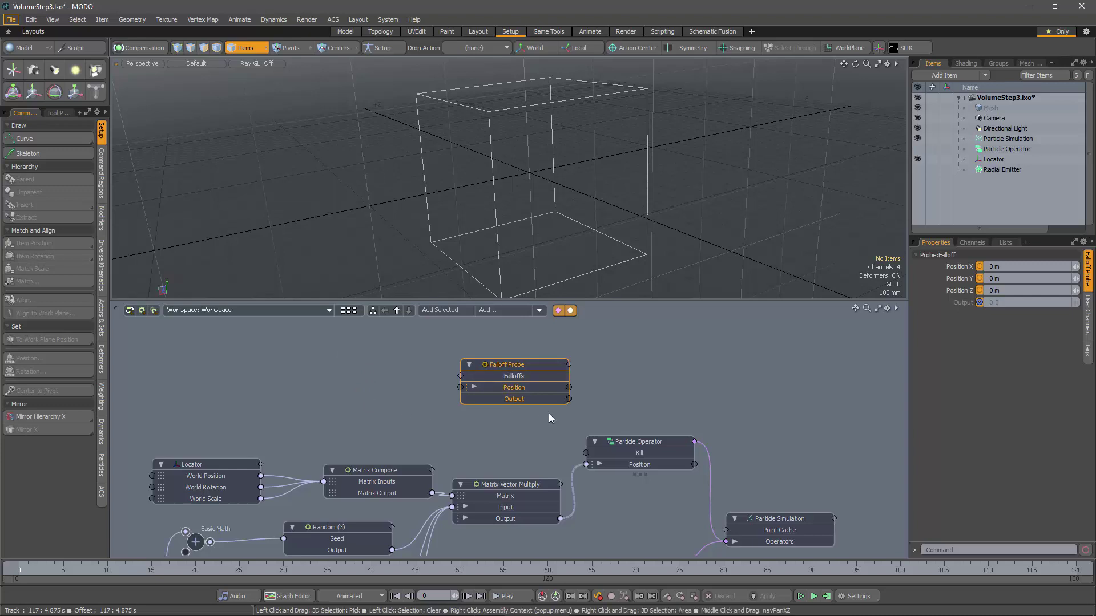
Connect the Falloff Probe's Output to the Particle Operator's Kill, and Matrix Vector Multiply's Output to the probe's Position
left_click_drag(569, 399, 581, 405)
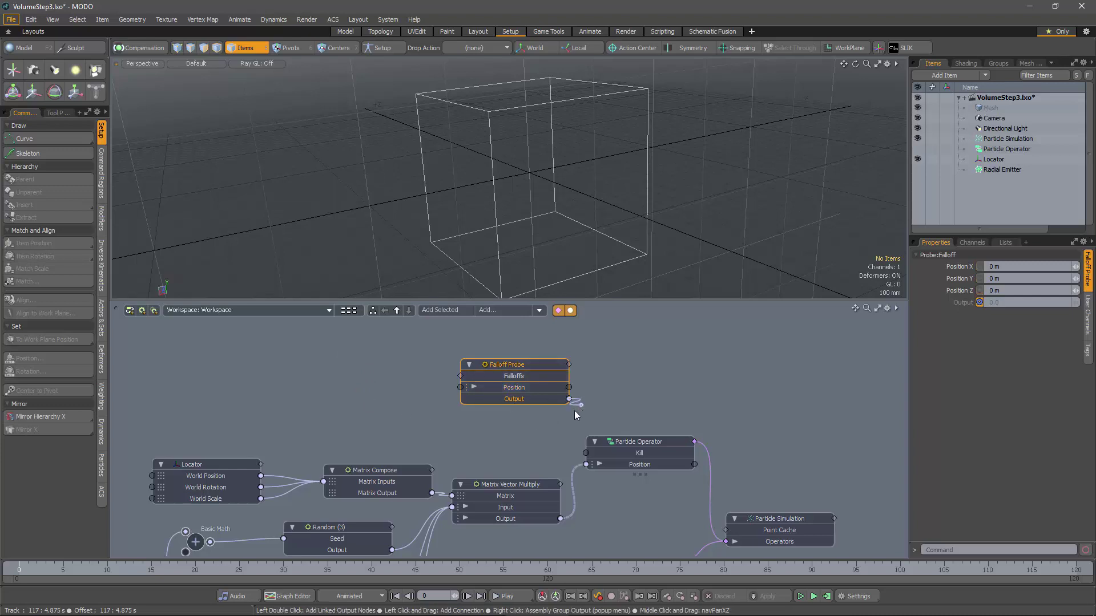
left_click_drag(549, 447, 586, 452)
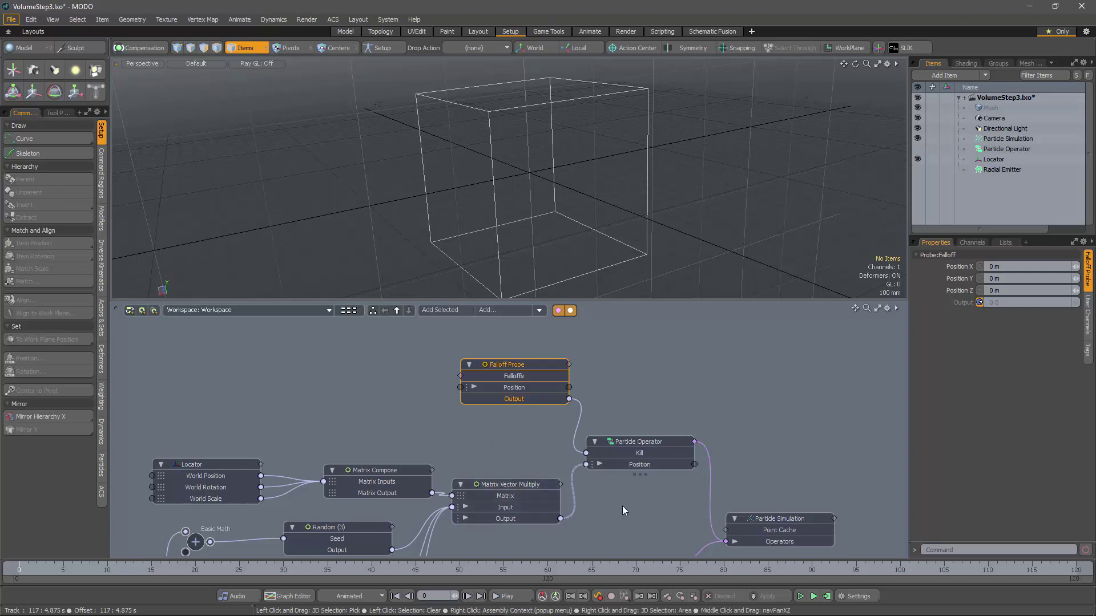
left_click_drag(560, 519, 460, 387)
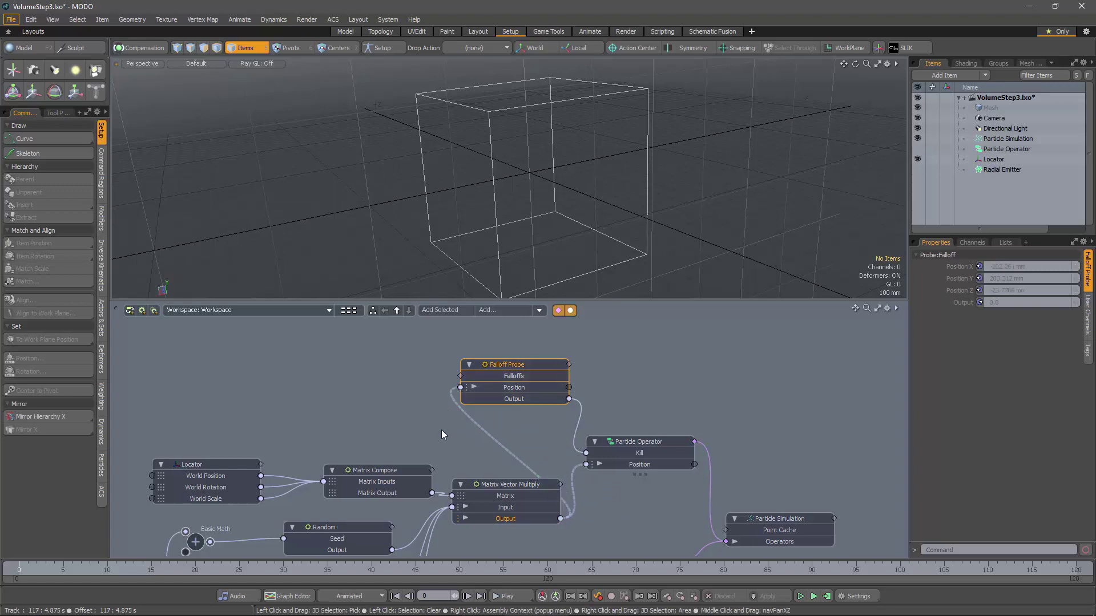
middle_click_drag(529, 427, 546, 432)
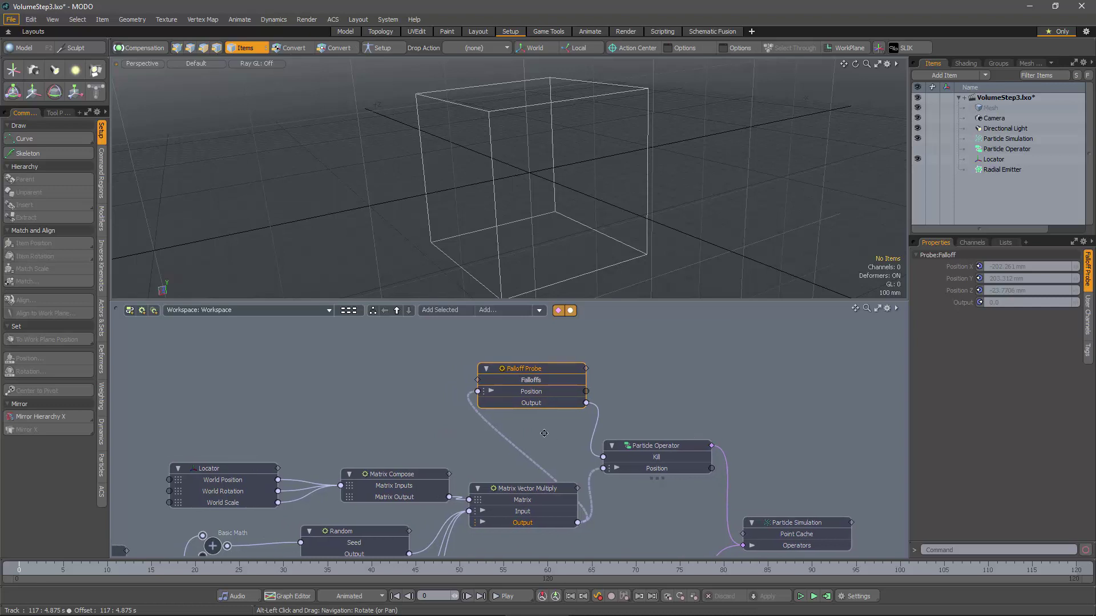
left_click_drag(531, 378, 534, 383)
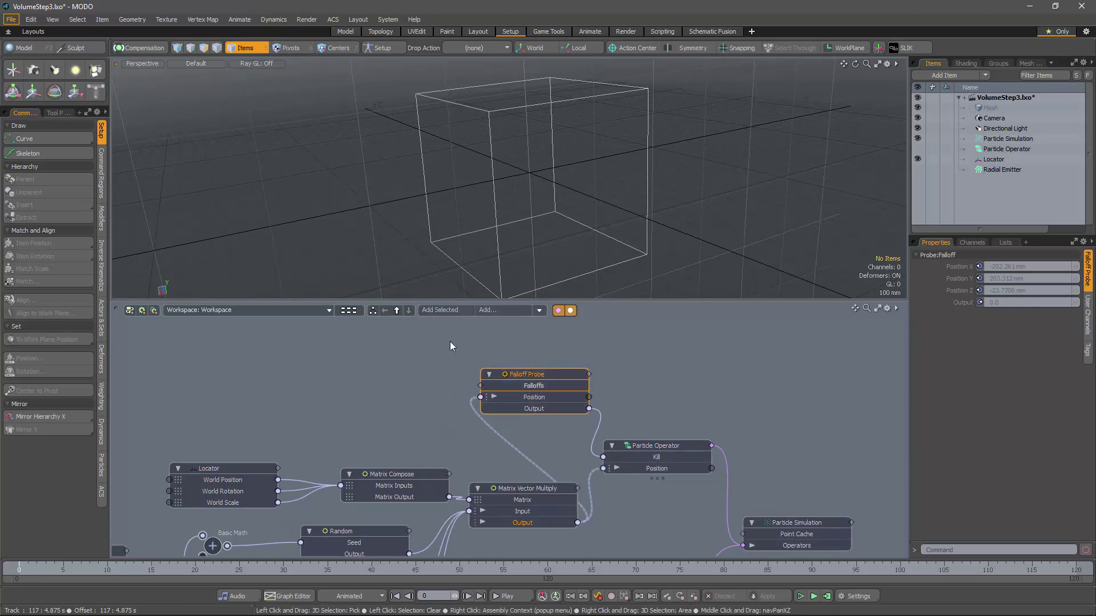
Add a Radial Falloff to the schematic and place its node beside the Falloff Probe
left_click(502, 312)
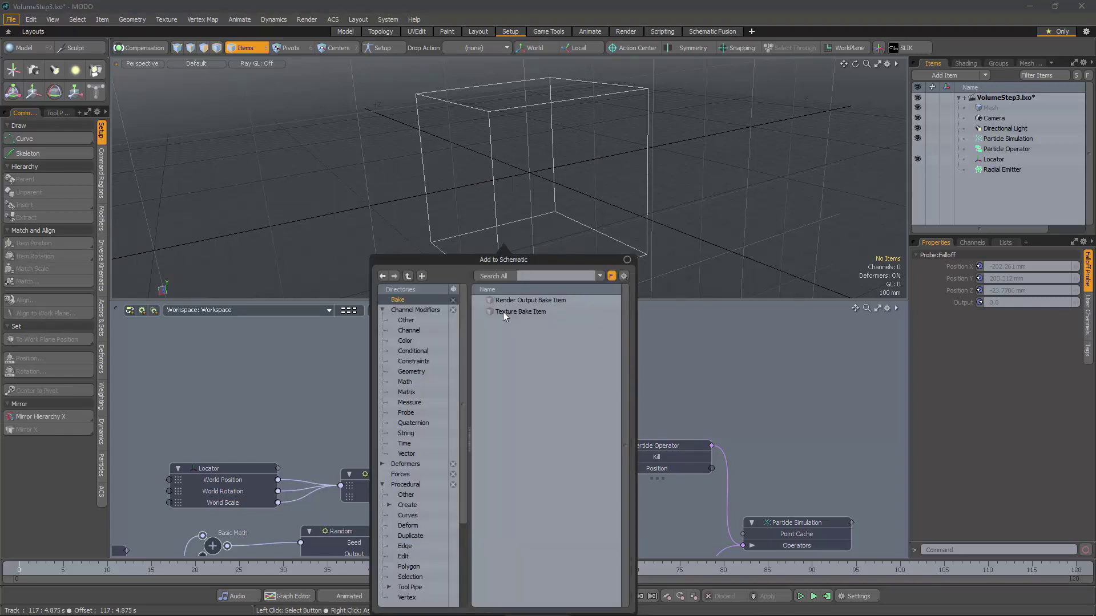
type("radial")
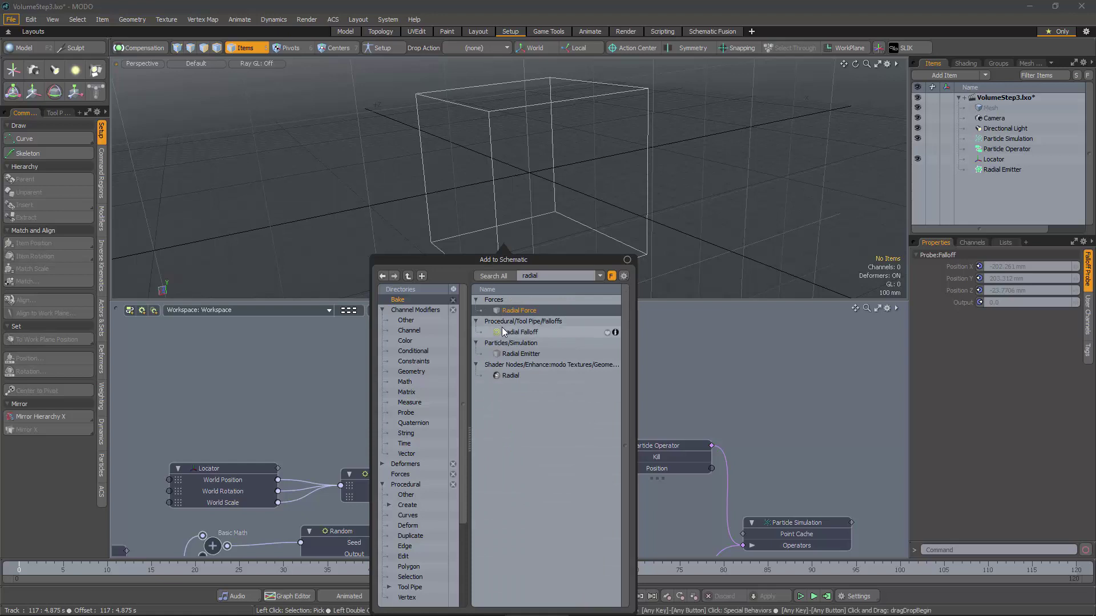
double_click(502, 327)
left_click_drag(510, 480, 383, 358)
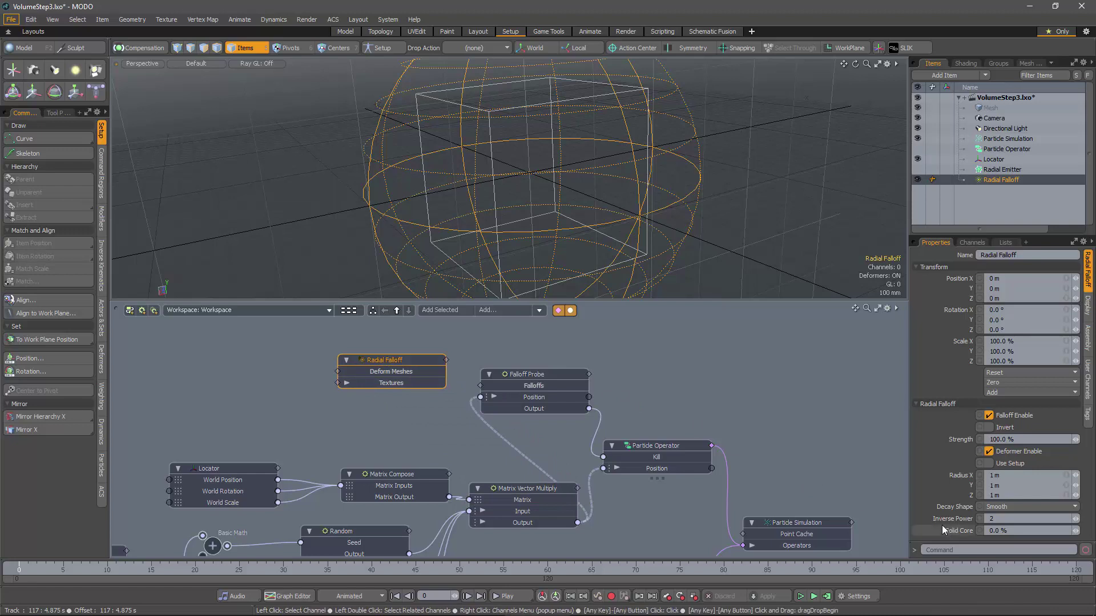
Set the Radial Falloff's X, Y and Z radius to 360 mm and its Solid Core to 100%
left_click_drag(1076, 489, 1014, 495)
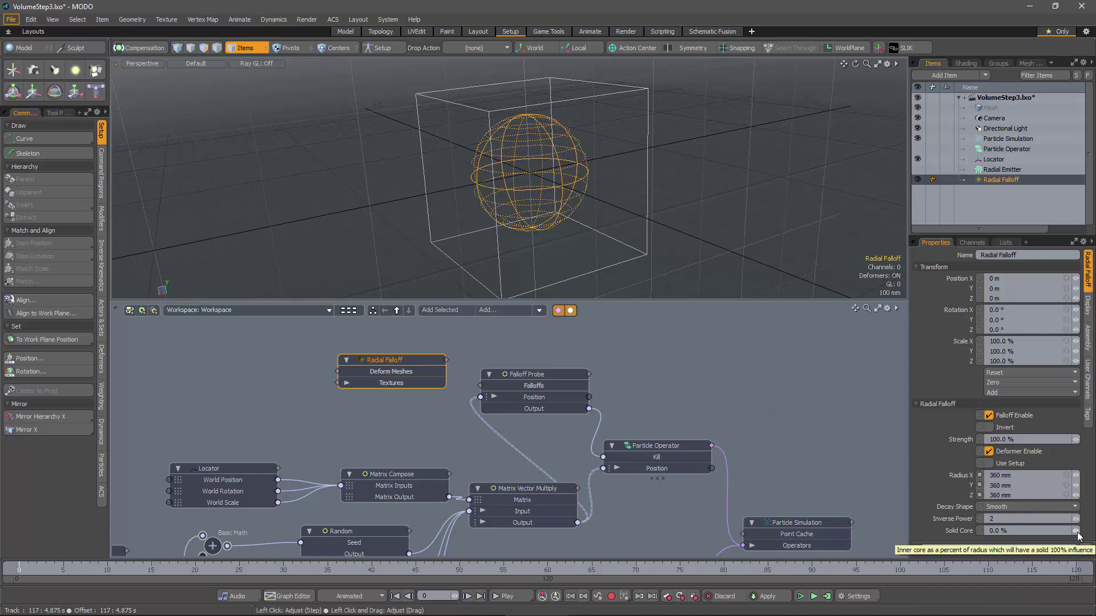
left_click_drag(1078, 534, 1095, 534)
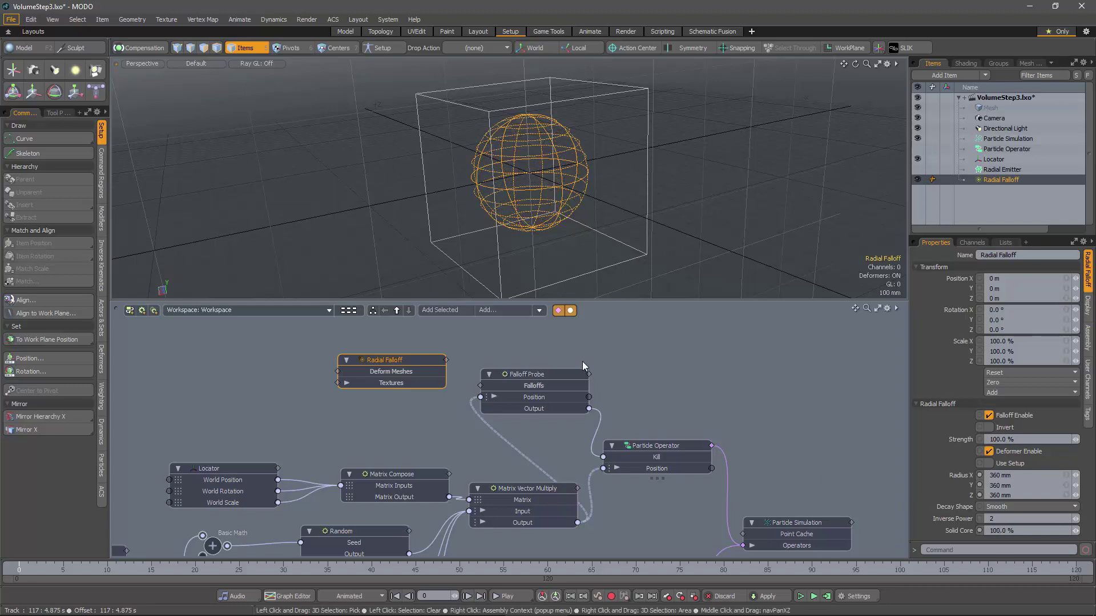
Connect the Radial Falloff's output to the Falloff Probe's Falloffs input in the schematic
left_click_drag(588, 233, 563, 216, "alt")
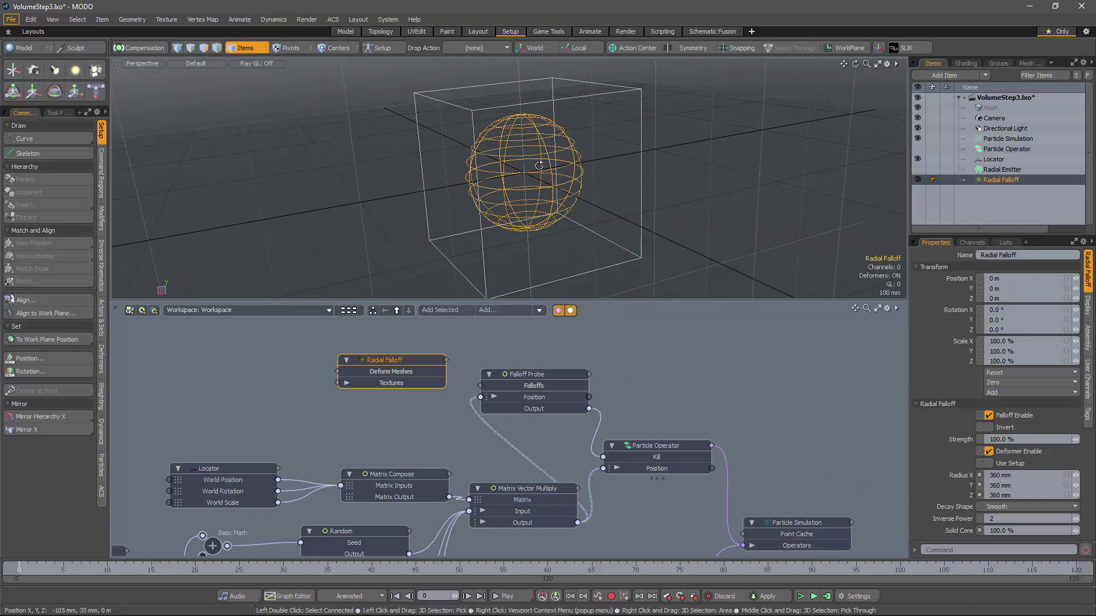
left_click_drag(539, 162, 532, 233, "alt")
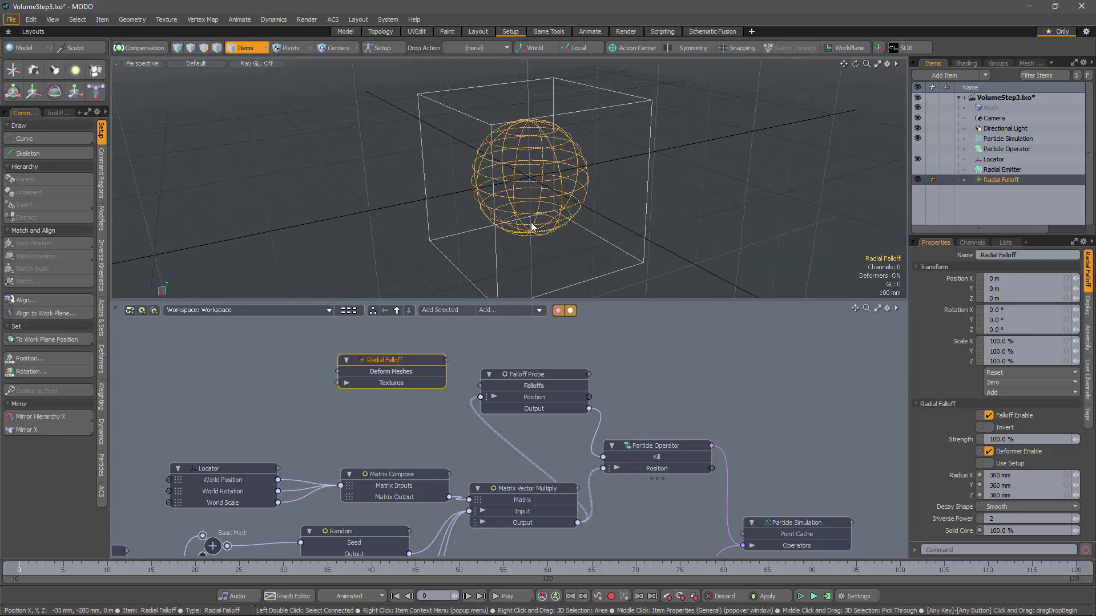
left_click_drag(537, 267, 540, 240, "alt")
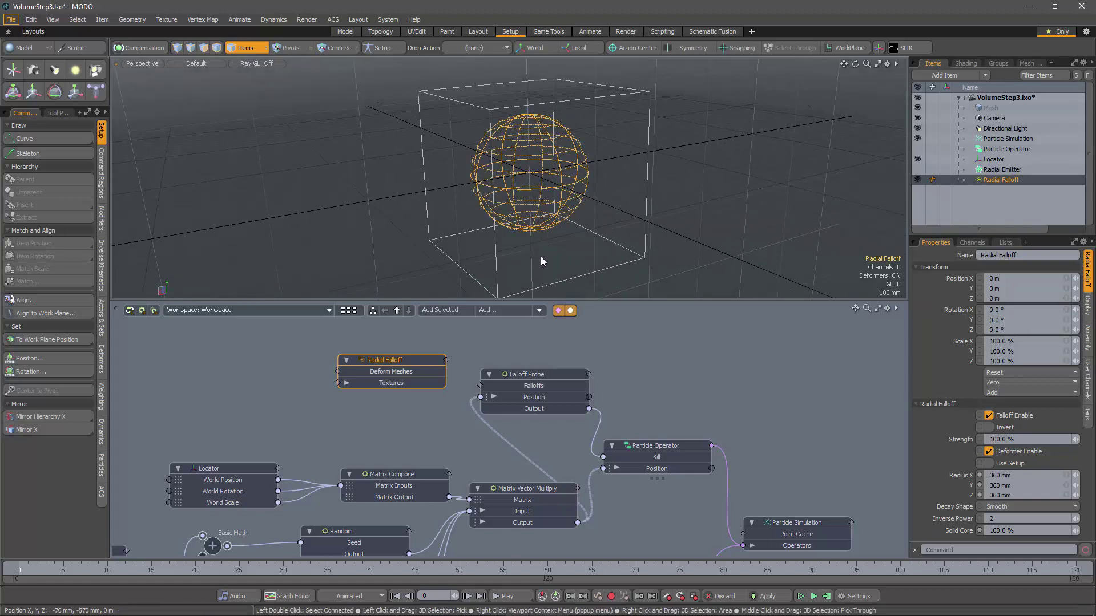
left_click_drag(541, 261, 531, 242, "alt")
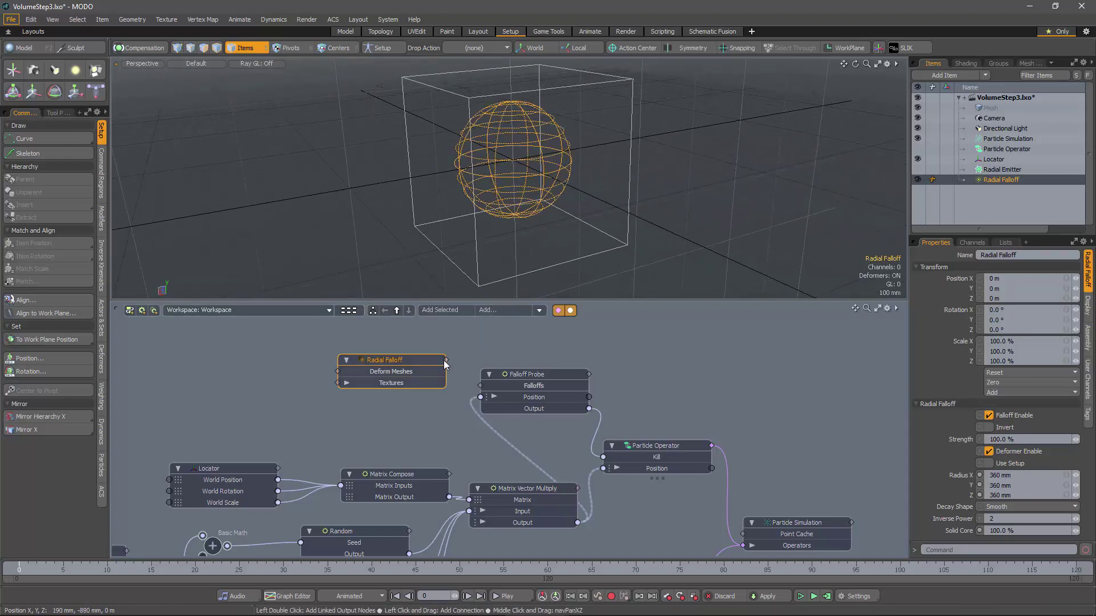
left_click_drag(462, 385, 480, 386)
Compute the particle simulation from 0 to 120 and inspect the particles around the Radial Falloff
left_click(827, 596)
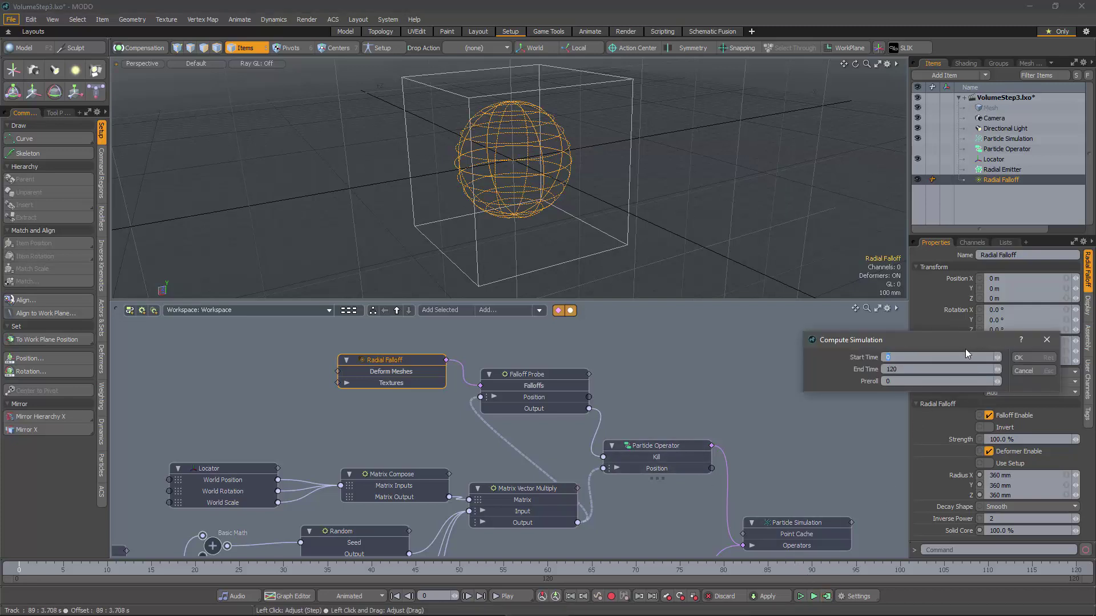
left_click(1028, 358)
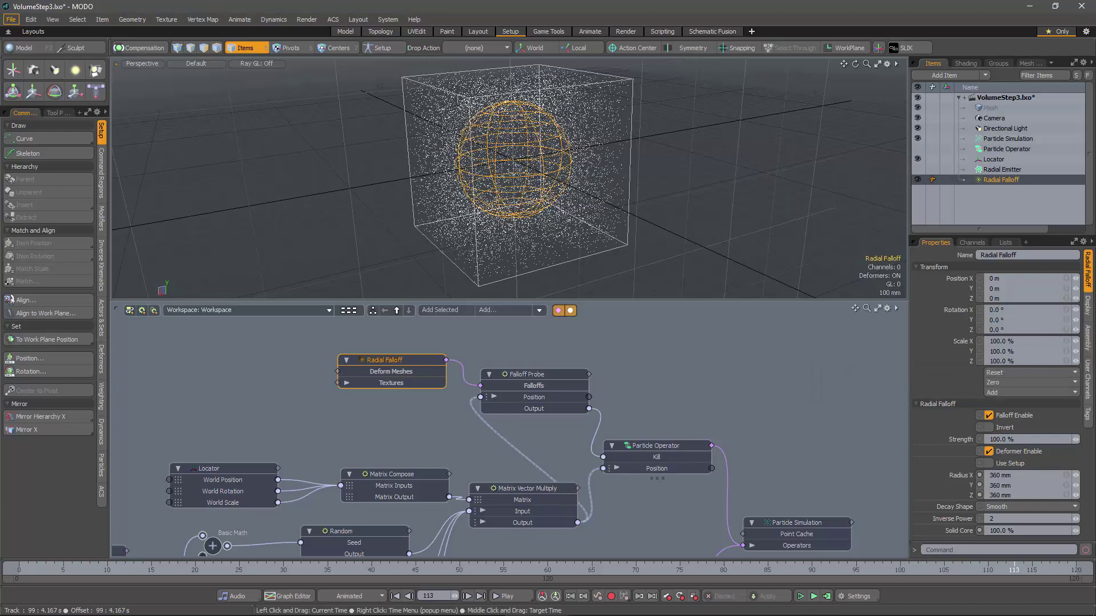
left_click_drag(616, 183, 559, 221, "alt")
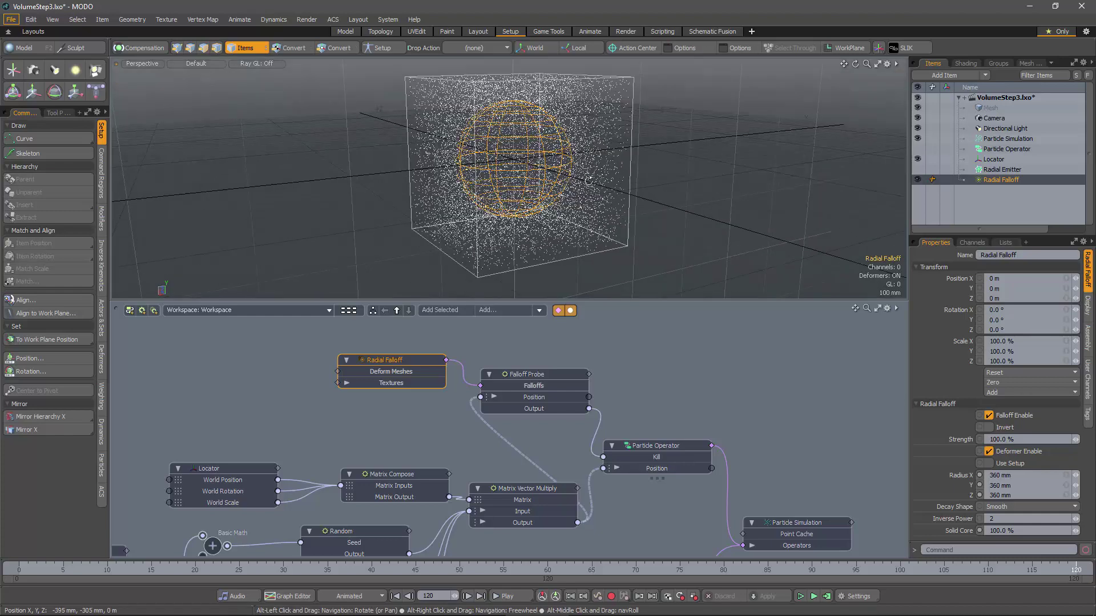
left_click_drag(562, 215, 567, 209, "alt")
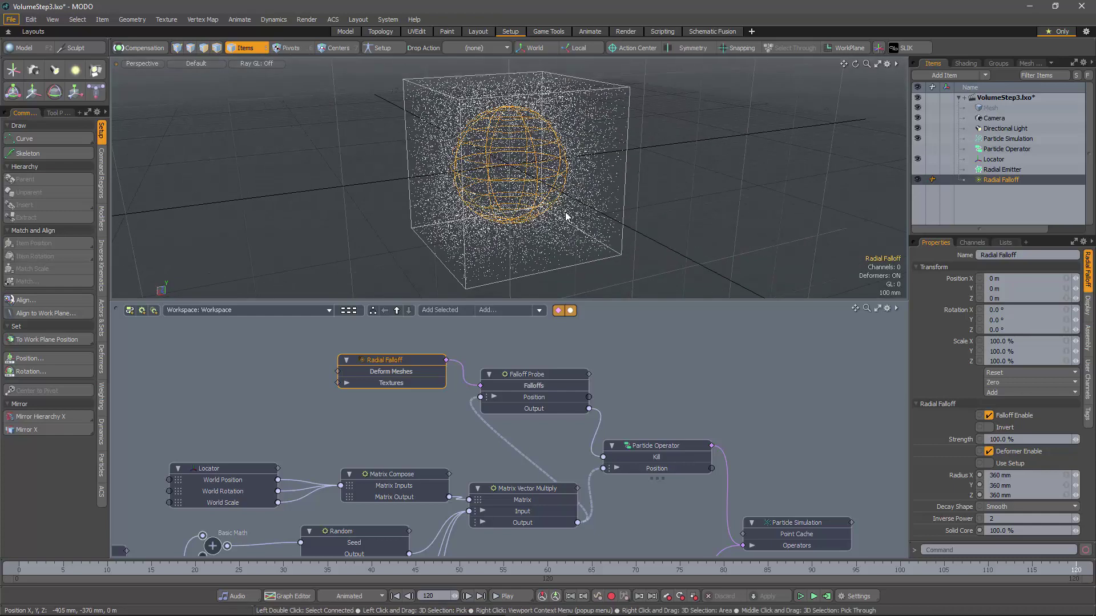
left_click_drag(571, 190, 572, 196, "alt")
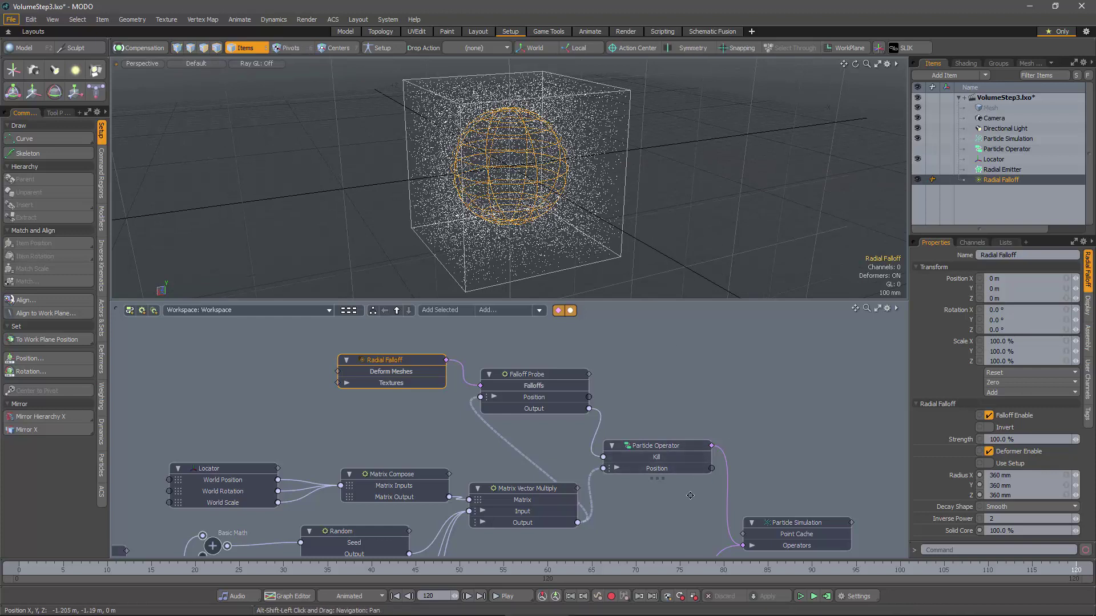
Set the Radial Emitter's Emission Rate to 10000 and recompute the simulation from 0 to 120
left_click_drag(690, 502, 690, 433, "alt+shift")
left_click(665, 500)
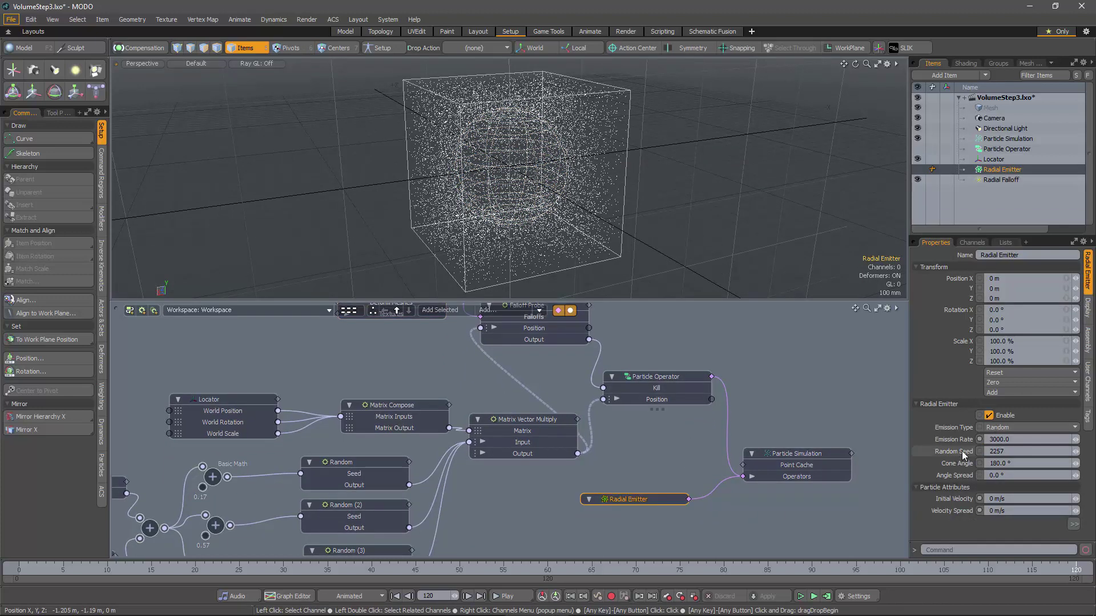
left_click(1020, 438)
type("1")
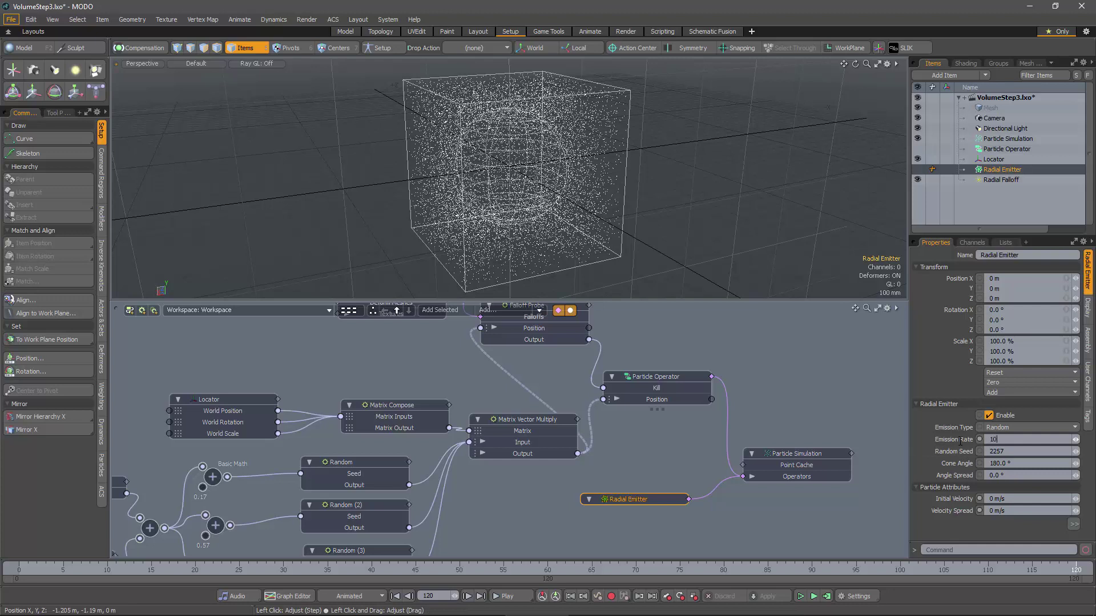
key("Return")
left_click(826, 596)
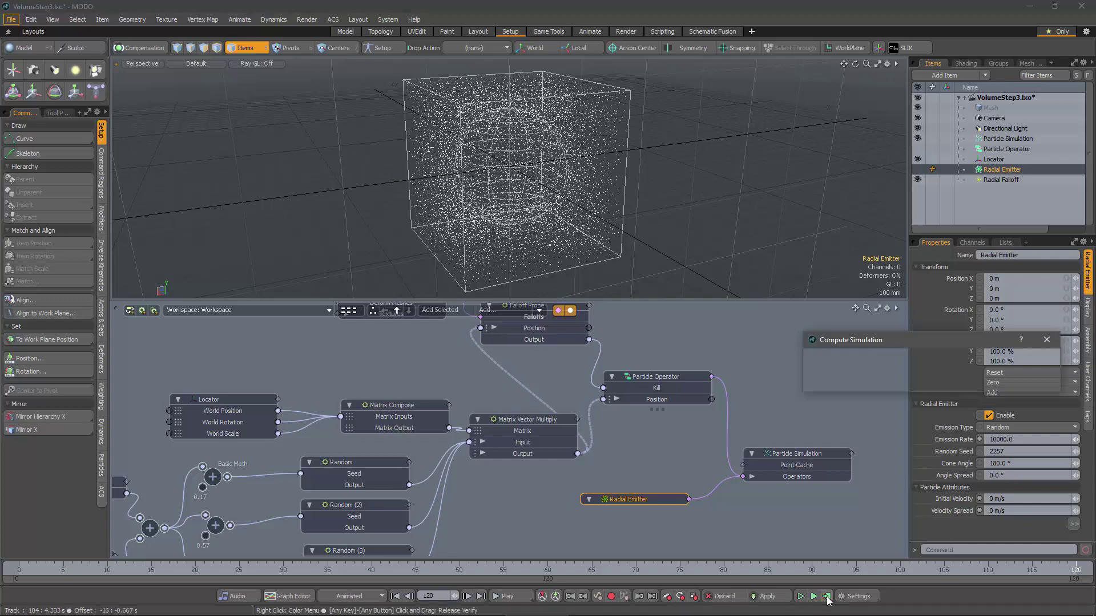
left_click(1028, 357)
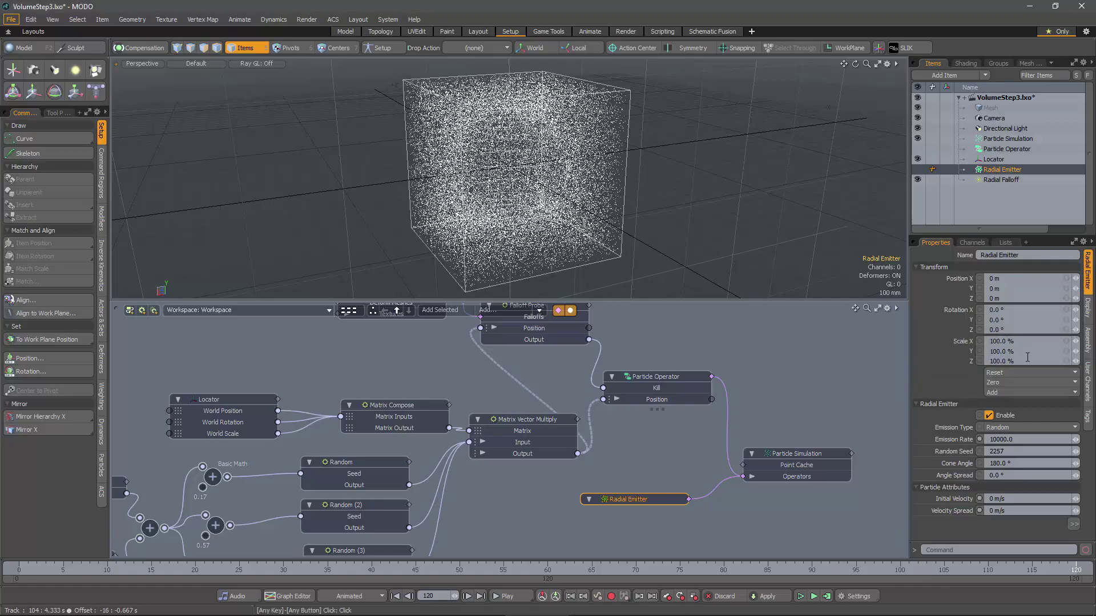
mouse_move(607, 181)
left_mouse_down("alt")
mouse_move(666, 179)
mouse_move(593, 155)
mouse_move(631, 158)
mouse_move(702, 193)
mouse_move(521, 158)
mouse_move(603, 199)
left_mouse_up("alt")
Enable Invert on the Radial Falloff and recompute the simulation from 0 to 120
left_click_drag(549, 365, 544, 417, "alt")
left_click(398, 348)
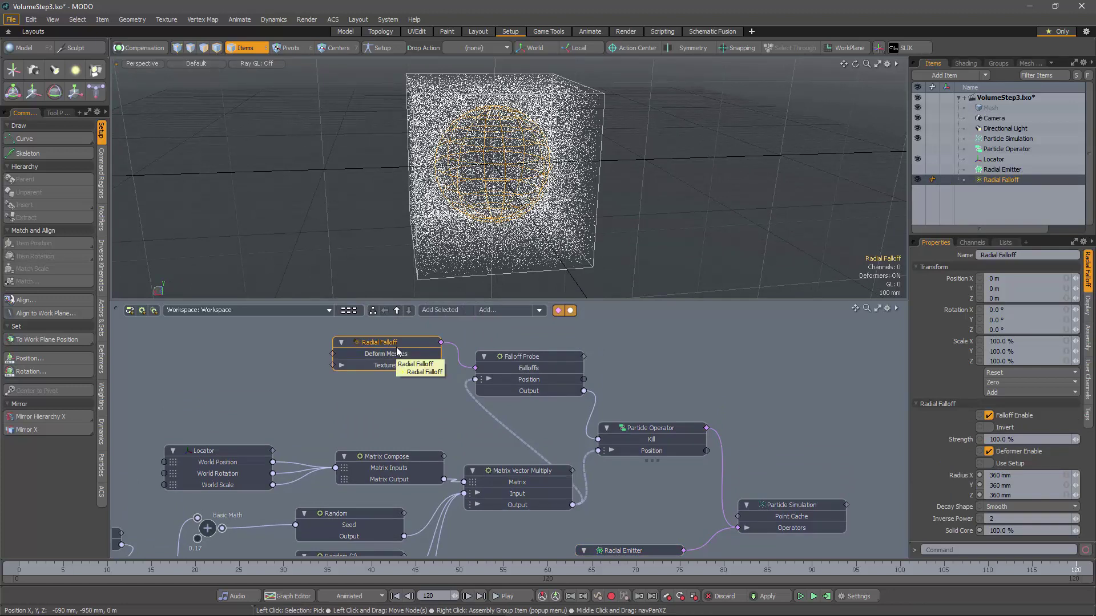
left_click(989, 427)
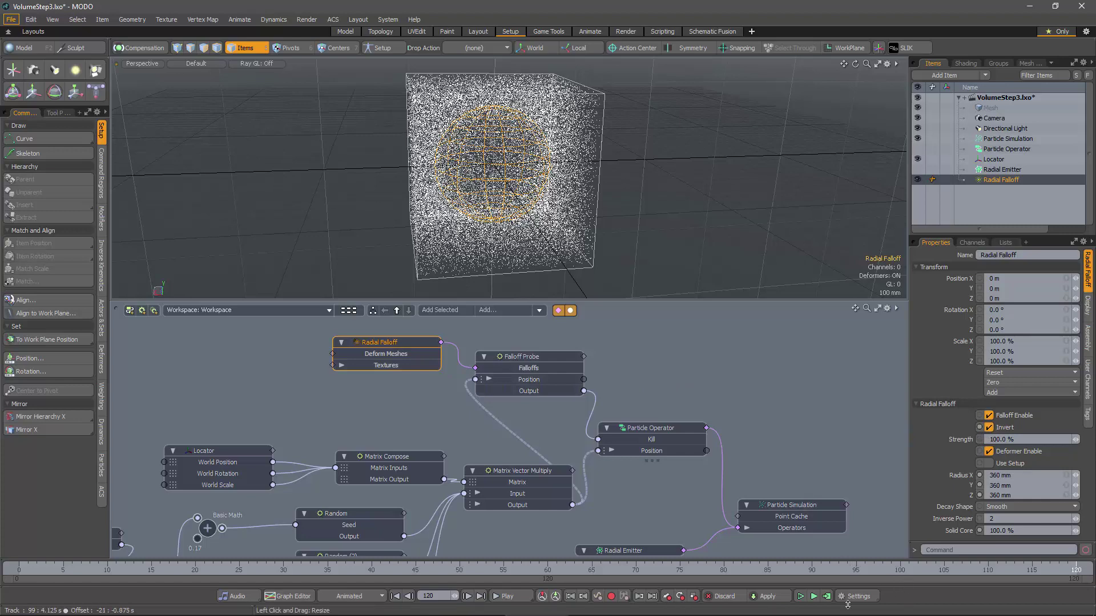
left_click(827, 596)
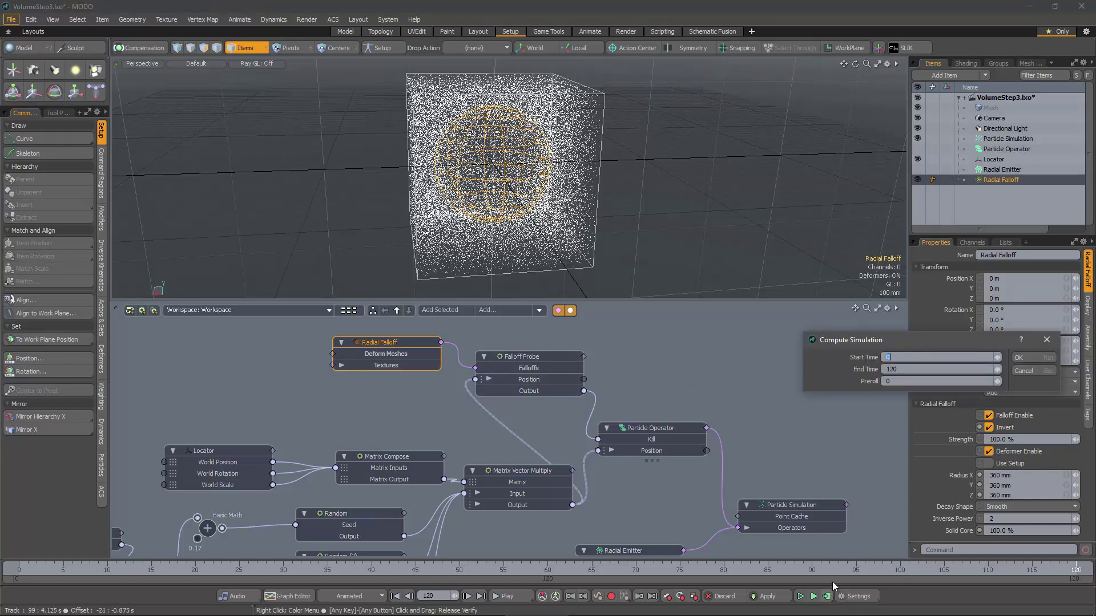
left_click(1020, 357)
left_click_drag(574, 218, 536, 204, "alt")
Shift the Radial Falloff node down and add a Capsule Falloff to the schematic
left_click_drag(402, 345, 389, 383)
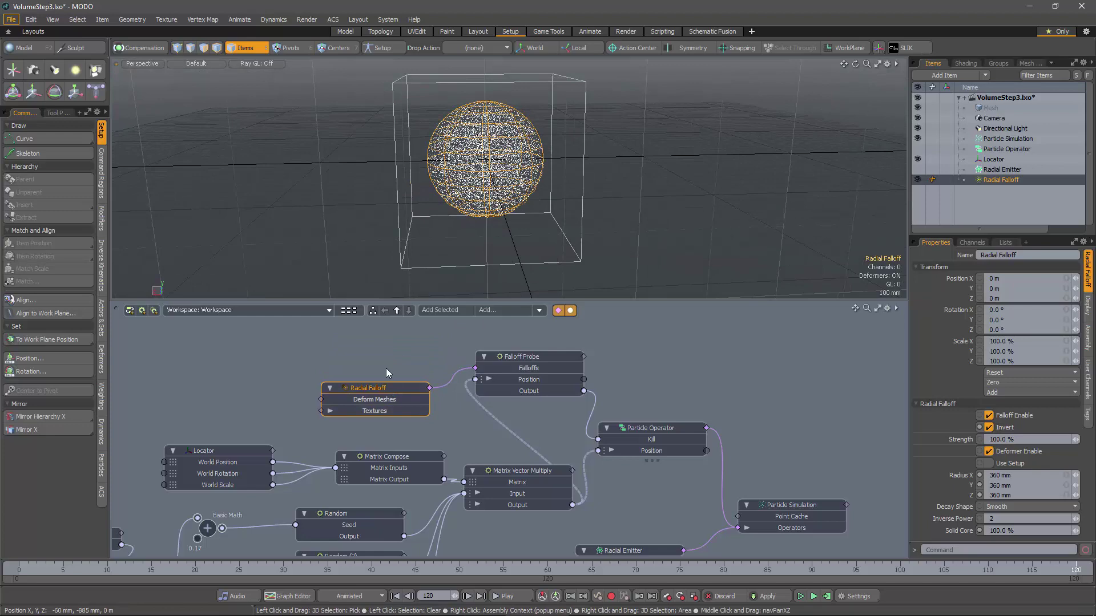
left_click_drag(532, 223, 516, 251, "alt")
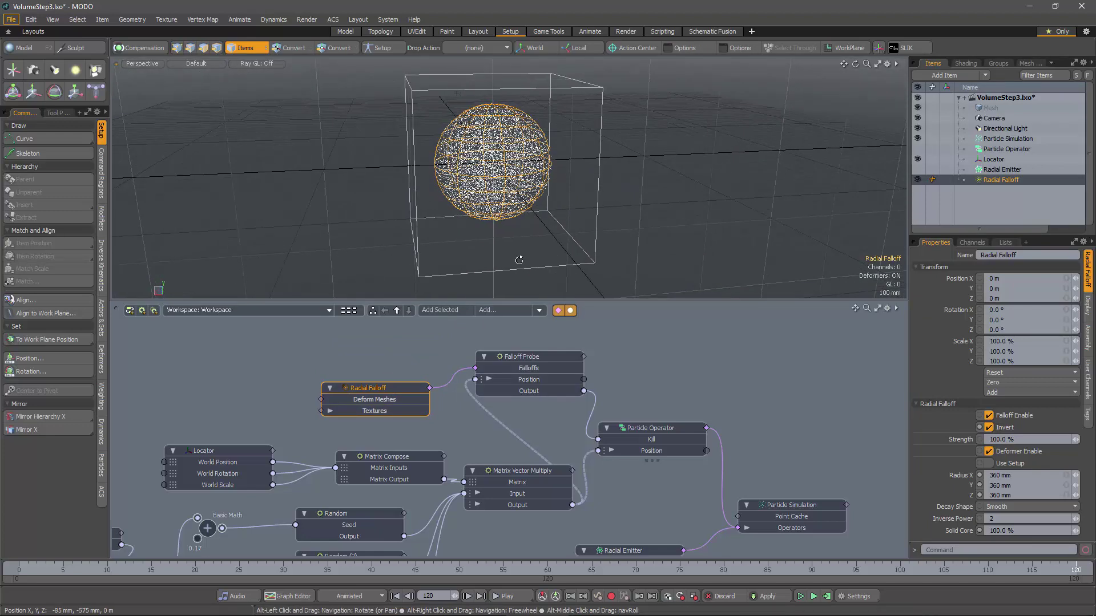
left_click(502, 311)
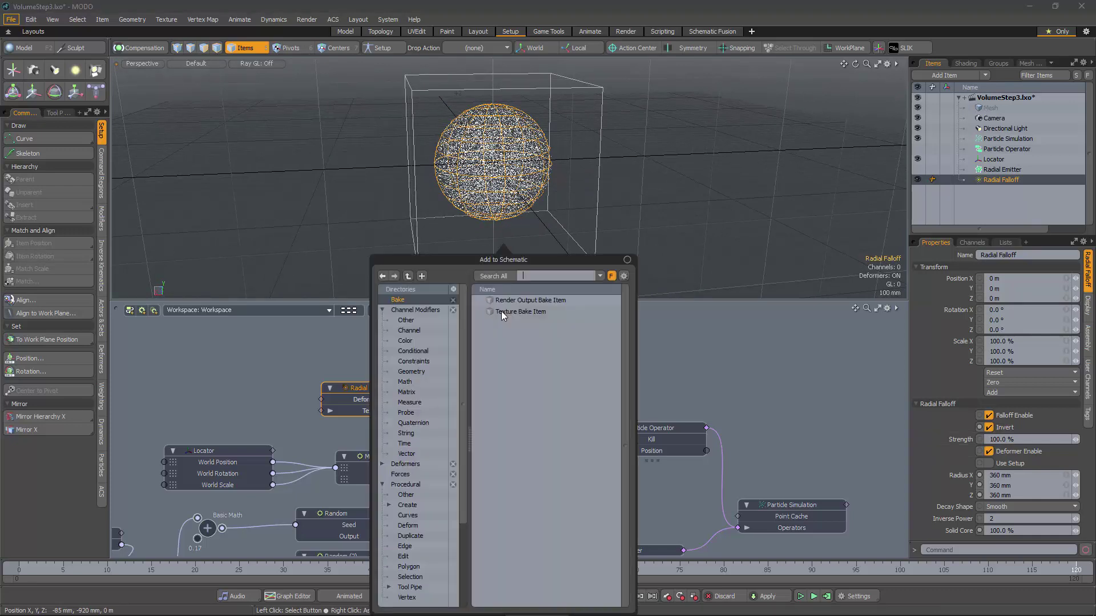
type("capsule")
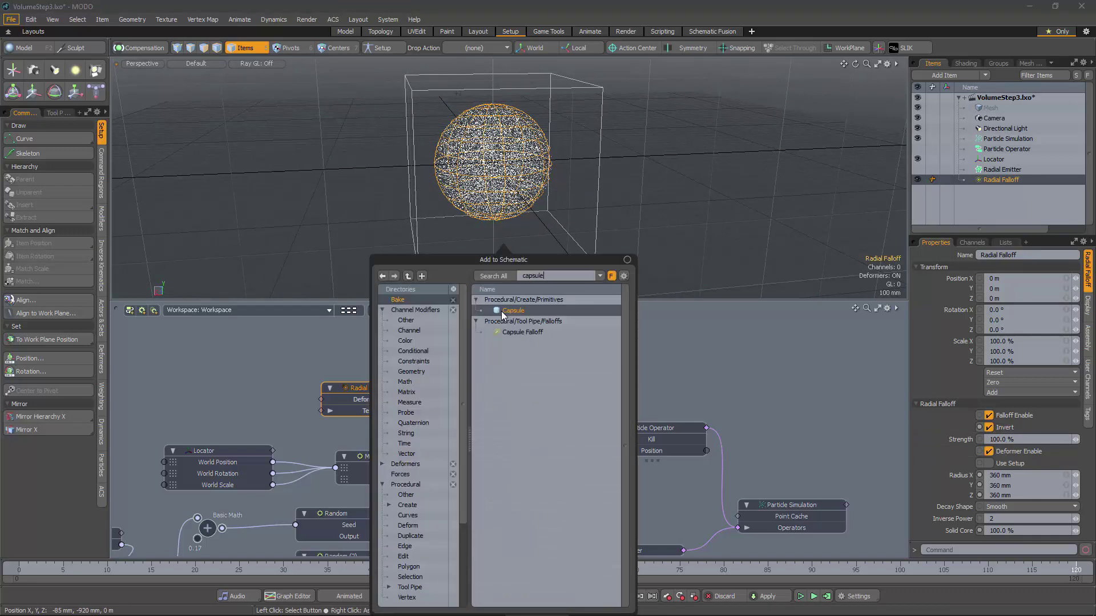
double_click(522, 332)
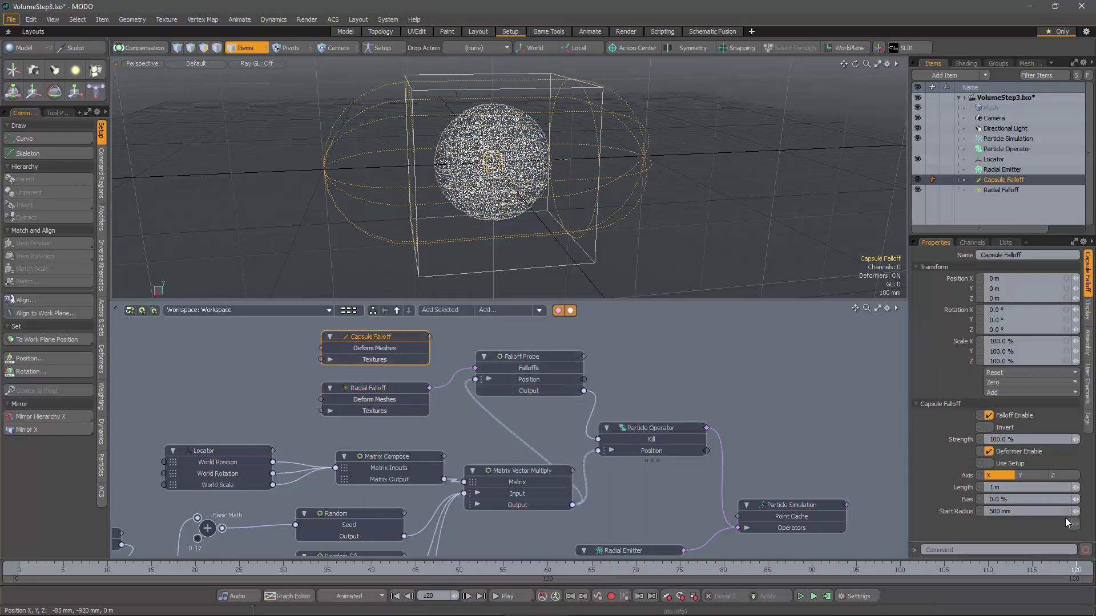
Set the Capsule Falloff's Start Radius to 130 mm and raise its Solid Core
left_click_drag(1075, 514, 1034, 514)
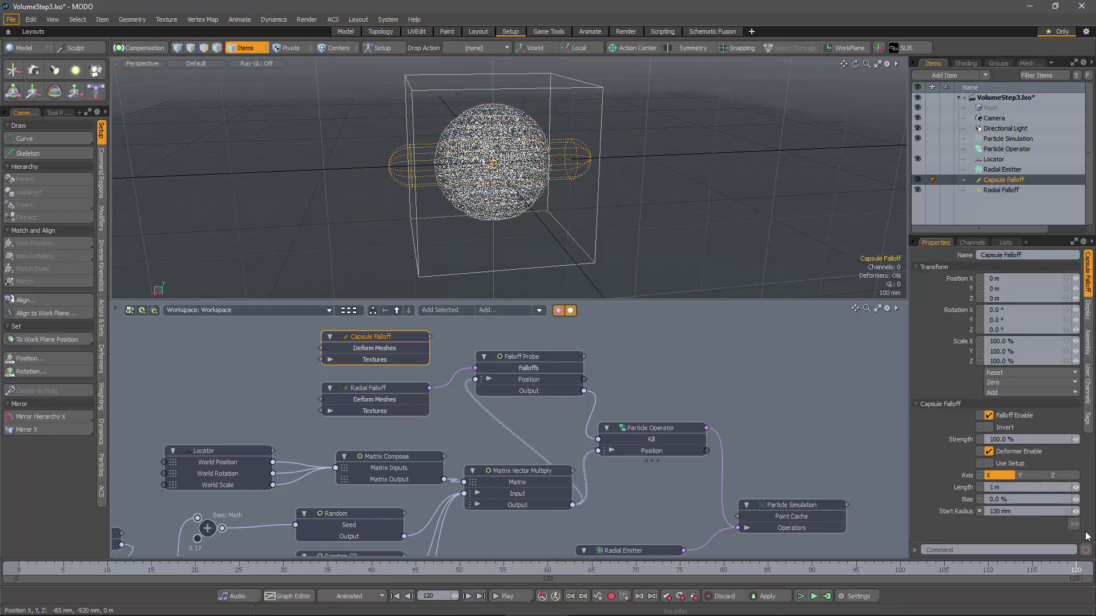
left_click(1073, 524)
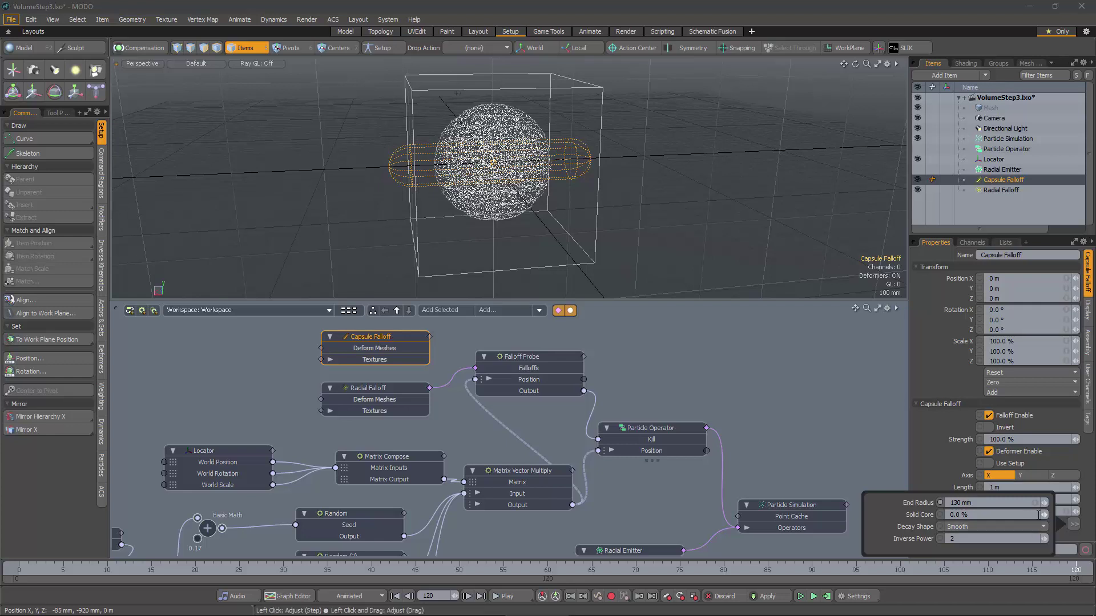
left_click_drag(1047, 516, 1049, 517)
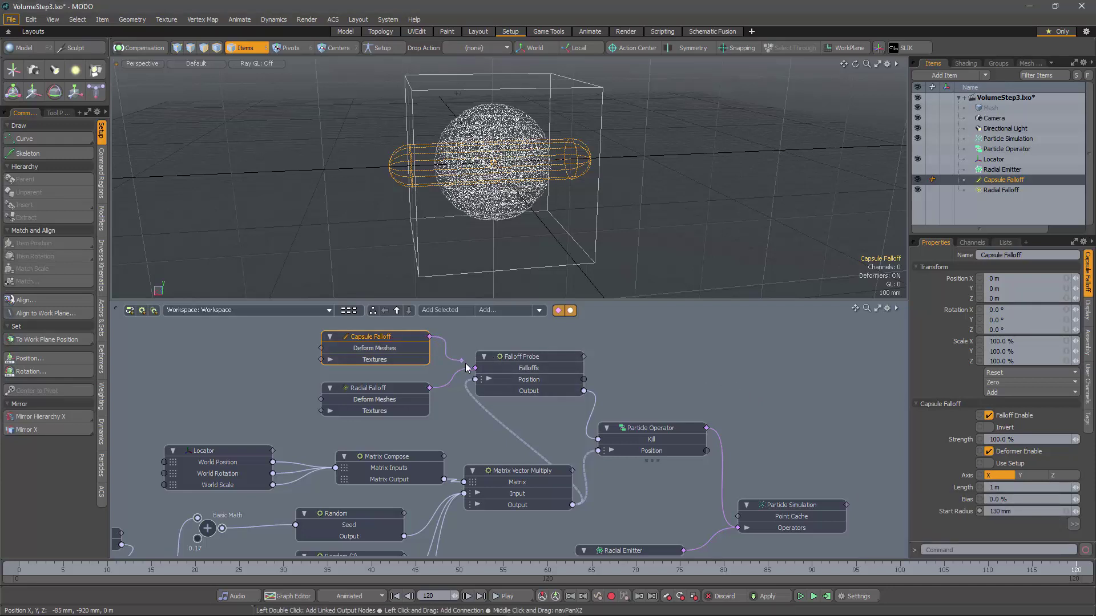
Connect the Capsule Falloff to the Falloff Probe's Falloffs, recompute the simulation from 0 to 120 and inspect the sphere of particles
left_click_drag(467, 363, 476, 367)
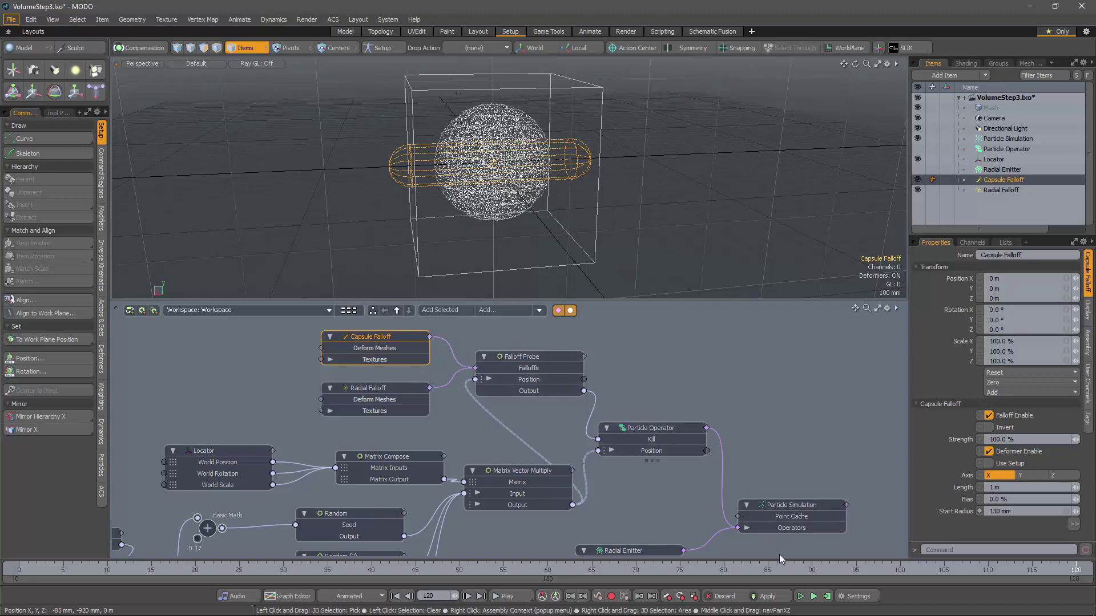
left_click(826, 596)
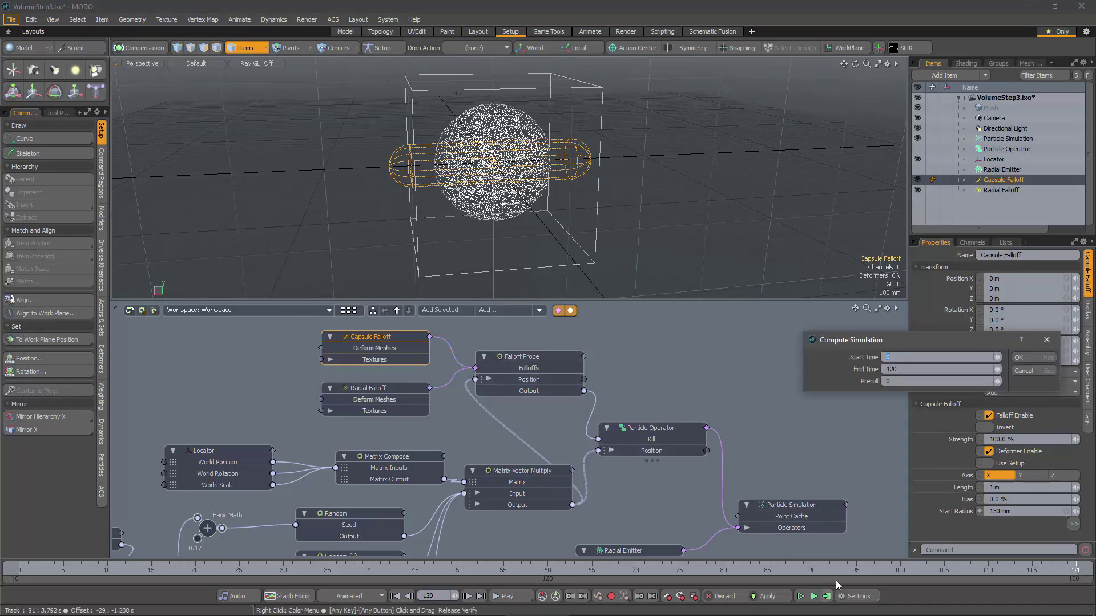
left_click(1025, 358)
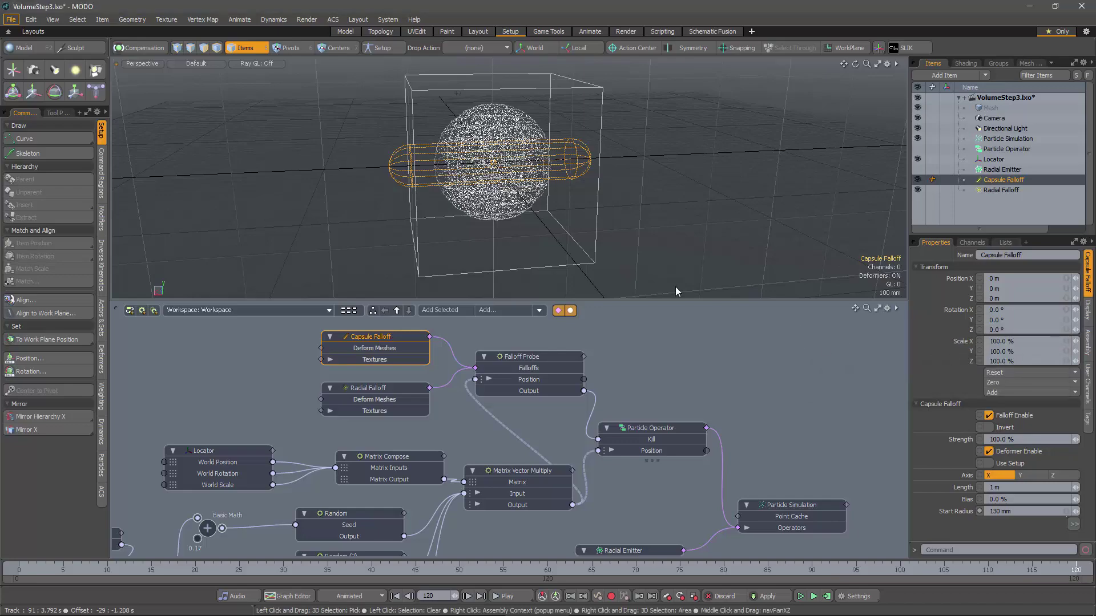
left_click_drag(552, 249, 488, 222, "alt")
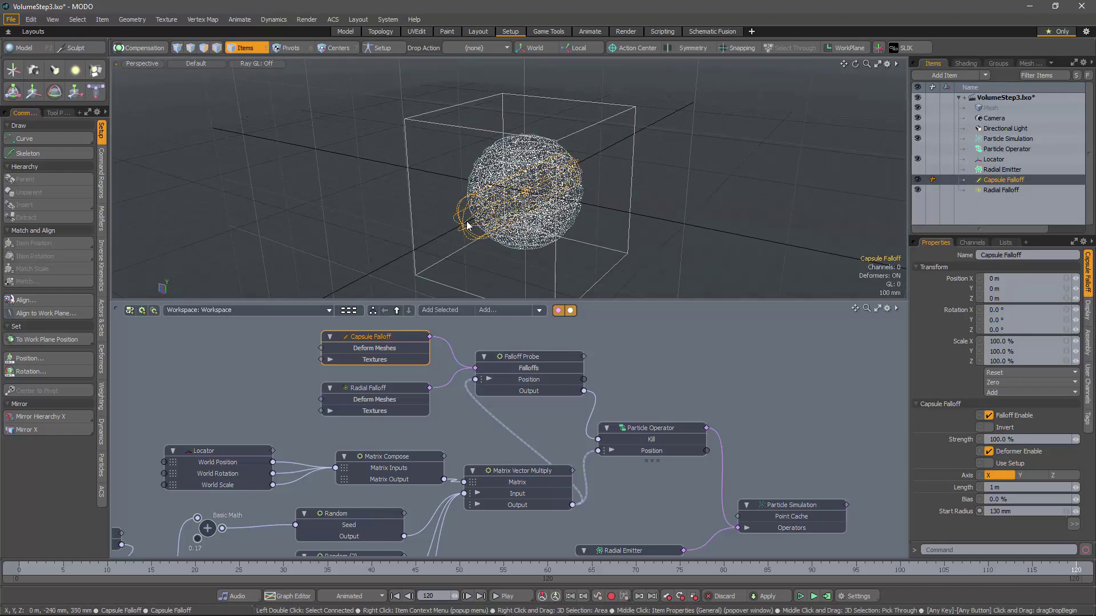
left_click_drag(491, 228, 538, 274, "alt")
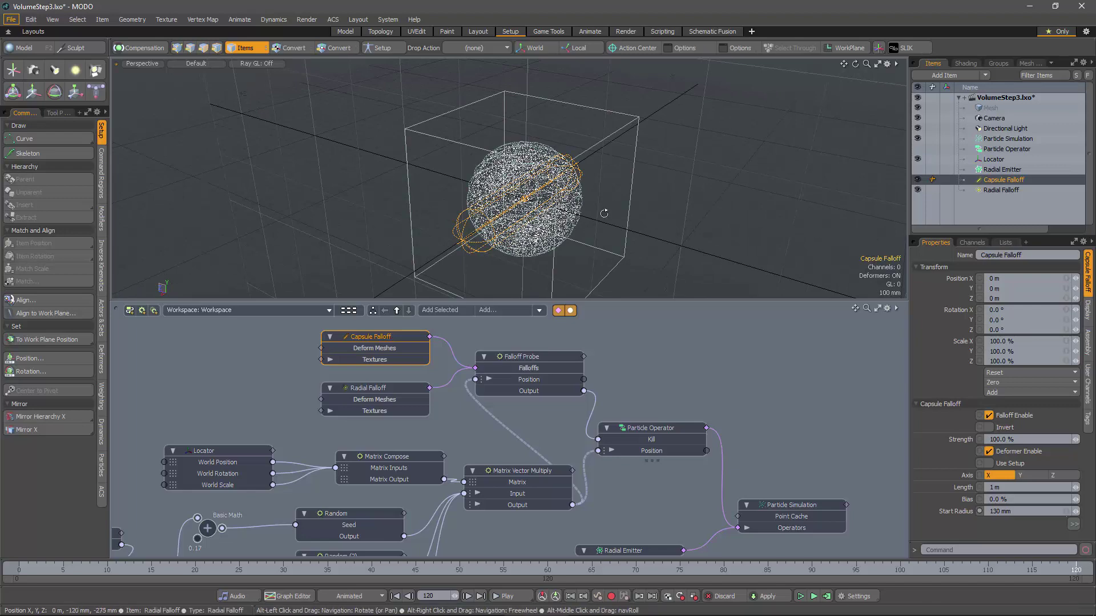
left_click_drag(527, 208, 565, 222, "alt")
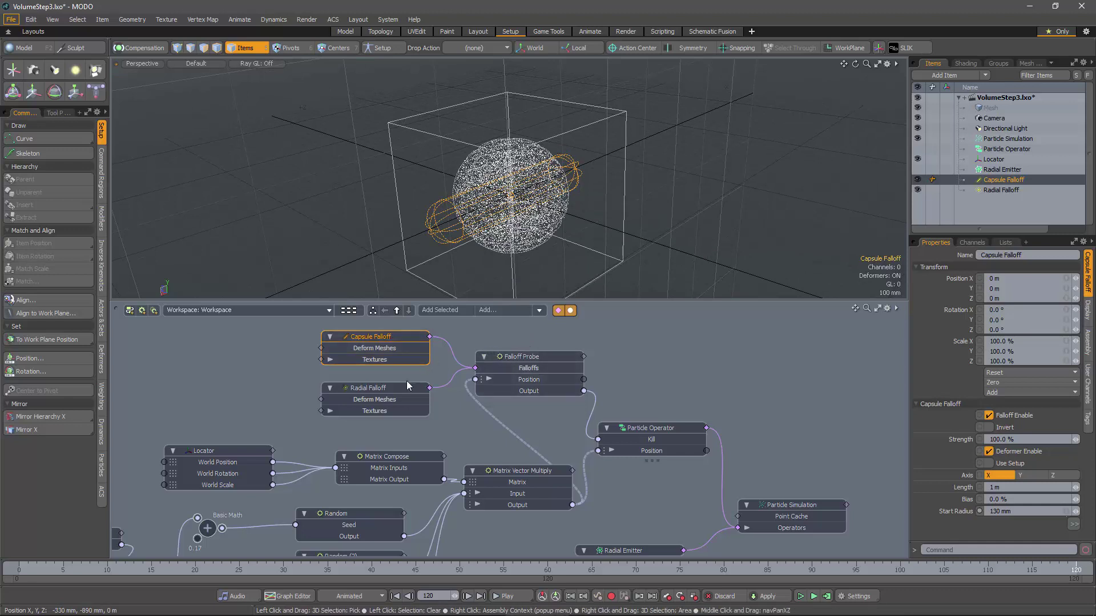
Move the Capsule Falloff, Radial Falloff and Falloff Probe nodes down to free space above them in the schematic
key("ctrl+z")
key("ctrl+z")
left_click_drag(391, 346, 385, 377)
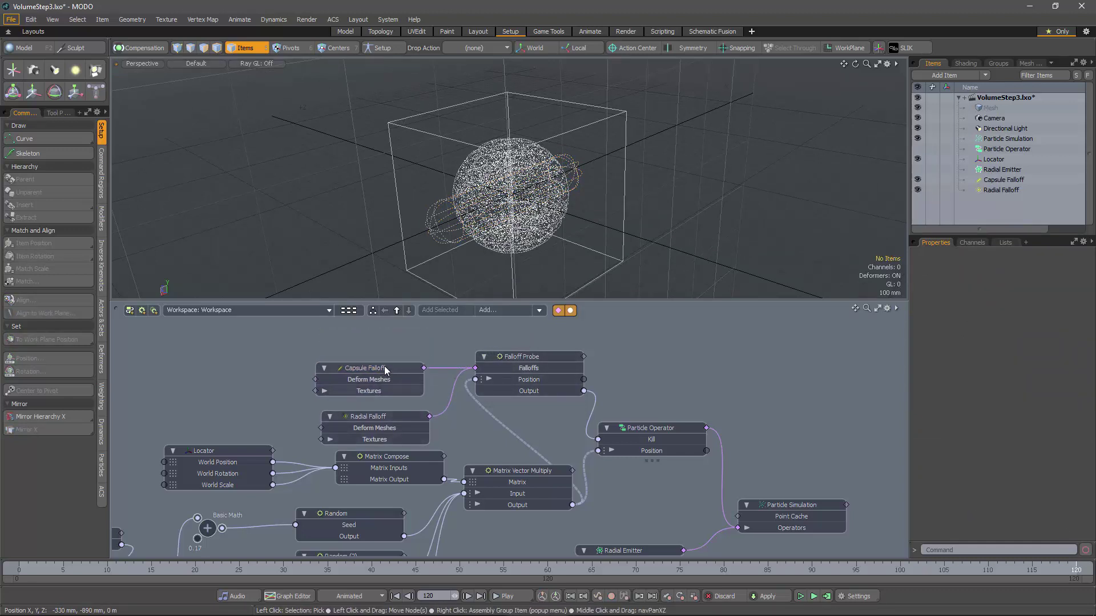
left_click_drag(516, 360, 516, 380)
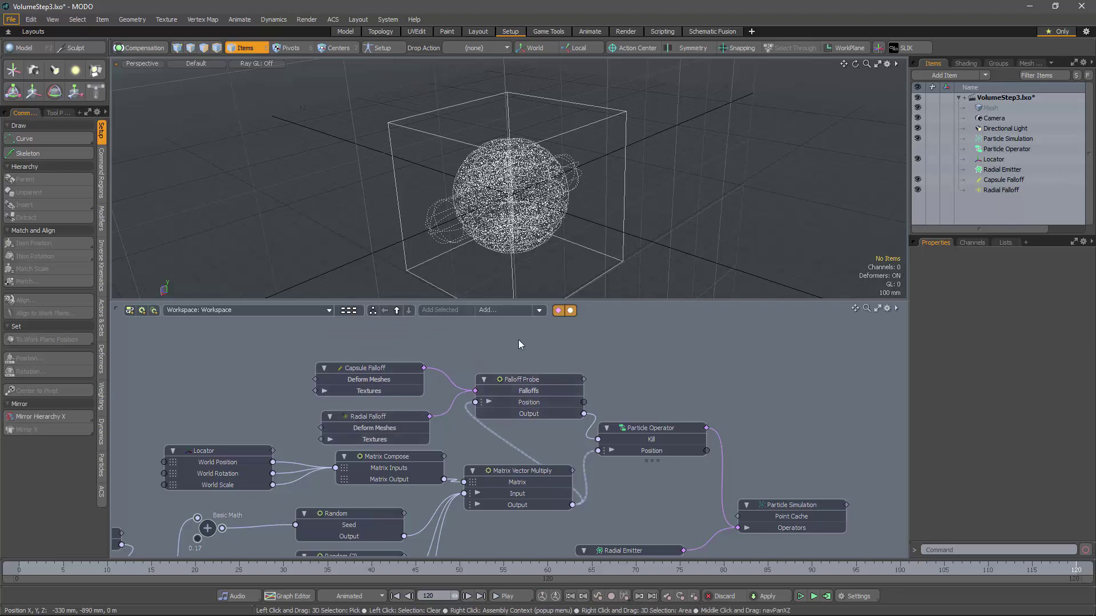
Add a second Falloff Probe to the schematic and place its node above the first probe
left_click(505, 310)
type("falloff")
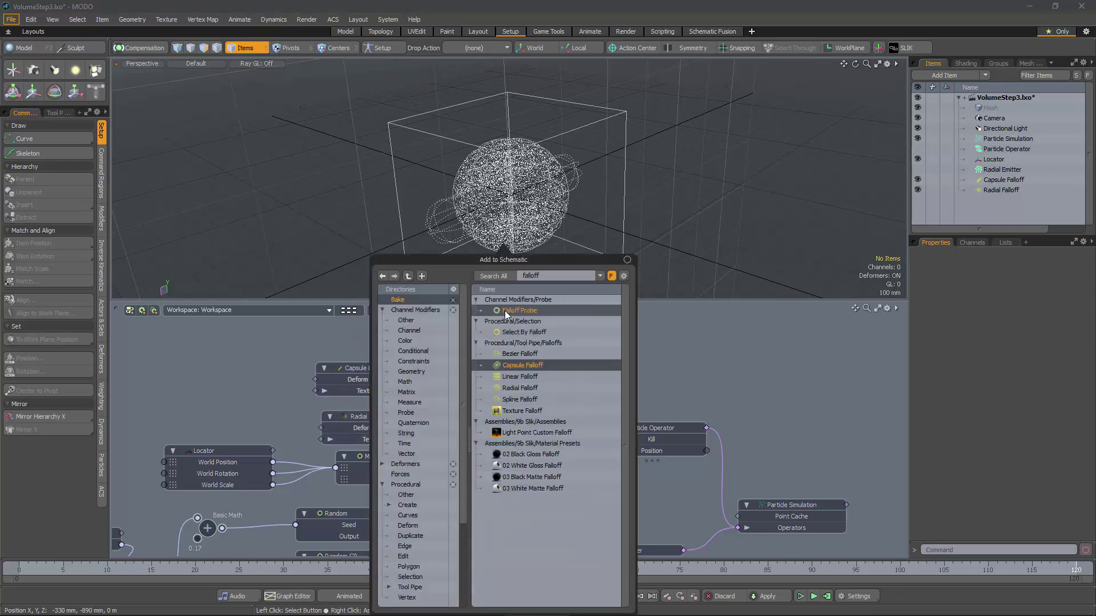
double_click(506, 312)
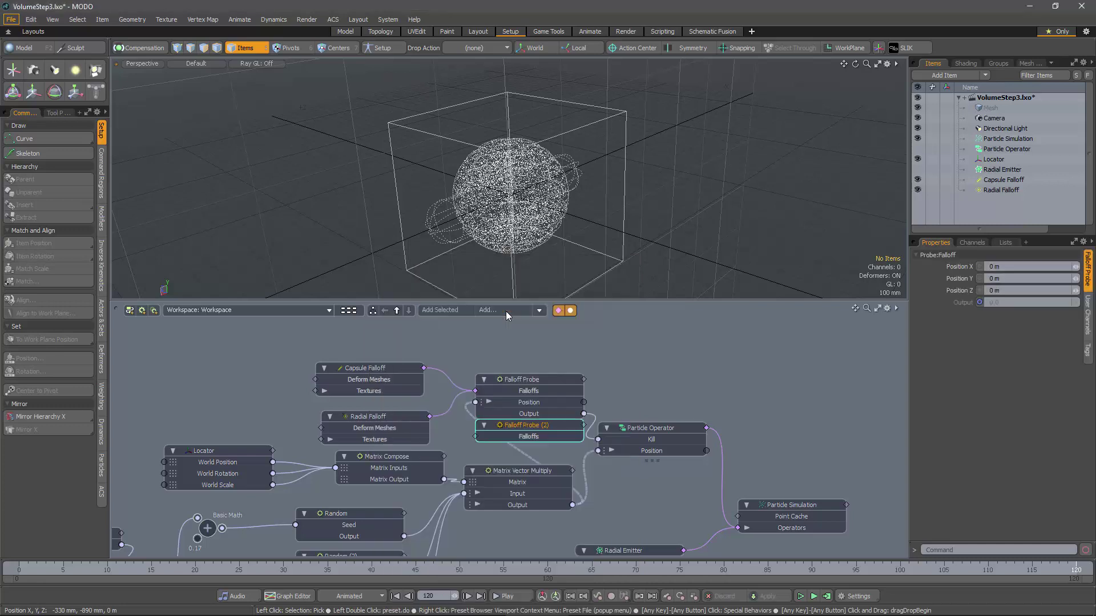
left_click_drag(533, 339, 533, 333)
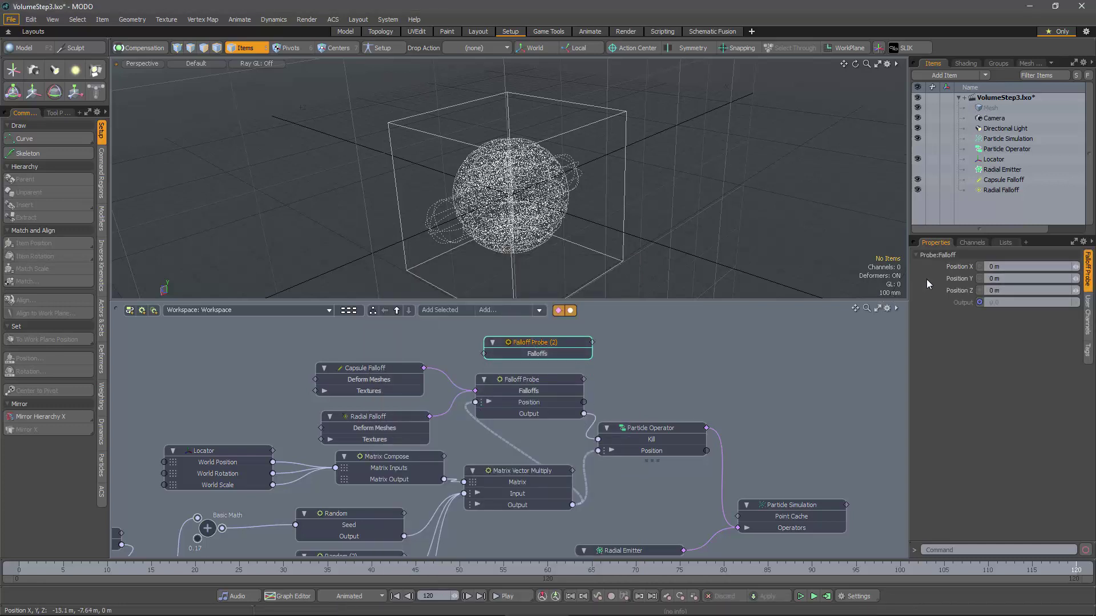
Add the Position and Output channels of Falloff Probe (2) to its schematic node and move the node clear of the first probe
left_click(947, 267)
left_click(954, 303, "shift")
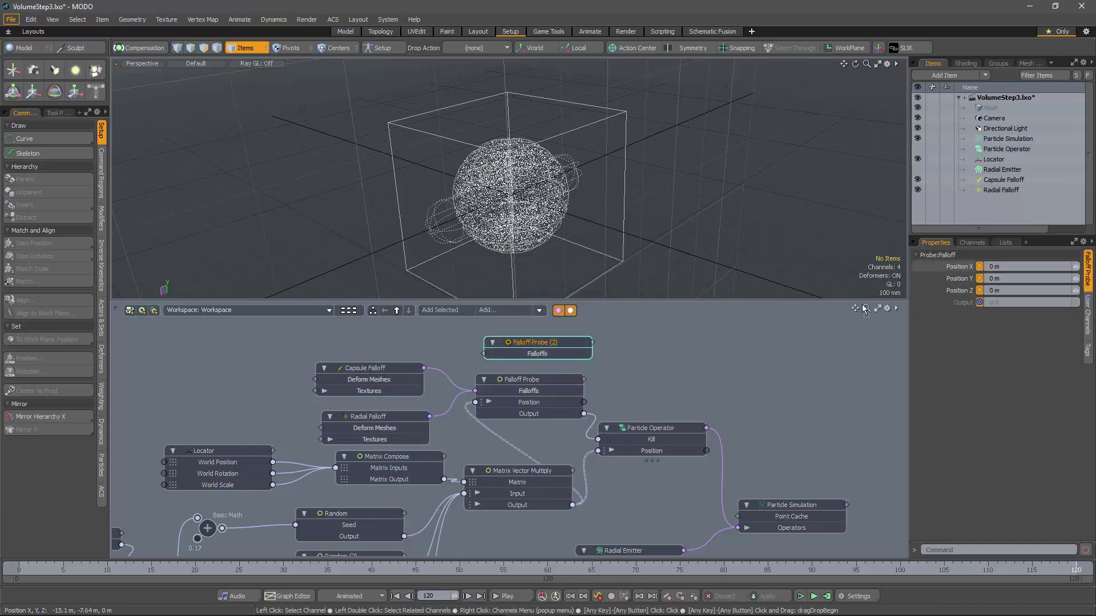
left_click_drag(955, 303, 745, 337)
left_click(555, 341)
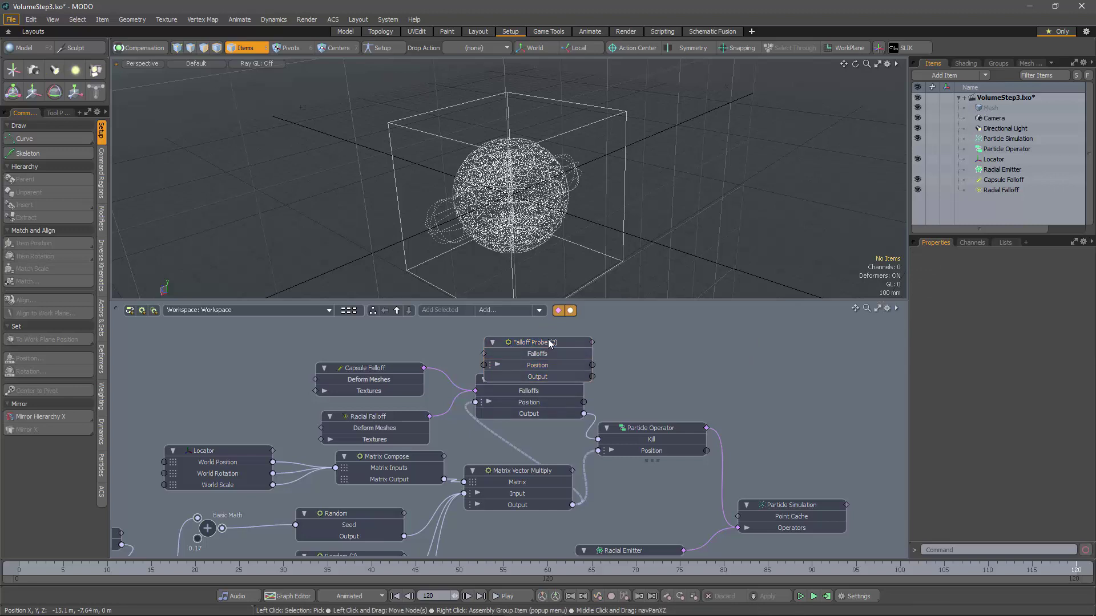
left_click_drag(548, 340, 539, 323)
Connect Matrix Vector Multiply's Output to Falloff Probe (2)'s Position, reroute the Capsule Falloff to that probe's Falloffs, and align both falloff nodes with their probes
left_click(571, 444)
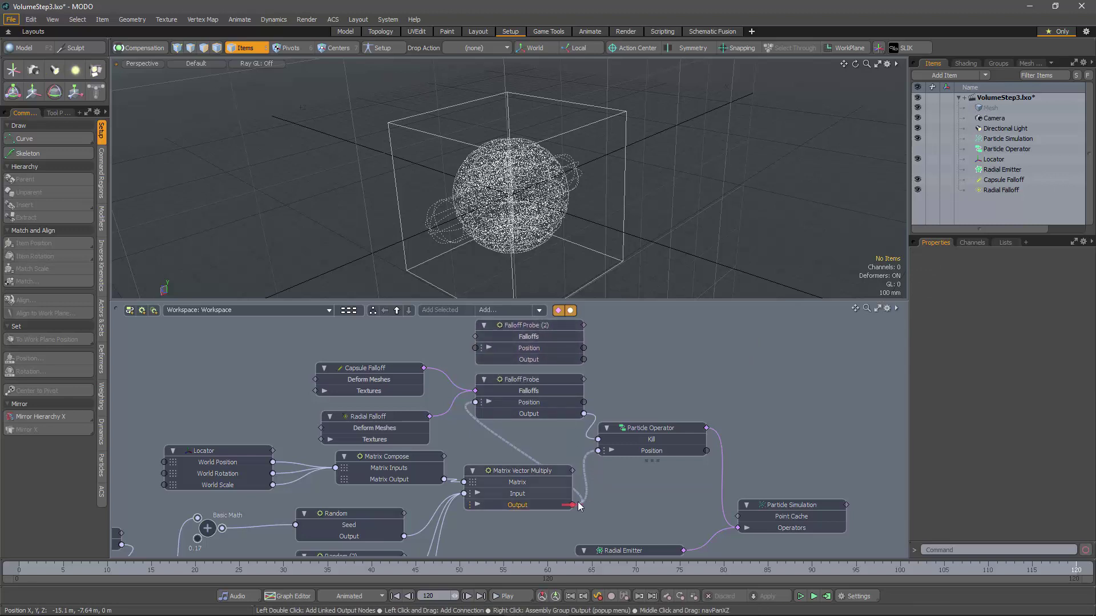
left_click_drag(516, 422, 474, 349)
left_click_drag(475, 390, 476, 336)
left_click_drag(388, 368, 396, 349)
left_click_drag(385, 419, 384, 403)
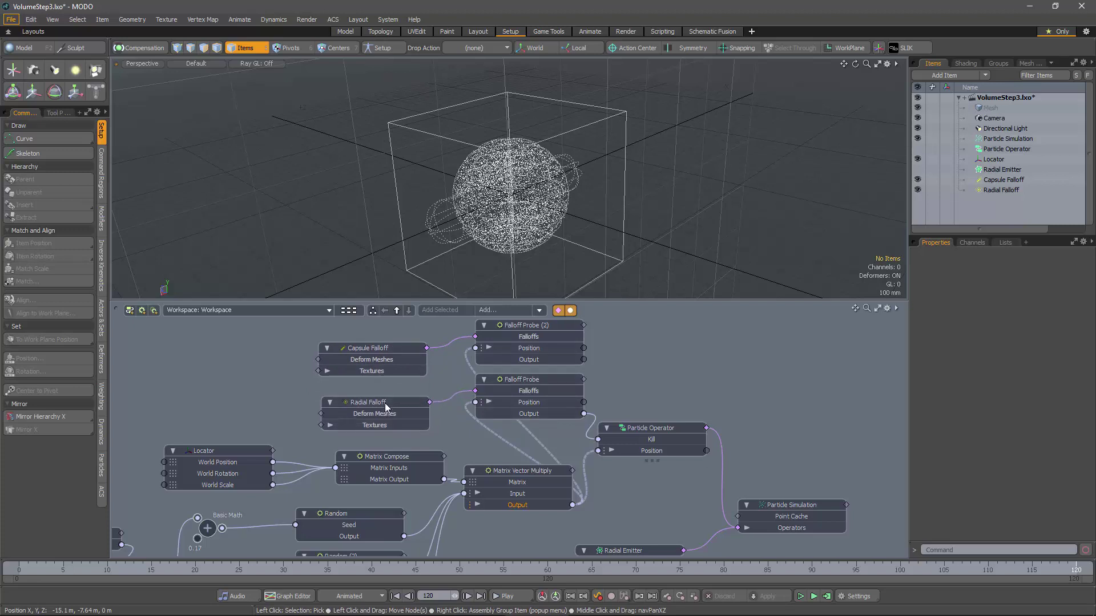
Enable Invert on the Capsule Falloff and space the Particle Operator and two Falloff Probe nodes to leave room between them
left_click(394, 350)
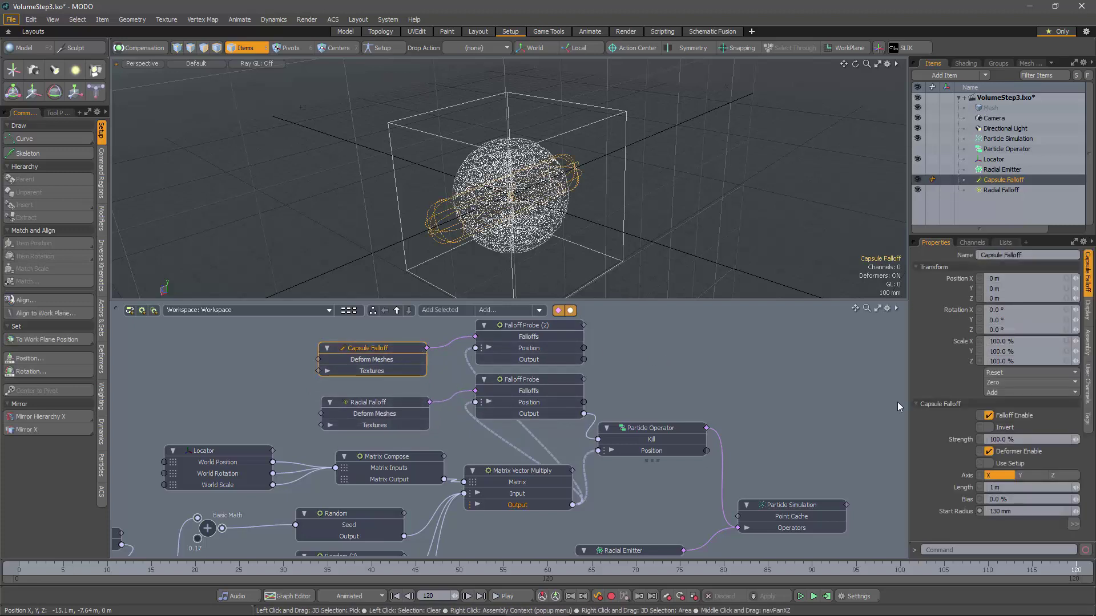
left_click(989, 427)
left_click_drag(636, 427, 684, 418)
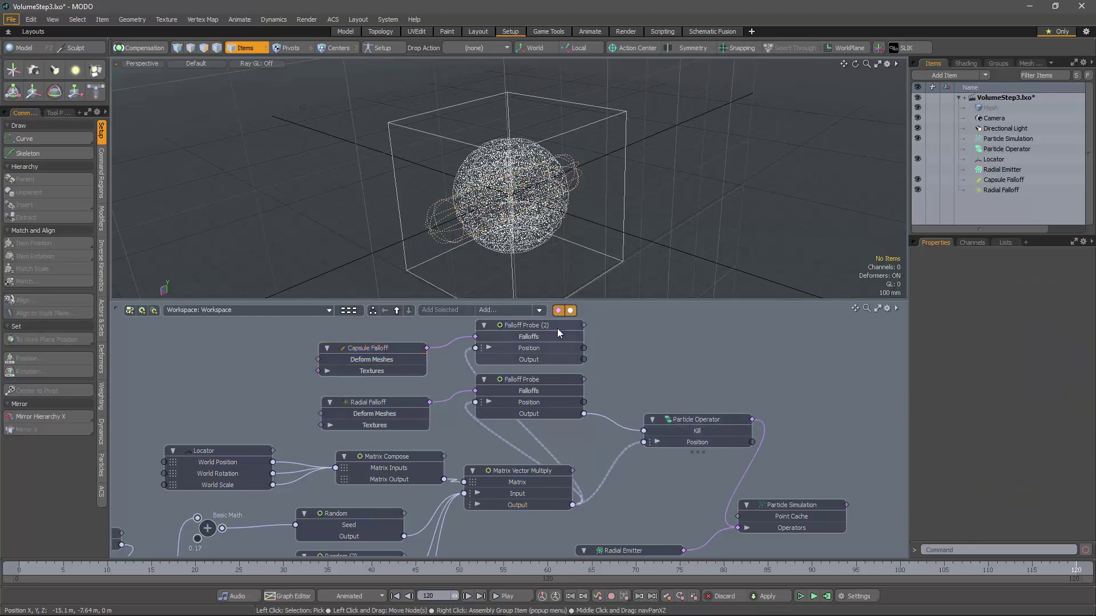
left_click_drag(535, 380, 531, 388)
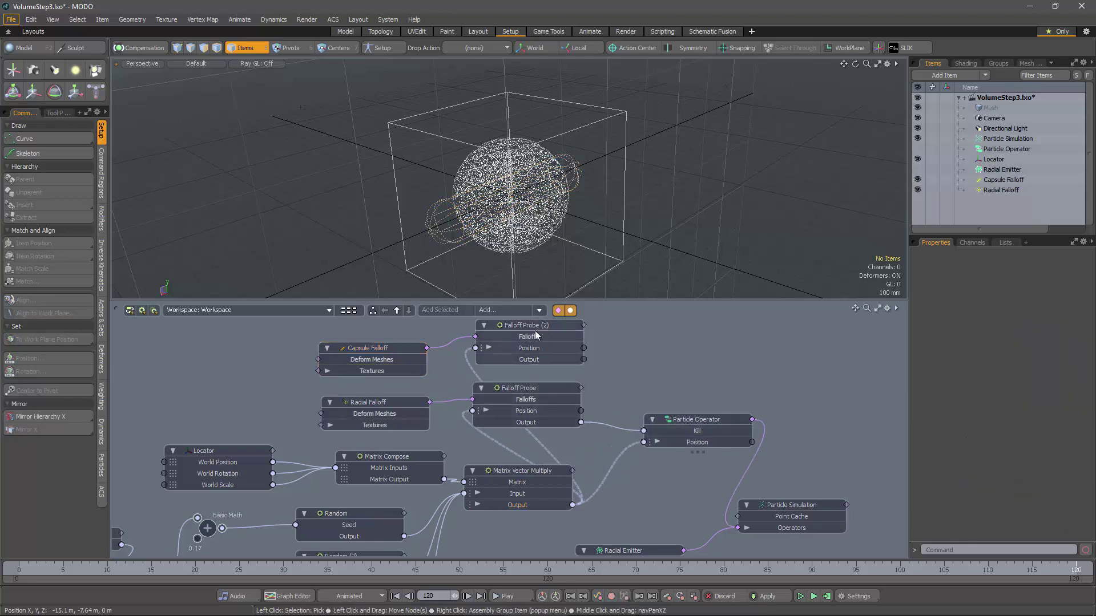
left_click_drag(535, 334, 530, 342)
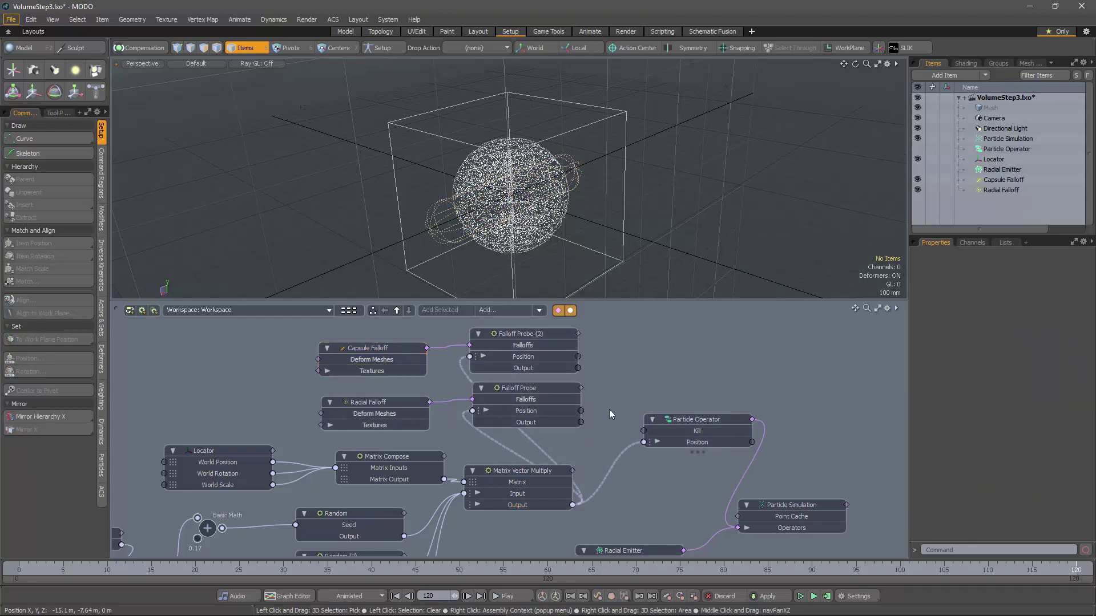
Add a Basic Math Minimum node that takes both Falloff Probe Outputs and feeds the Particle Operator's Kill channel
left_click(508, 311)
type("min")
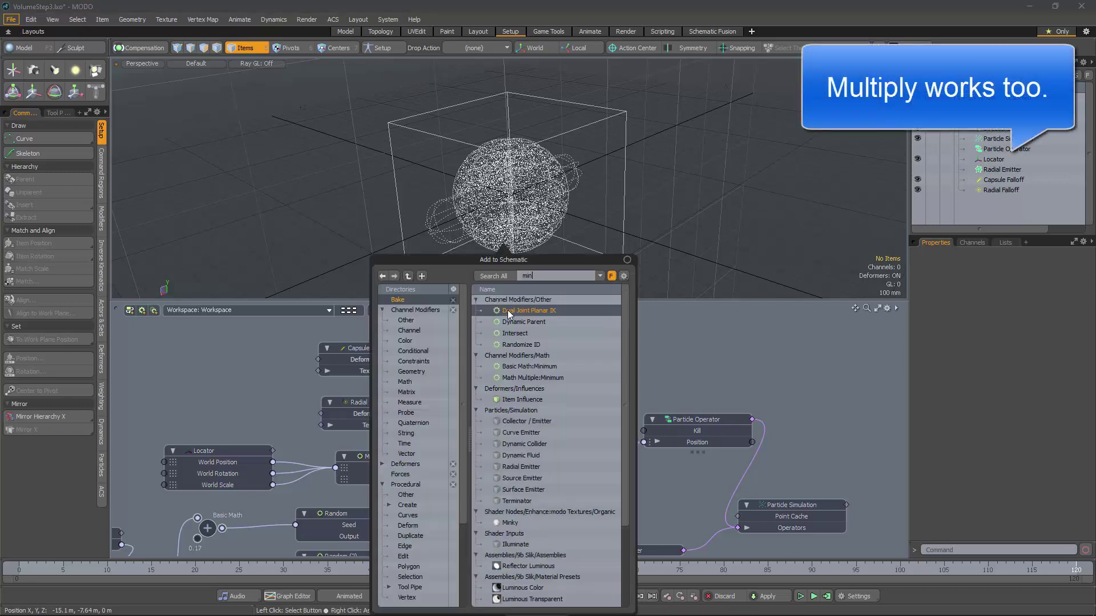
double_click(529, 332)
left_click_drag(486, 460, 617, 370)
left_click_drag(580, 422, 644, 431)
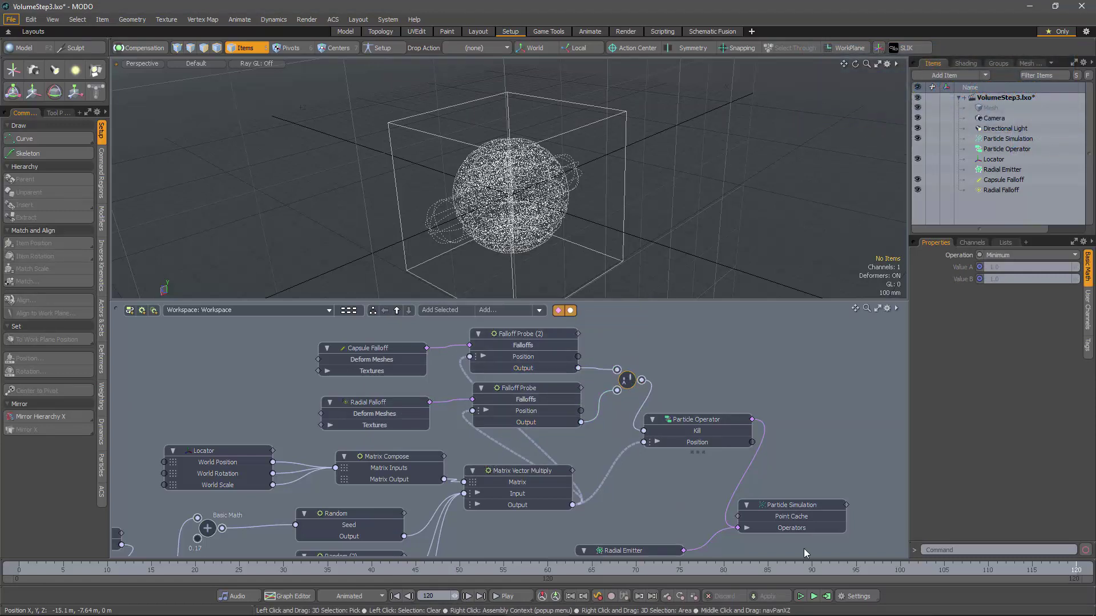
Recompute the simulation from 0 to 120 and inspect the combined sphere and capsule particle volume
left_click(827, 596)
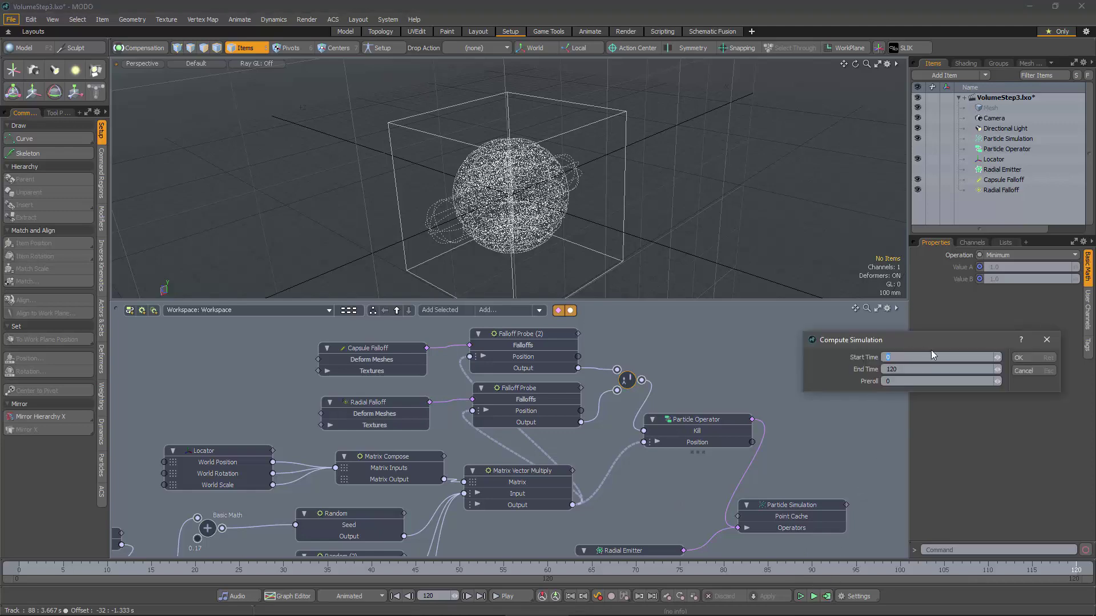
left_click(1029, 360)
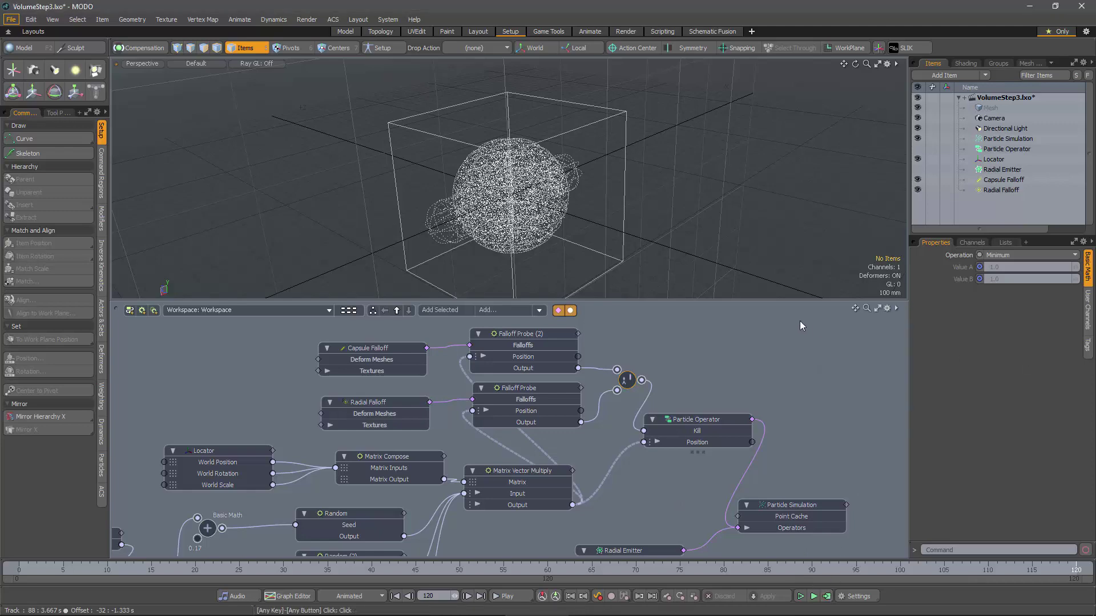
left_click_drag(759, 191, 517, 245, "alt")
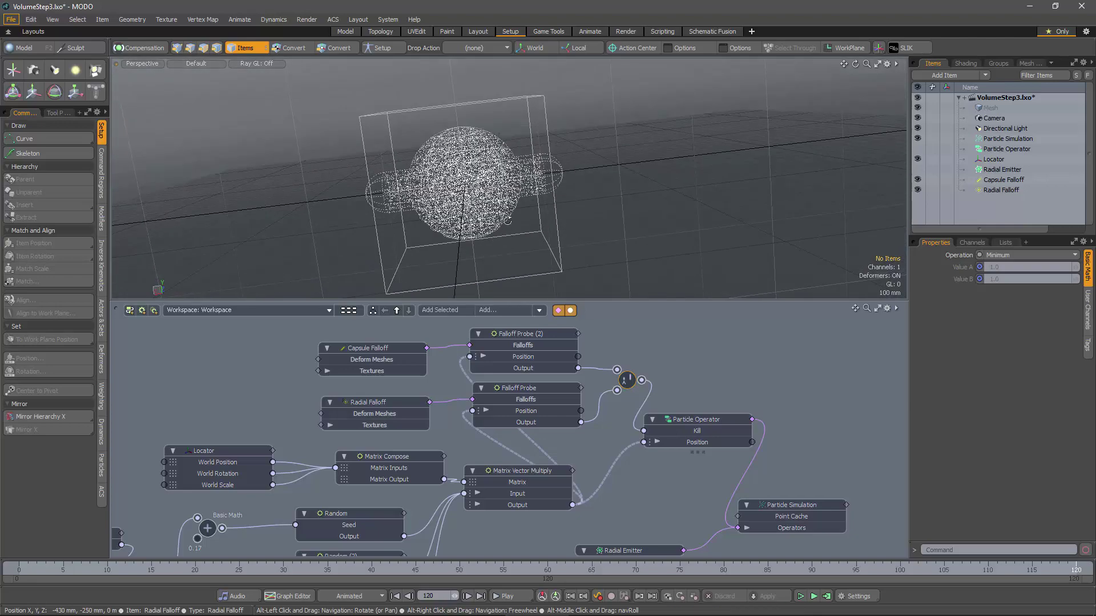
left_click_drag(539, 184, 569, 212, "alt")
middle_click_drag(653, 331, 622, 344)
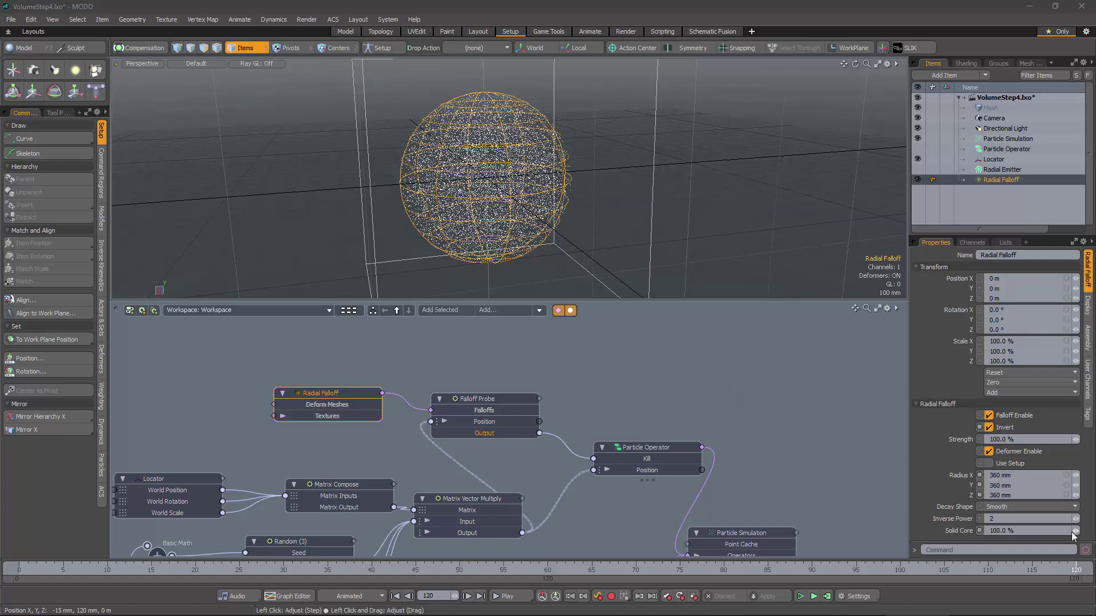
Set the Radial Falloff's Solid Core to 60% and recompute the particle simulation to inspect the sphere's edge
left_click_drag(1077, 531, 1030, 530)
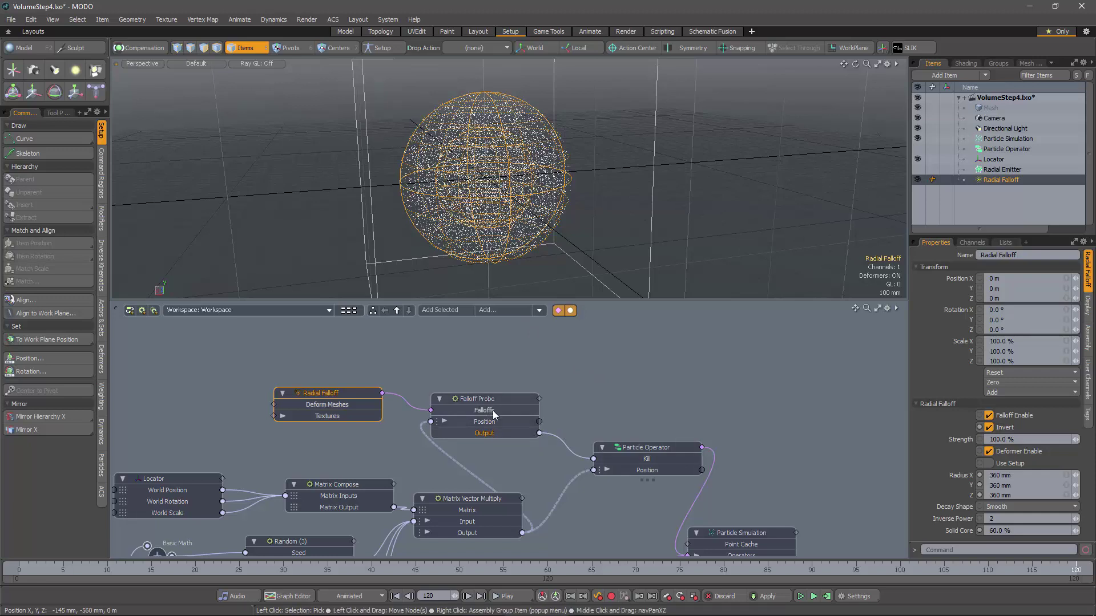
left_click_drag(643, 451, 660, 447)
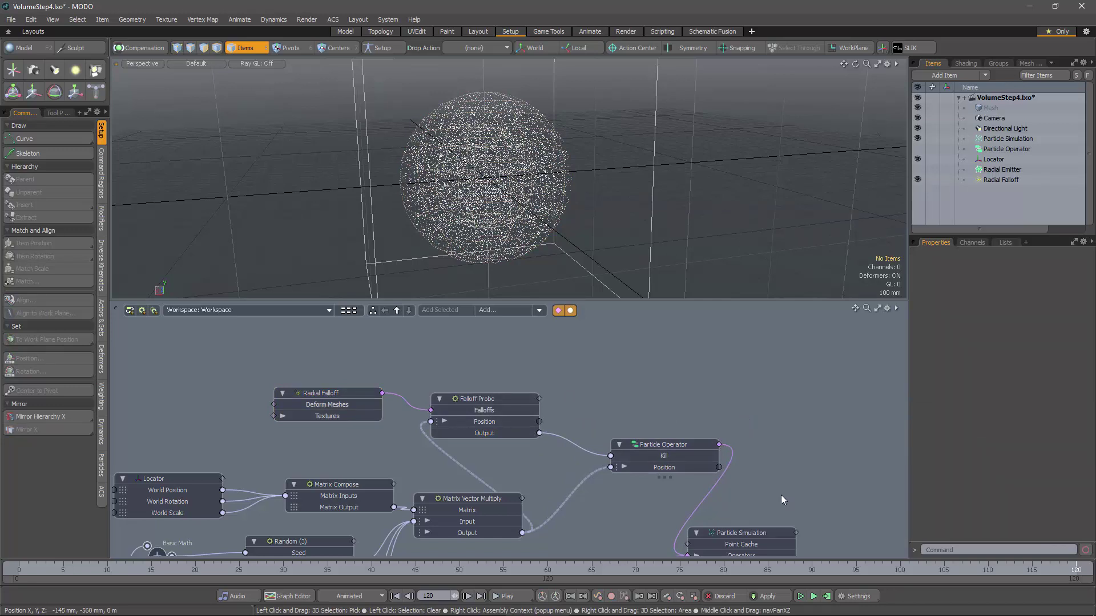
left_click(824, 598)
left_click(1023, 360)
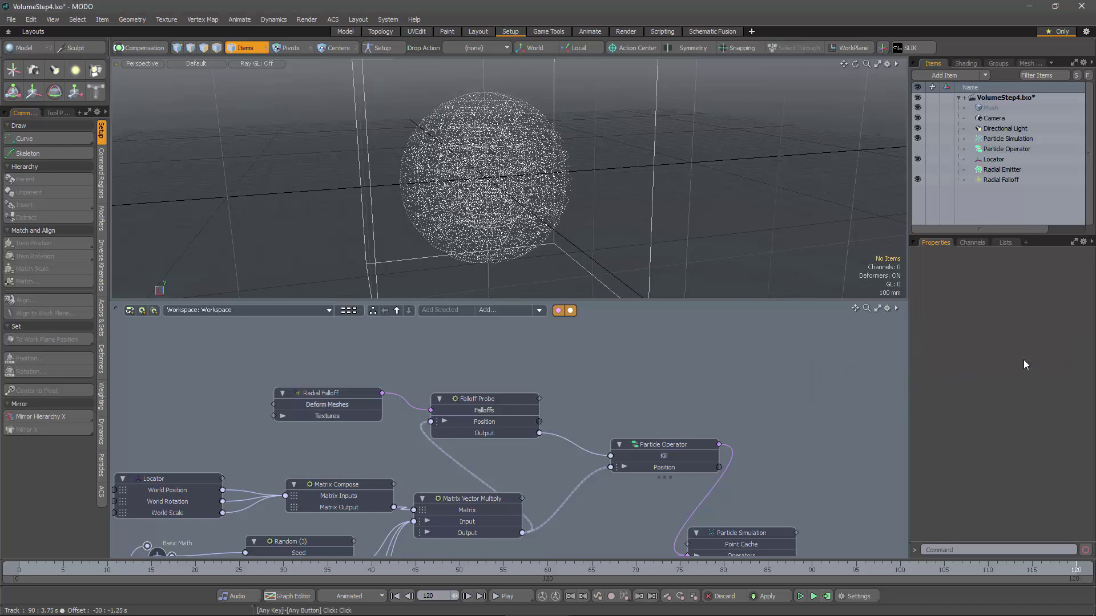
mouse_move(553, 218)
left_mouse_down("alt")
mouse_move(516, 189)
mouse_move(482, 204)
mouse_move(541, 225)
left_mouse_up("alt")
scroll(545, 220, "down", 2)
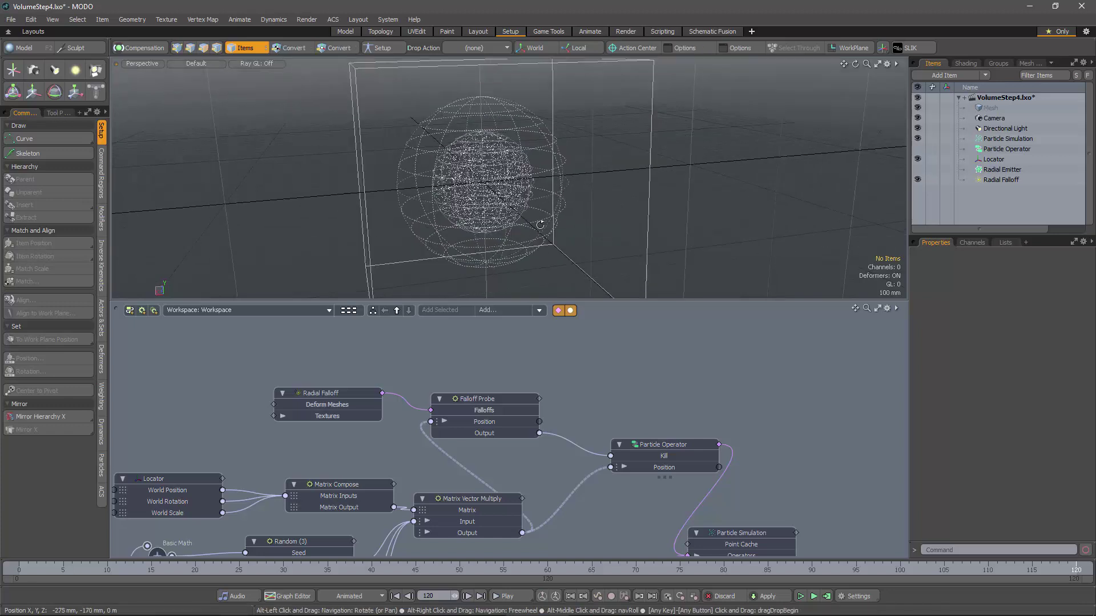
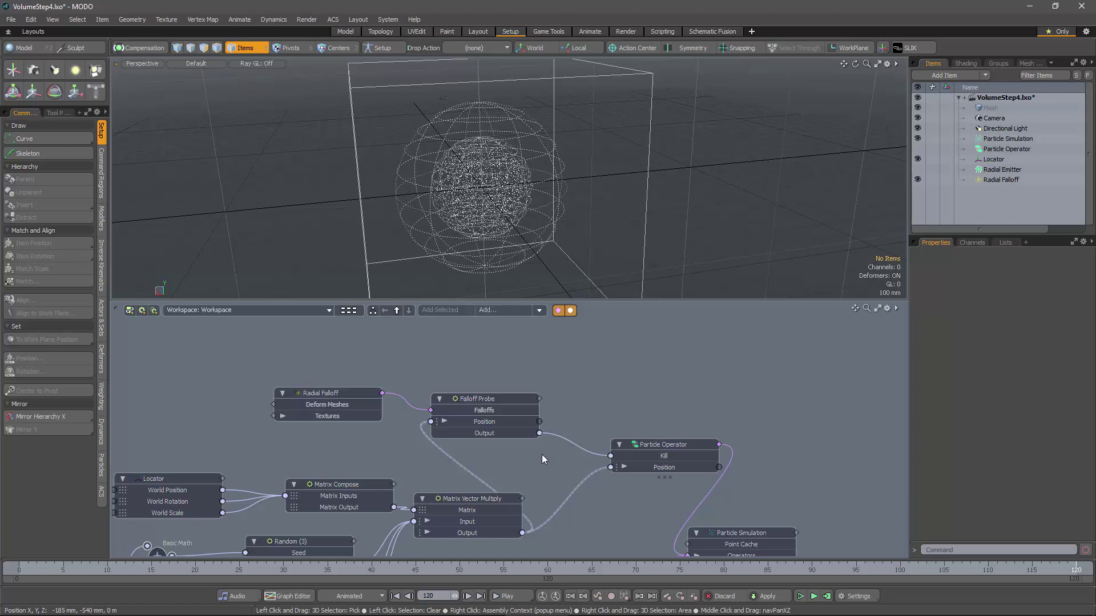
Add a Random node beside the Radial Falloff, disable Use Time As Seed and expose its Seed channel on the node
left_click(493, 310)
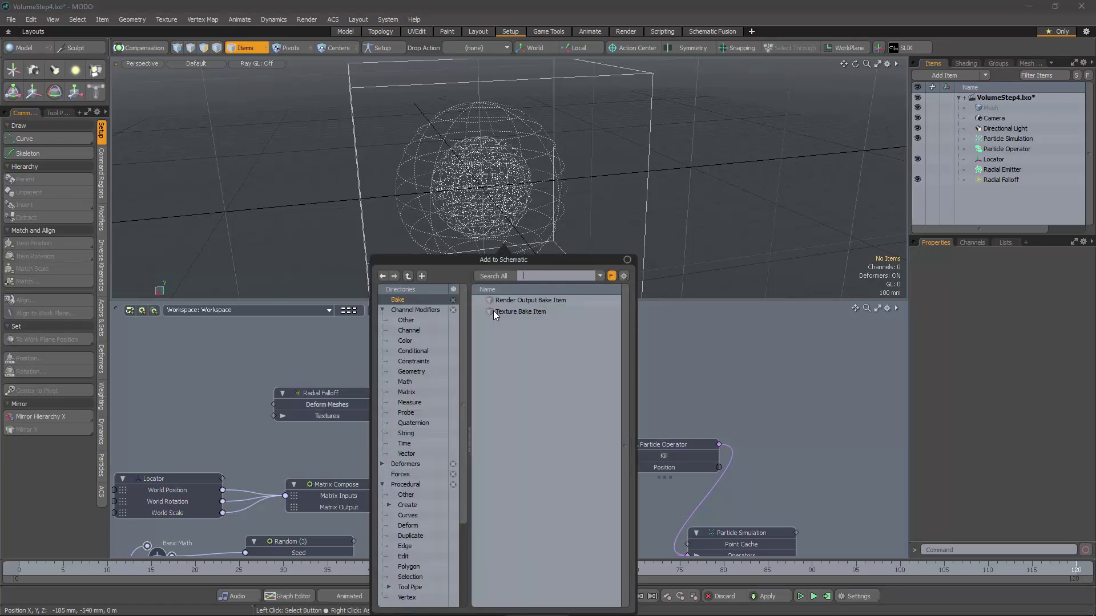
type("random")
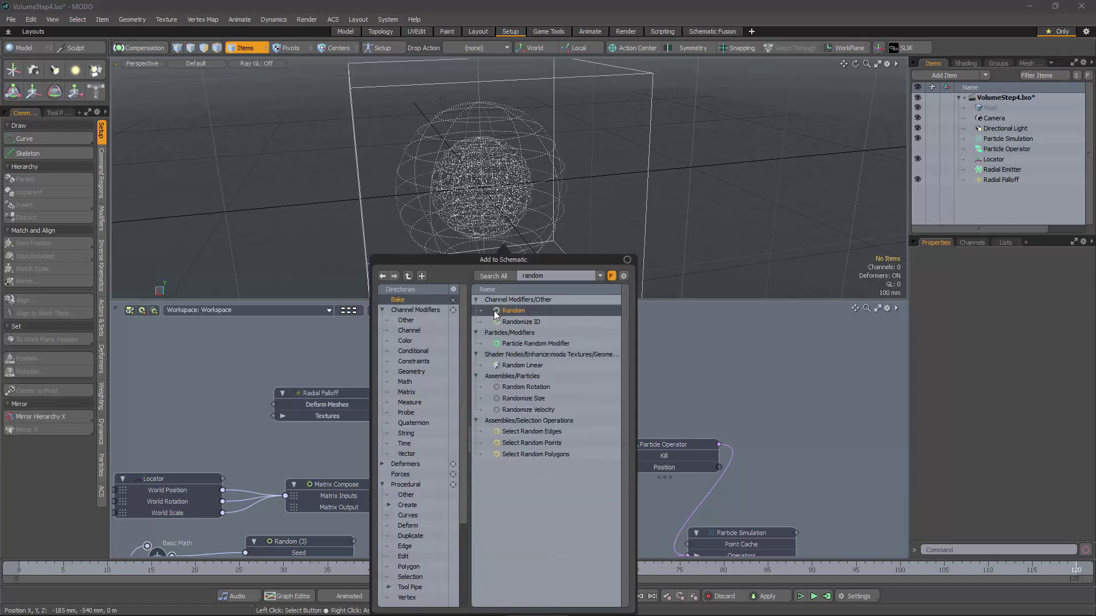
double_click(496, 312)
left_click_drag(565, 418, 174, 368)
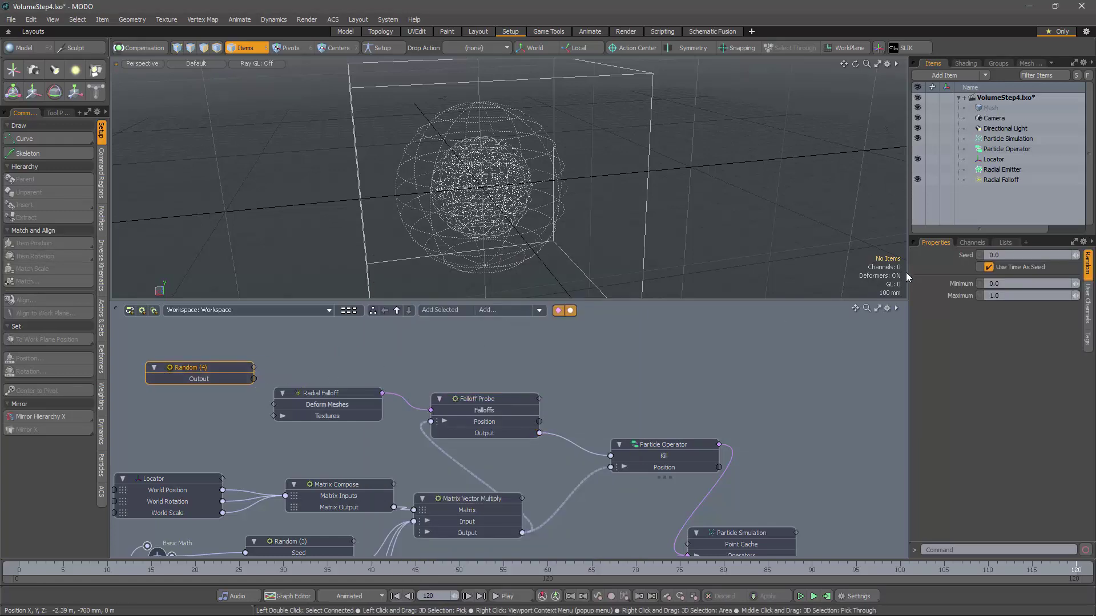
left_click(987, 268)
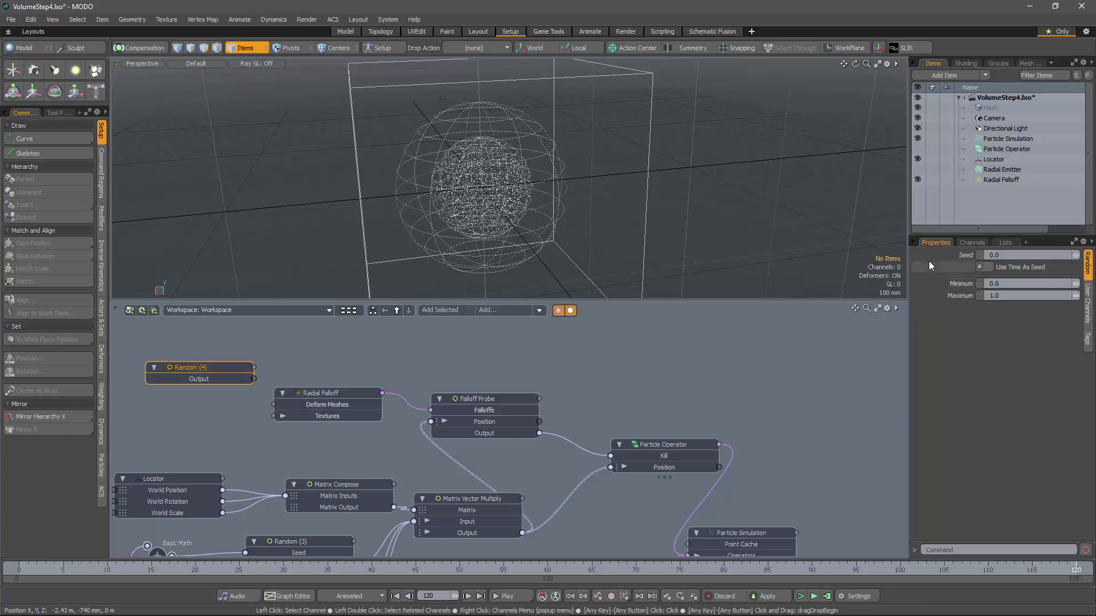
left_click_drag(961, 255, 684, 320)
Connect the math node fed by the Particle Operator's ID to the new Random node's Seed, and place Random above the Radial Falloff
left_click_drag(440, 351, 611, 337, "alt+shift")
mouse_move(243, 451)
left_mouse_down("alt+shift")
mouse_move(303, 445)
mouse_move(428, 392)
mouse_move(423, 418)
left_mouse_up("alt+shift")
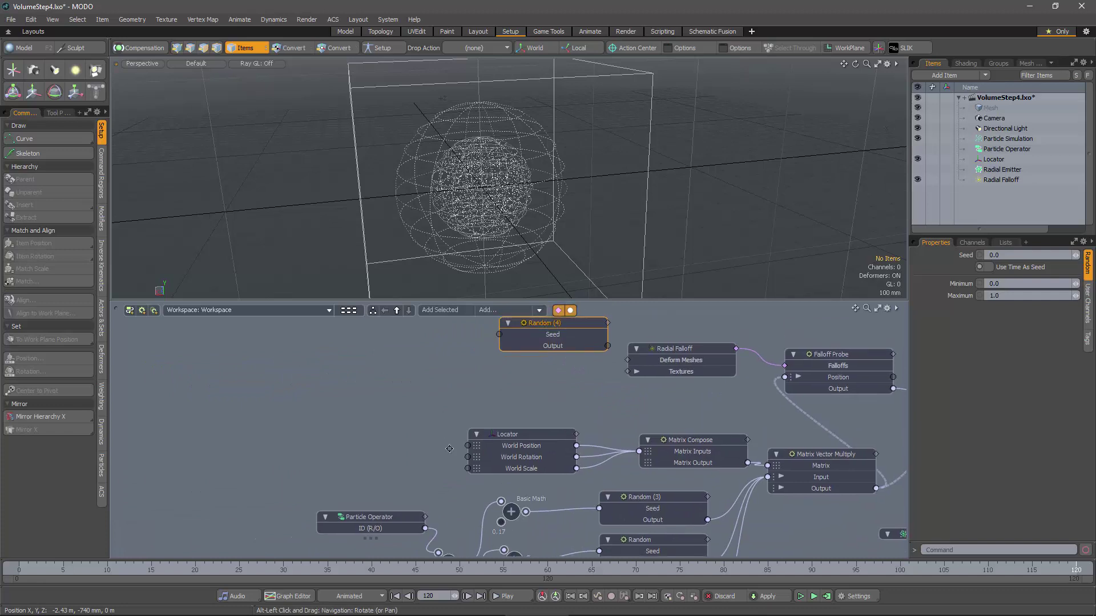
left_click_drag(445, 508, 413, 497, "alt+shift")
left_click_drag(432, 550, 468, 323)
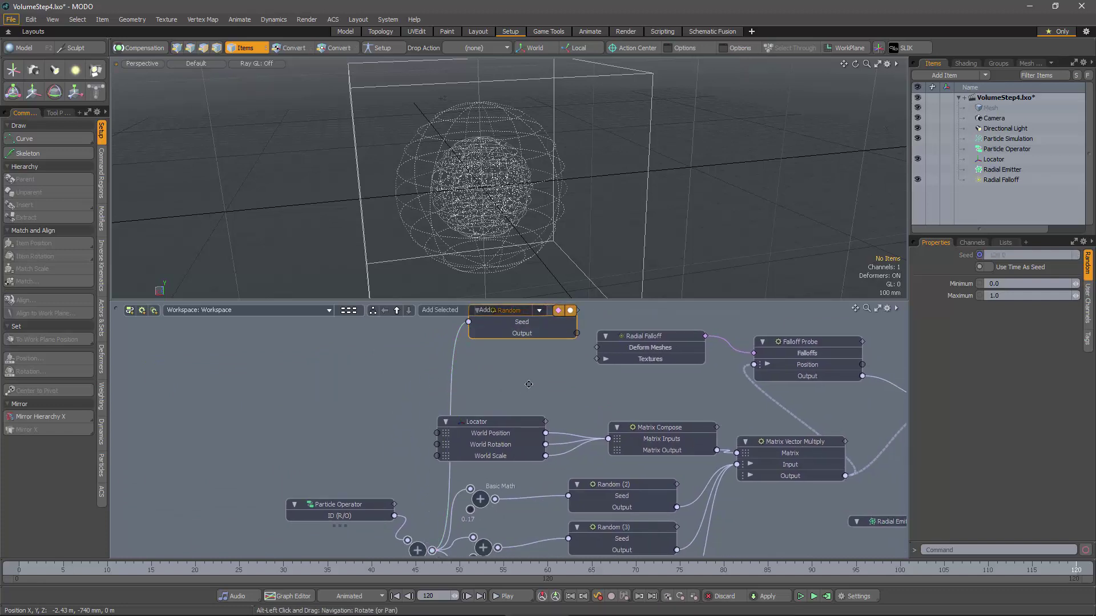
left_click_drag(529, 383, 377, 461, "alt+shift")
left_click_drag(375, 389, 539, 341)
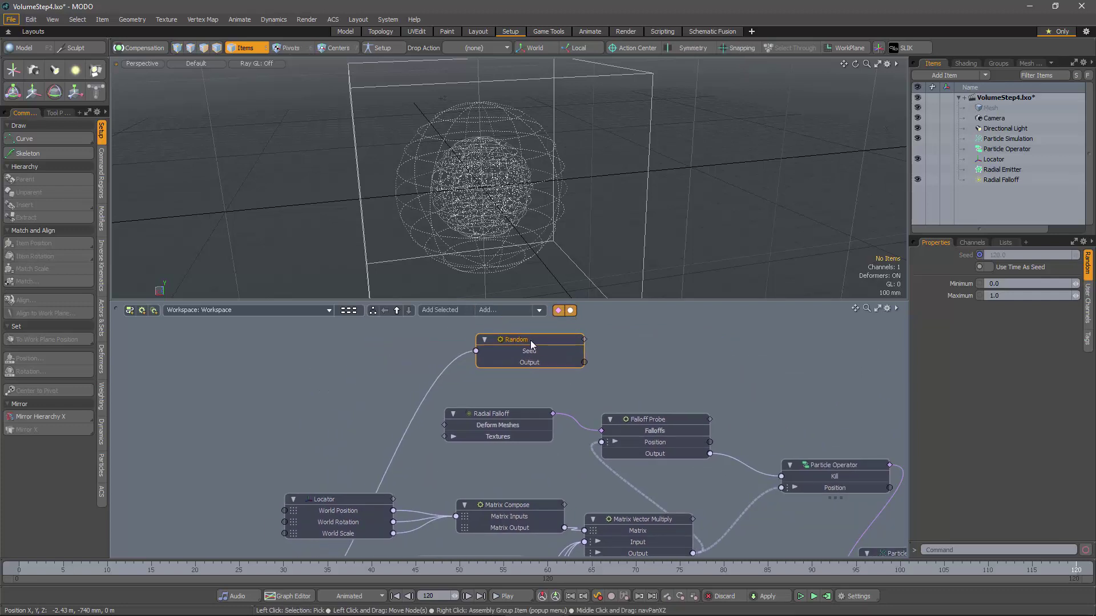
left_click_drag(604, 403, 375, 421, "alt+shift")
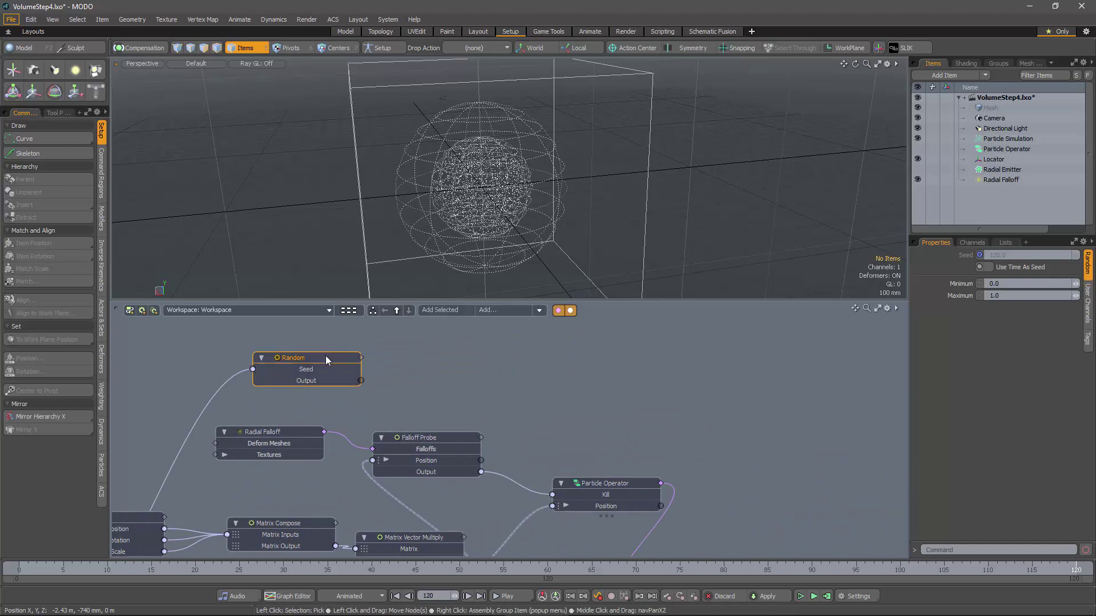
left_click_drag(325, 355, 378, 355)
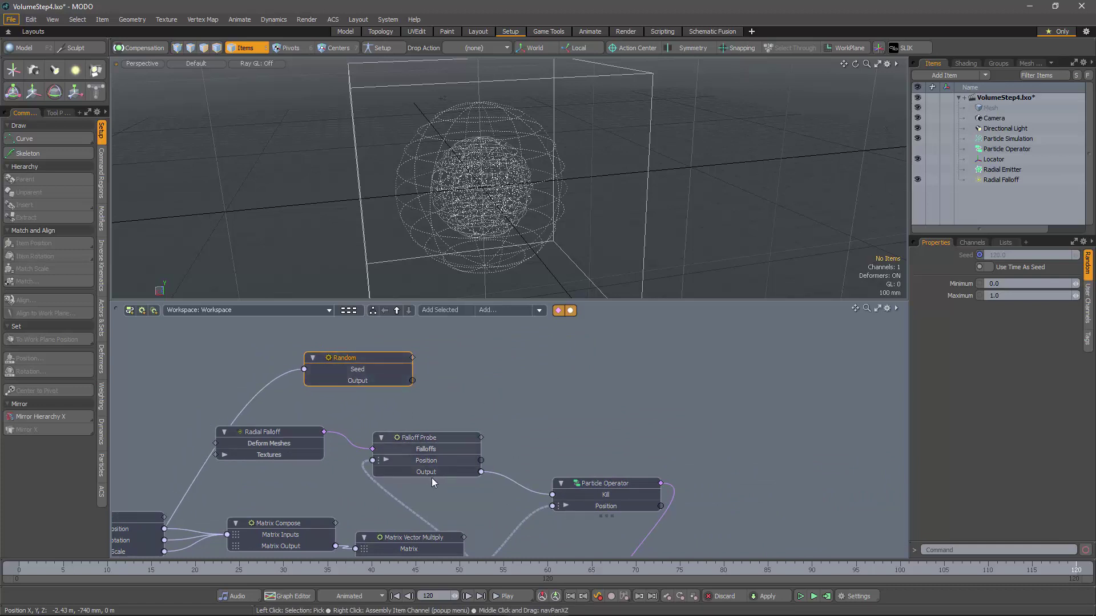
Add an "A is less than B" logic node to the schematic
left_click(512, 311)
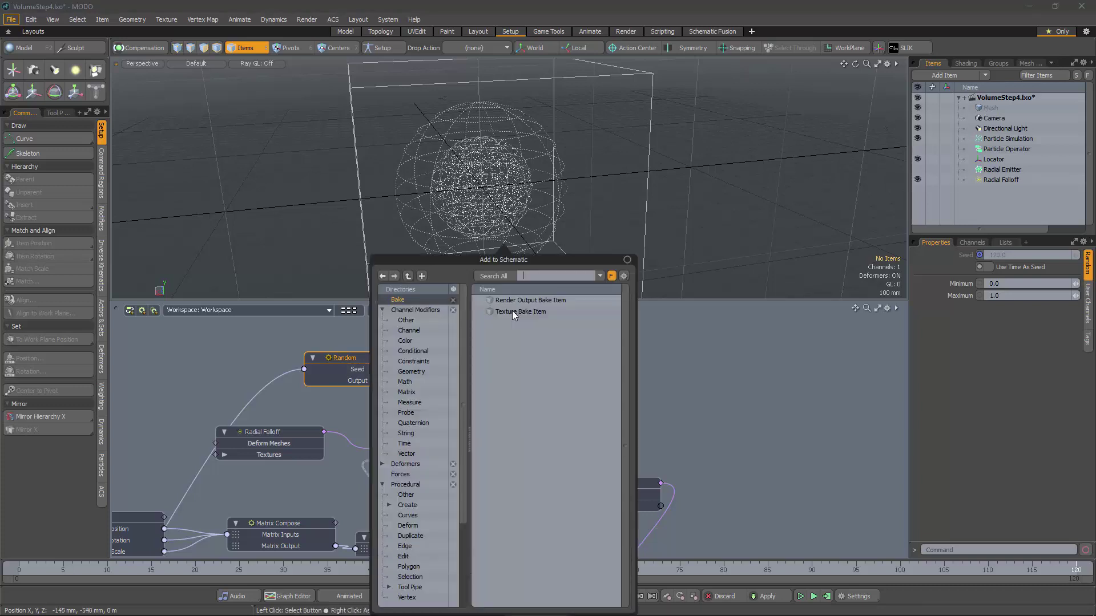
type("less")
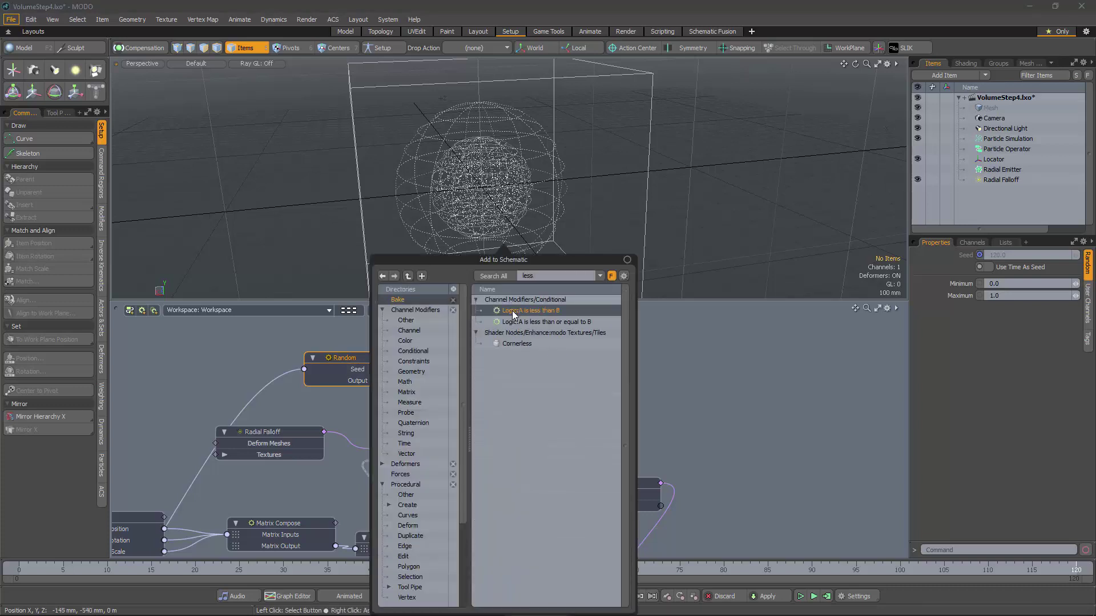
double_click(512, 311)
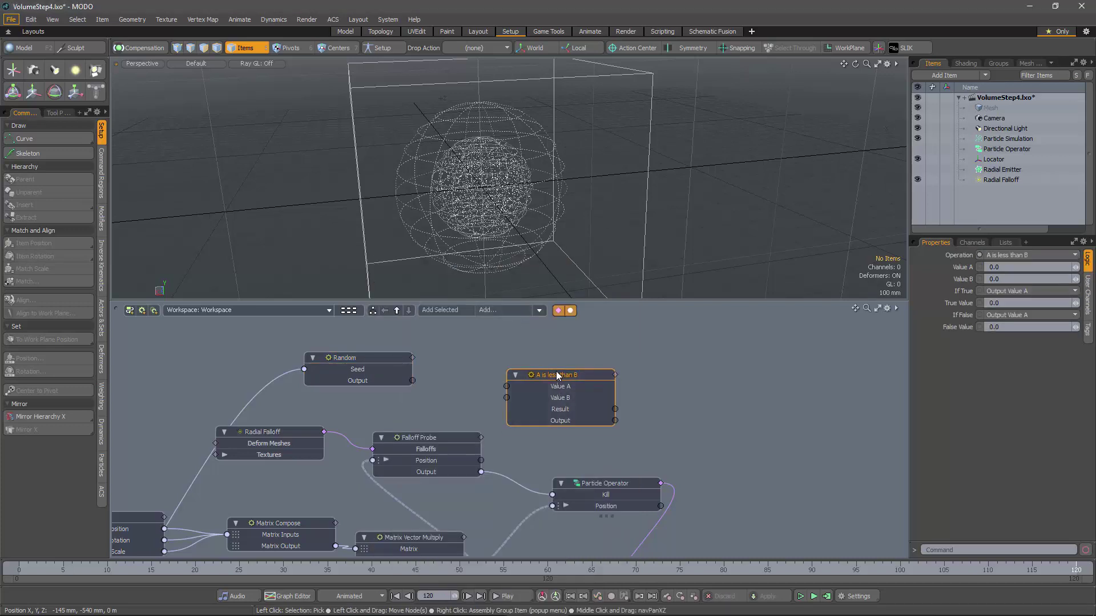
Connect Random's Output to the logic node's Value A, the Falloff Probe's Output to Value B, and the logic Result to the Particle Operator's Kill
left_click_drag(412, 381, 505, 386)
left_click_drag(482, 473, 506, 398)
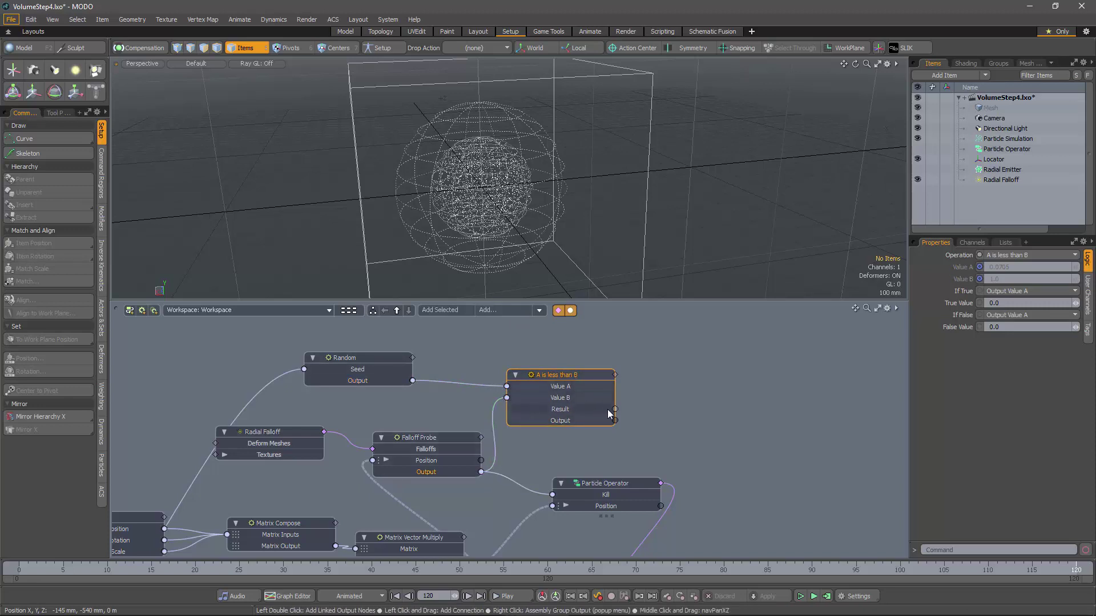
left_click_drag(615, 409, 552, 496)
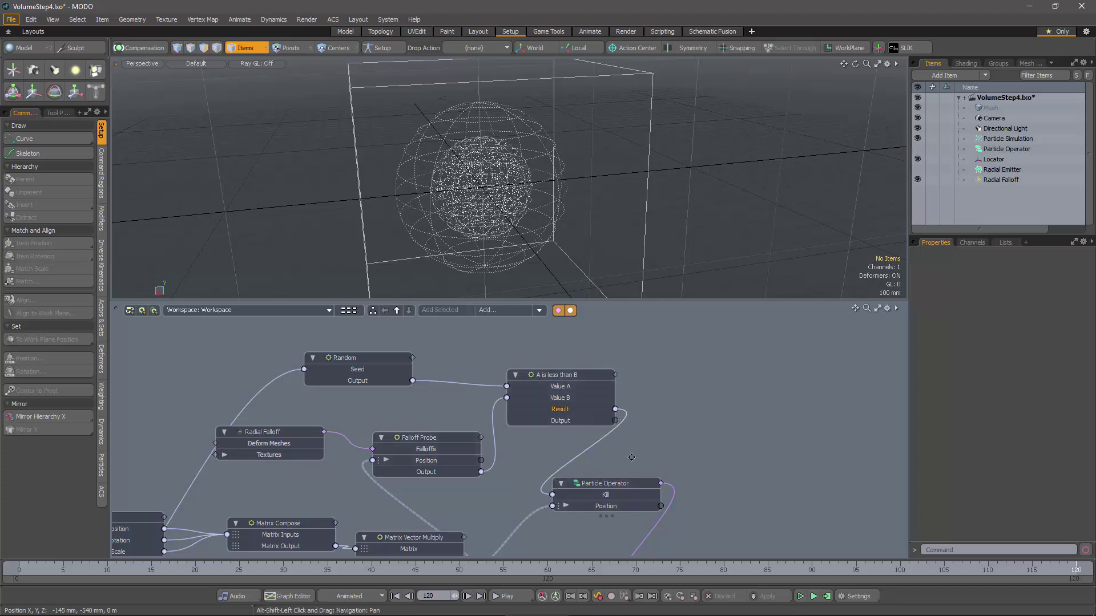
Compute the particle simulation from 0 to 120 and examine how the particles thin out around the radial falloff
left_click_drag(640, 454, 587, 466, "alt+shift")
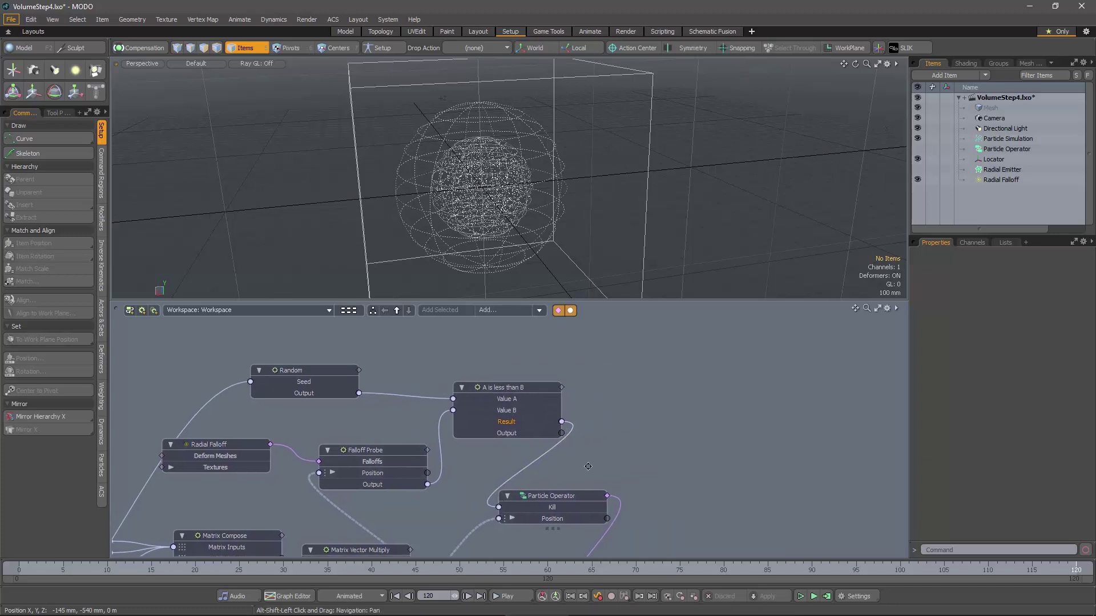
left_click(826, 596)
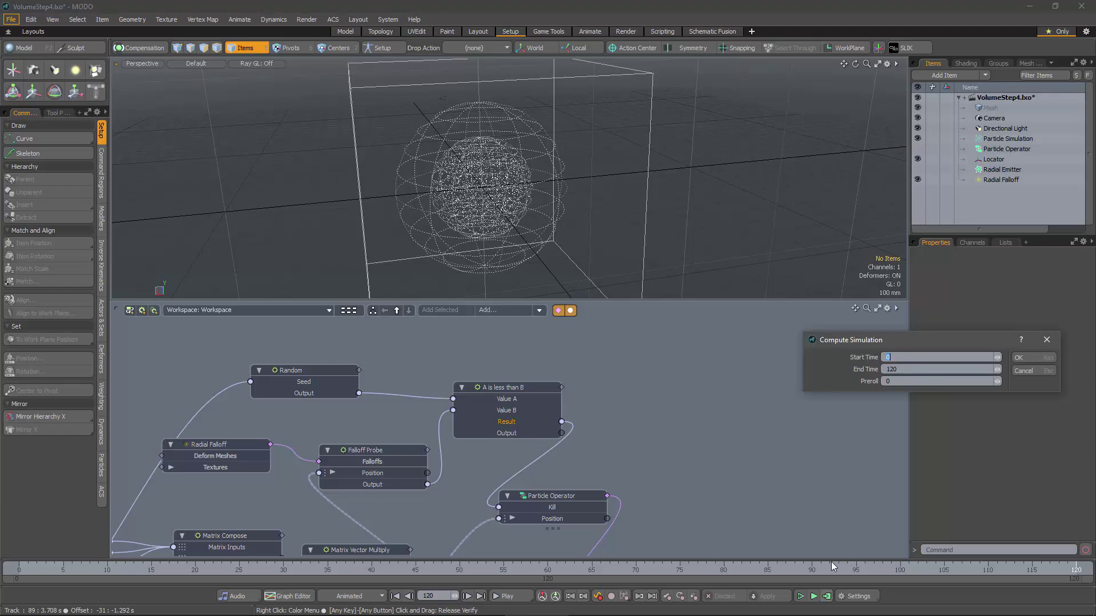
left_click(1016, 357)
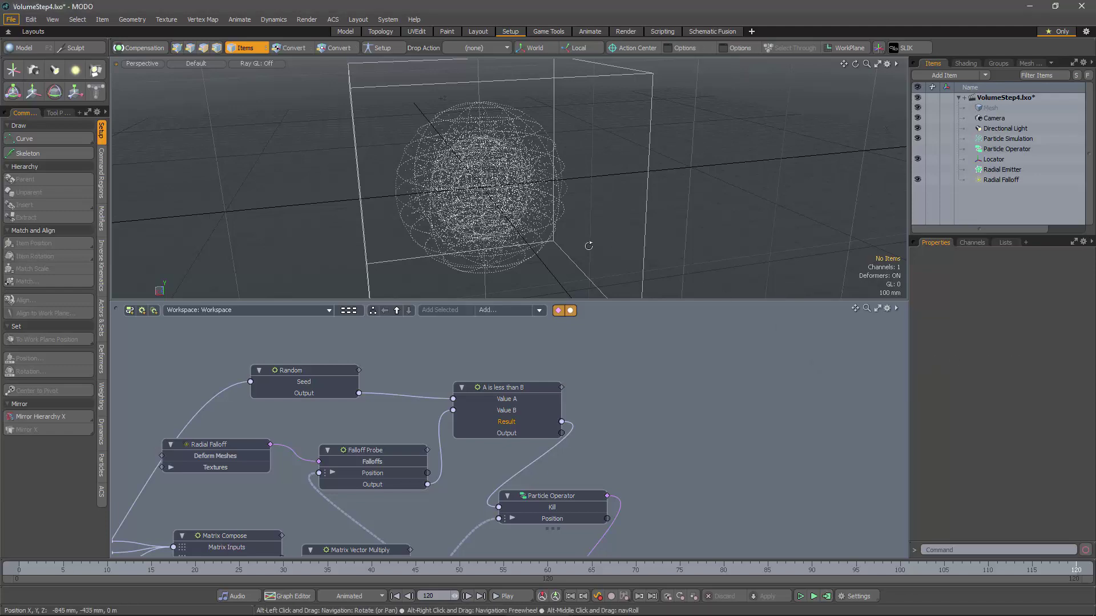
left_click_drag(587, 245, 530, 220, "alt")
scroll(512, 210, "up", 2)
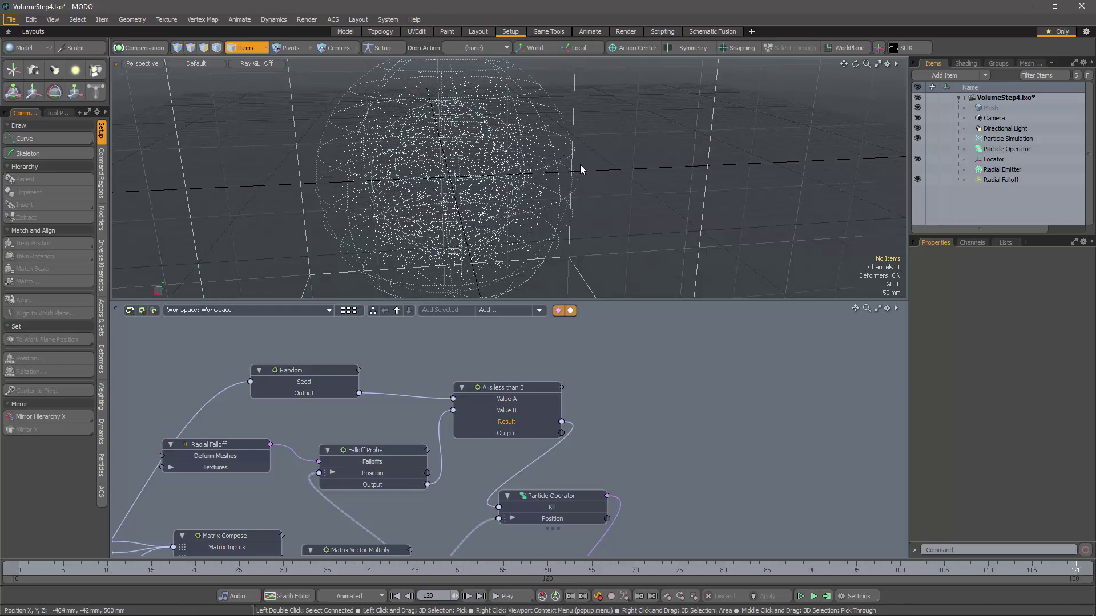
left_click_drag(582, 166, 546, 171, "alt")
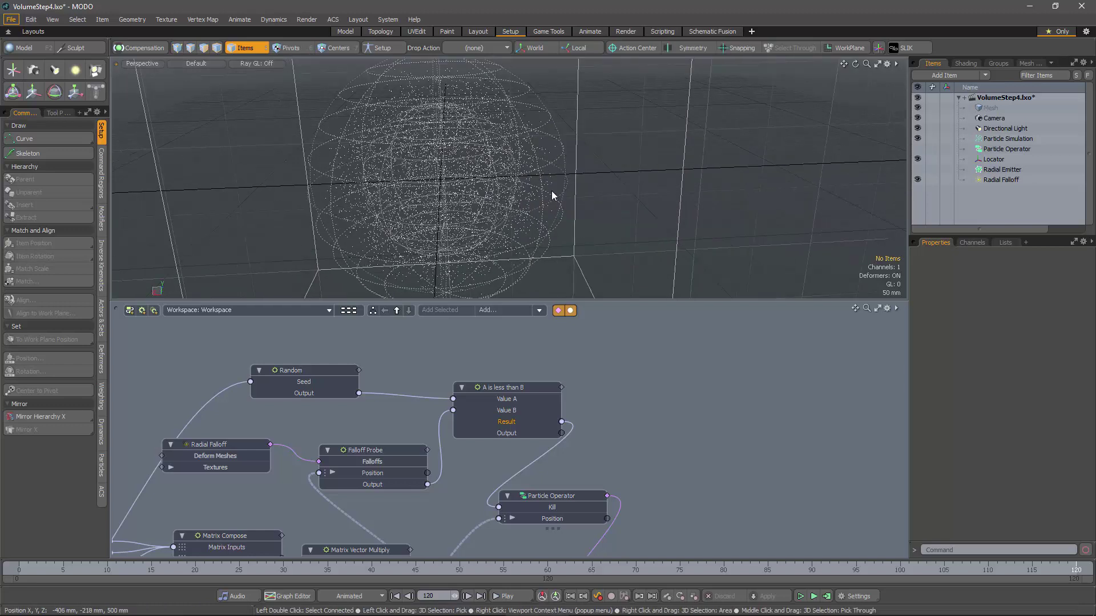
scroll(565, 247, "down", 3)
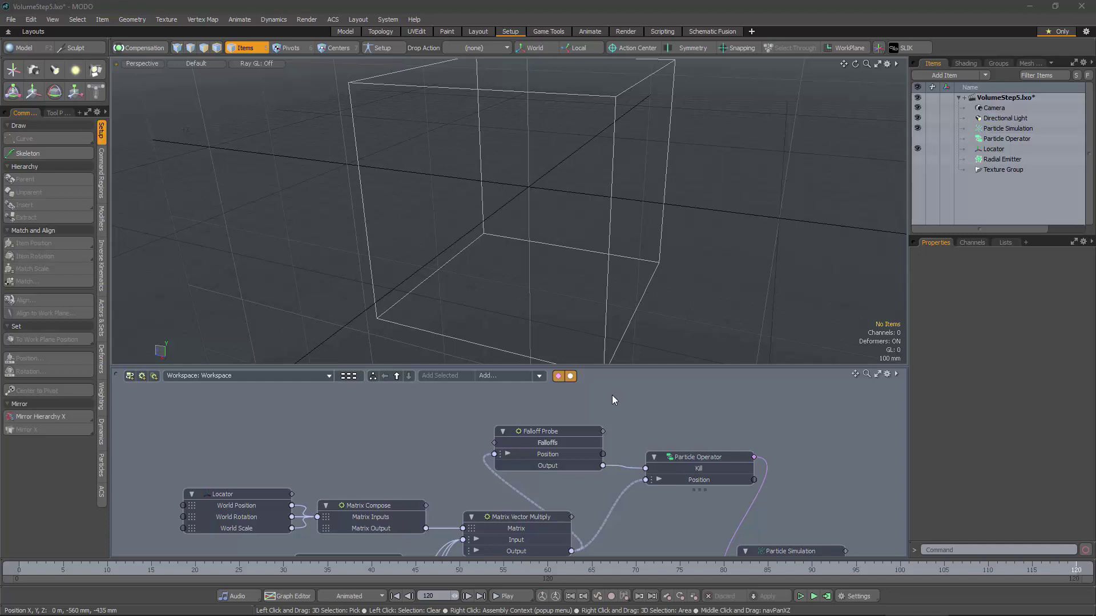
Add a Texture Falloff node to the schematic and connect it to the Falloff Probe's Falloffs input
left_click(498, 377)
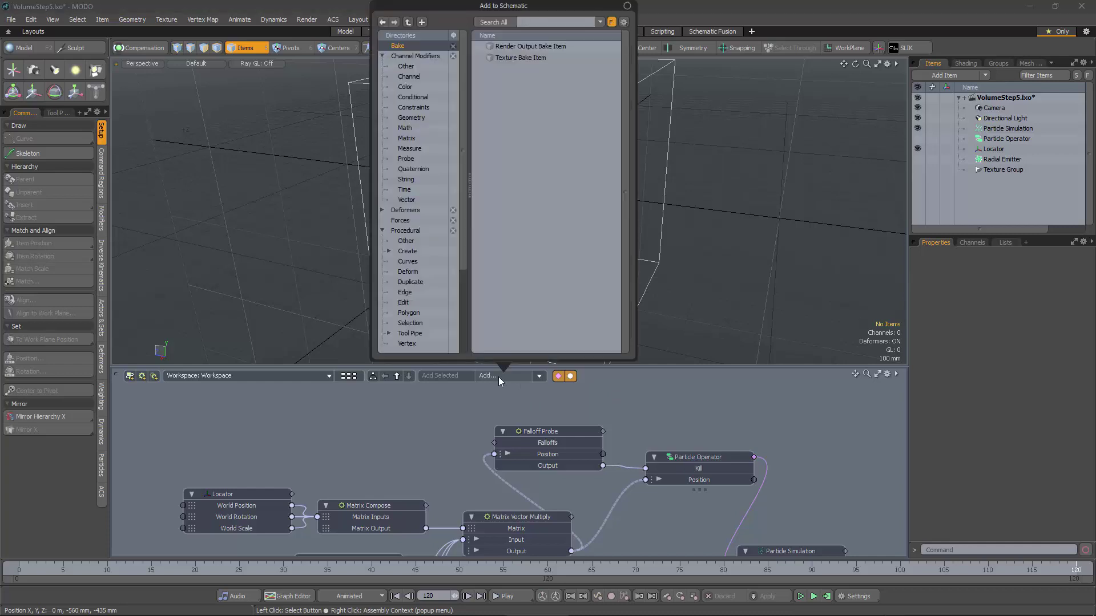
type("texture")
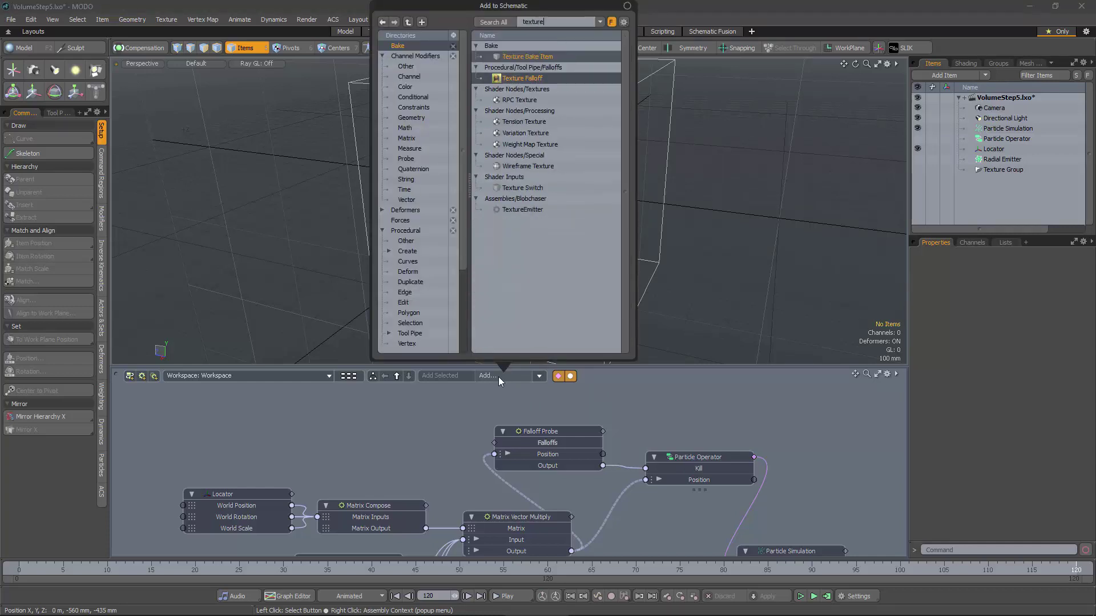
key("Down")
key("Up")
key("Return")
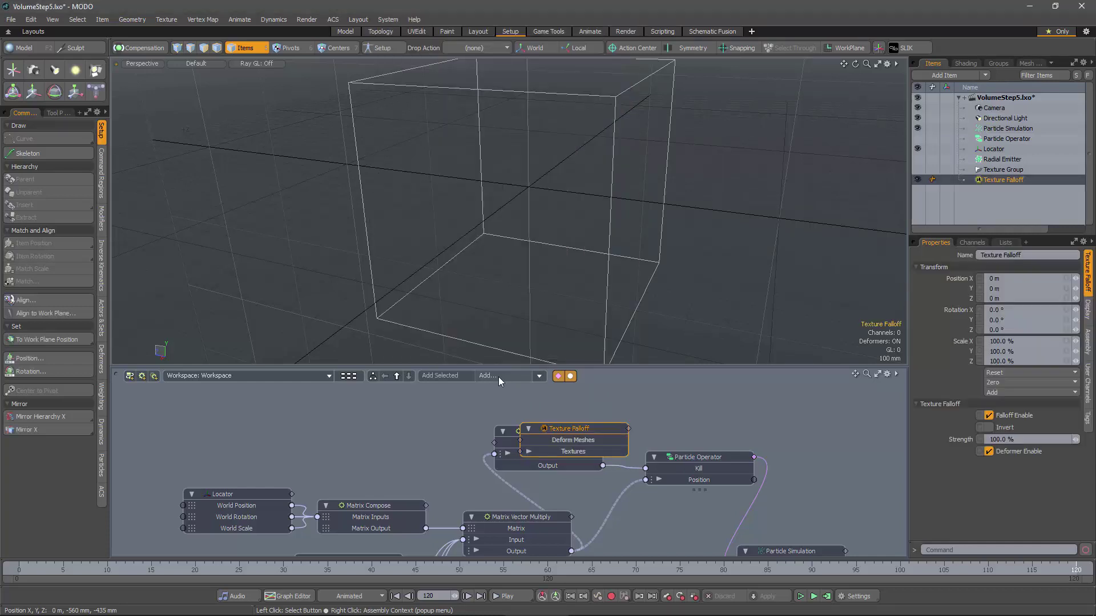
left_click_drag(528, 432, 338, 424)
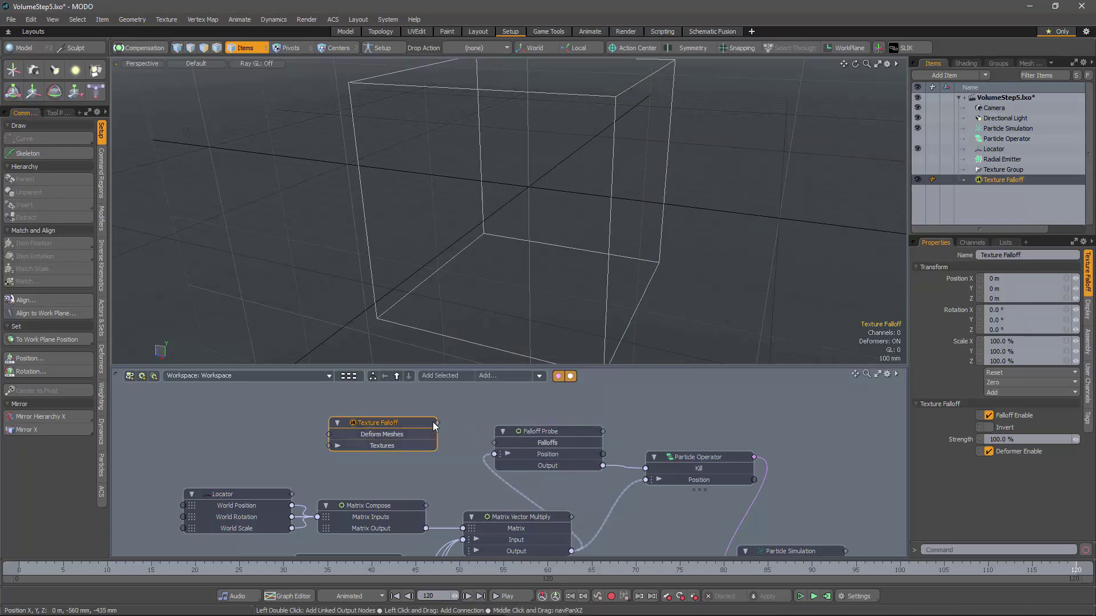
left_click_drag(438, 421, 510, 447)
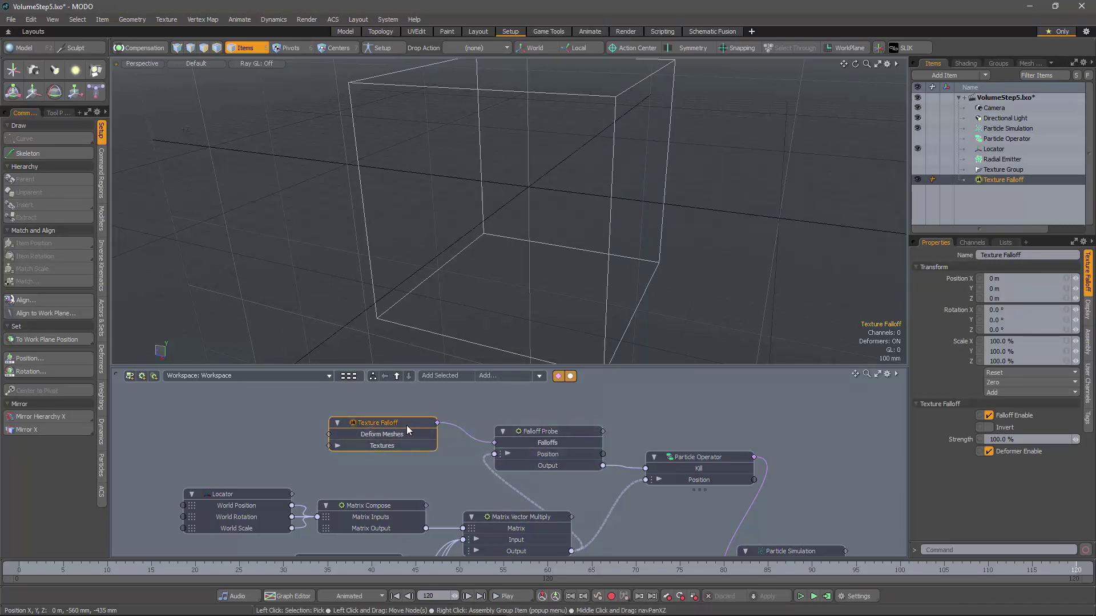
left_click_drag(406, 426, 421, 429)
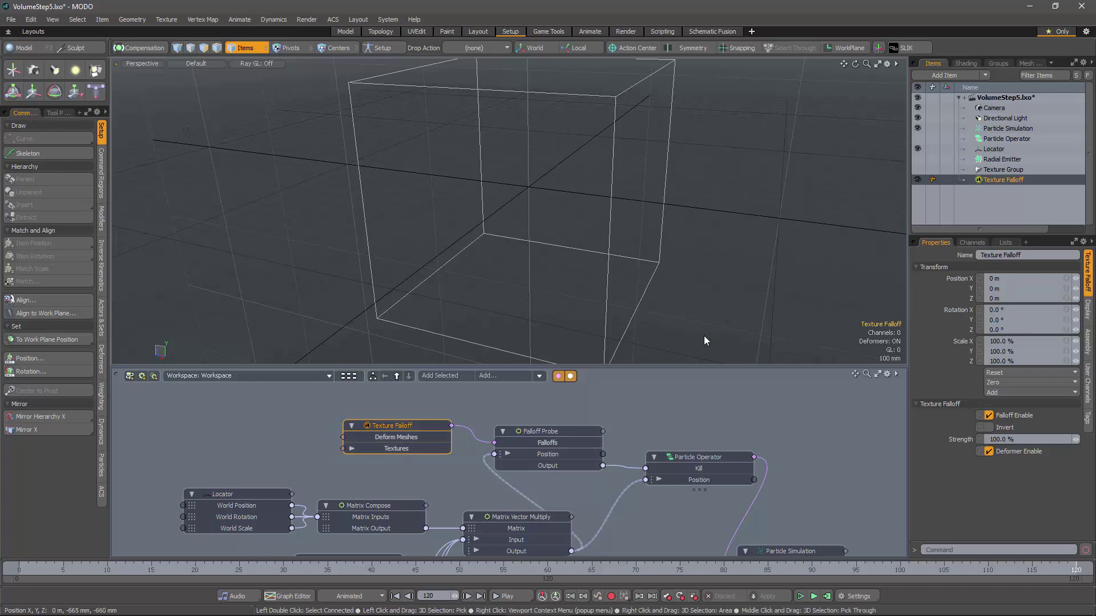
Add a Bozo texture layer inside the Nodes folder of the Shader Tree
left_click(962, 64)
left_click(958, 172)
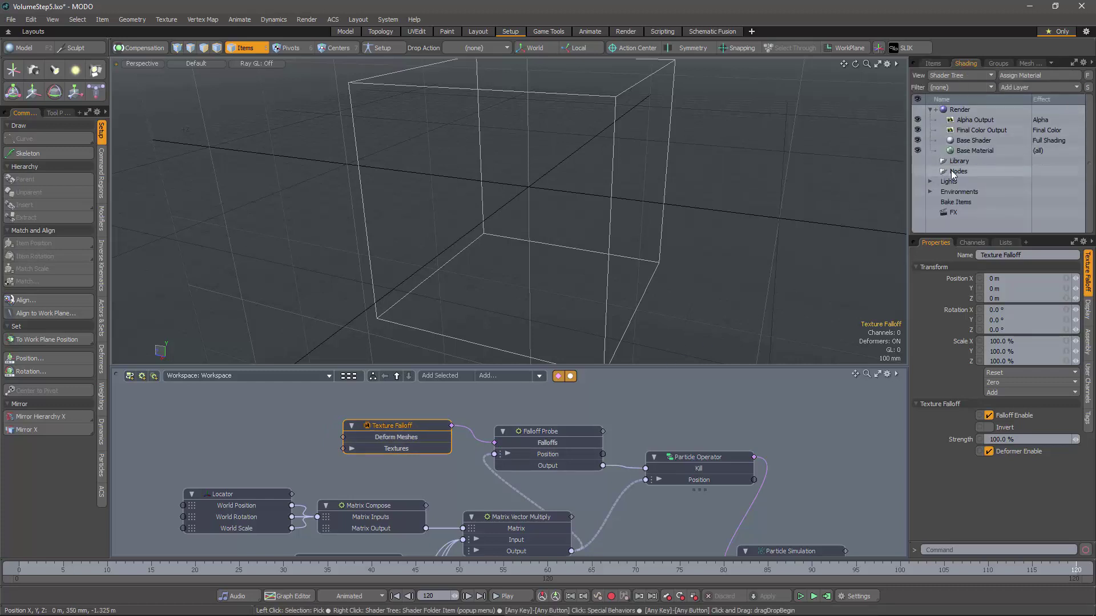
left_click(1033, 88)
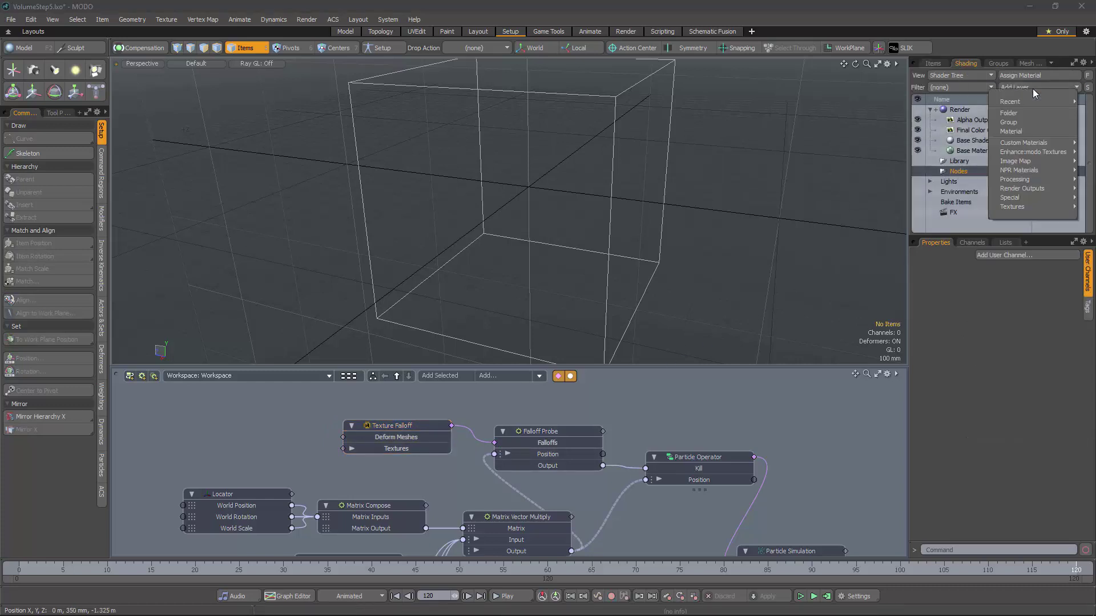
mouse_move(1031, 104)
left_click(983, 102)
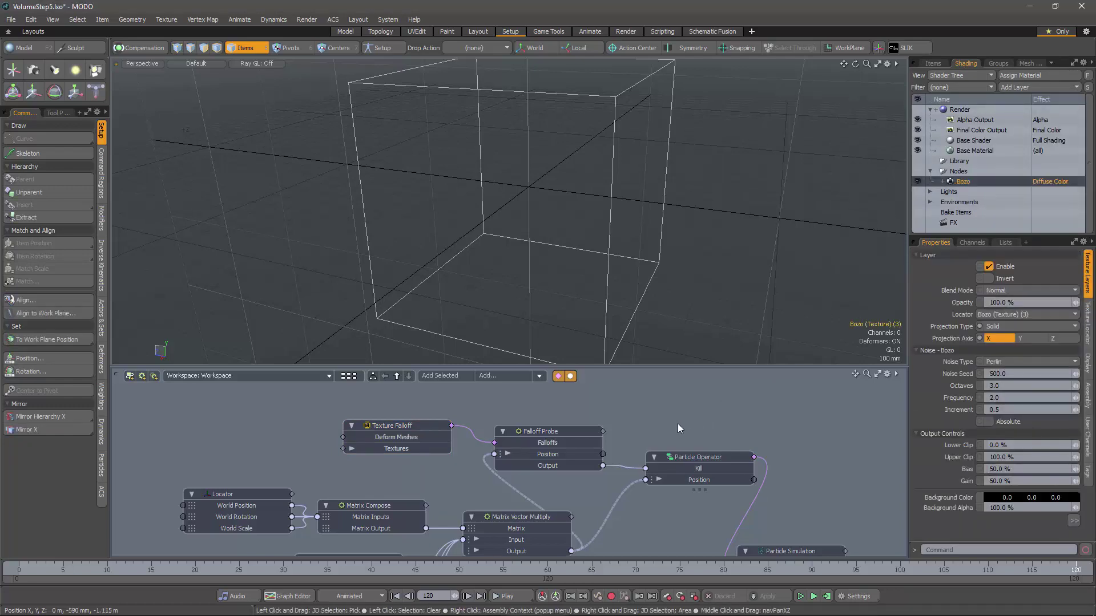
Bring the Bozo texture and its locator into the schematic beside the Texture Falloff, and connect Bozo to the falloff's Textures input
left_click(441, 376)
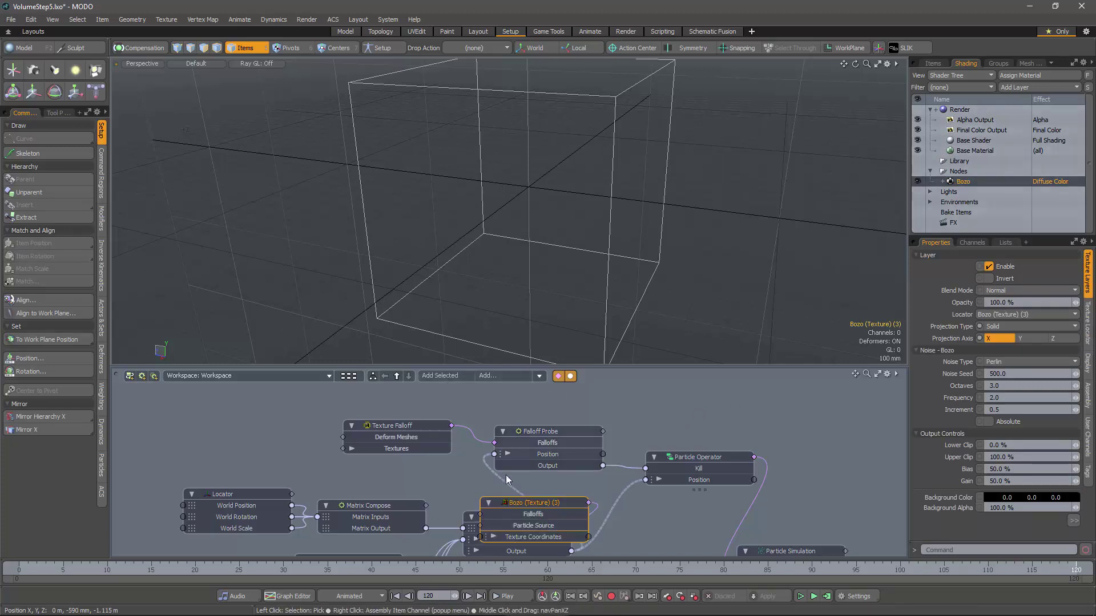
left_click_drag(557, 522, 268, 400)
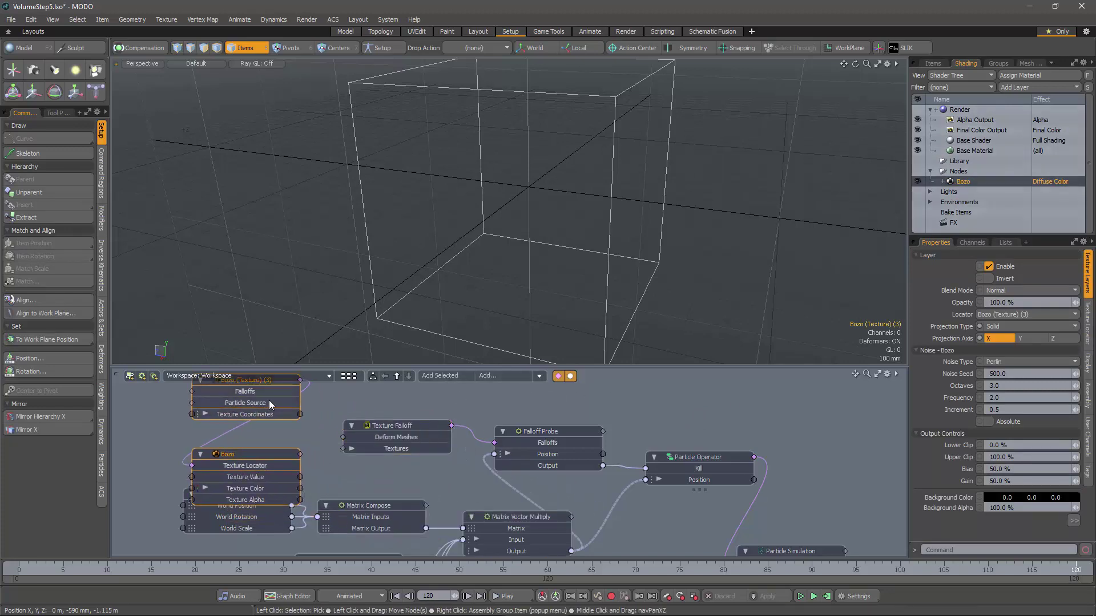
middle_click_drag(264, 384, 423, 435)
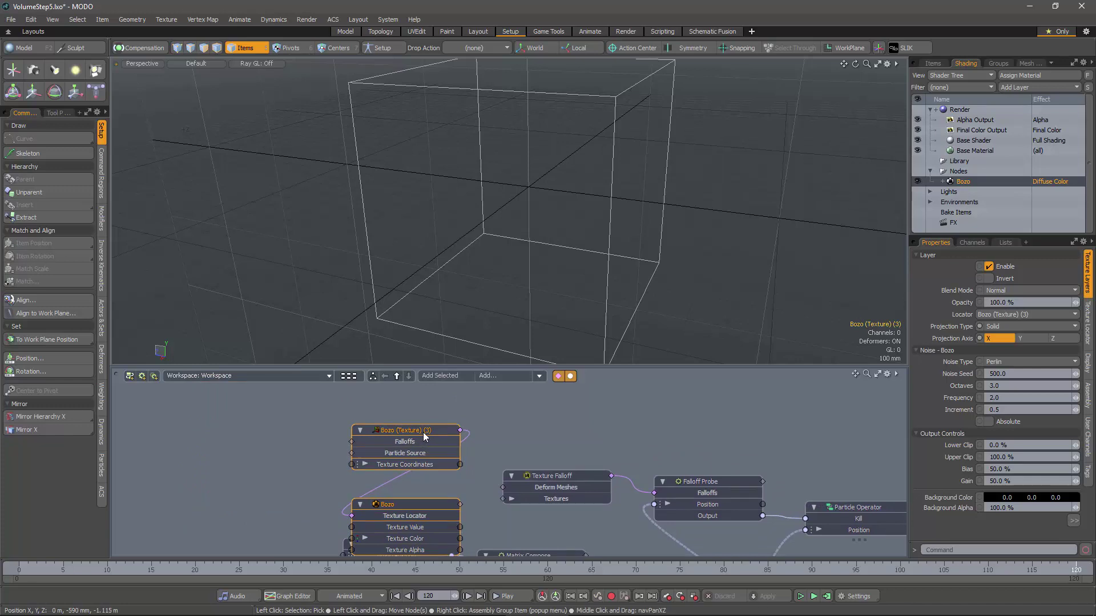
left_click_drag(423, 433, 377, 396)
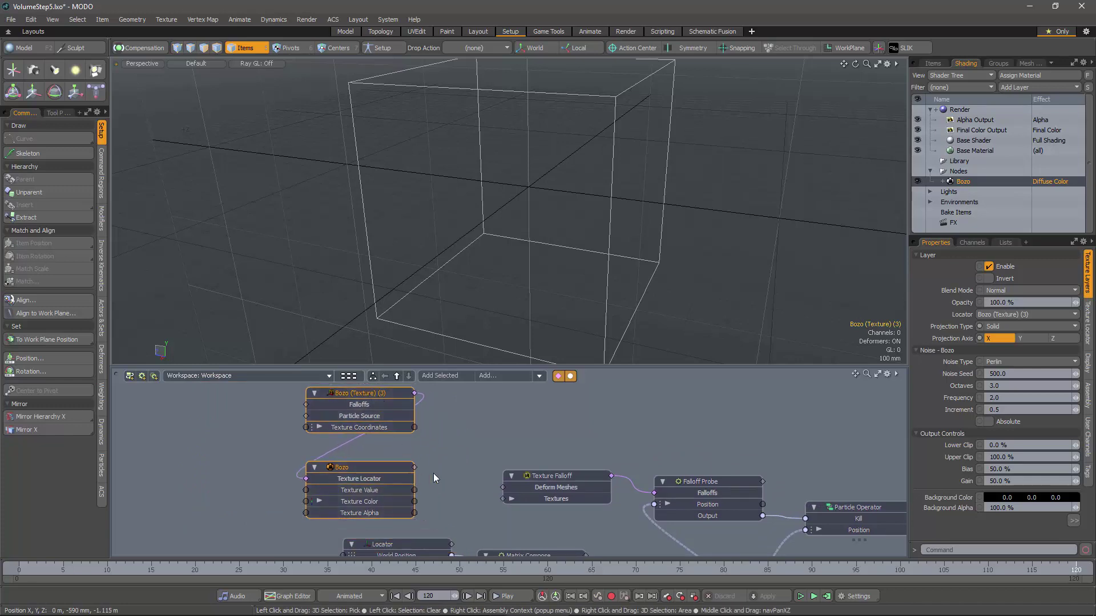
left_click_drag(470, 496, 505, 498)
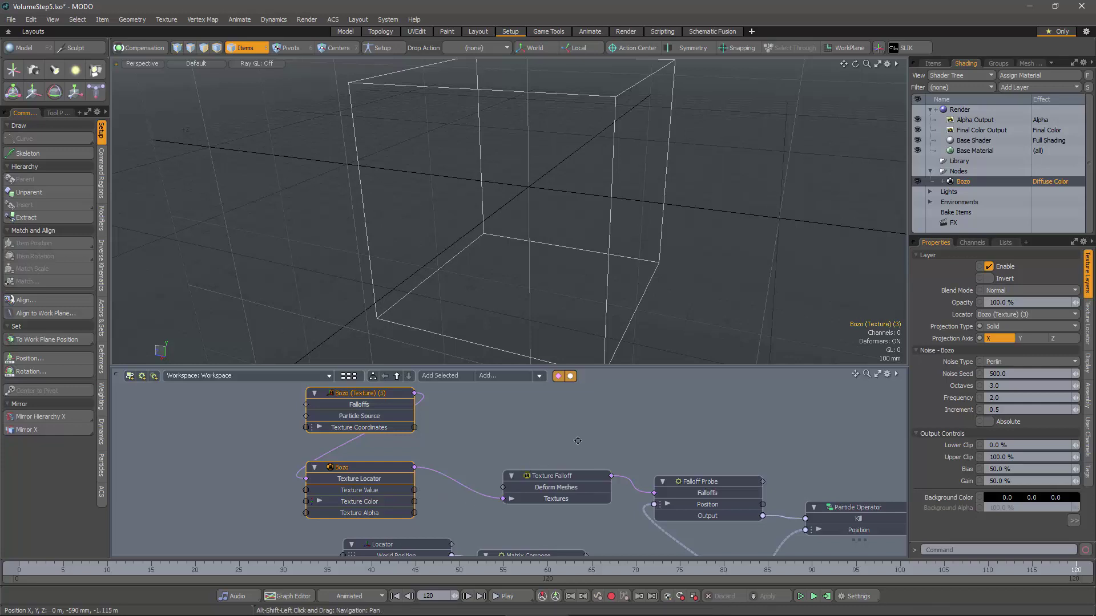
left_click_drag(577, 440, 439, 442, "alt+shift")
Create an instance of the Bozo texture in the Nodes folder
left_click(660, 418)
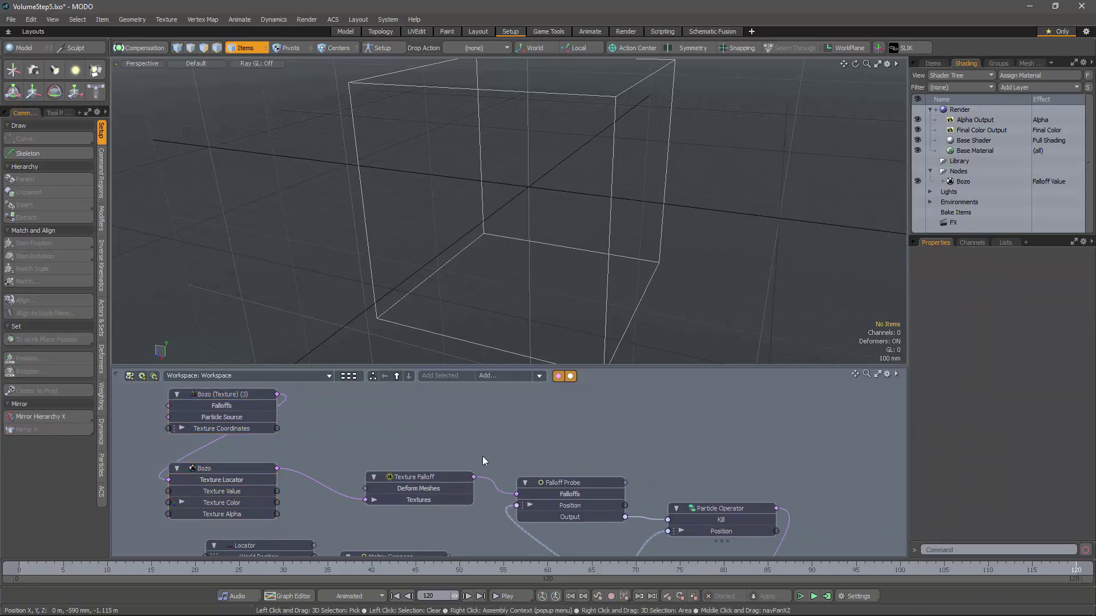
right_click(963, 182)
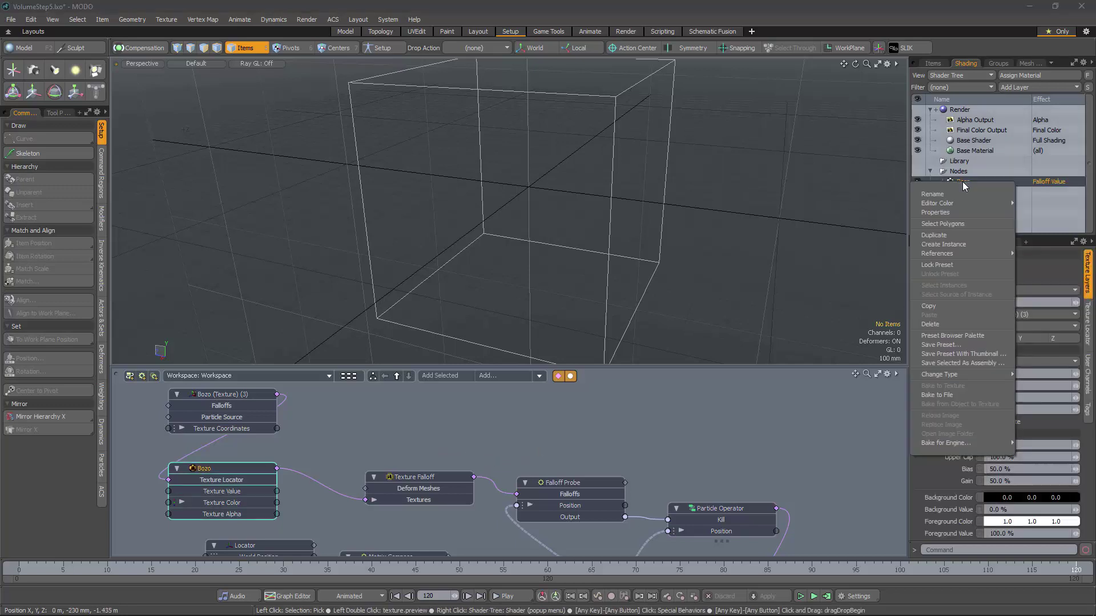
left_click(959, 243)
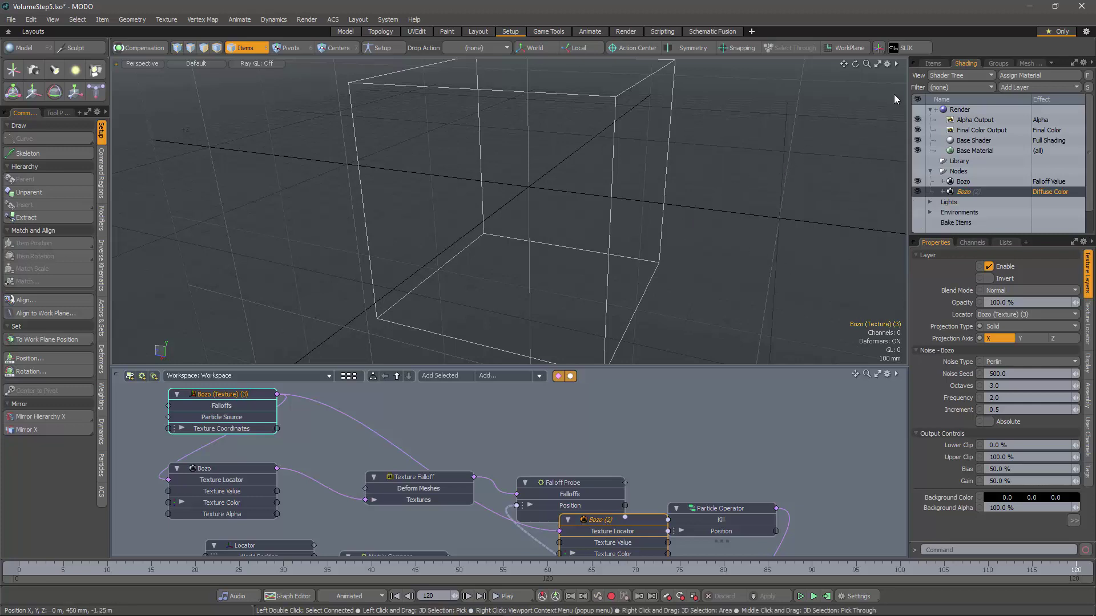
Add a Cube primitive as a new item, placed above the Camera in the item list
left_click(933, 63)
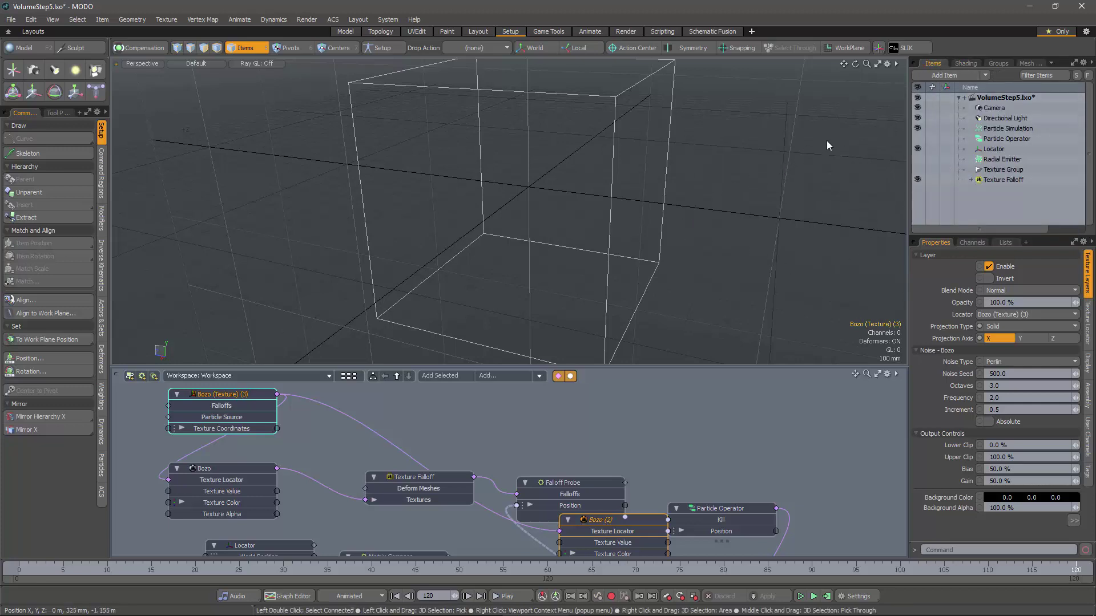
left_click(34, 52)
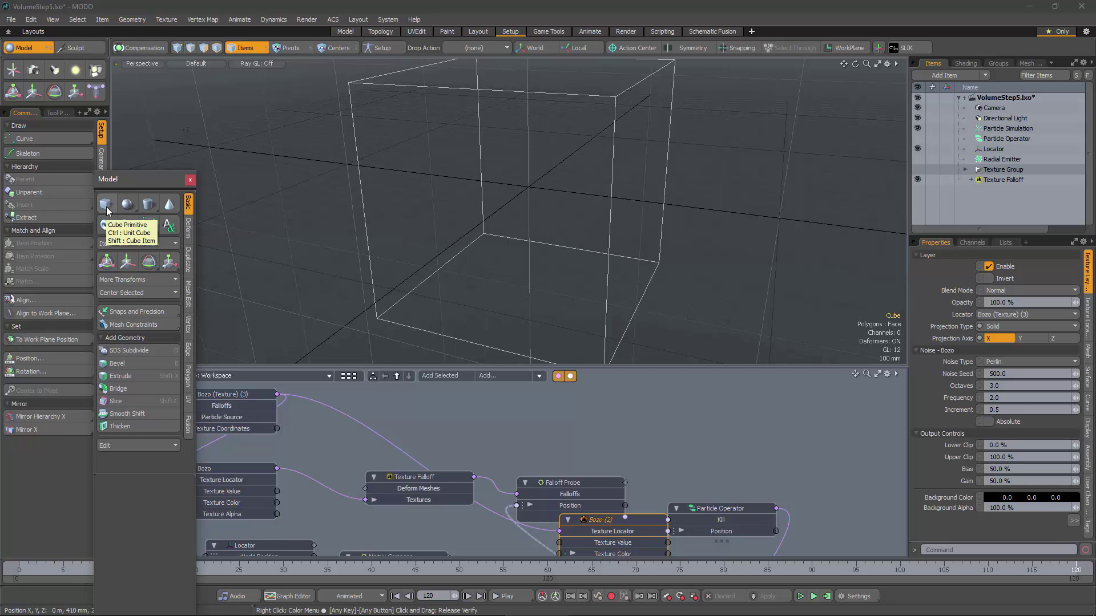
left_click(965, 170)
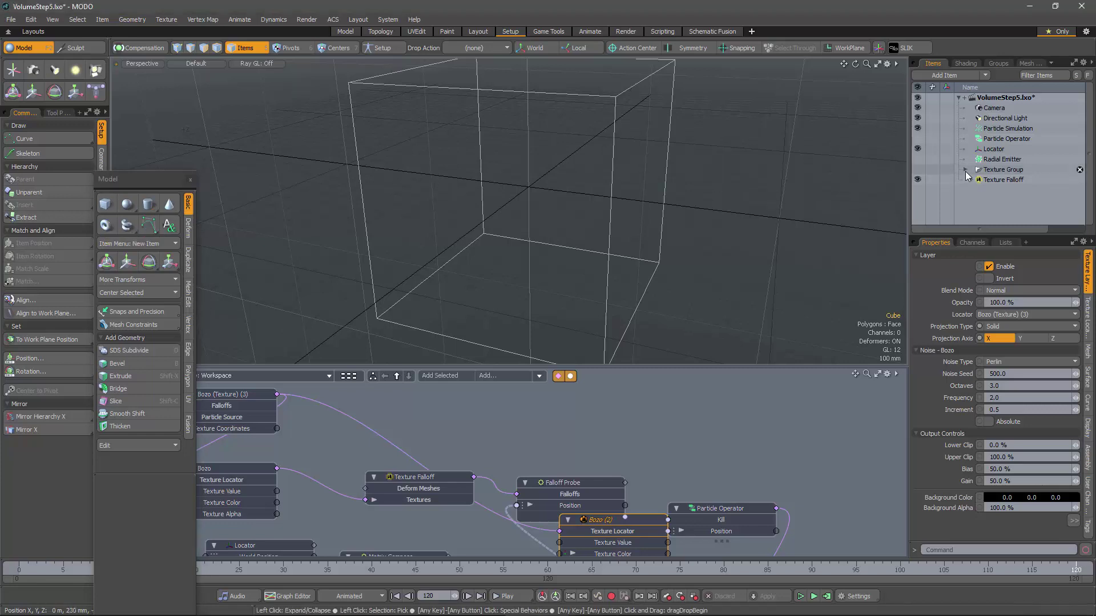
left_click_drag(994, 180, 999, 105)
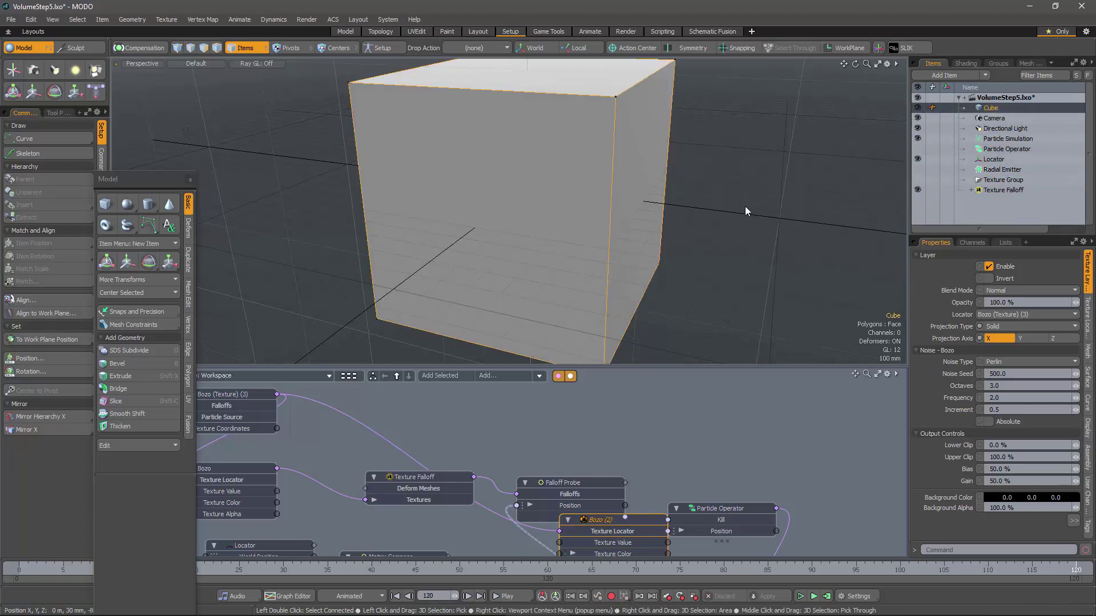
Assign a new material named CubeStuff to the cube and move the Bozo instance above the Material in the CubeStuff group
key("m")
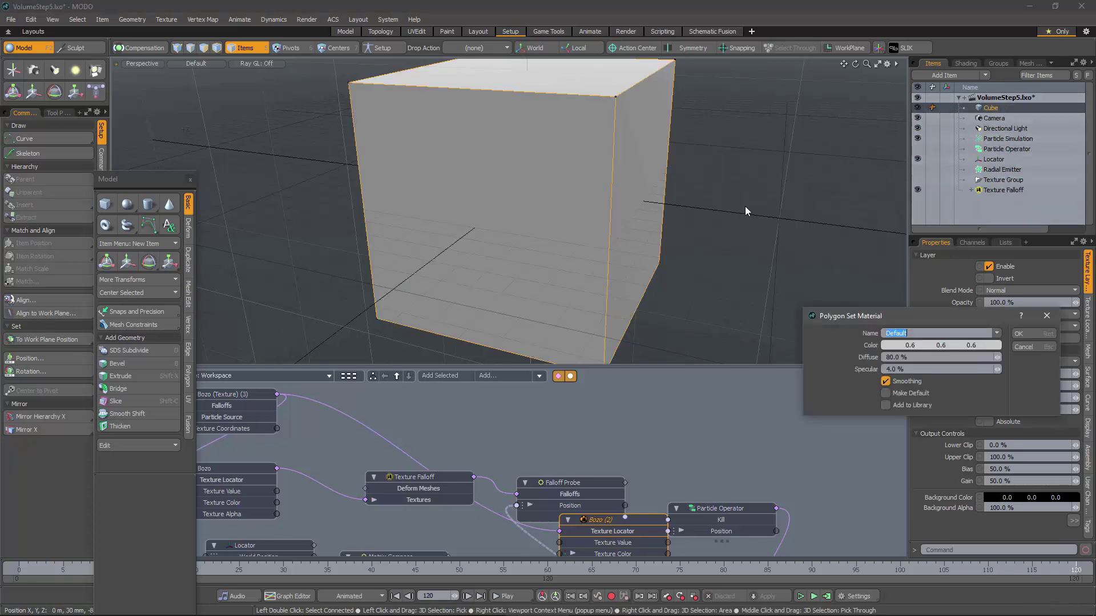
type("CubeStuff")
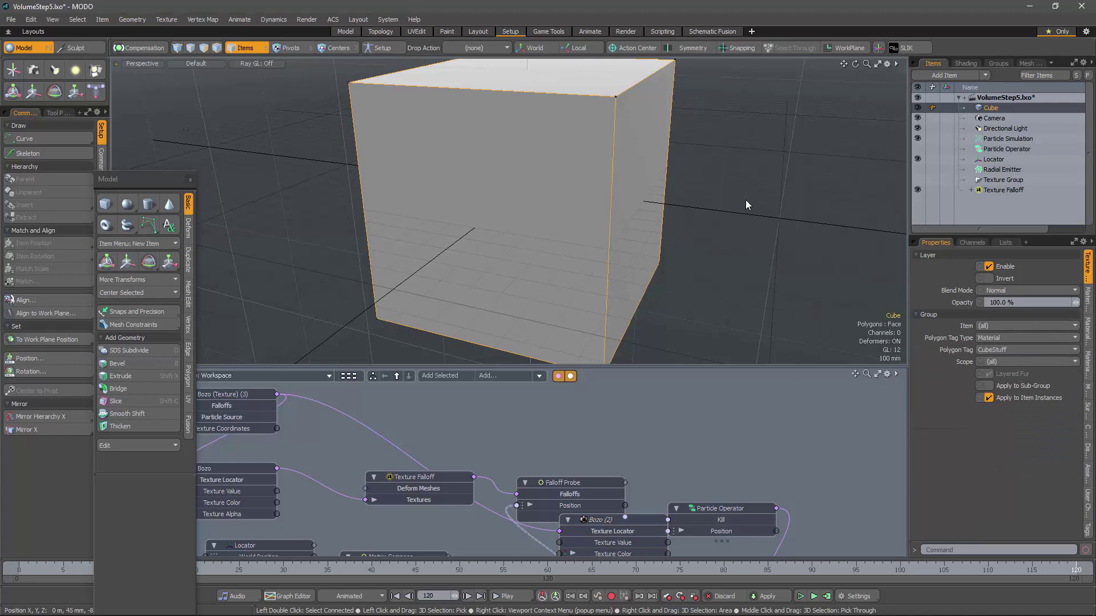
left_click(965, 64)
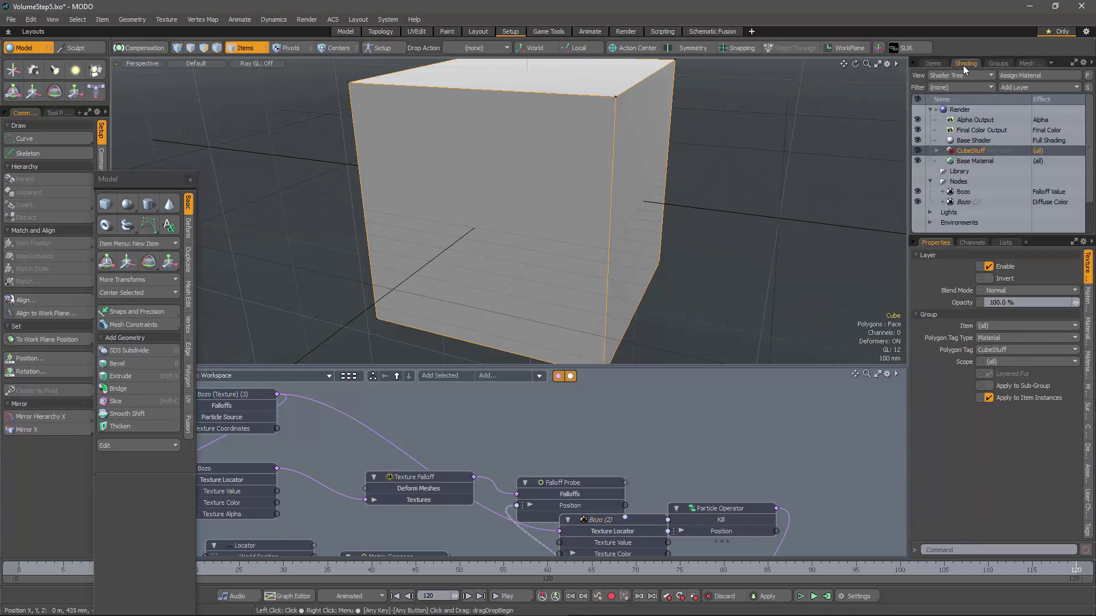
left_click(937, 150)
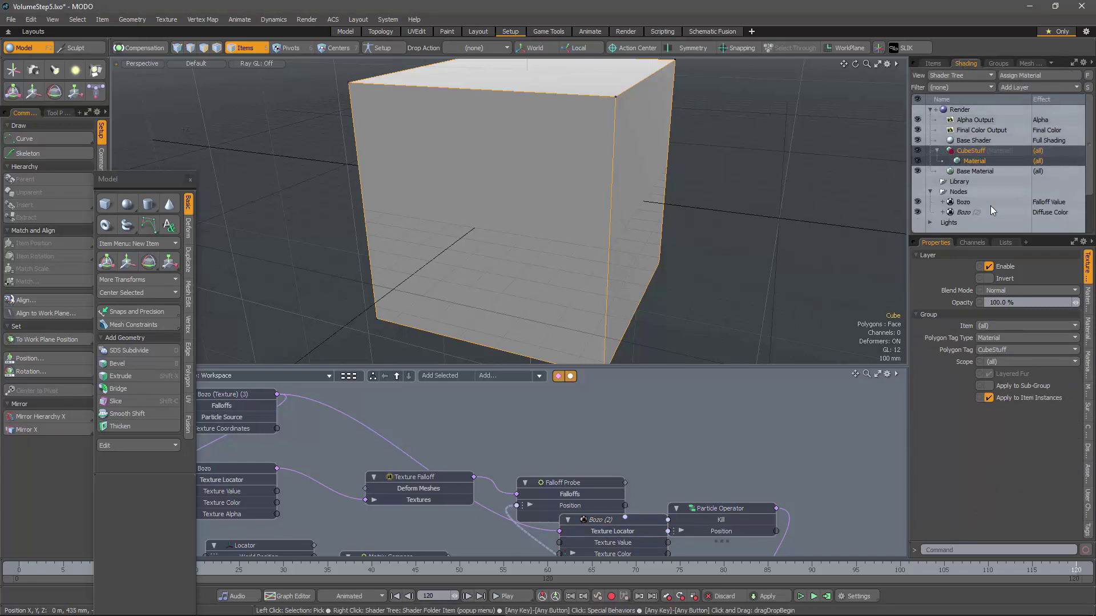
left_click_drag(960, 214, 970, 166)
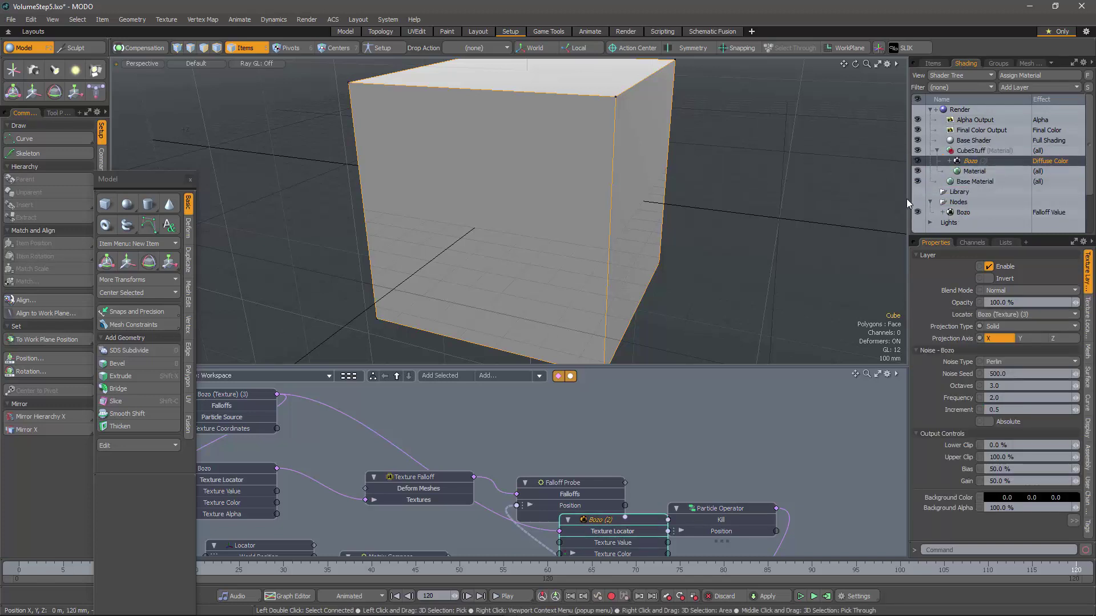
Set the perspective viewport's Ray GL to Full to preview the Bozo texture on the cube
left_click_drag(742, 205, 640, 201, "alt")
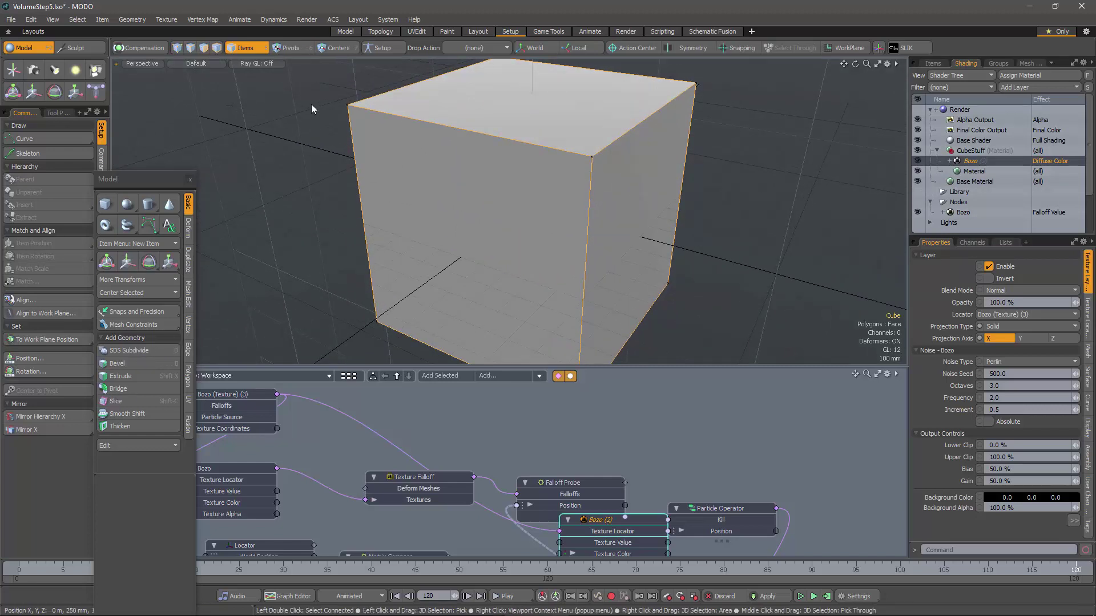
left_click(258, 64)
left_click(256, 83)
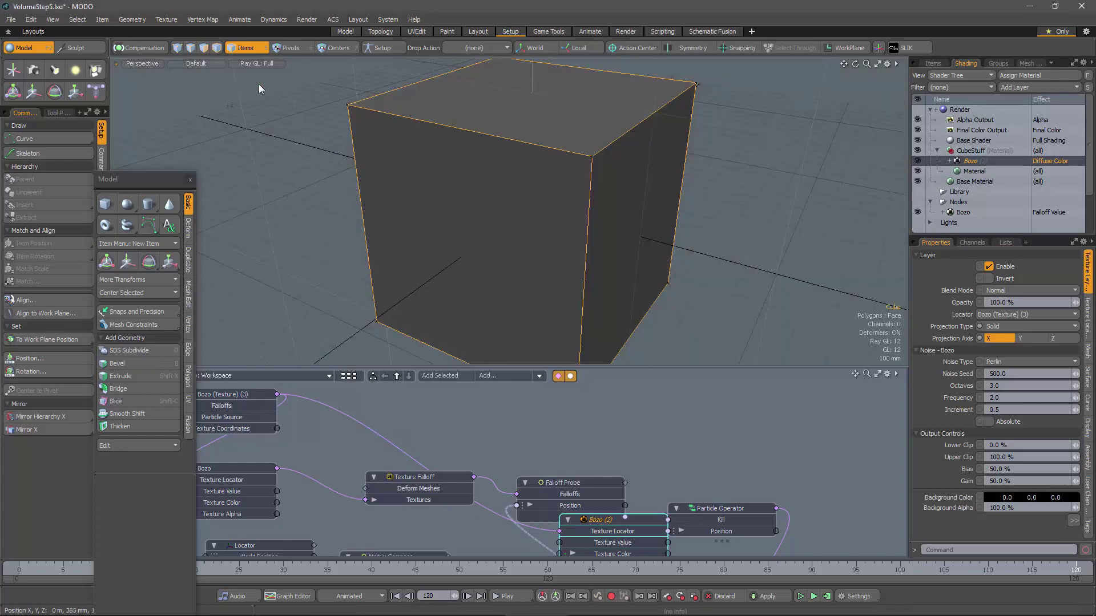
left_click_drag(573, 245, 533, 244, "alt")
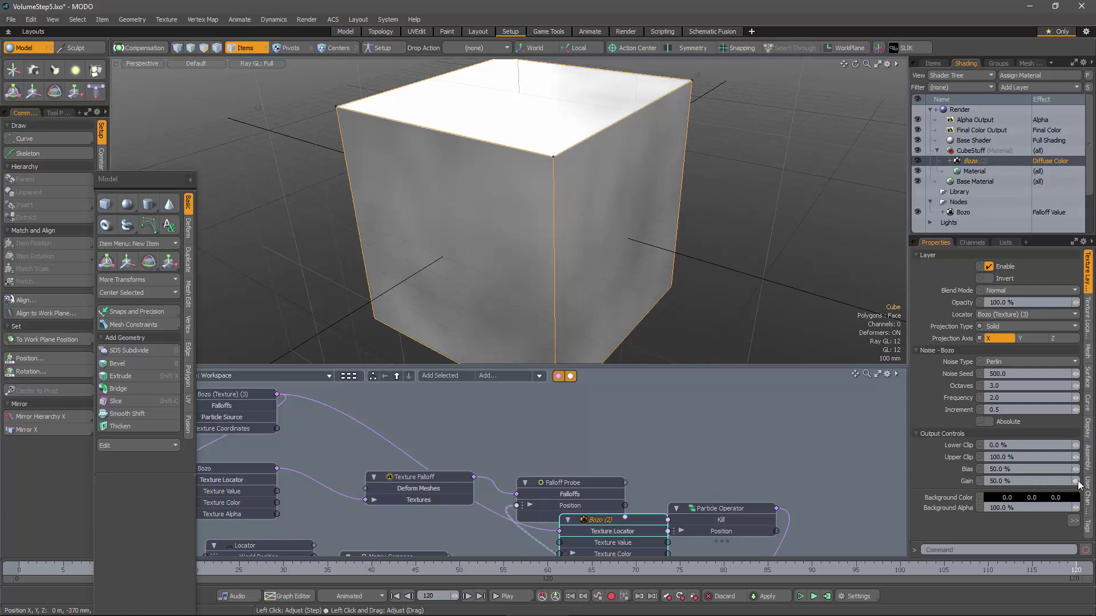
Set the Bozo instance's Gain to 100% and Bias to 39%, and its texture locator Size to 522 mm on all axes
left_click_drag(1079, 483, 1088, 477)
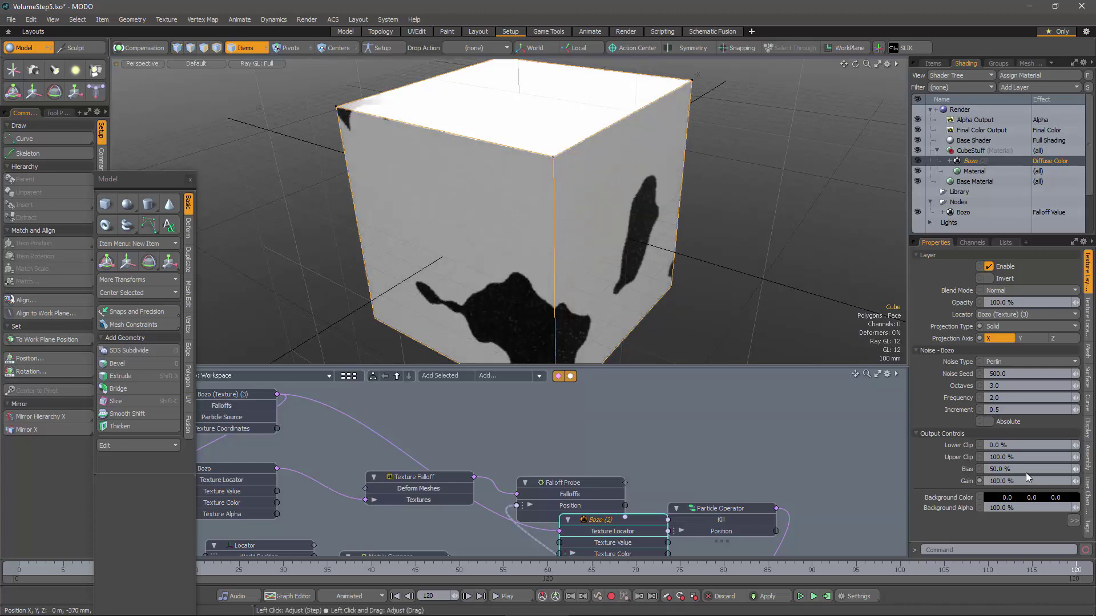
left_click_drag(1075, 469, 1069, 470)
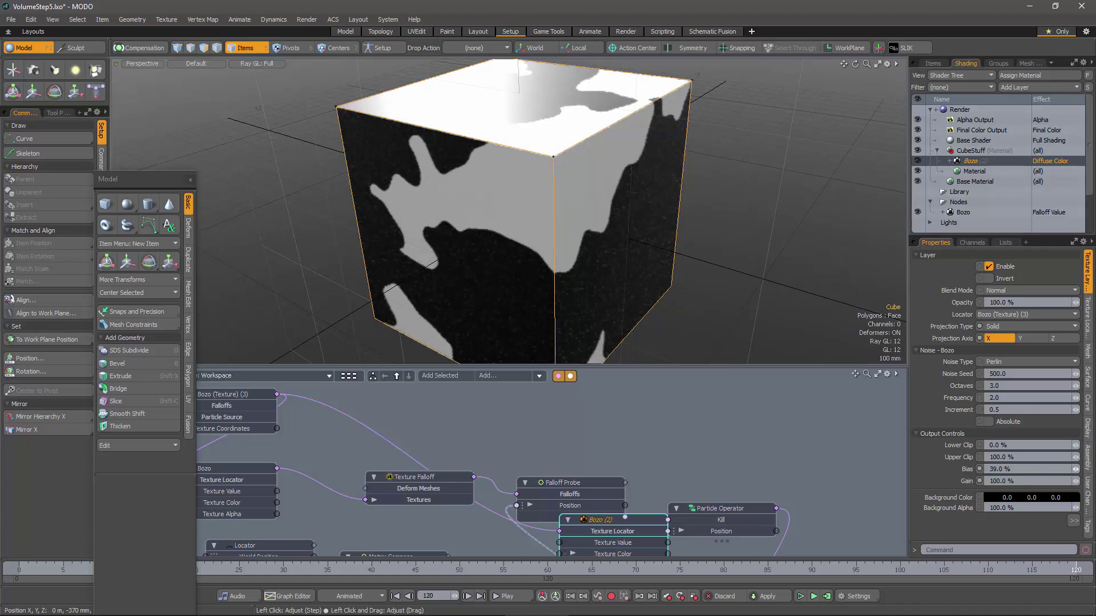
left_click(1088, 319)
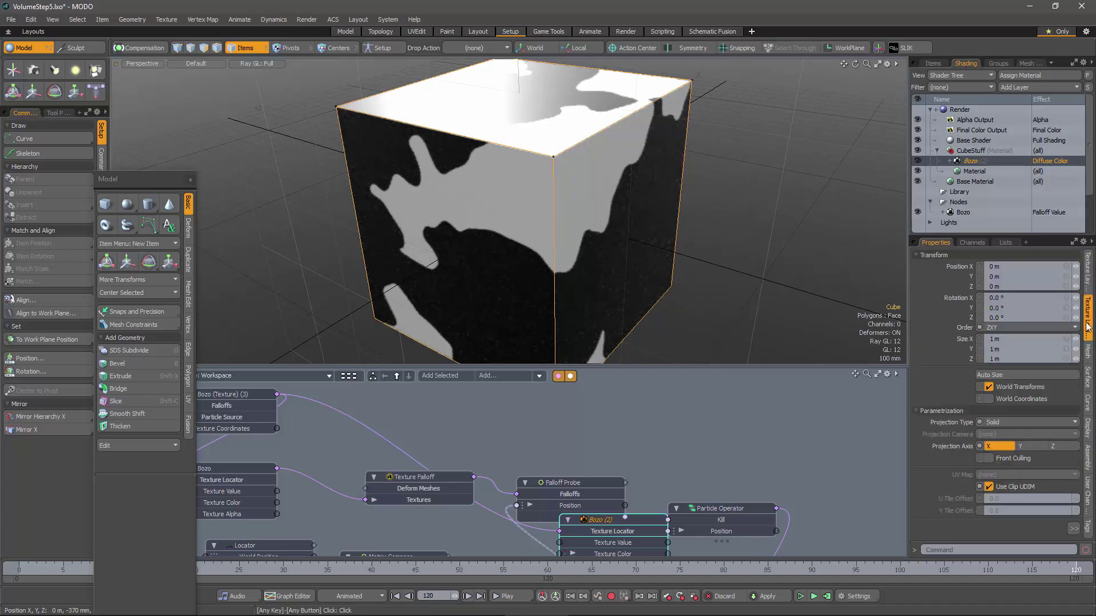
left_click(1067, 349)
left_click_drag(1076, 349, 1062, 349)
left_click_drag(777, 281, 661, 307, "alt")
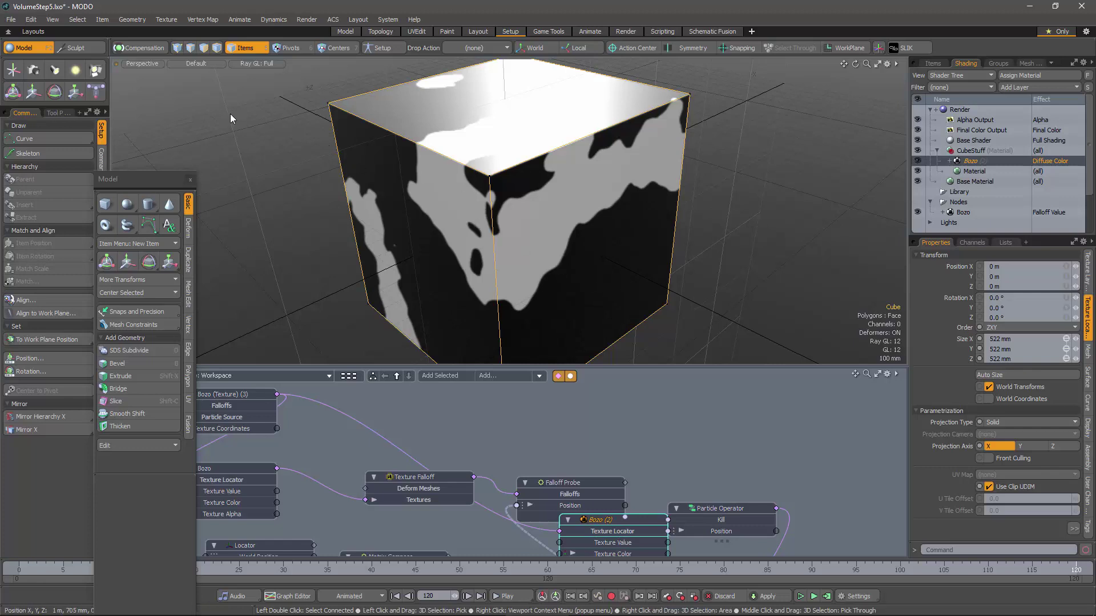
Turn off Ray GL in the perspective viewport and remove the Bozo (2) node from the schematic
left_click(259, 63)
left_click(258, 75)
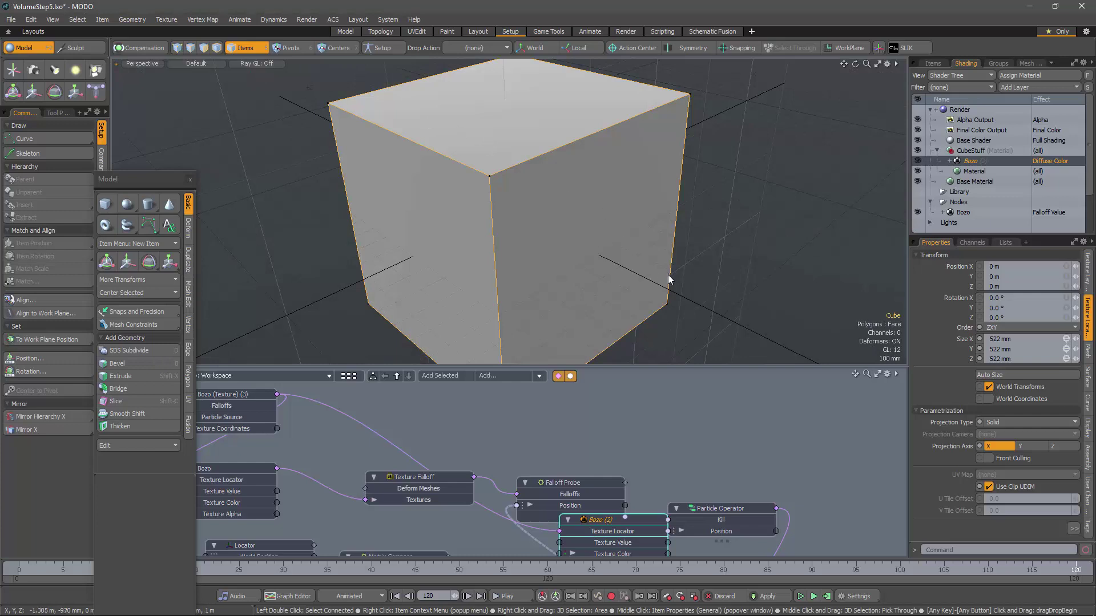
left_click_drag(610, 518, 550, 389)
left_click(624, 405)
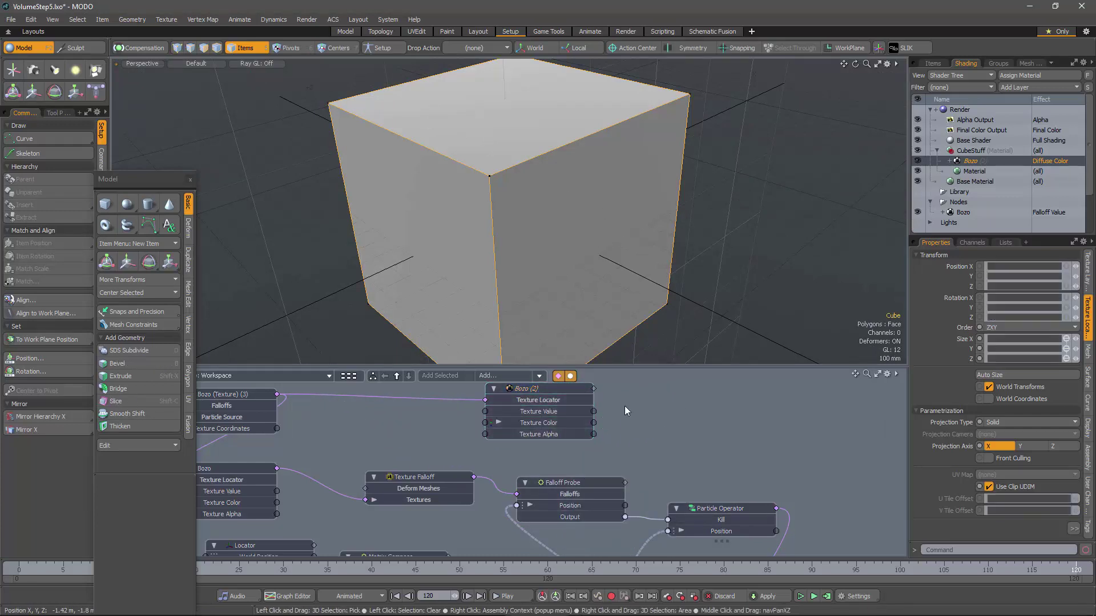
right_click(555, 391)
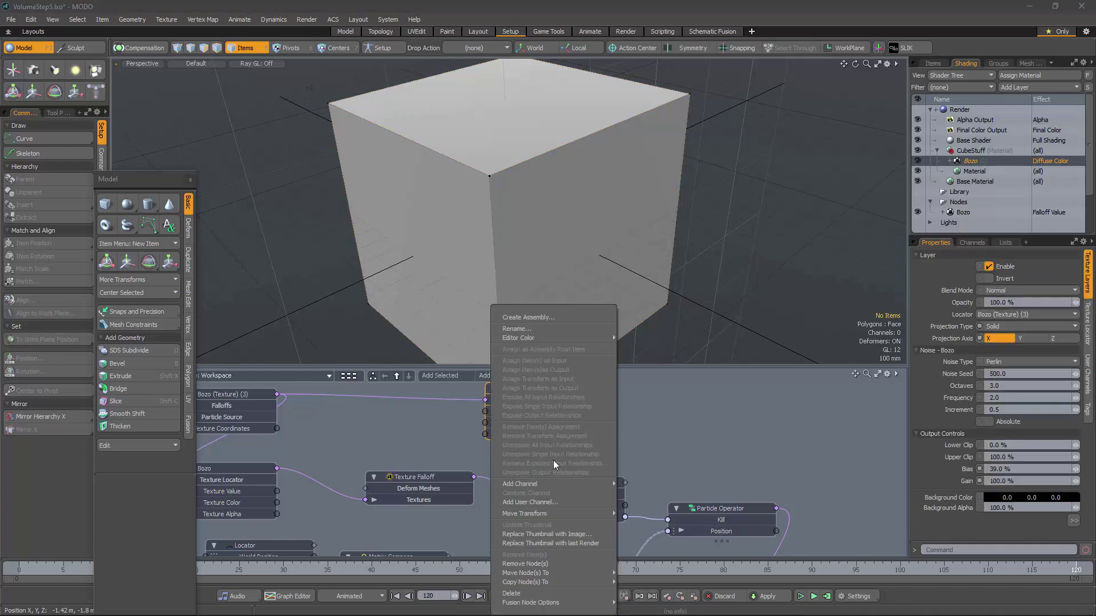
left_click(525, 563)
Spread out the falloff nodes in the schematic and disconnect the Falloff Probe's Output from the Particle Operator's Kill input
left_click_drag(406, 438, 373, 427, "alt+shift")
left_click_drag(667, 501, 701, 501)
left_click_drag(528, 477, 511, 468)
left_click_drag(417, 469, 396, 472)
left_click_drag(602, 443, 525, 431, "alt+shift")
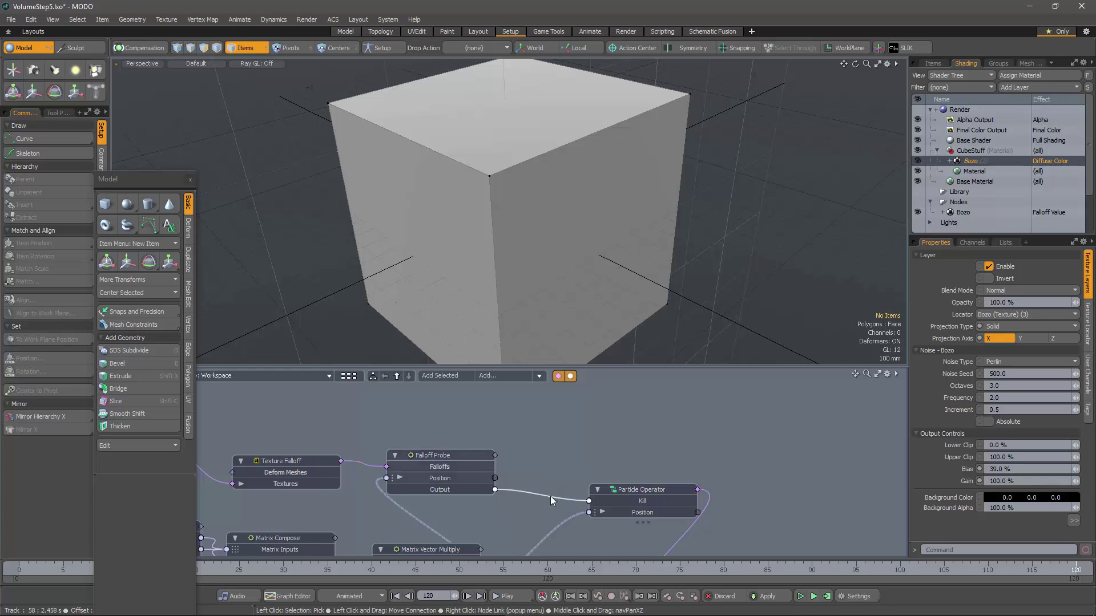
left_click_drag(550, 495, 551, 481)
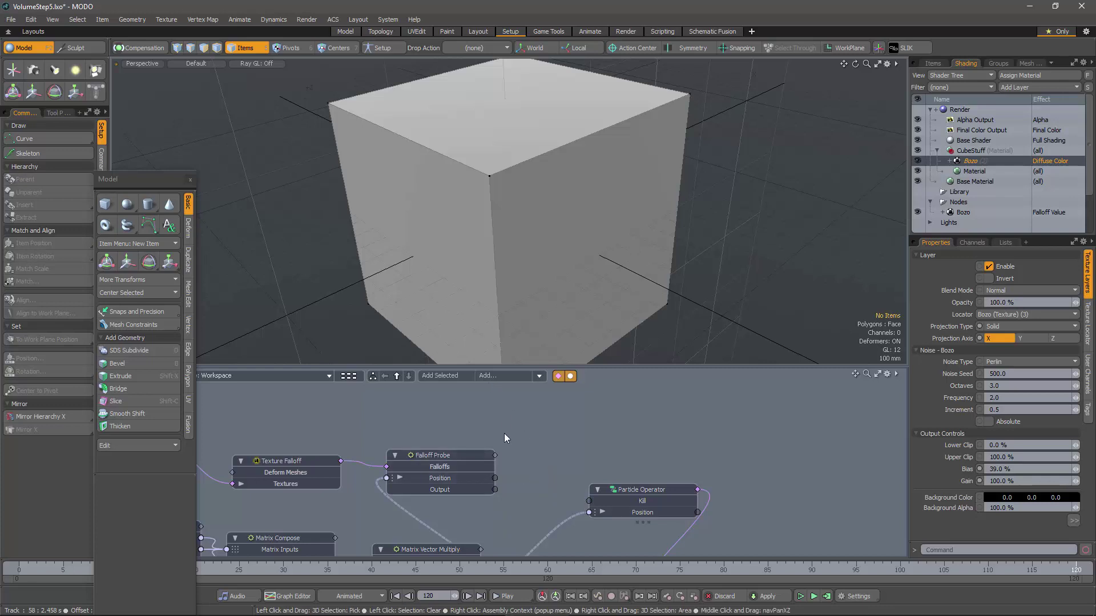
Add an "A is greater than B" logic node to the schematic and set its Value B to 0.5
left_click(509, 377)
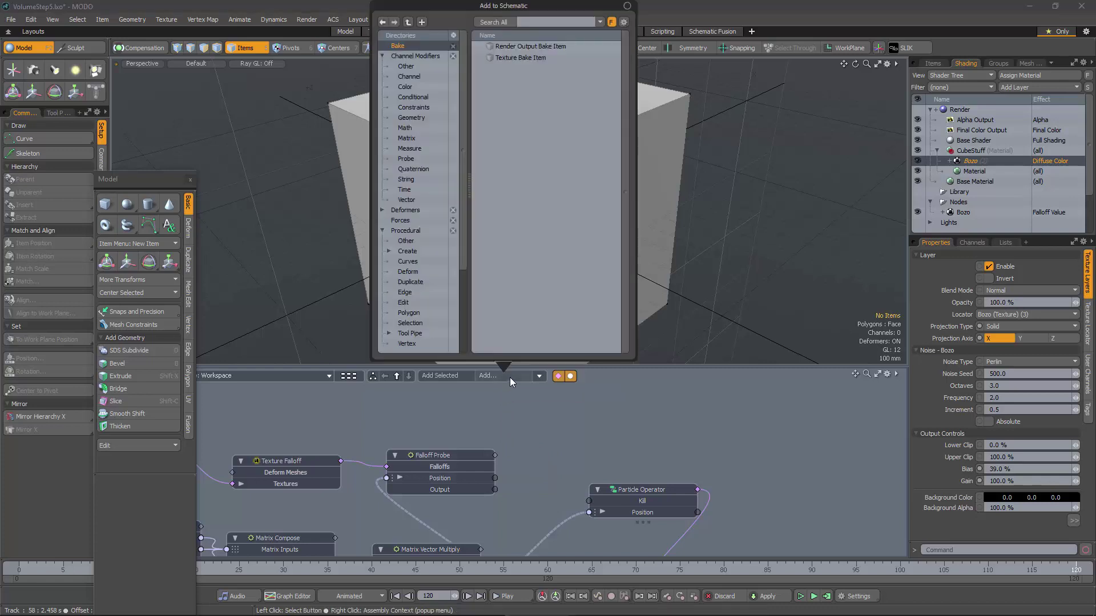
type("gre")
double_click(543, 57)
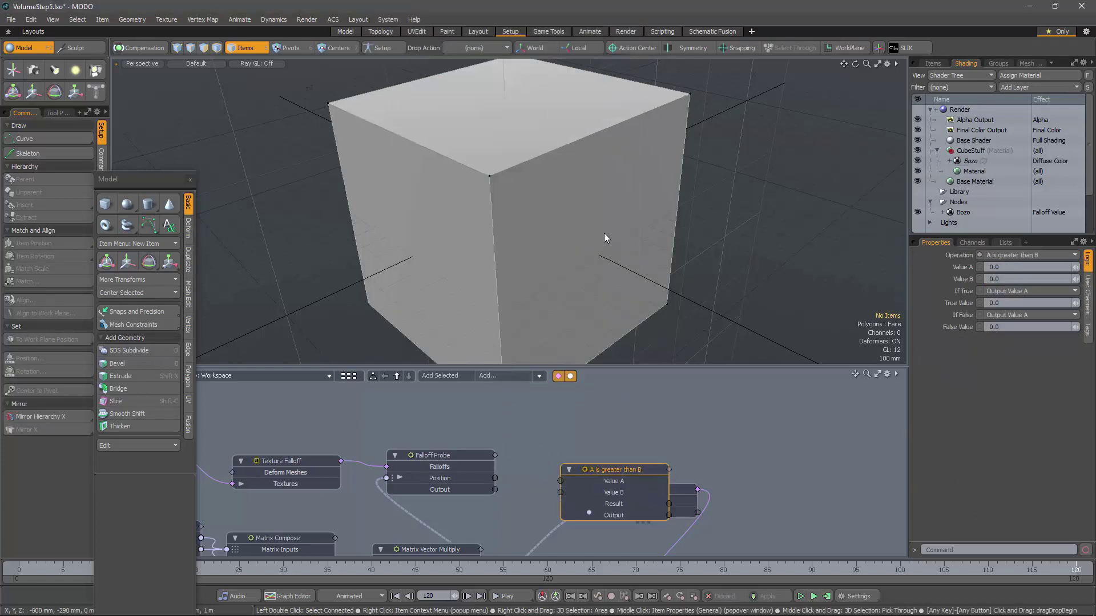
double_click(580, 456)
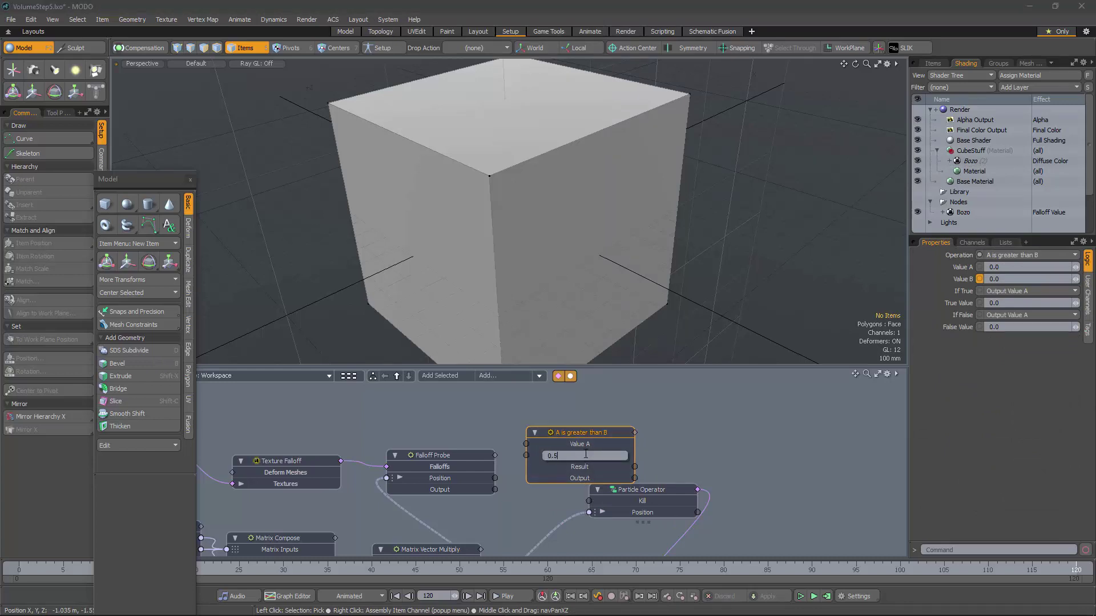
type("0.5")
key("Return")
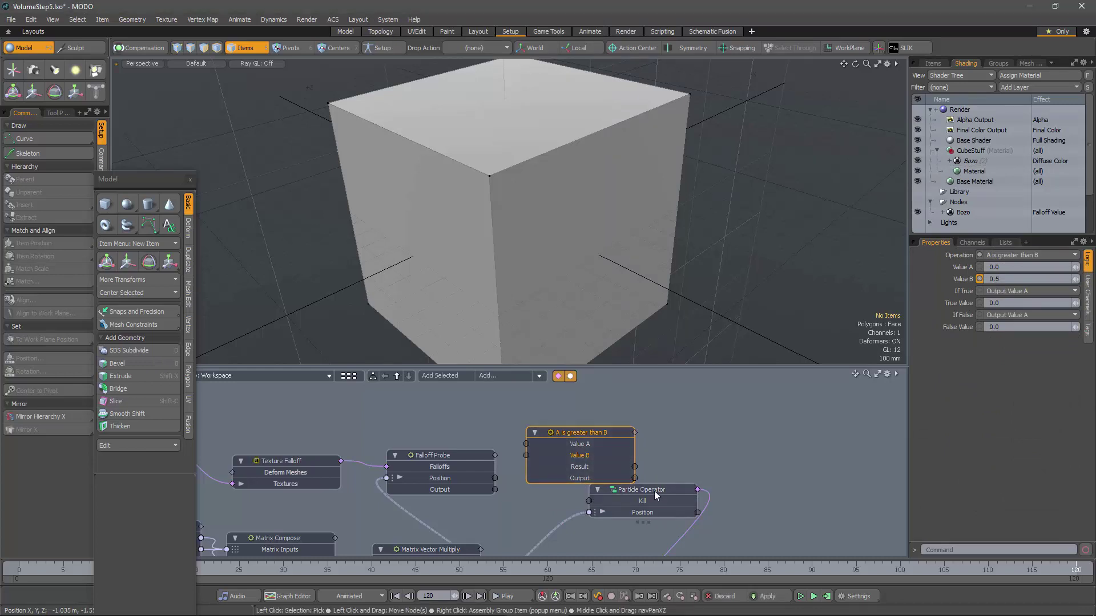
Link the Falloff Probe's Output to Value A of the logic node, and its Result to the Particle Operator's Kill input
left_click_drag(653, 489, 699, 499)
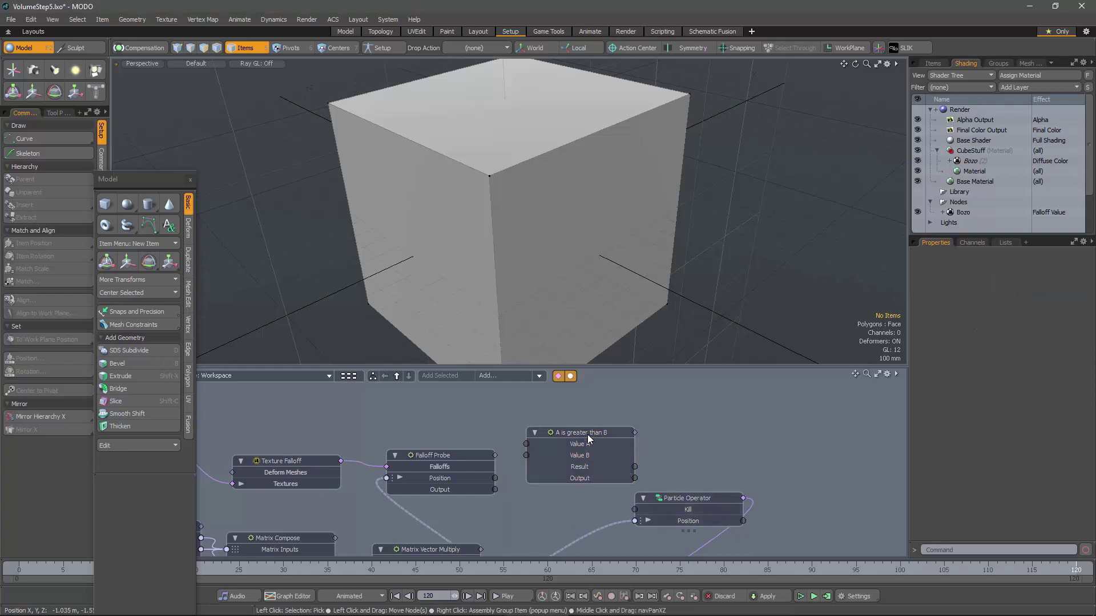
left_click_drag(587, 434, 582, 430)
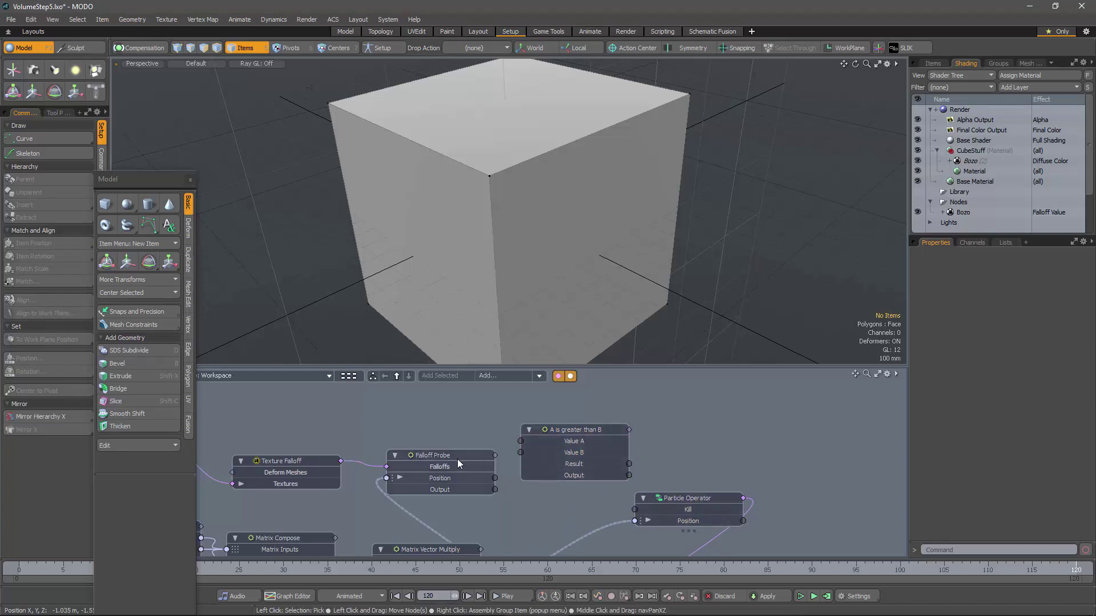
left_click_drag(476, 457, 450, 460)
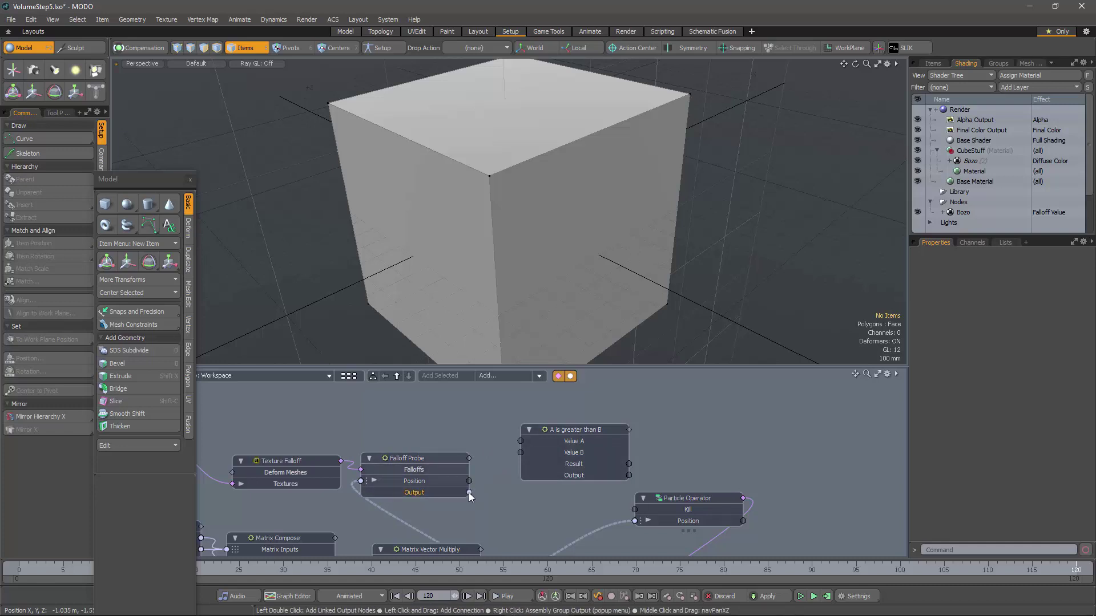
left_click_drag(469, 492, 520, 441)
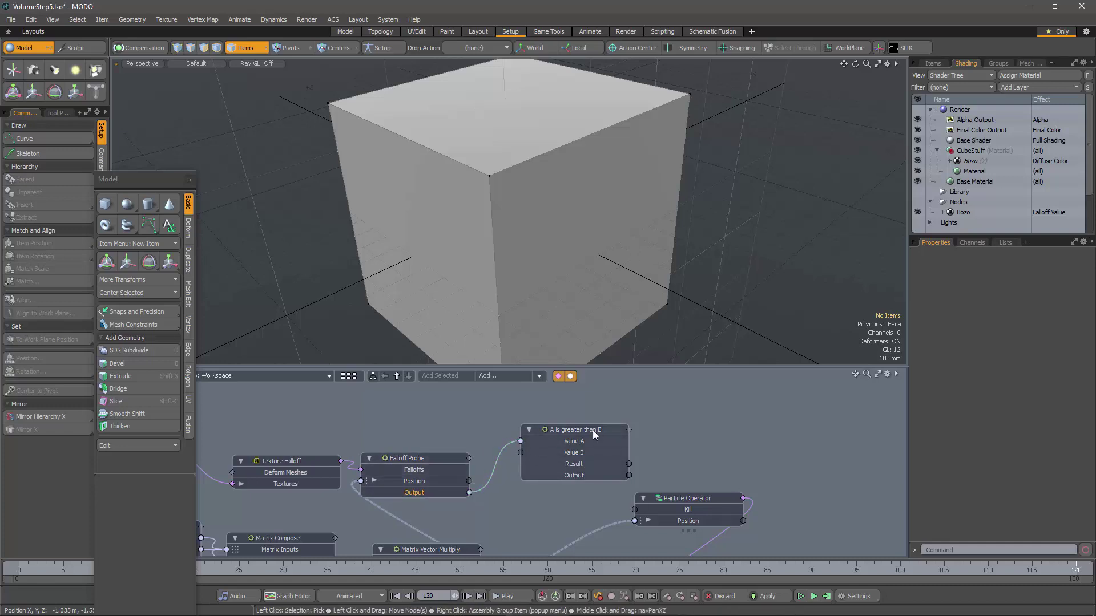
left_click_drag(592, 433, 572, 439)
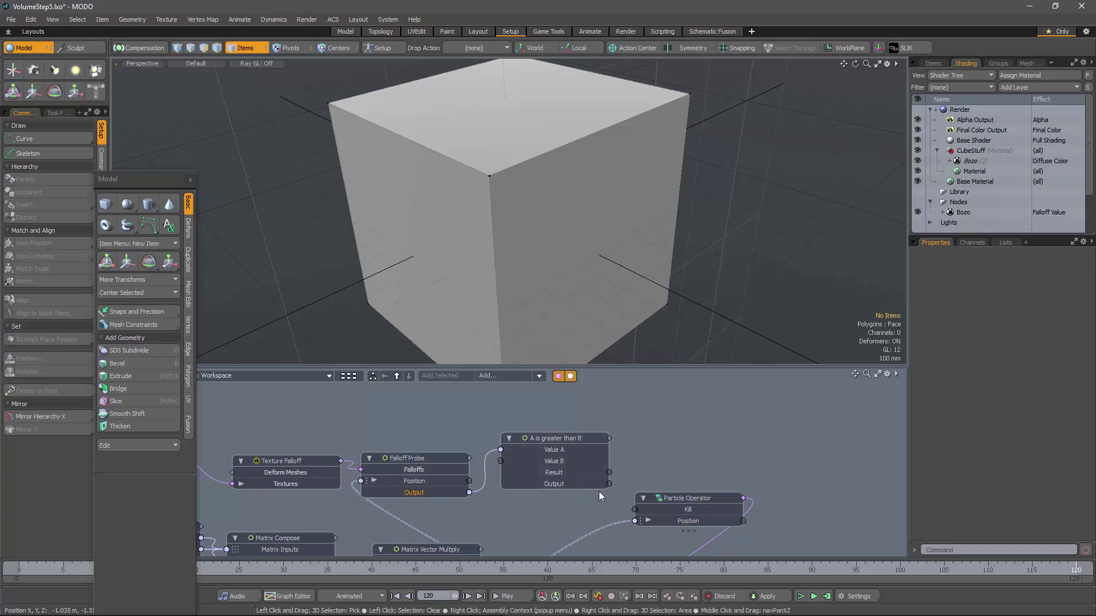
left_click_drag(610, 473, 635, 509)
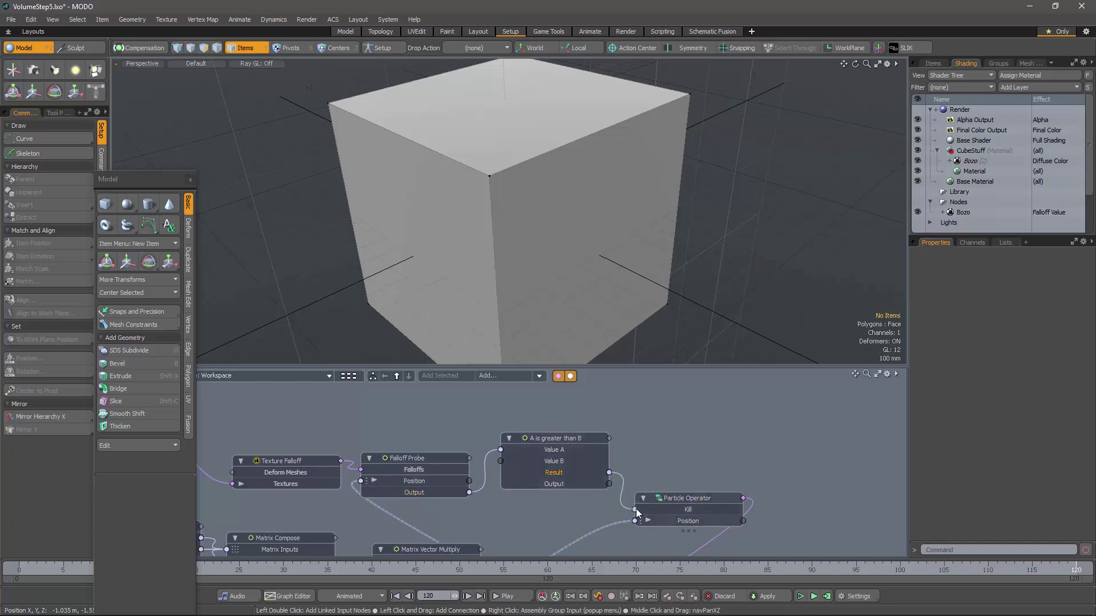
Hide the Cube item and run the live particle simulation to examine the particle distribution, stopping it when done
left_click(933, 63)
left_click(917, 107)
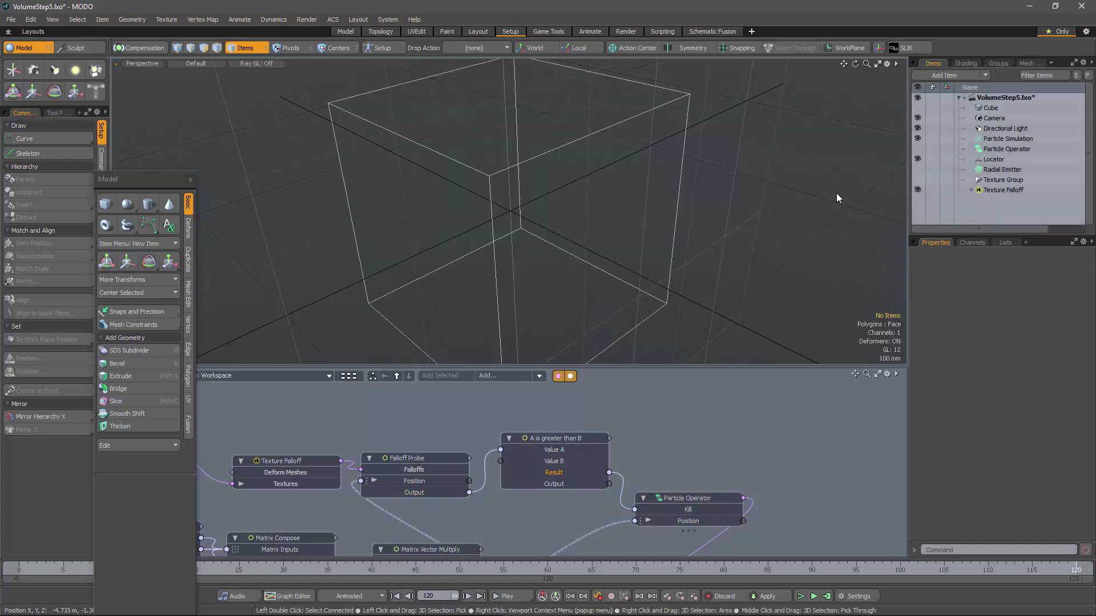
left_click(814, 597)
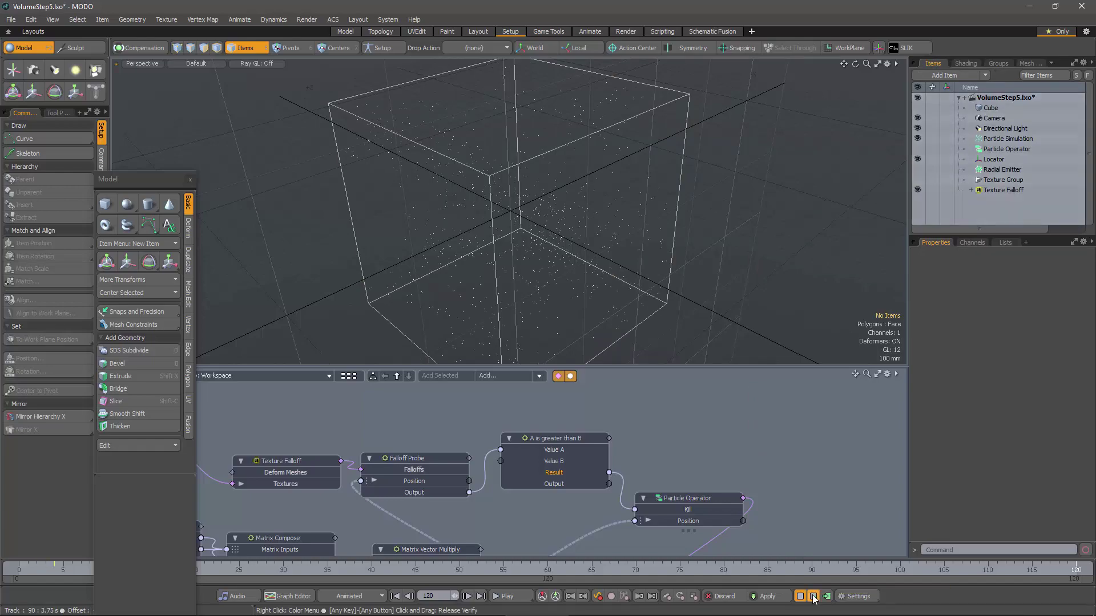
left_click_drag(581, 300, 617, 331, "alt")
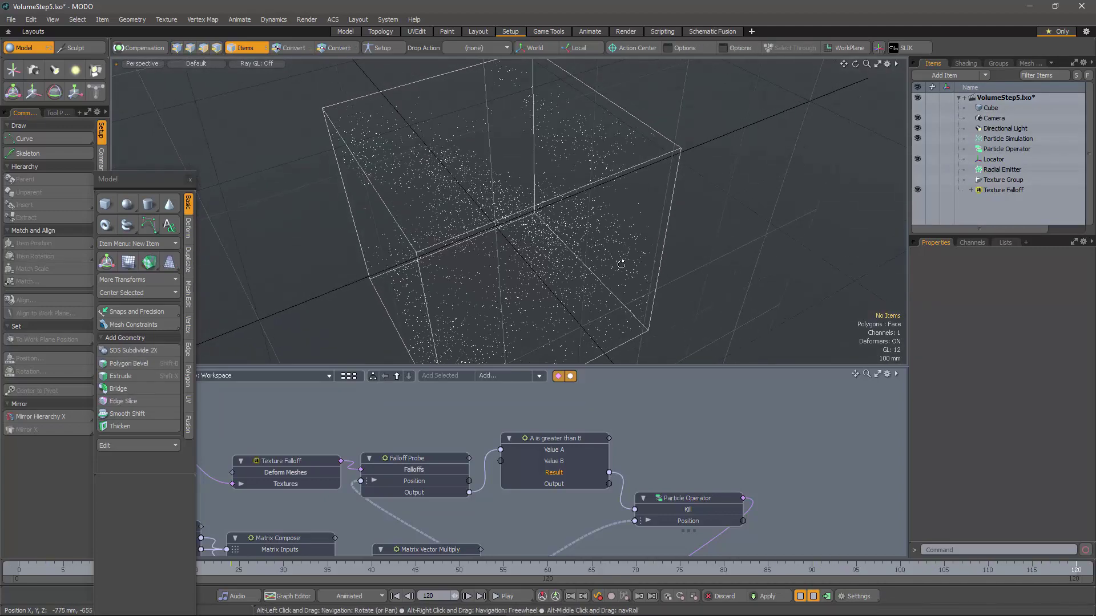
left_click_drag(628, 272, 567, 225, "alt")
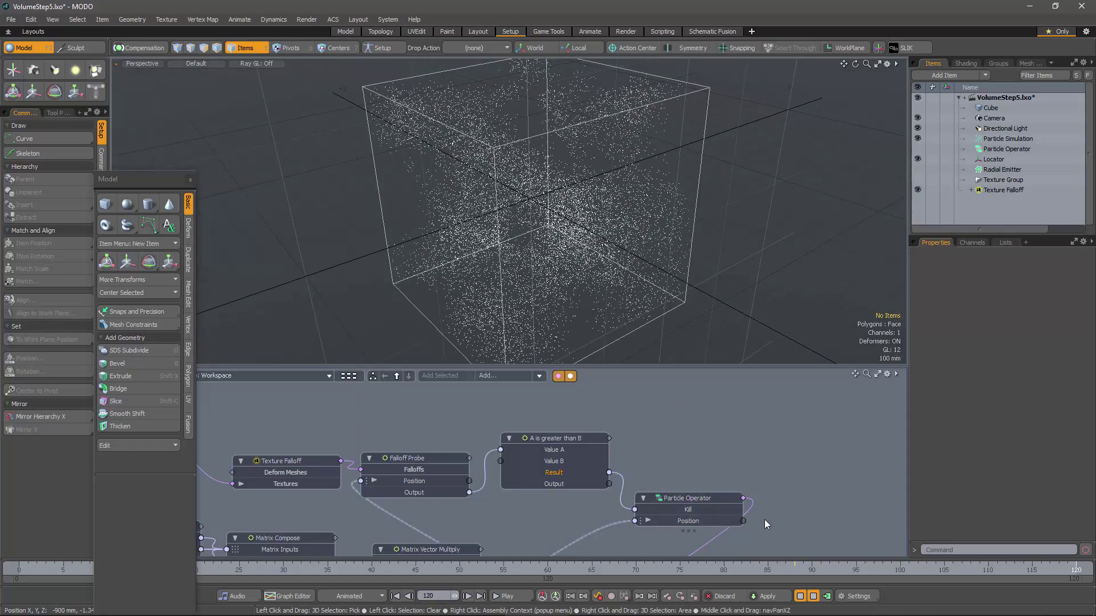
left_click(814, 596)
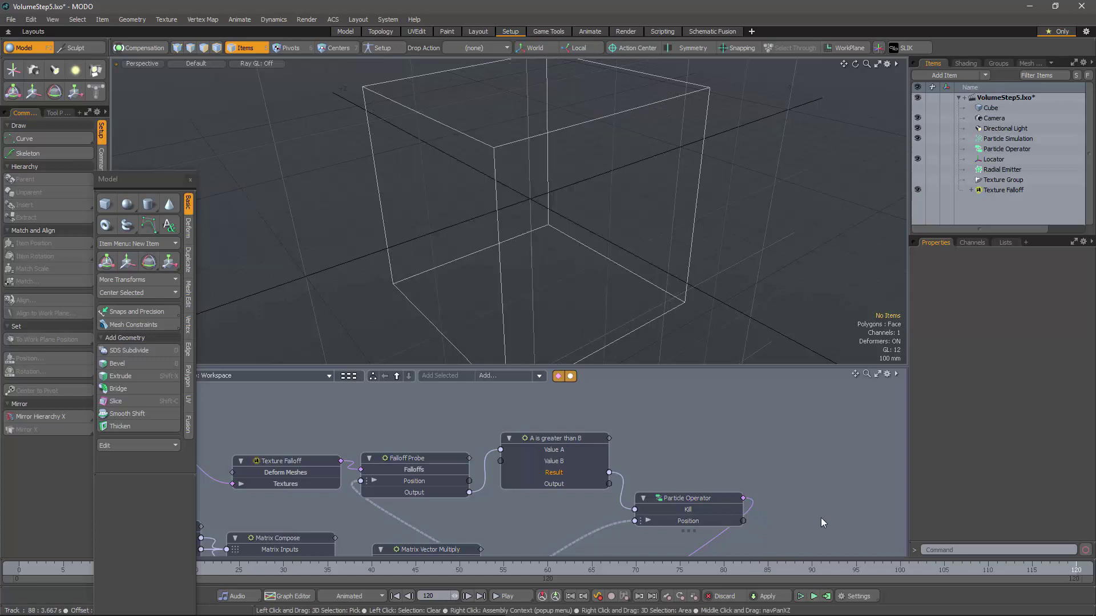
Extend the timeline's current End to frame 600
left_click(856, 597)
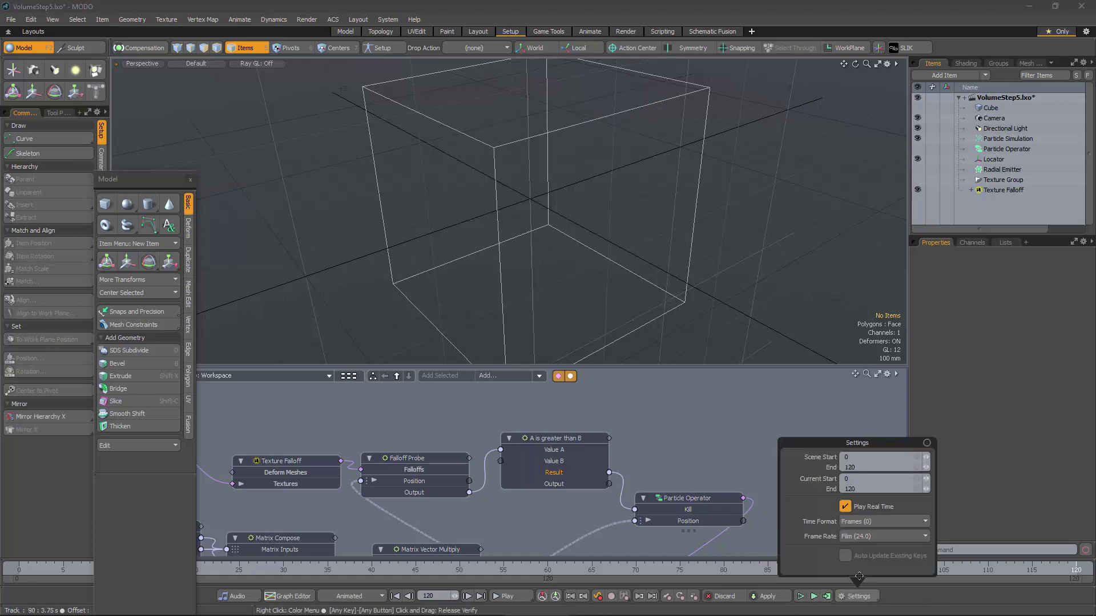
left_click(843, 489)
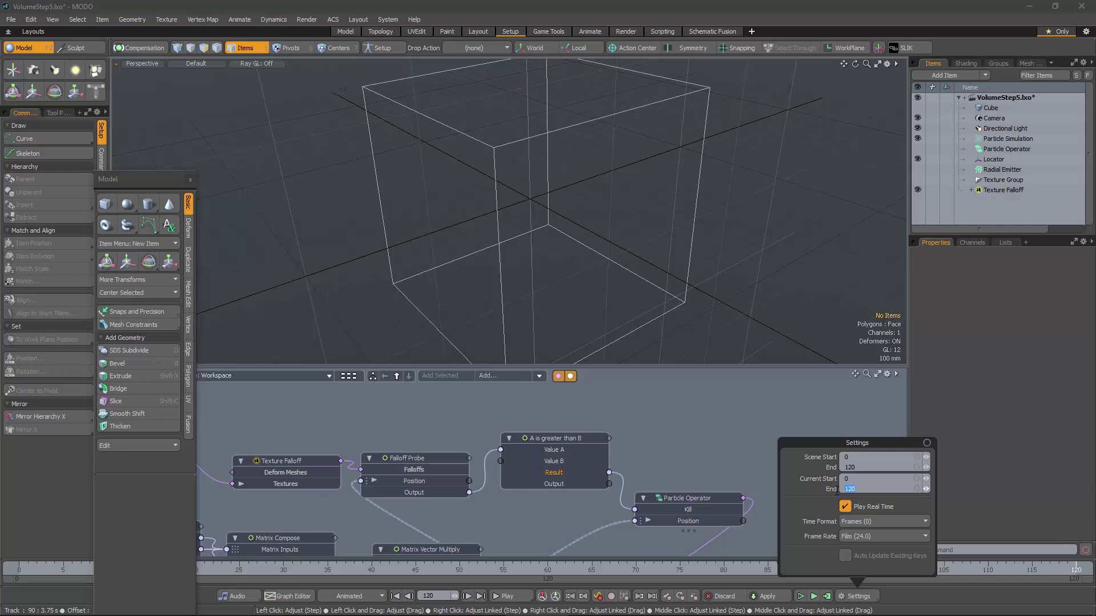
key("Return")
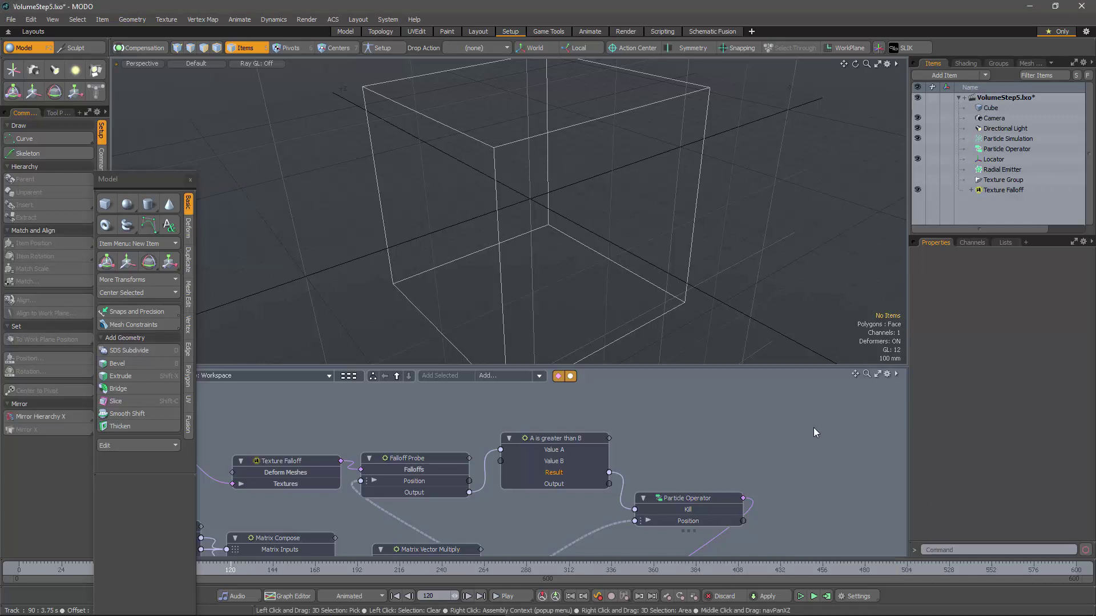
Compute the simulation from 0 to 600 with a preroll of 0 and inspect the particle volume at frame 600
left_click(826, 596)
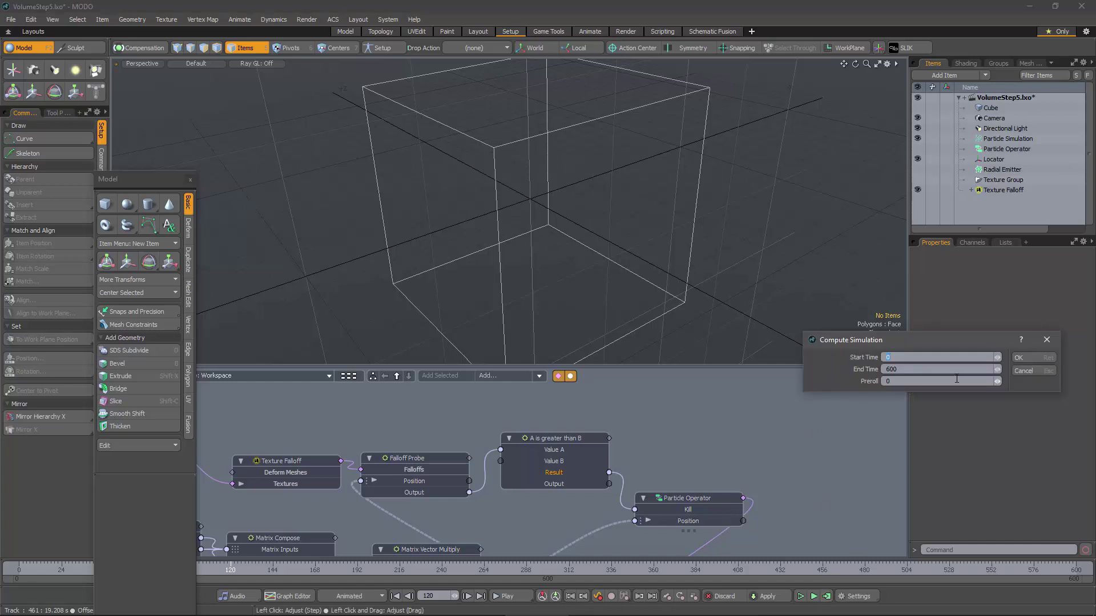
left_click(1023, 359)
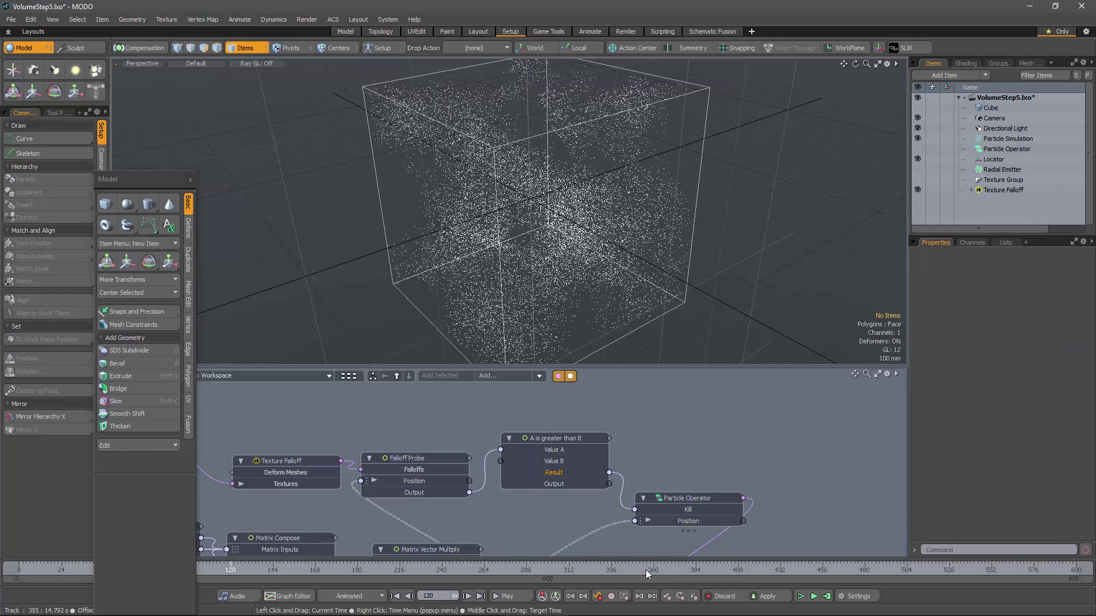
left_click_drag(646, 570, 1080, 579)
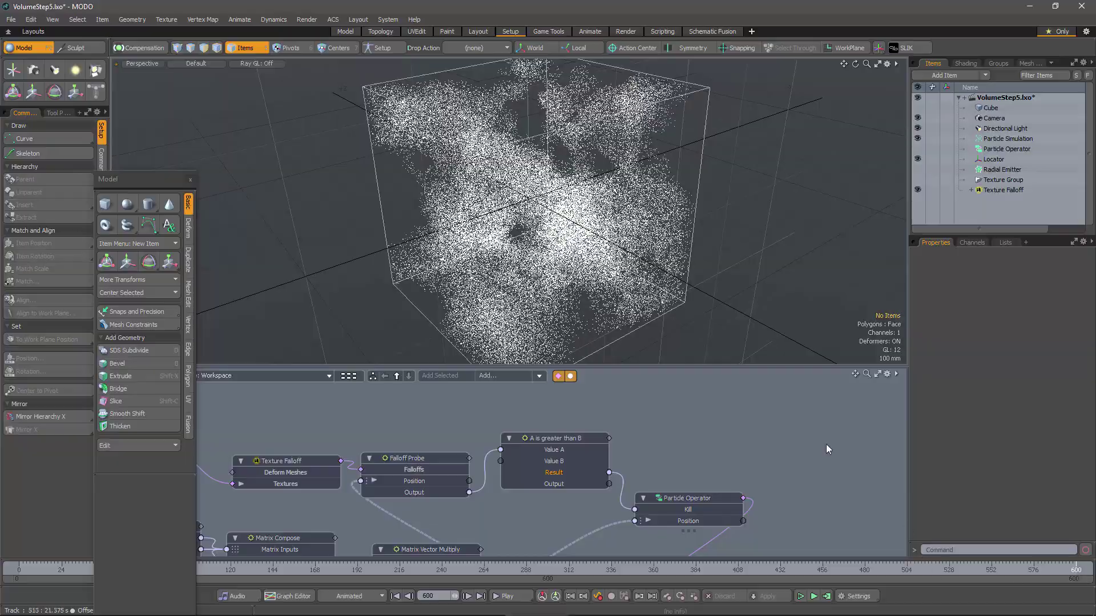
left_click_drag(618, 217, 793, 220, "alt")
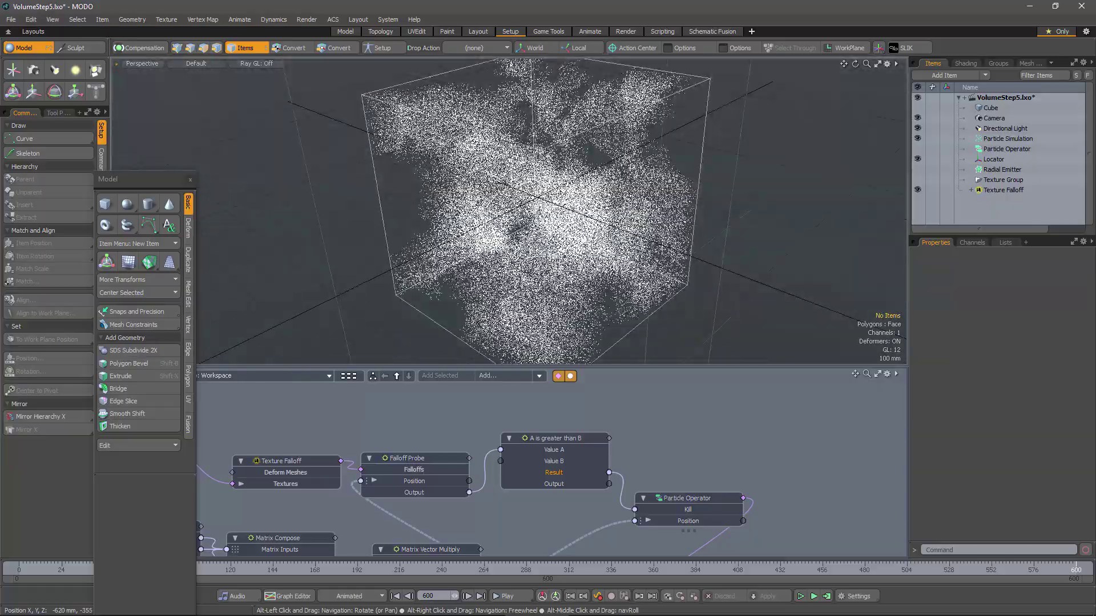